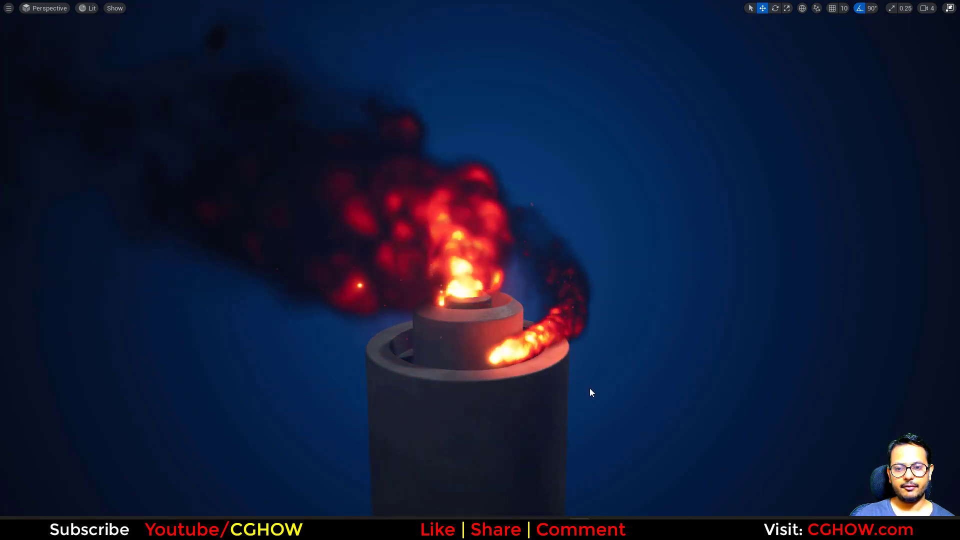
Play the Stylized Fire VFX in Unity reference video in the browser from its start and pause it at 00:04
{"action": "right_click_drag", "start_coordinate": [527, 377], "coordinate": [529, 380]}
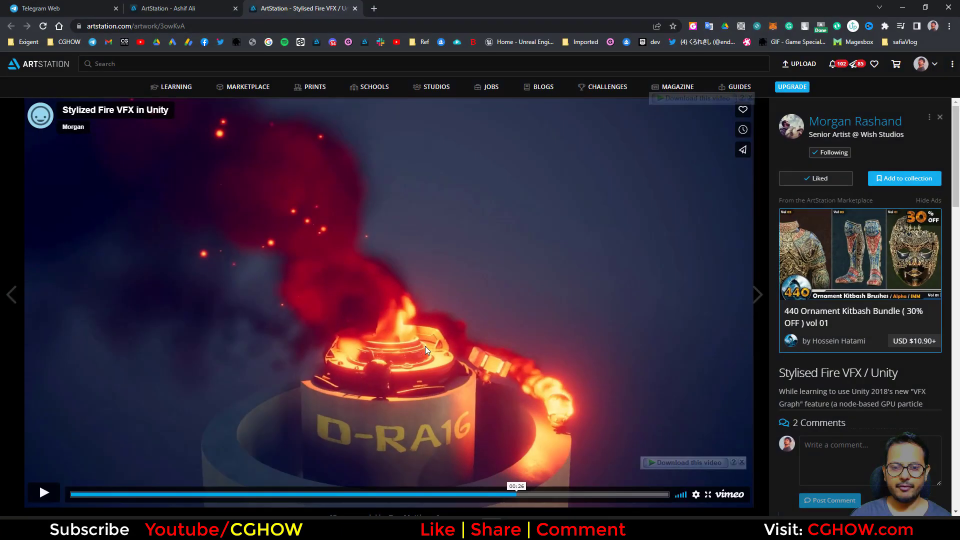
{"action": "scroll", "coordinate": [56, 420], "scroll_direction": "down", "scroll_amount": 2}
{"action": "left_click", "coordinate": [72, 391]}
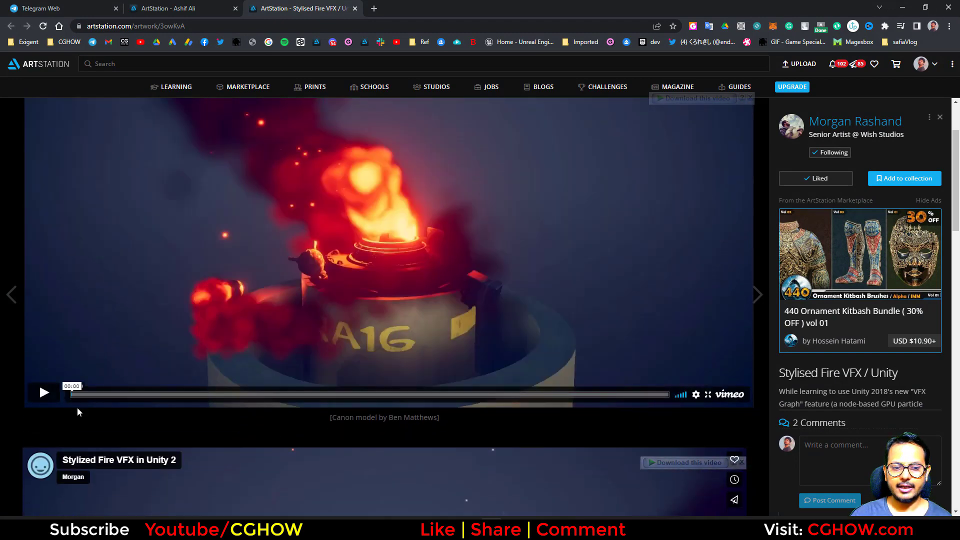
{"action": "scroll", "coordinate": [77, 407], "scroll_direction": "up", "scroll_amount": 2}
{"action": "left_click", "coordinate": [43, 493]}
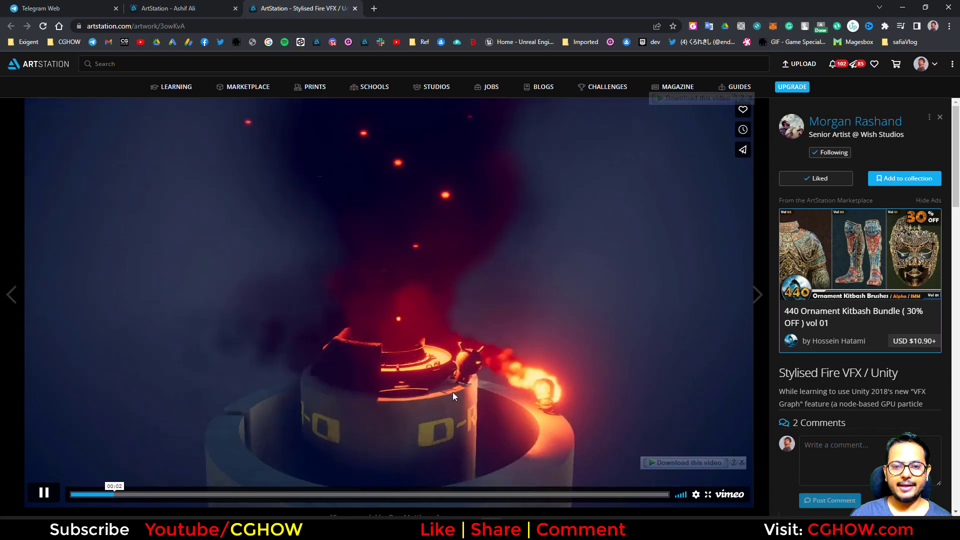
{"action": "left_click", "coordinate": [43, 493]}
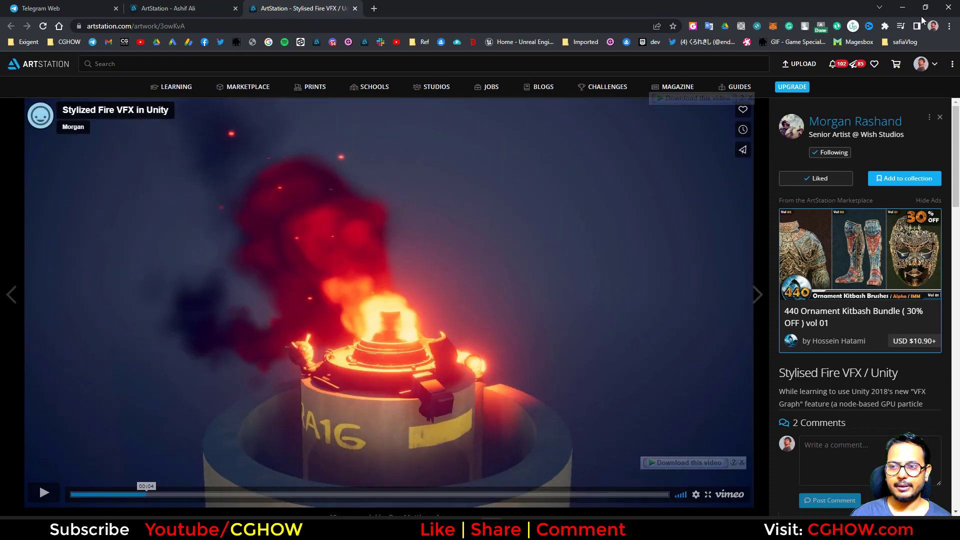
Return to the Unreal Editor and give the viewport more height over the Content Browser, framing the cylindrical base mesh
{"action": "left_click", "coordinate": [910, 8]}
{"action": "mouse_move", "coordinate": [413, 250]}
{"action": "left_mouse_down", "text": "alt"}
{"action": "mouse_move", "coordinate": [384, 262]}
{"action": "mouse_move", "coordinate": [425, 255]}
{"action": "mouse_move", "coordinate": [445, 235]}
{"action": "mouse_move", "coordinate": [429, 250]}
{"action": "left_mouse_up", "text": "alt"}
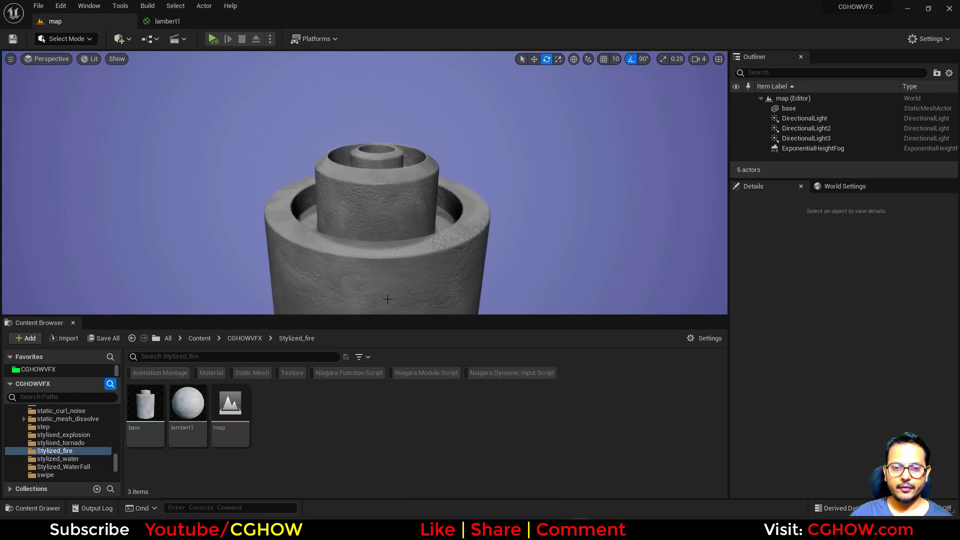
{"action": "left_click_drag", "start_coordinate": [444, 316], "coordinate": [413, 342]}
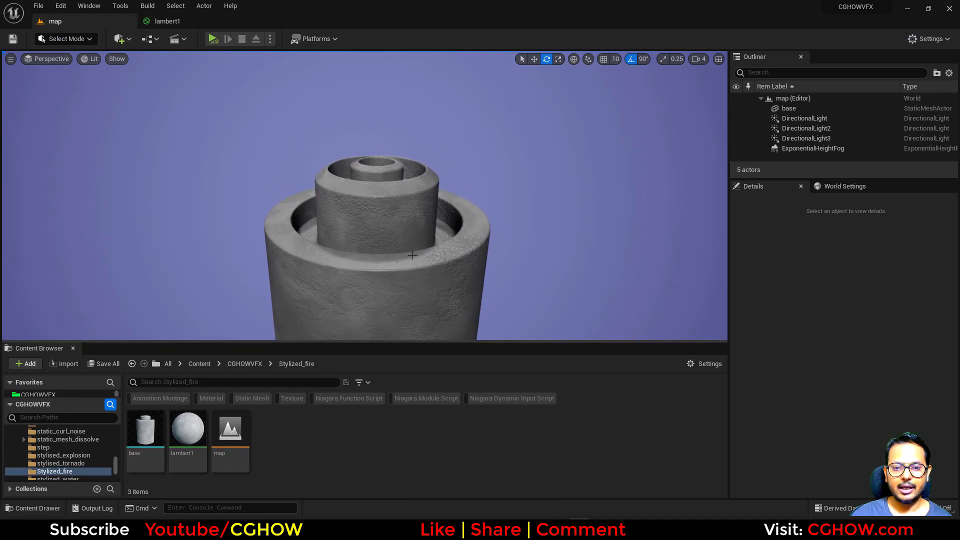
{"action": "scroll", "coordinate": [412, 255], "scroll_direction": "down", "scroll_amount": 1}
{"action": "middle_click_drag", "start_coordinate": [370, 270], "coordinate": [369, 261]}
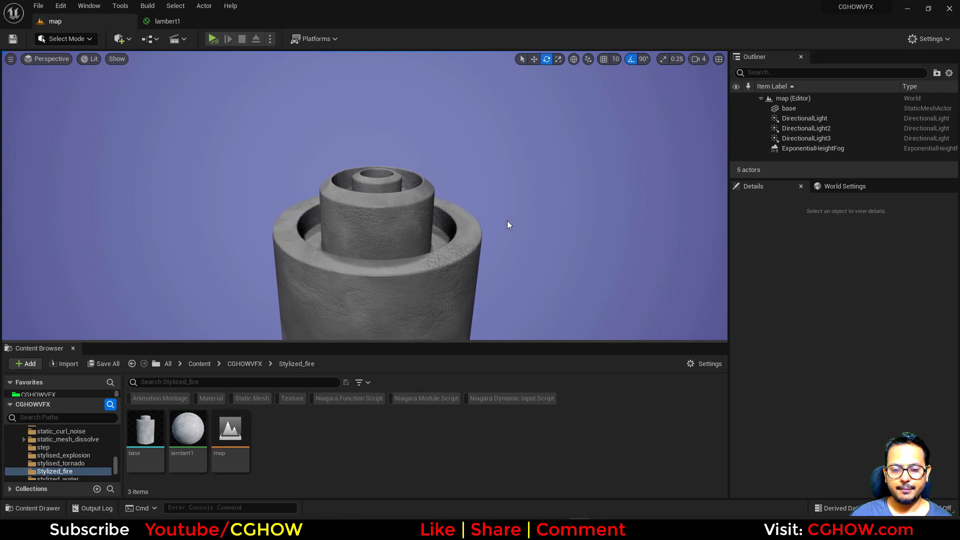
{"action": "left_click_drag", "start_coordinate": [507, 221], "coordinate": [507, 210], "text": "alt"}
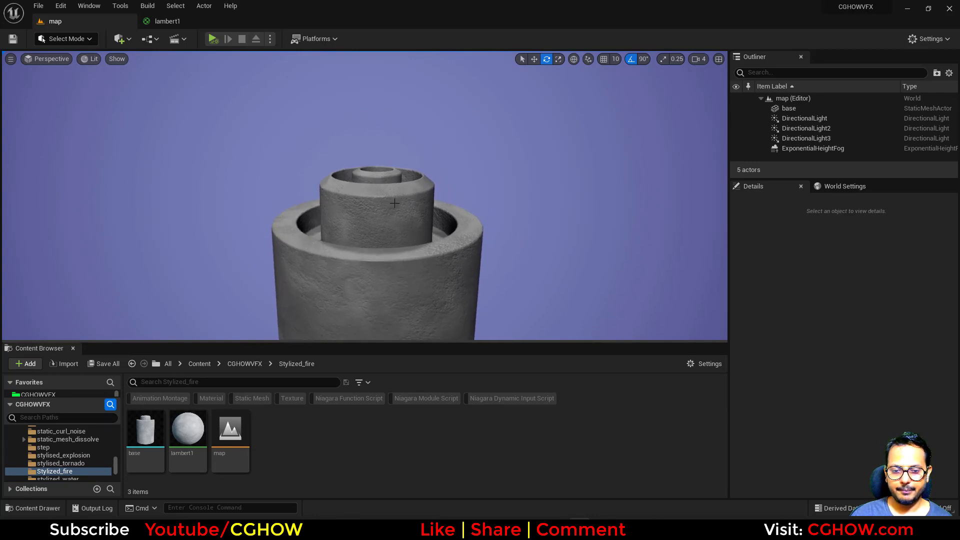
Create a new material named m_fire in the Stylized_fire folder and open it for editing
{"action": "right_click", "coordinate": [398, 467]}
{"action": "left_click", "coordinate": [450, 246]}
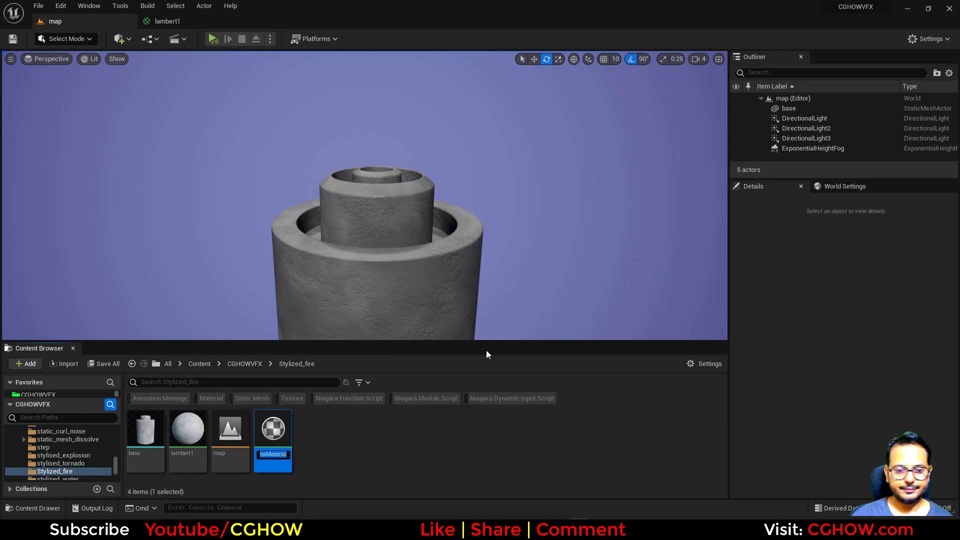
{"action": "type", "text": "m_fir"}
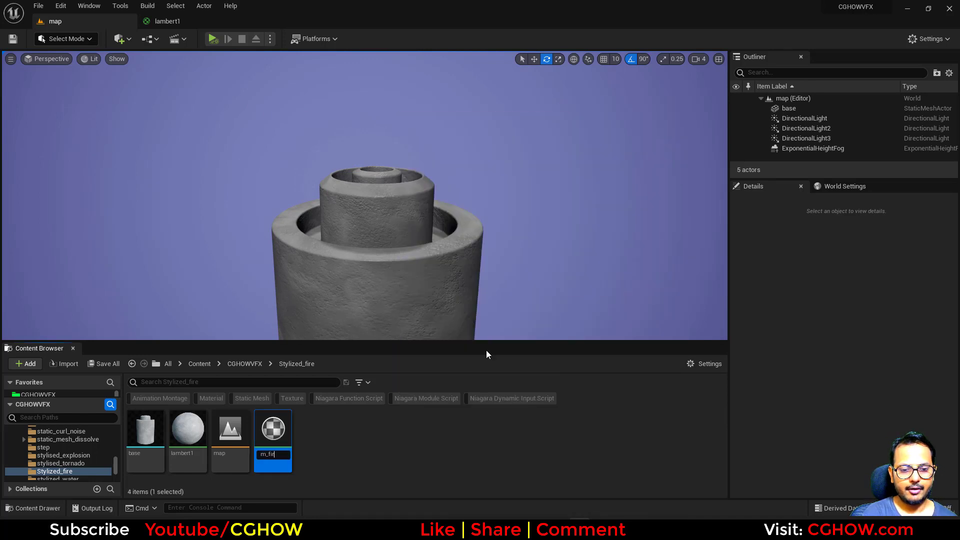
{"action": "type", "text": "e"}
{"action": "key", "text": "Return"}
{"action": "key", "text": "Return"}
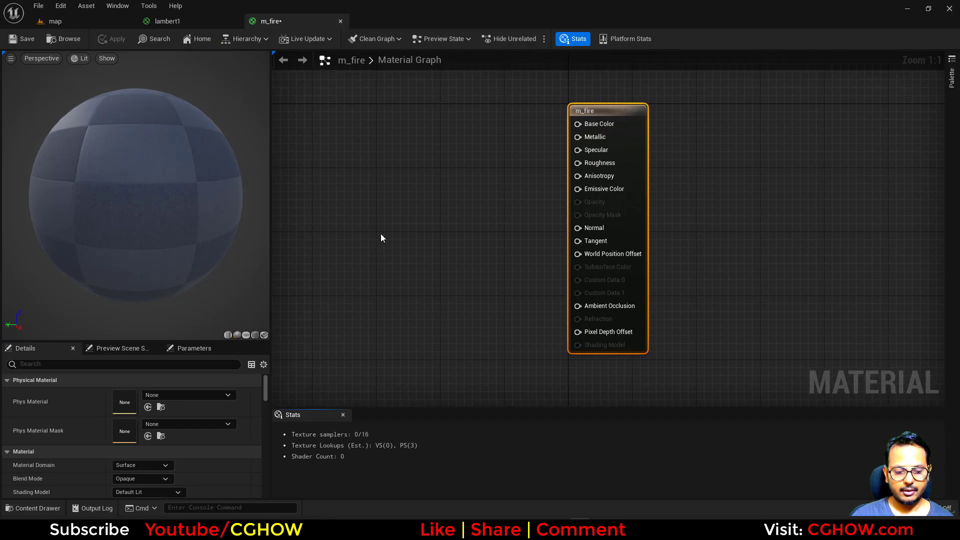
Add a Texture Sample node to the material graph and assign the noise_blur texture to it
{"action": "right_click_drag", "start_coordinate": [381, 234], "coordinate": [447, 236]}
{"action": "key", "text": "t"}
{"action": "left_click", "coordinate": [378, 167]}
{"action": "left_click", "coordinate": [160, 477]}
{"action": "type", "text": "n"}
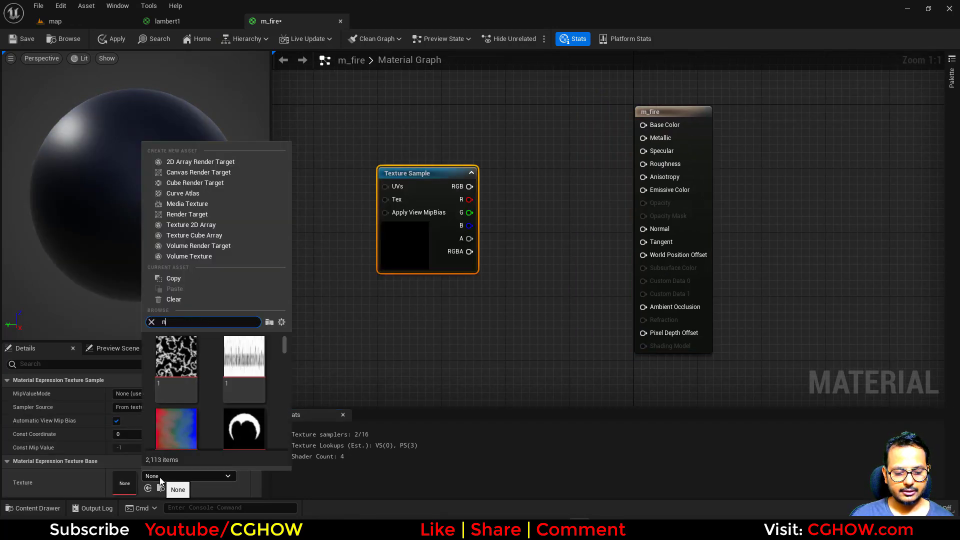
{"action": "type", "text": "oise"}
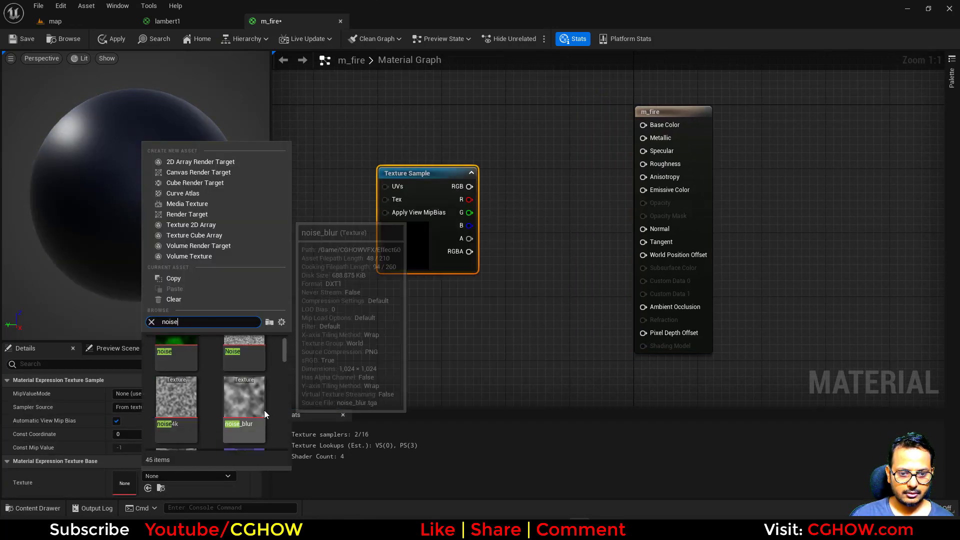
{"action": "left_click", "coordinate": [243, 394]}
{"action": "right_click_drag", "start_coordinate": [415, 302], "coordinate": [458, 337]}
{"action": "left_click_drag", "start_coordinate": [445, 215], "coordinate": [281, 342]}
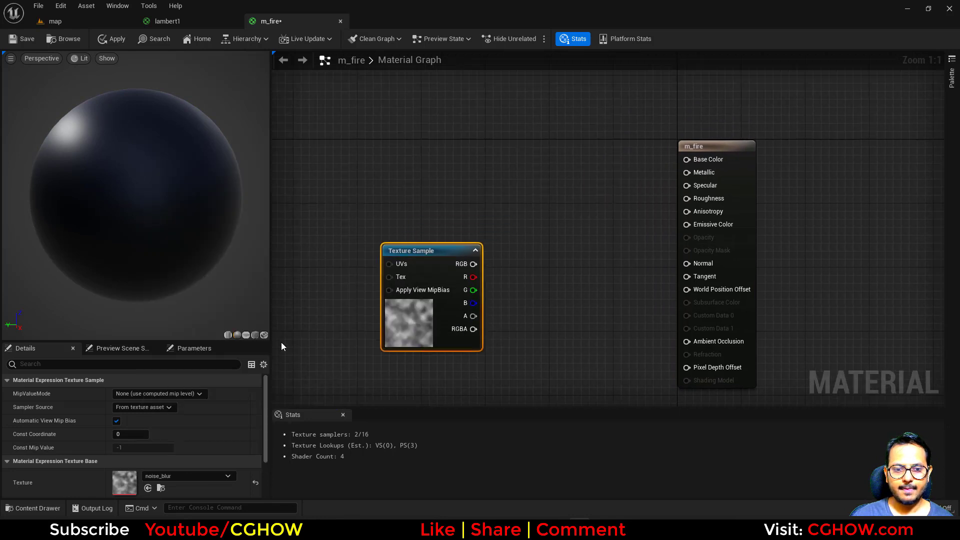
Show the material preview on a plane and add a RadialGradientExponential node below the Texture Sample
{"action": "left_click", "coordinate": [245, 335]}
{"action": "left_click_drag", "start_coordinate": [429, 318], "coordinate": [414, 206]}
{"action": "right_click", "coordinate": [428, 289]}
{"action": "type", "text": "rad"}
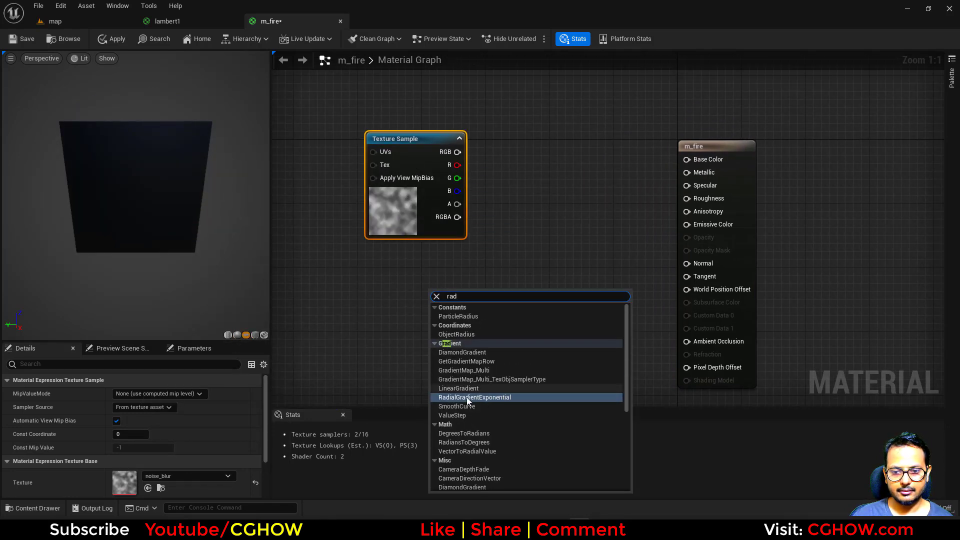
{"action": "left_click", "coordinate": [466, 400]}
{"action": "left_click_drag", "start_coordinate": [500, 325], "coordinate": [421, 320]}
Multiply the texture's red channel by the RadialGradientExponential output and preview the Multiply node
{"action": "key", "text": "m"}
{"action": "left_click", "coordinate": [503, 225]}
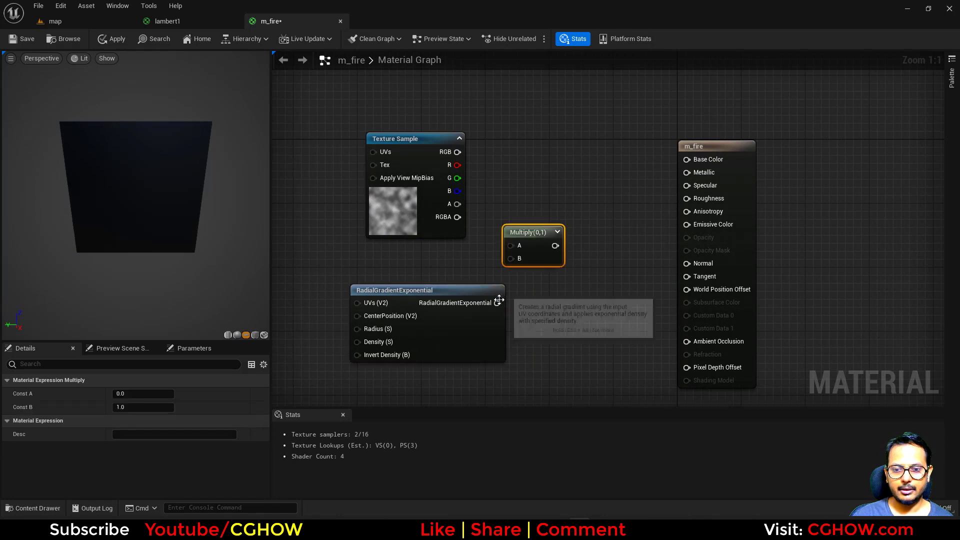
{"action": "left_click_drag", "start_coordinate": [497, 303], "coordinate": [513, 265]}
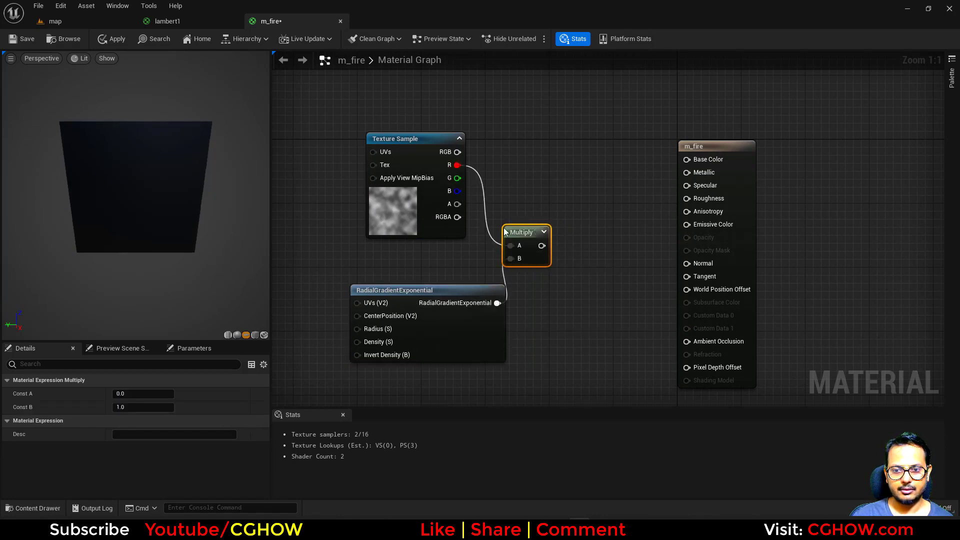
{"action": "key", "text": "space"}
{"action": "left_click_drag", "start_coordinate": [449, 343], "coordinate": [424, 328]}
Add a Dynamic Parameter node, feed its first output into the radial gradient's Density, and name that parameter density
{"action": "right_click_drag", "start_coordinate": [351, 254], "coordinate": [473, 255]}
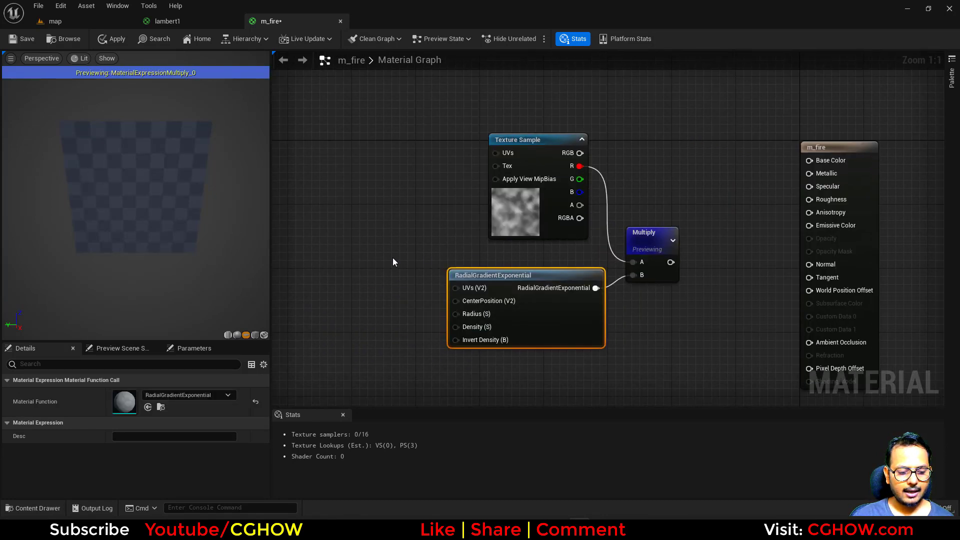
{"action": "right_click", "coordinate": [393, 258]}
{"action": "type", "text": "dyn"}
{"action": "left_click", "coordinate": [417, 314]}
{"action": "left_click_drag", "start_coordinate": [414, 308], "coordinate": [337, 349]}
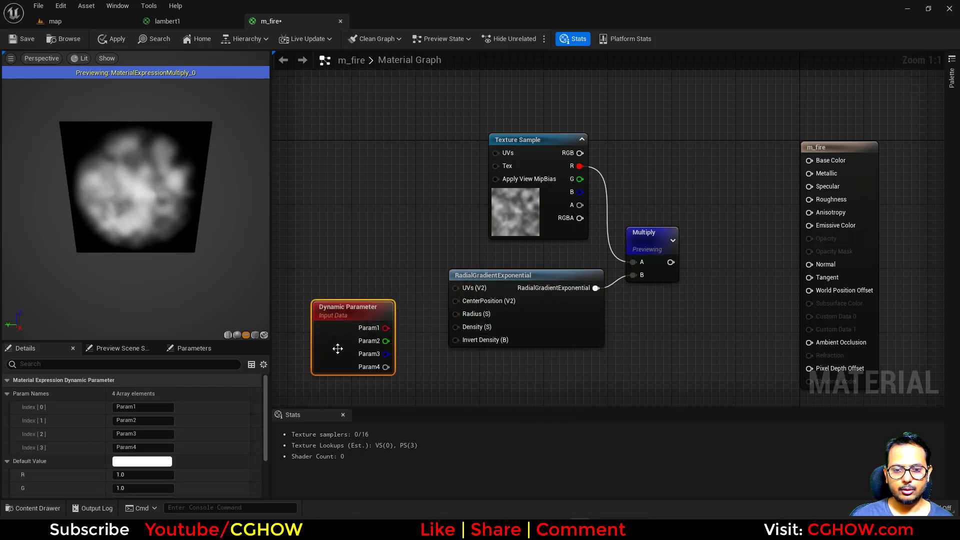
{"action": "left_click_drag", "start_coordinate": [385, 328], "coordinate": [455, 327]}
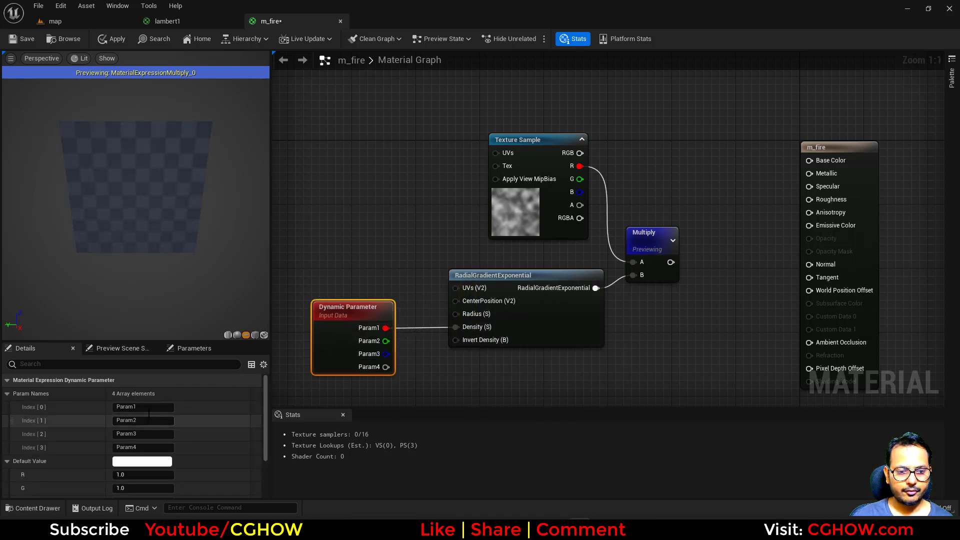
{"action": "left_click", "coordinate": [147, 408]}
{"action": "type", "text": "density"}
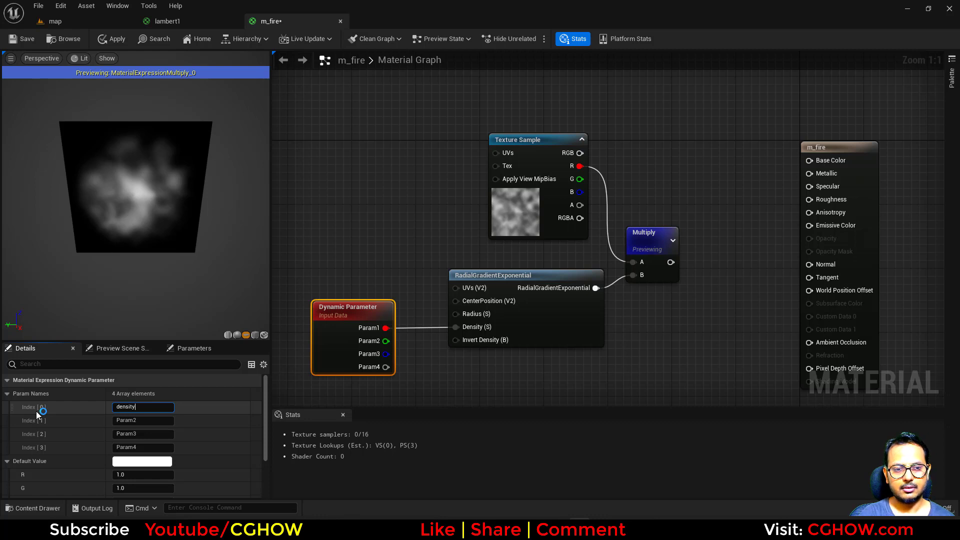
{"action": "key", "text": "Return"}
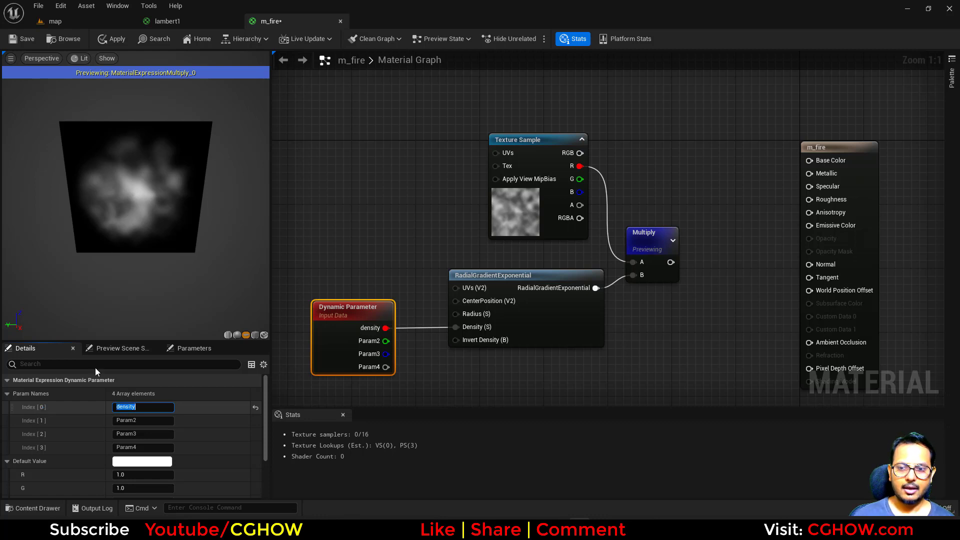
Insert a Power node between the Texture Sample's red channel and the Multiply node's A input
{"action": "right_click_drag", "start_coordinate": [660, 133], "coordinate": [556, 185]}
{"action": "left_click_drag", "start_coordinate": [444, 264], "coordinate": [412, 248]}
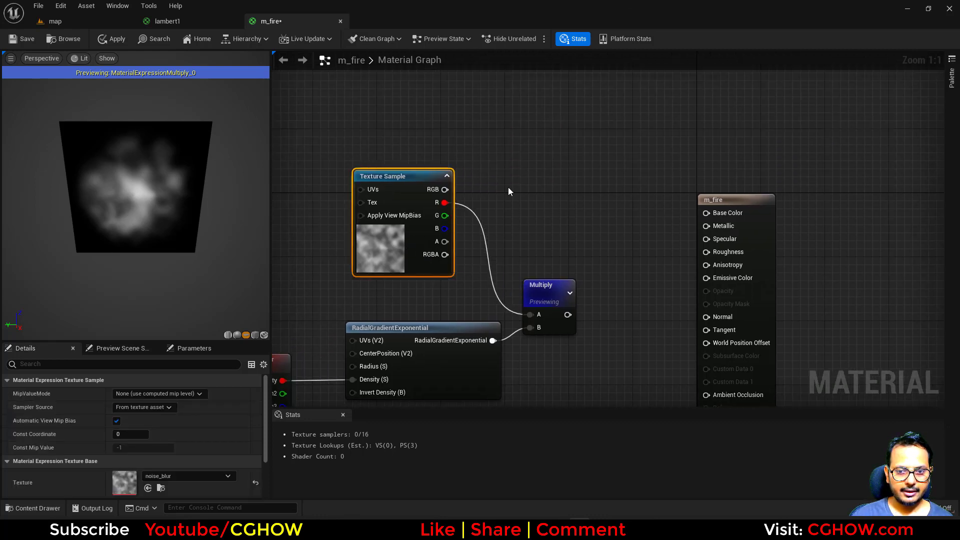
{"action": "left_click", "coordinate": [504, 188]}
{"action": "key", "text": "e"}
{"action": "left_click", "coordinate": [486, 195]}
{"action": "left_click_drag", "start_coordinate": [501, 216], "coordinate": [534, 314]}
Feed the second dynamic parameter into the Power node's Exp input and name that parameter dissolve
{"action": "right_click_drag", "start_coordinate": [497, 230], "coordinate": [582, 196]}
{"action": "left_click_drag", "start_coordinate": [581, 194], "coordinate": [369, 359]}
{"action": "left_click", "coordinate": [317, 369]}
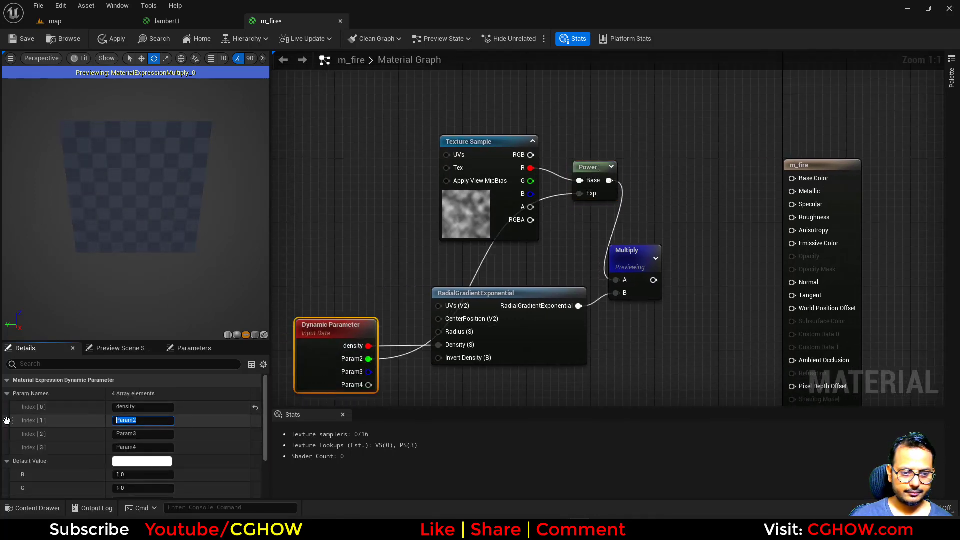
{"action": "type", "text": "dissolve"}
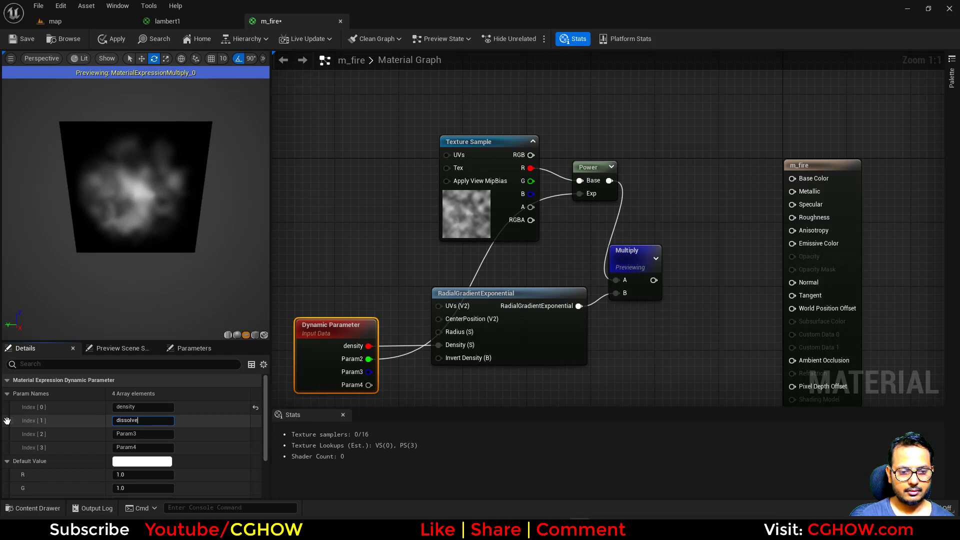
Add a Particle Color node above the Multiply node
{"action": "right_click_drag", "start_coordinate": [594, 127], "coordinate": [436, 163]}
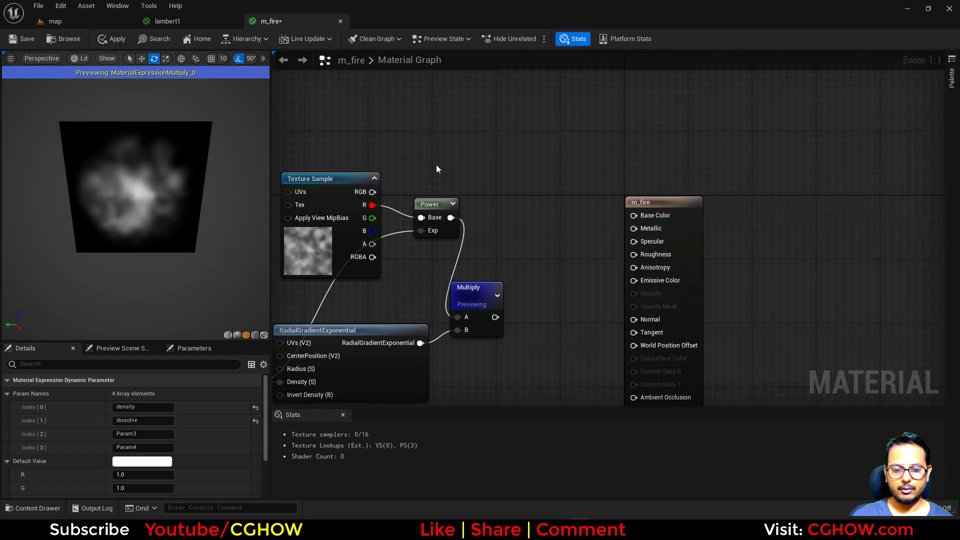
{"action": "right_click", "coordinate": [471, 134]}
{"action": "type", "text": "par"}
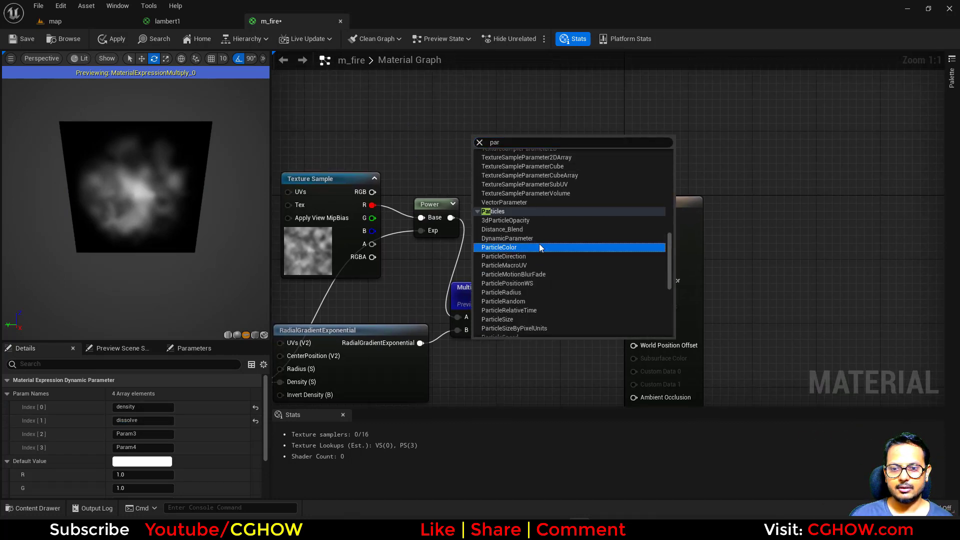
{"action": "left_click", "coordinate": [528, 247]}
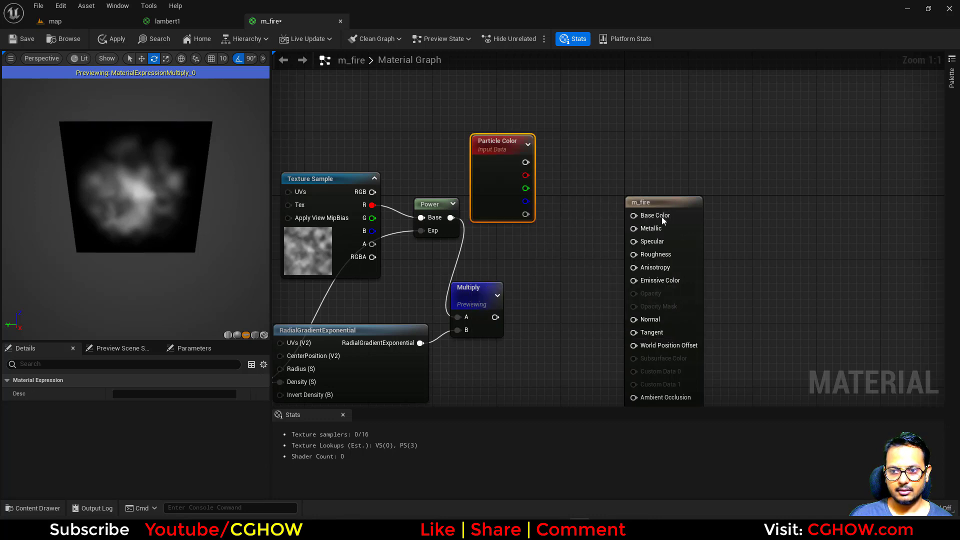
Move the m_fire output node further away from the other nodes to make room
{"action": "left_click_drag", "start_coordinate": [661, 217], "coordinate": [717, 198]}
{"action": "left_click", "coordinate": [546, 246]}
{"action": "left_click_drag", "start_coordinate": [678, 229], "coordinate": [725, 221]}
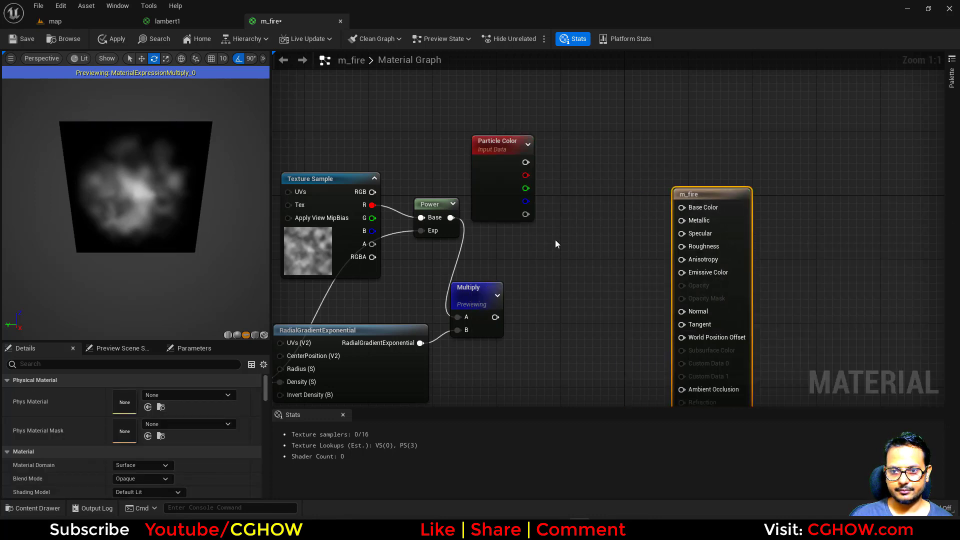
Add a second Multiply node below Particle Color and try to connect the previewed Multiply output to it
{"action": "key", "text": "m"}
{"action": "left_click", "coordinate": [536, 245]}
{"action": "left_click_drag", "start_coordinate": [495, 317], "coordinate": [540, 273]}
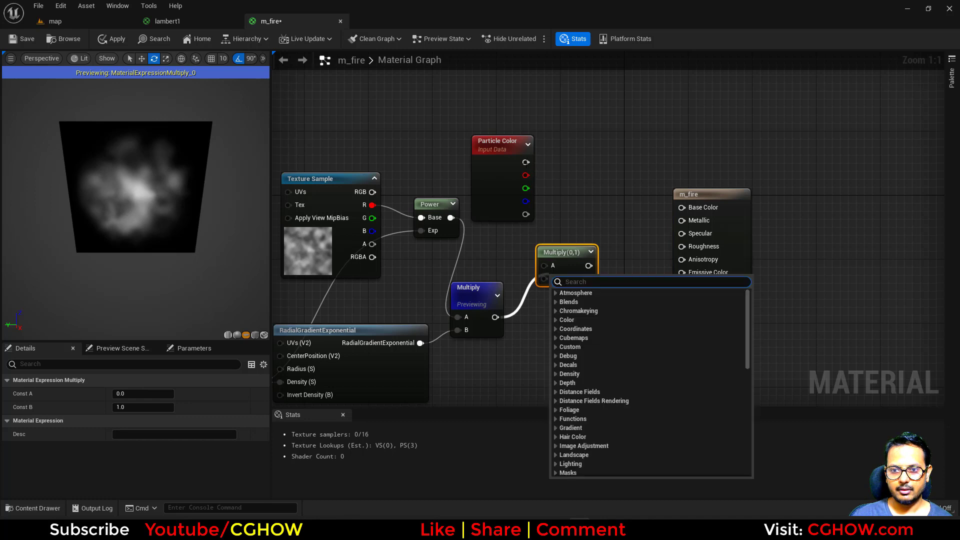
{"action": "left_click", "coordinate": [557, 208]}
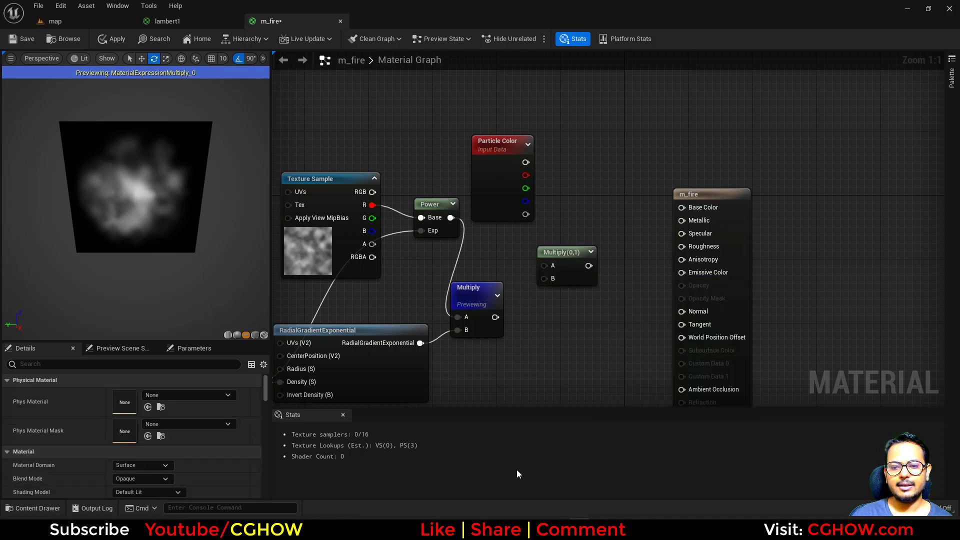
Check the fire reference in the browser, return to the material graph and delete the Particle Color node
{"action": "key", "text": "alt+Tab"}
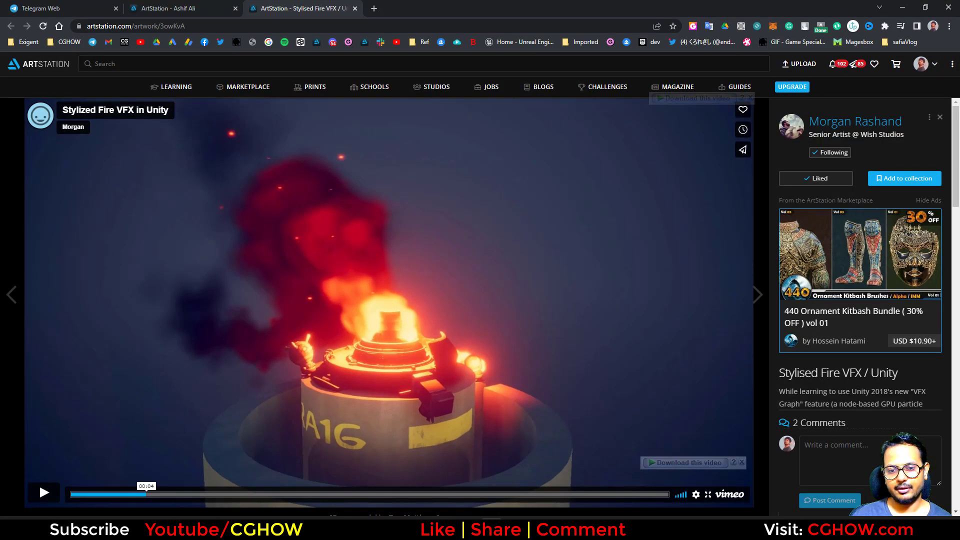
{"action": "left_click", "coordinate": [490, 529]}
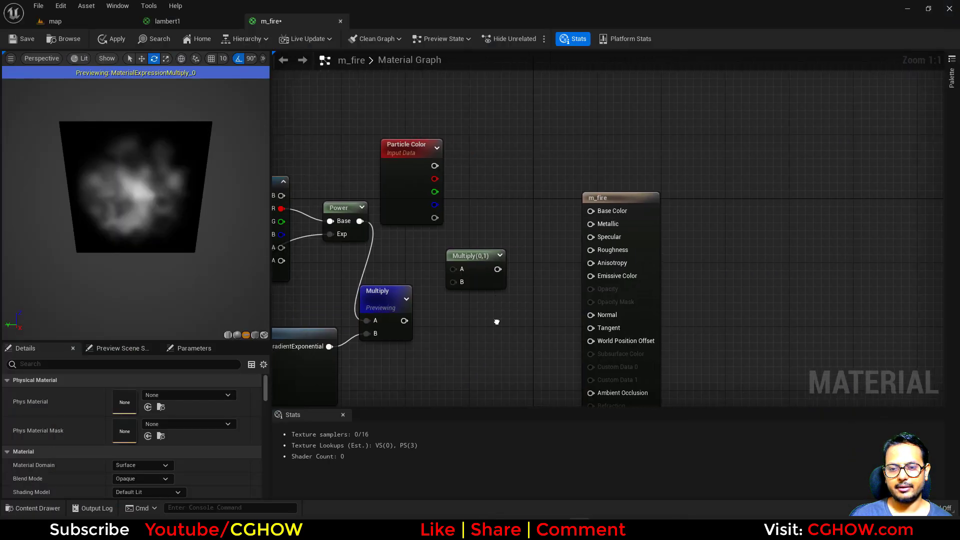
{"action": "left_click", "coordinate": [469, 283]}
{"action": "left_click", "coordinate": [407, 185]}
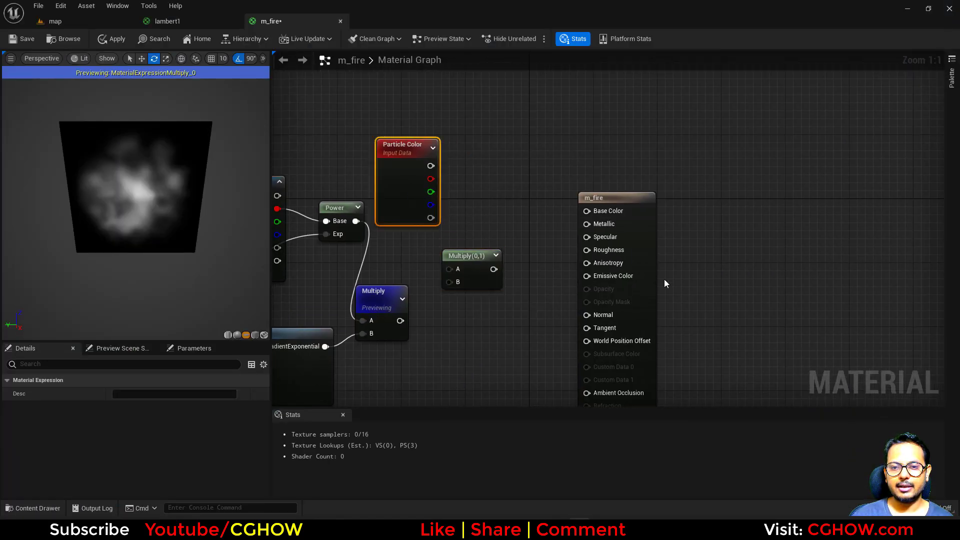
{"action": "left_click_drag", "start_coordinate": [649, 247], "coordinate": [729, 223]}
{"action": "left_click", "coordinate": [475, 281]}
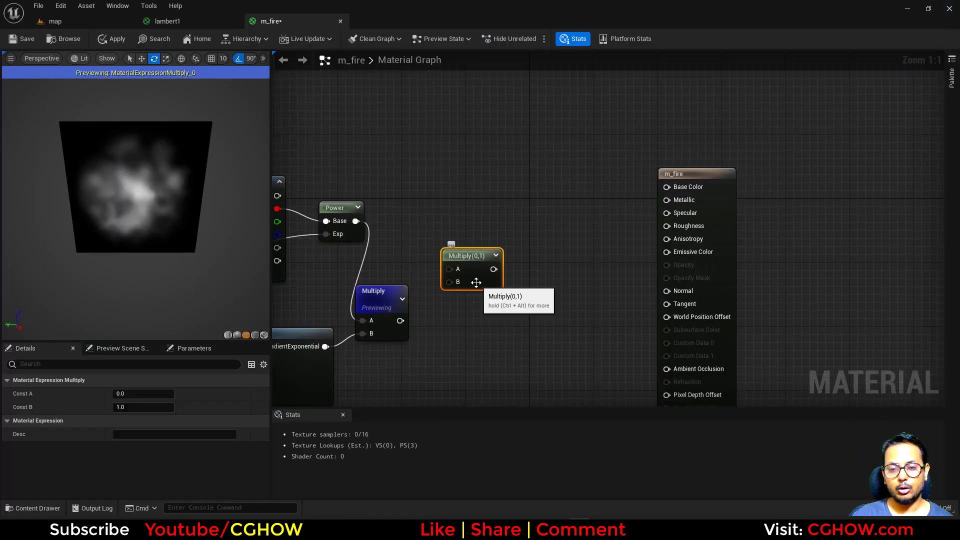
{"action": "key", "text": "ctrl+z"}
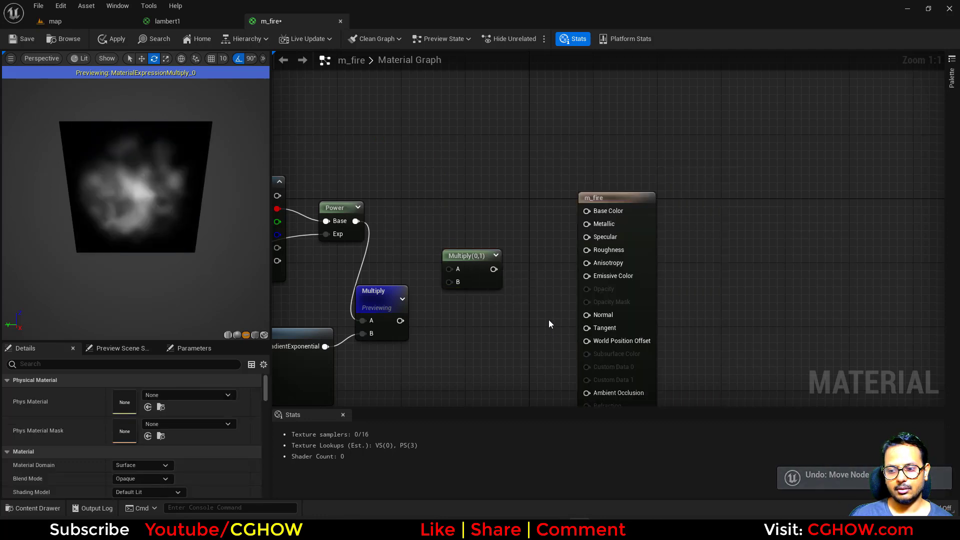
Add a Particle Color node again in the empty space above the unconnected Multiply node
{"action": "right_click_drag", "start_coordinate": [470, 214], "coordinate": [517, 133]}
{"action": "right_click", "coordinate": [430, 108]}
{"action": "type", "text": "par"}
{"action": "left_click", "coordinate": [475, 218]}
Connect the previewed Multiply's output to input A of the second Multiply and place that node directly beside it
{"action": "left_click_drag", "start_coordinate": [540, 170], "coordinate": [573, 192]}
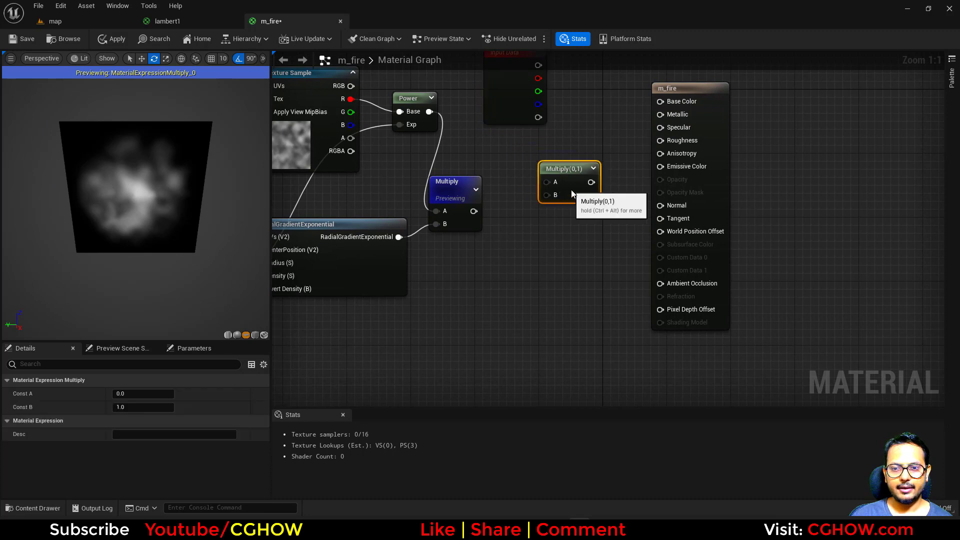
{"action": "left_click", "coordinate": [524, 214]}
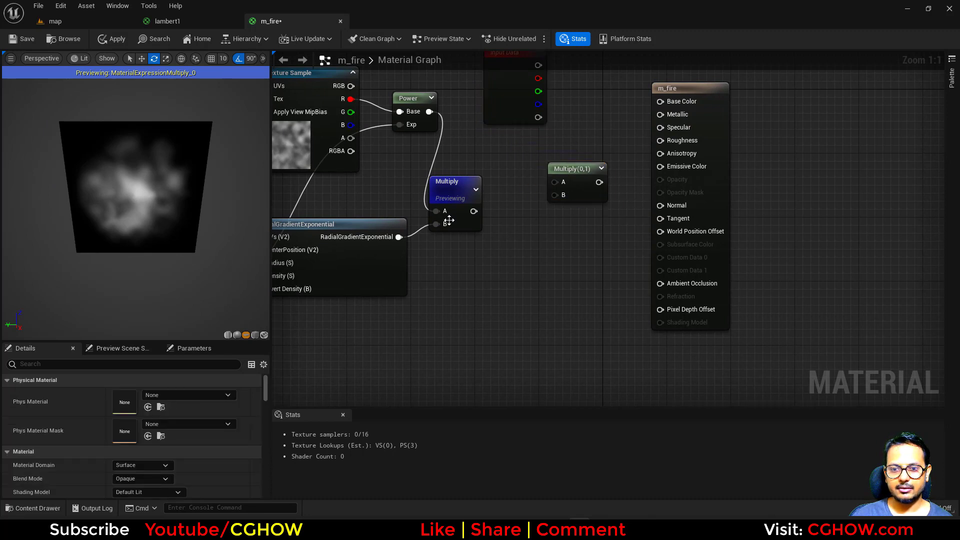
{"action": "left_click_drag", "start_coordinate": [556, 183], "coordinate": [556, 184]}
{"action": "left_click_drag", "start_coordinate": [578, 199], "coordinate": [516, 231]}
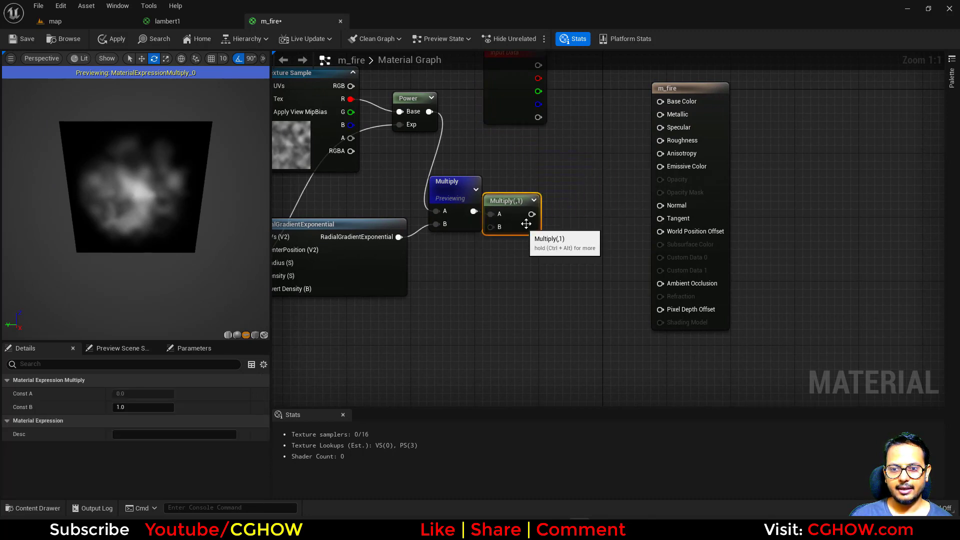
Add a BlackBody node with its Temp input fed by the second Multiply's output
{"action": "right_click", "coordinate": [555, 200]}
{"action": "type", "text": "bla"}
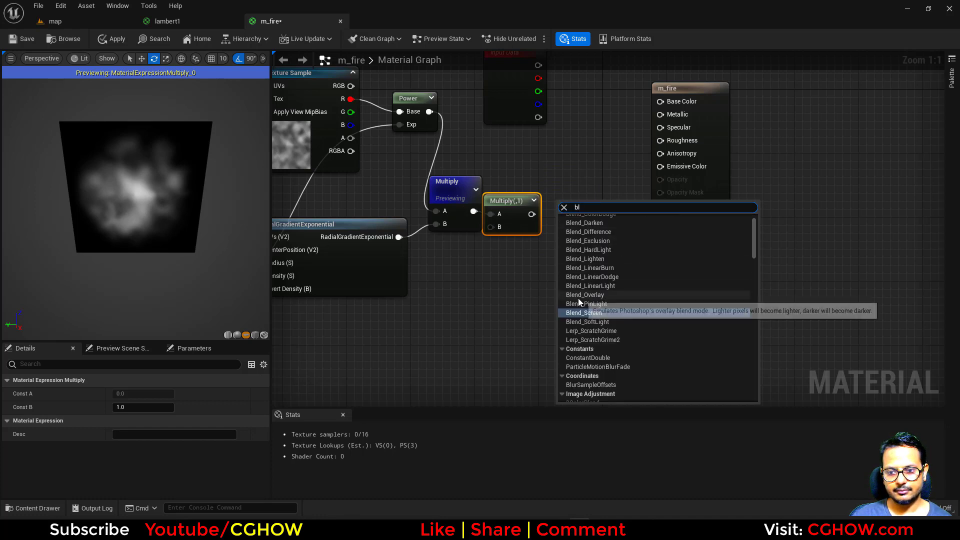
{"action": "left_click", "coordinate": [595, 263]}
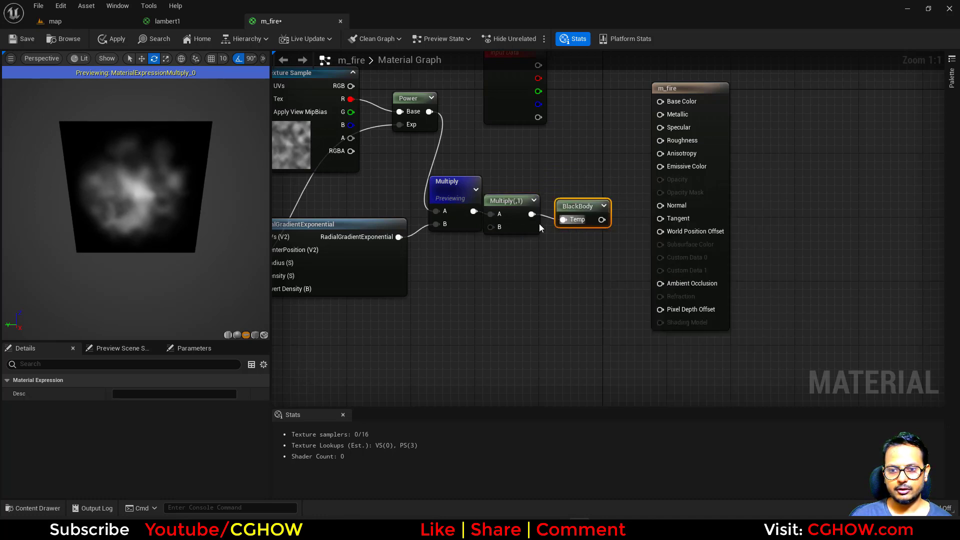
Connect the Dynamic Parameter's third output to input B of the second Multiply and rename that parameter temp
{"action": "left_click_drag", "start_coordinate": [526, 224], "coordinate": [533, 232]}
{"action": "right_click_drag", "start_coordinate": [468, 254], "coordinate": [613, 237]}
{"action": "mouse_move", "coordinate": [652, 219]}
{"action": "left_mouse_down"}
{"action": "mouse_move", "coordinate": [363, 301]}
{"action": "mouse_move", "coordinate": [335, 292]}
{"action": "mouse_move", "coordinate": [379, 293]}
{"action": "mouse_move", "coordinate": [654, 219]}
{"action": "left_mouse_up"}
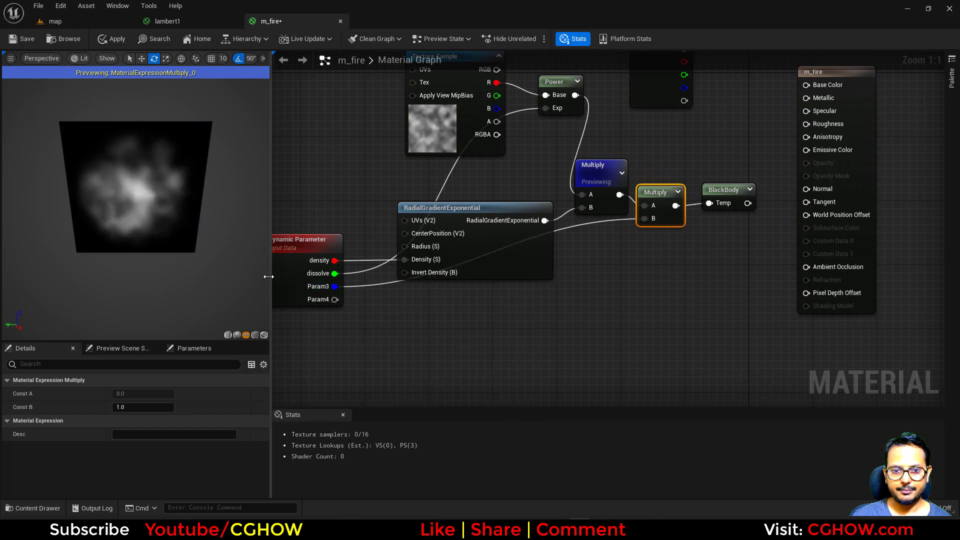
{"action": "left_click", "coordinate": [287, 279]}
{"action": "left_click", "coordinate": [143, 434]}
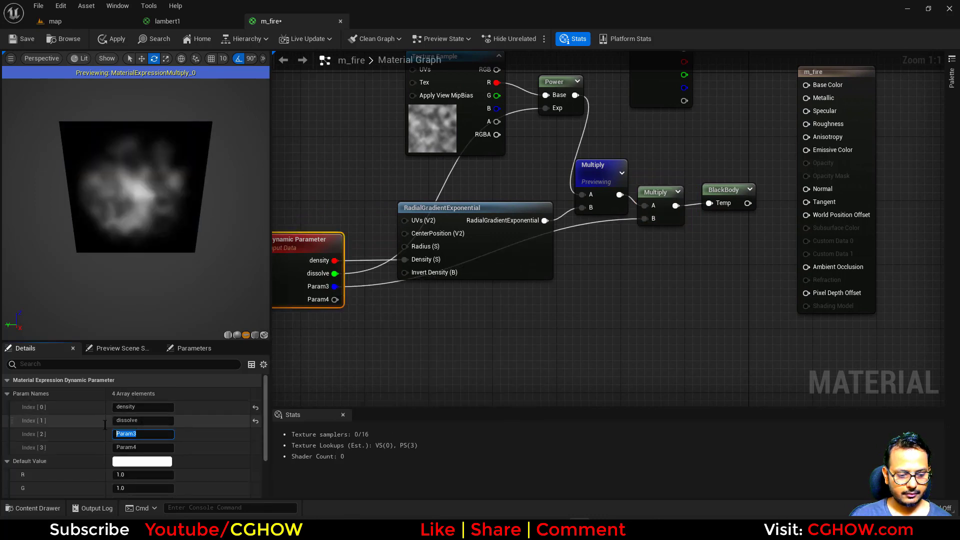
{"action": "type", "text": "temp"}
{"action": "left_click", "coordinate": [657, 296]}
Move the m_fire node further from the chain and add a Desaturation node fed by the BlackBody output
{"action": "right_click_drag", "start_coordinate": [879, 176], "coordinate": [728, 208]}
{"action": "left_click_drag", "start_coordinate": [718, 175], "coordinate": [806, 167]}
{"action": "right_click", "coordinate": [628, 208]}
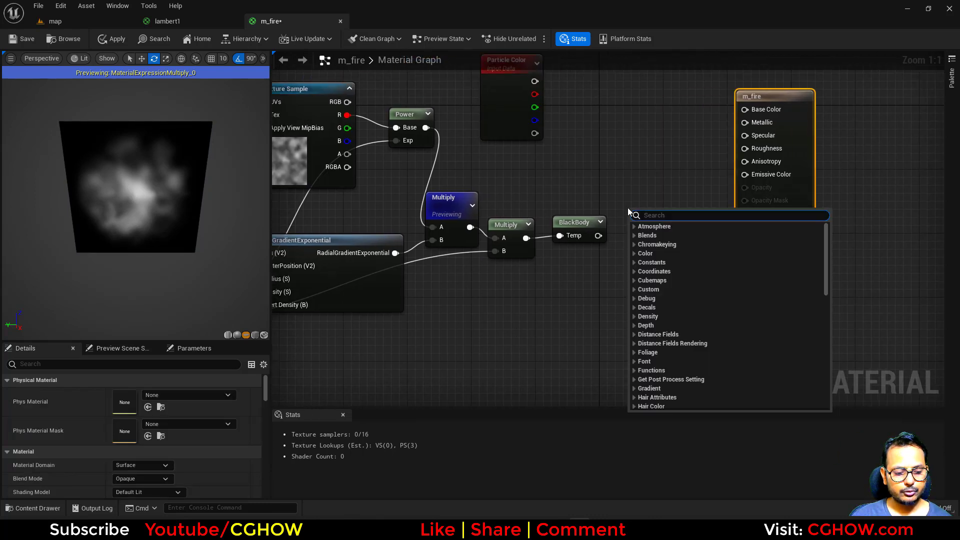
{"action": "type", "text": "sa"}
{"action": "right_click", "coordinate": [612, 205]}
{"action": "type", "text": "de"}
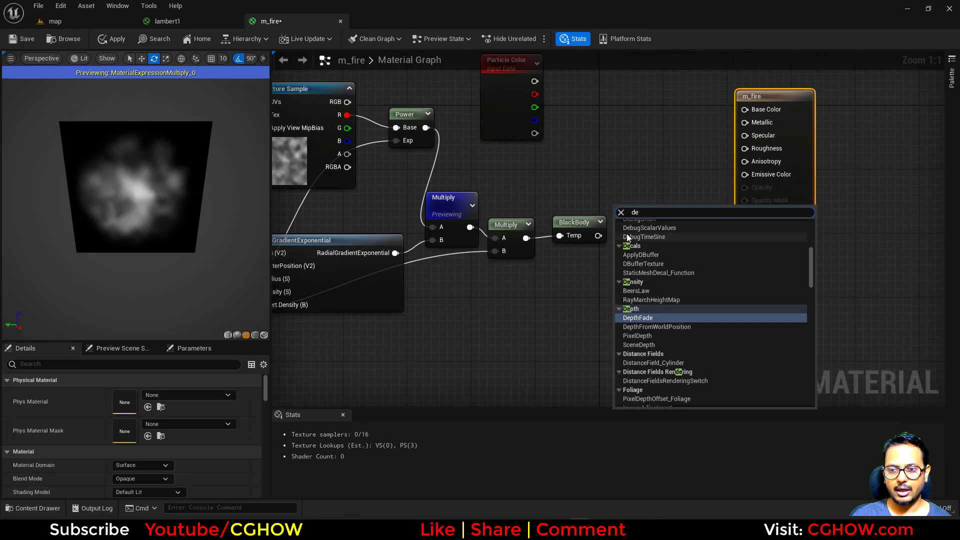
{"action": "type", "text": "s"}
{"action": "left_click", "coordinate": [642, 251]}
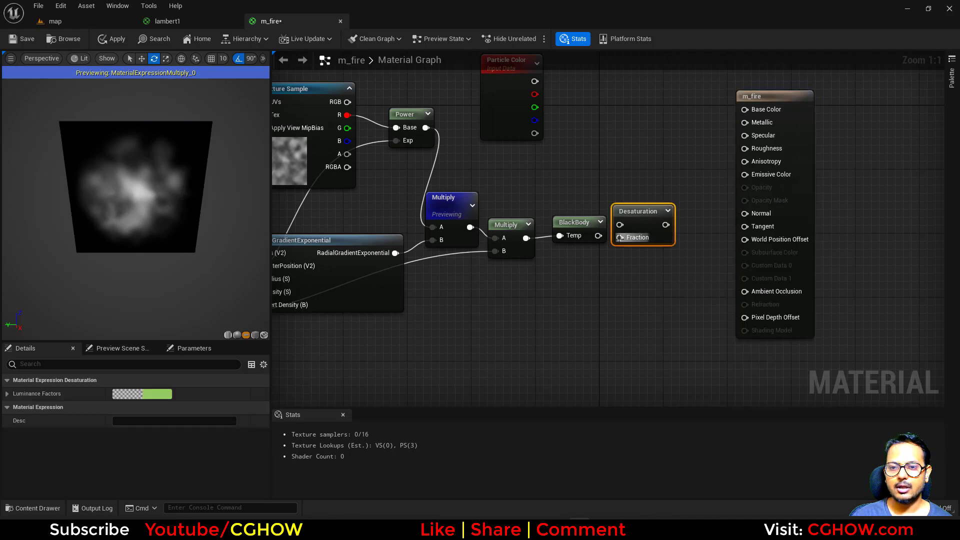
{"action": "left_click_drag", "start_coordinate": [597, 237], "coordinate": [649, 242]}
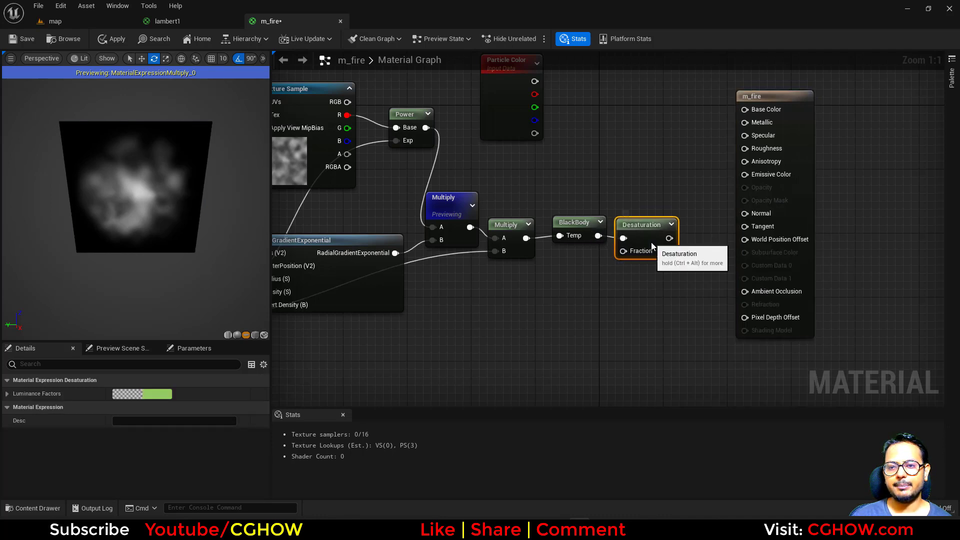
Connect the Dynamic Parameter's fourth output to the Desaturation's Fraction input and rename that parameter saturate
{"action": "right_click_drag", "start_coordinate": [579, 277], "coordinate": [710, 237]}
{"action": "left_click_drag", "start_coordinate": [750, 211], "coordinate": [314, 291]}
{"action": "right_click_drag", "start_coordinate": [272, 275], "coordinate": [344, 270]}
{"action": "left_click", "coordinate": [344, 270]}
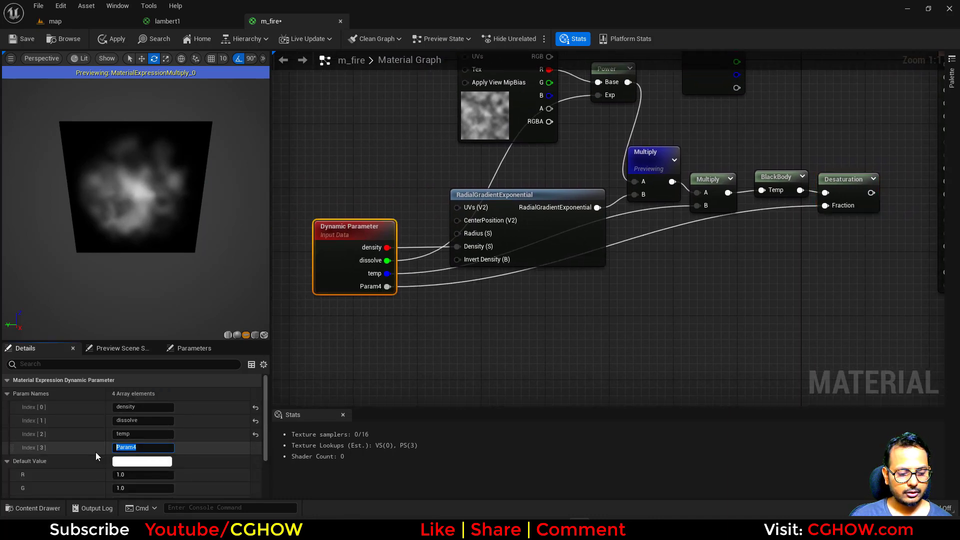
{"action": "type", "text": "saturat"}
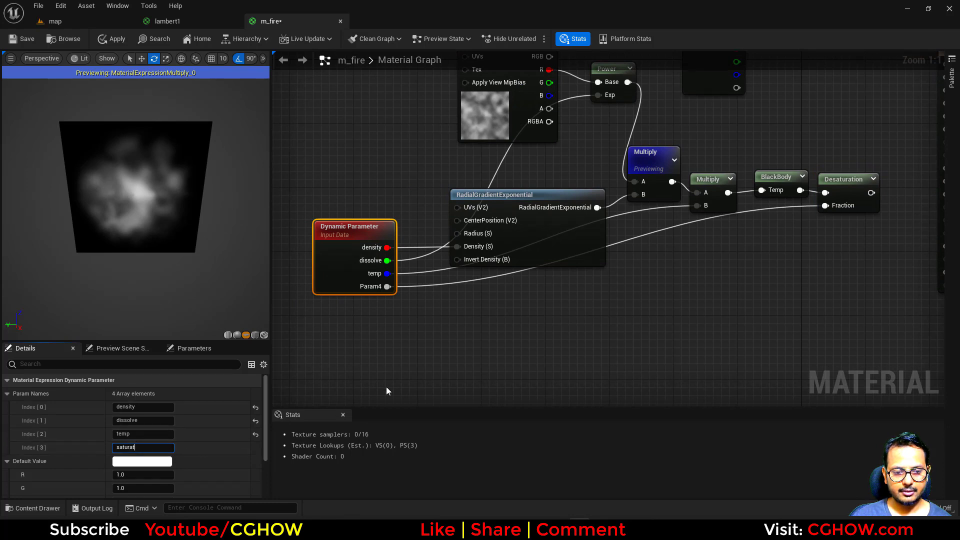
{"action": "type", "text": "e"}
Multiply the Particle Color RGB by the Desaturation output in a new Multiply node and connect it to Emissive Color
{"action": "right_click_drag", "start_coordinate": [686, 291], "coordinate": [430, 364]}
{"action": "left_click_drag", "start_coordinate": [748, 157], "coordinate": [811, 150]}
{"action": "right_click_drag", "start_coordinate": [648, 200], "coordinate": [634, 222]}
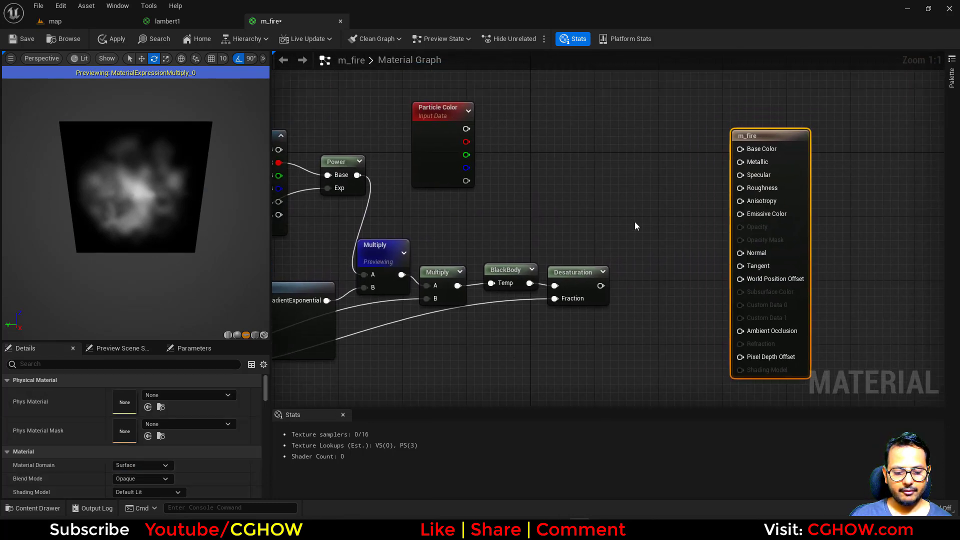
{"action": "key", "text": "m"}
{"action": "left_click", "coordinate": [638, 224]}
{"action": "left_click_drag", "start_coordinate": [600, 285], "coordinate": [466, 130]}
{"action": "left_click_drag", "start_coordinate": [680, 237], "coordinate": [824, 200]}
Set the material's Blend Mode to Translucent and its Shading Model to Unlit
{"action": "left_click", "coordinate": [152, 482]}
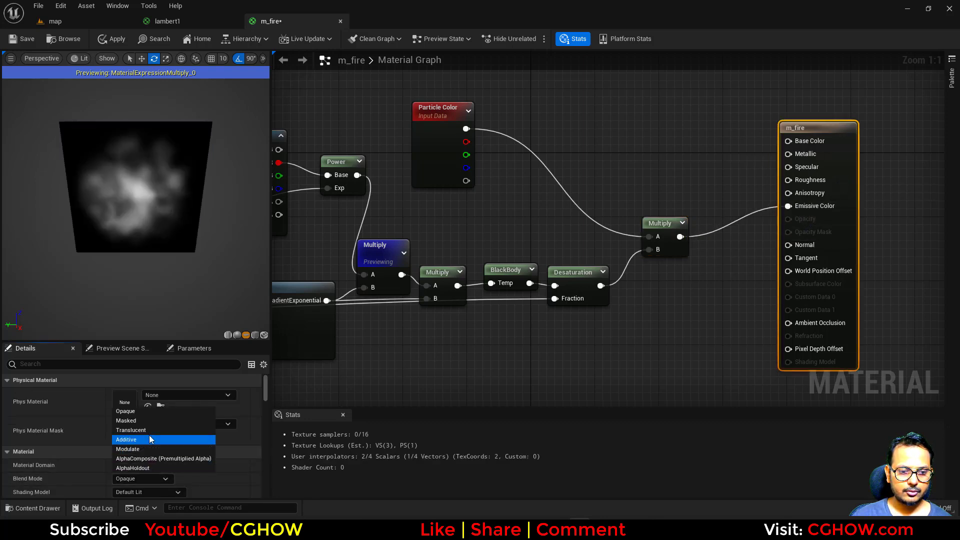
{"action": "left_click", "coordinate": [149, 430]}
{"action": "left_click", "coordinate": [149, 491]}
{"action": "left_click", "coordinate": [121, 368]}
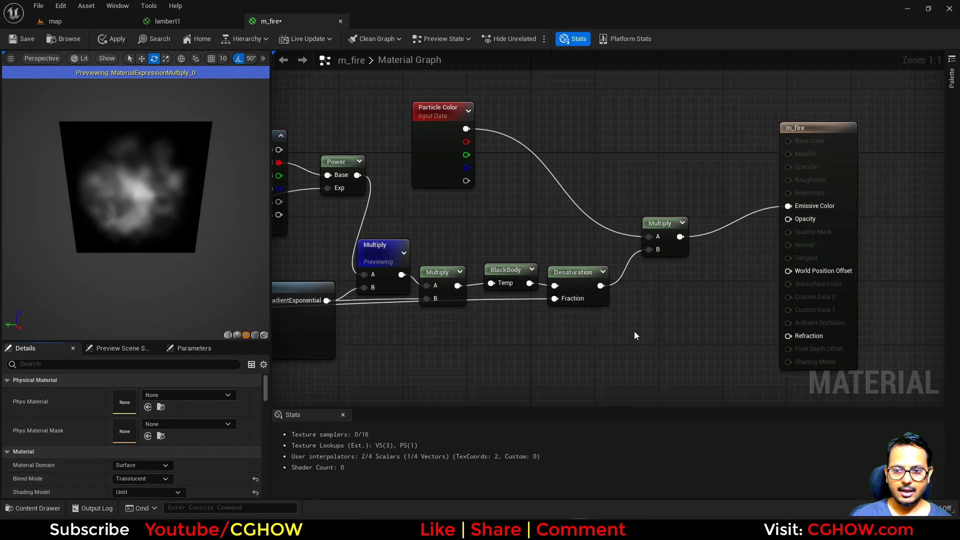
Multiply the Particle Color alpha by the first Multiply's output in a new Multiply node and connect it to Opacity
{"action": "left_click", "coordinate": [664, 285]}
{"action": "left_click_drag", "start_coordinate": [458, 285], "coordinate": [670, 316]}
{"action": "left_click_drag", "start_coordinate": [465, 181], "coordinate": [790, 221]}
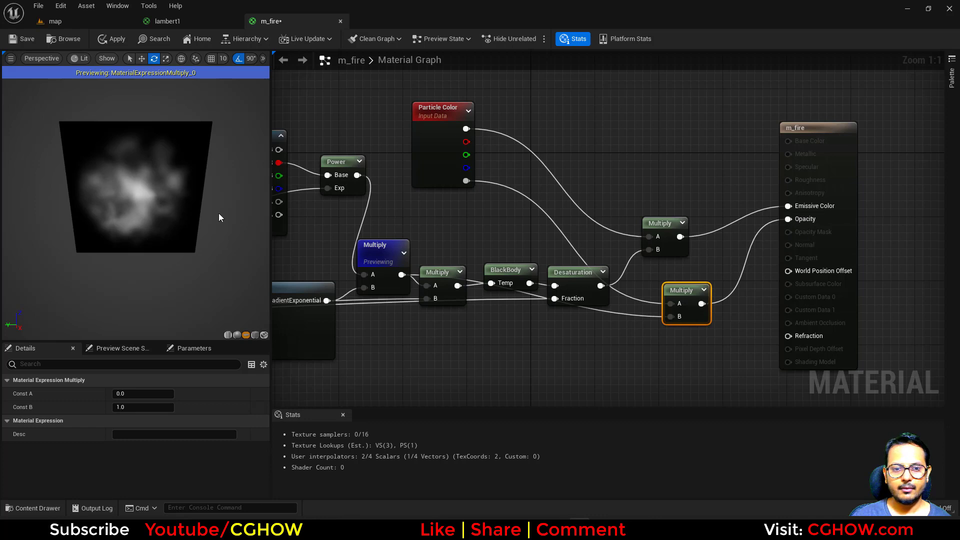
Stop previewing the first Multiply node so the preview renders the full material
{"action": "right_click", "coordinate": [375, 259]}
{"action": "left_click", "coordinate": [400, 272]}
{"action": "right_click_drag", "start_coordinate": [424, 337], "coordinate": [550, 307]}
{"action": "scroll", "coordinate": [552, 307], "scroll_direction": "down", "scroll_amount": 1}
{"action": "scroll", "coordinate": [586, 304], "scroll_direction": "down", "scroll_amount": 1}
{"action": "right_click_drag", "start_coordinate": [519, 338], "coordinate": [568, 290]}
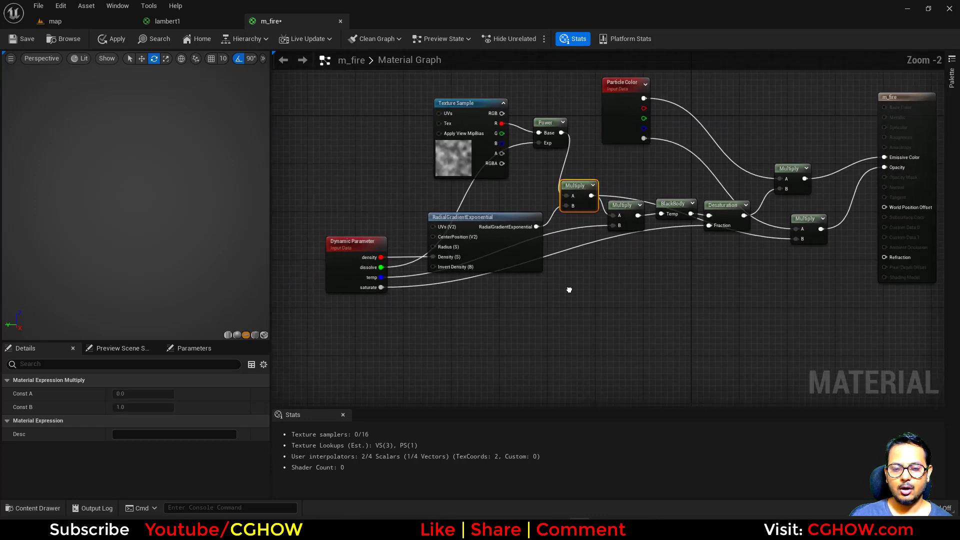
Set the Dynamic Parameter's default values to 4000 for B and -1 for A
{"action": "left_click", "coordinate": [328, 275]}
{"action": "right_click_drag", "start_coordinate": [365, 332], "coordinate": [330, 340]}
{"action": "scroll", "coordinate": [131, 420], "scroll_direction": "down", "scroll_amount": 3}
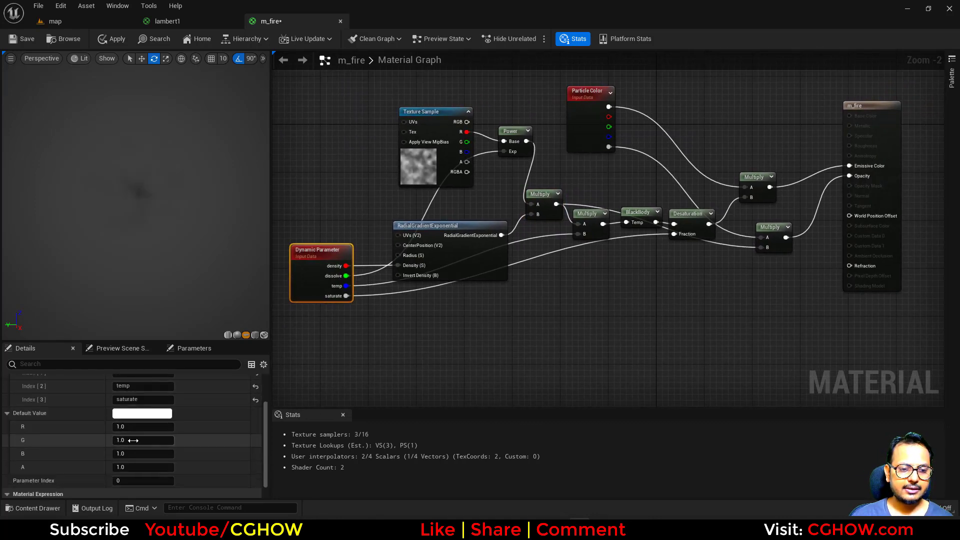
{"action": "scroll", "coordinate": [130, 413], "scroll_direction": "up", "scroll_amount": 2}
{"action": "scroll", "coordinate": [145, 455], "scroll_direction": "down", "scroll_amount": 2}
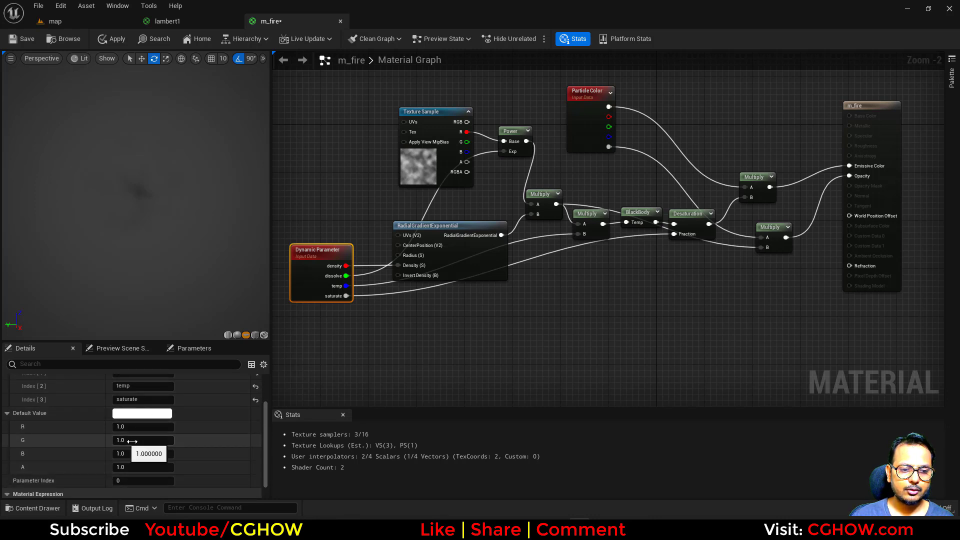
{"action": "scroll", "coordinate": [152, 458], "scroll_direction": "up", "scroll_amount": 1}
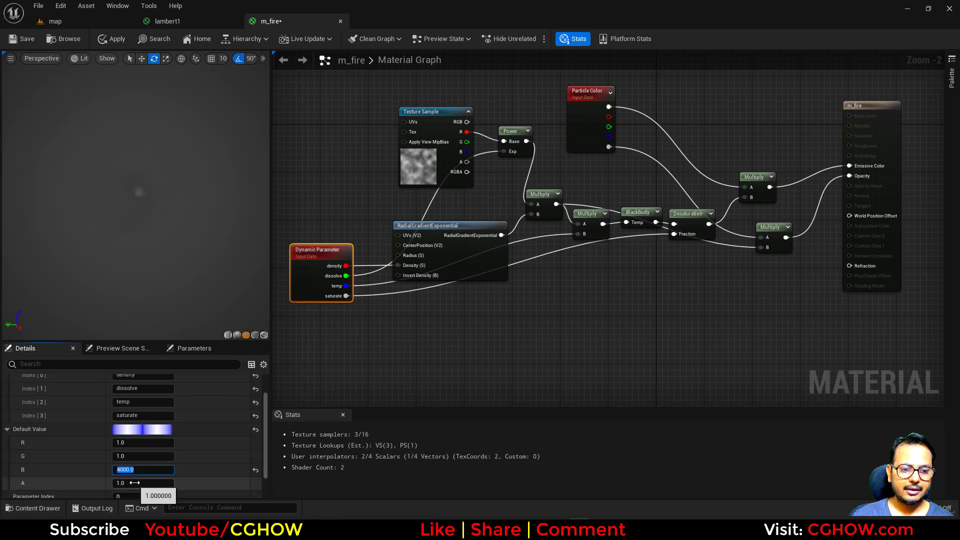
{"action": "left_click_drag", "start_coordinate": [133, 484], "coordinate": [44, 484]}
{"action": "type", "text": "-"}
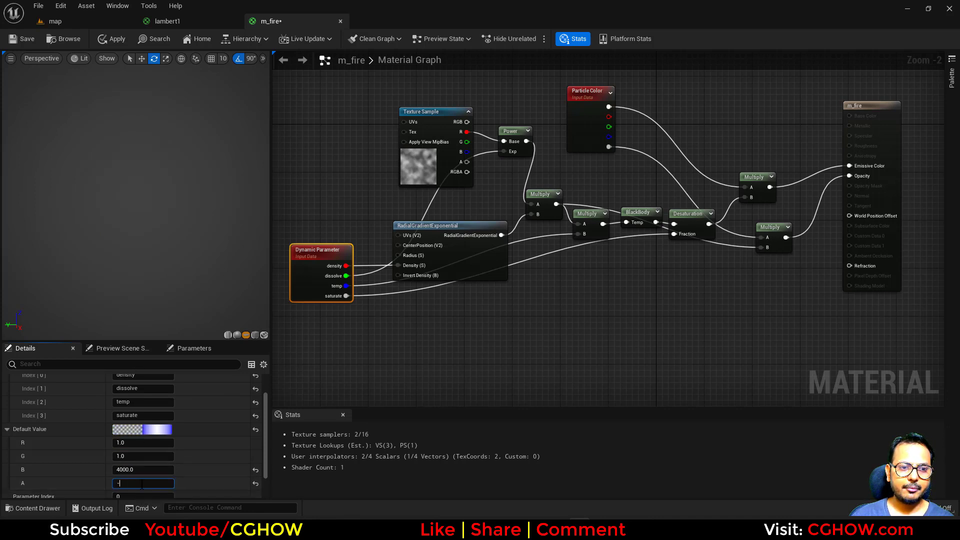
{"action": "type", "text": "1"}
{"action": "key", "text": "Return"}
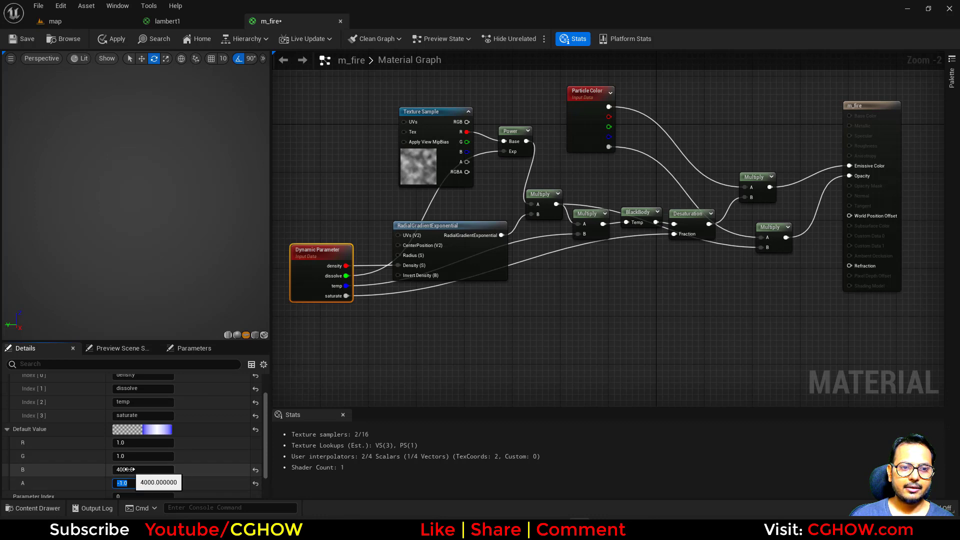
Raise the Dynamic Parameter's default B to about 24444.78 and lower its default A to about -3.03
{"action": "left_click_drag", "start_coordinate": [129, 469], "coordinate": [100, 470]}
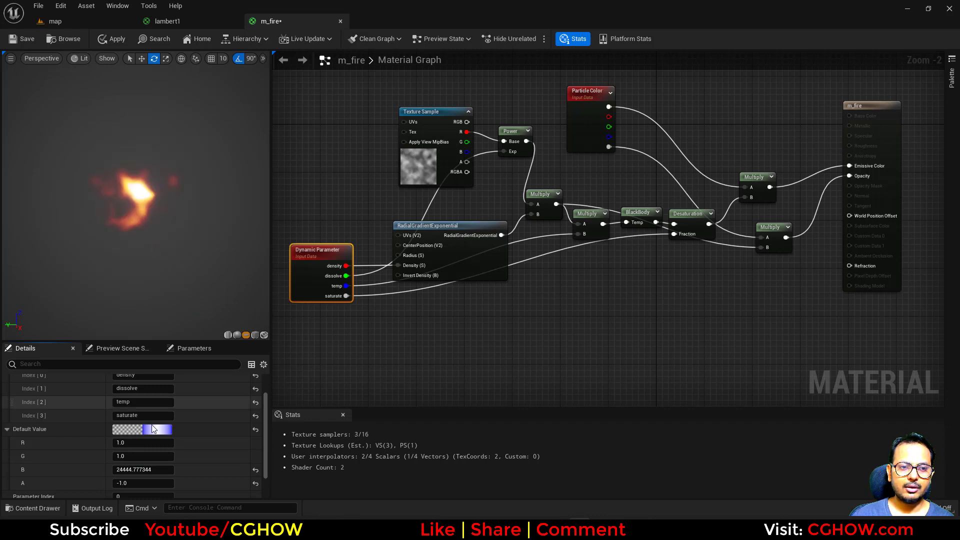
{"action": "left_click_drag", "start_coordinate": [130, 484], "coordinate": [113, 484]}
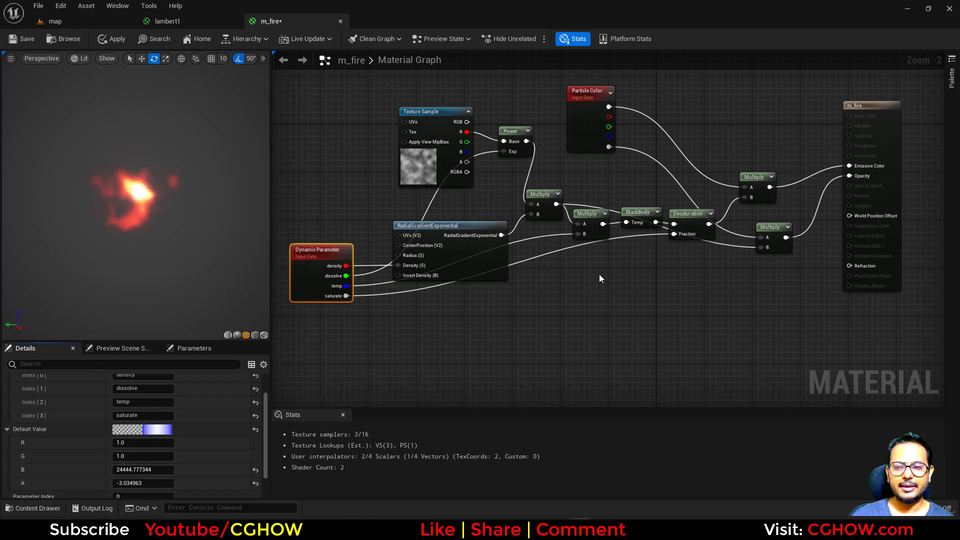
{"action": "right_click_drag", "start_coordinate": [601, 278], "coordinate": [557, 308]}
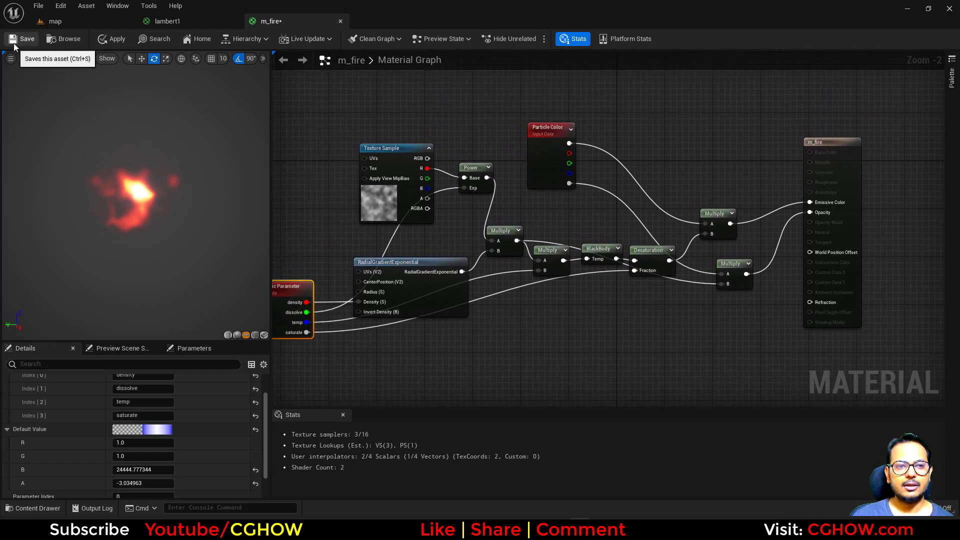
{"action": "right_click_drag", "start_coordinate": [336, 178], "coordinate": [456, 253]}
{"action": "scroll", "coordinate": [522, 218], "scroll_direction": "up", "scroll_amount": 2}
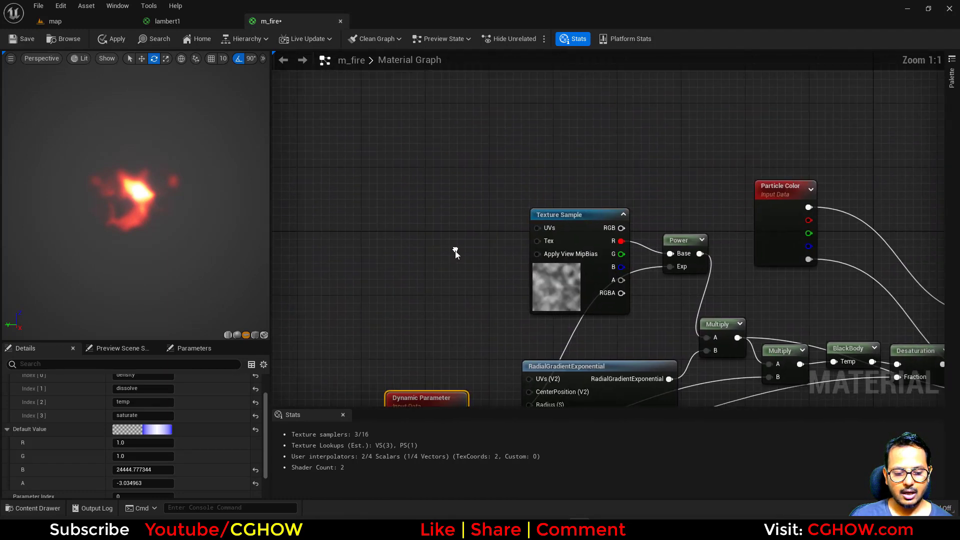
{"action": "key", "text": "t"}
{"action": "left_click", "coordinate": [383, 212]}
{"action": "key", "text": "Delete"}
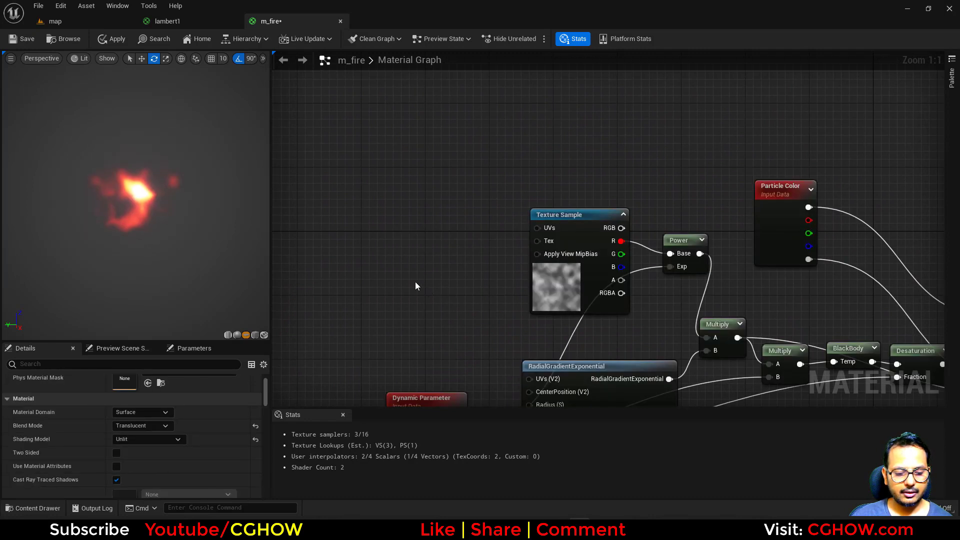
Add a TexCoord node and a Multiply node, chaining TexCoord through the Multiply's A input into the Texture Sample's UVs
{"action": "key", "text": "u"}
{"action": "left_click", "coordinate": [394, 241]}
{"action": "left_click_drag", "start_coordinate": [418, 261], "coordinate": [457, 225]}
{"action": "key", "text": "m"}
{"action": "left_click", "coordinate": [435, 203]}
{"action": "left_click_drag", "start_coordinate": [488, 223], "coordinate": [541, 228]}
{"action": "left_click_drag", "start_coordinate": [444, 223], "coordinate": [415, 221]}
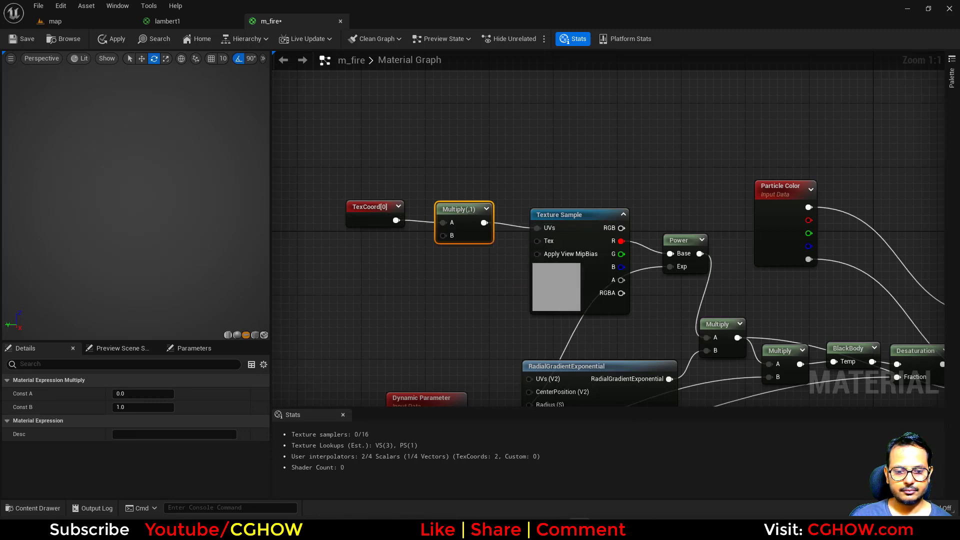
Add a second Dynamic Parameter node below the TexCoord node
{"action": "right_click", "coordinate": [321, 256]}
{"action": "type", "text": "dy"}
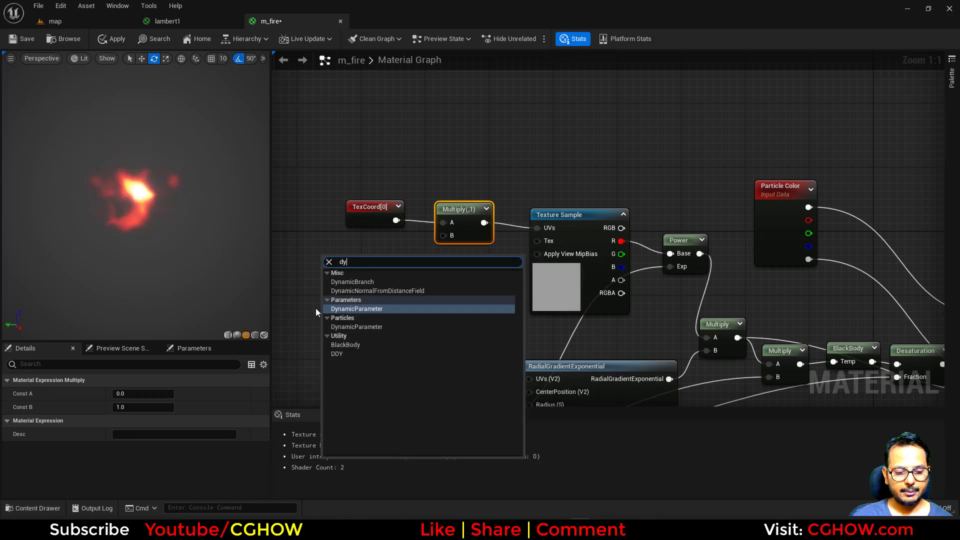
{"action": "left_click", "coordinate": [360, 303]}
{"action": "left_click", "coordinate": [358, 308]}
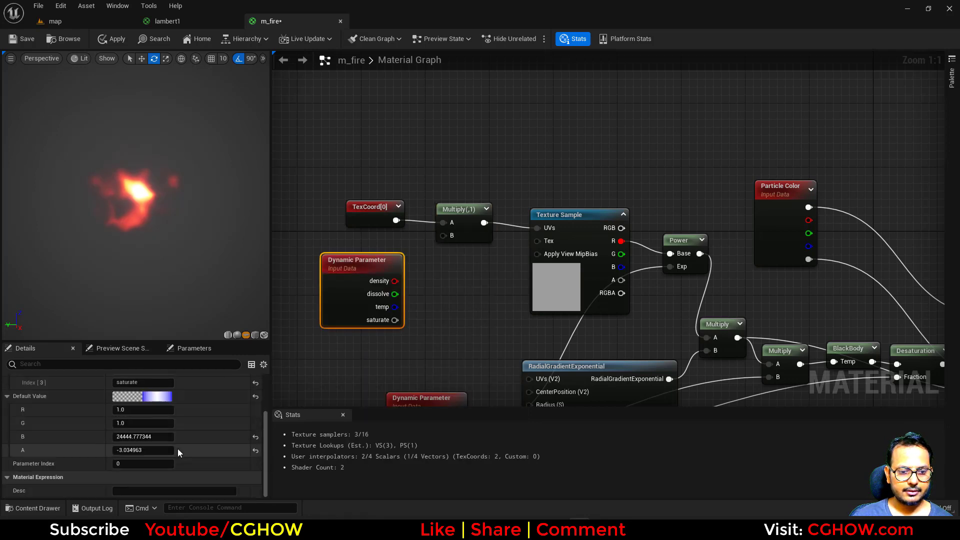
Reset the new Dynamic Parameter's four parameter names to their defaults, Param1 to Param4
{"action": "scroll", "coordinate": [252, 437], "scroll_direction": "up", "scroll_amount": 4}
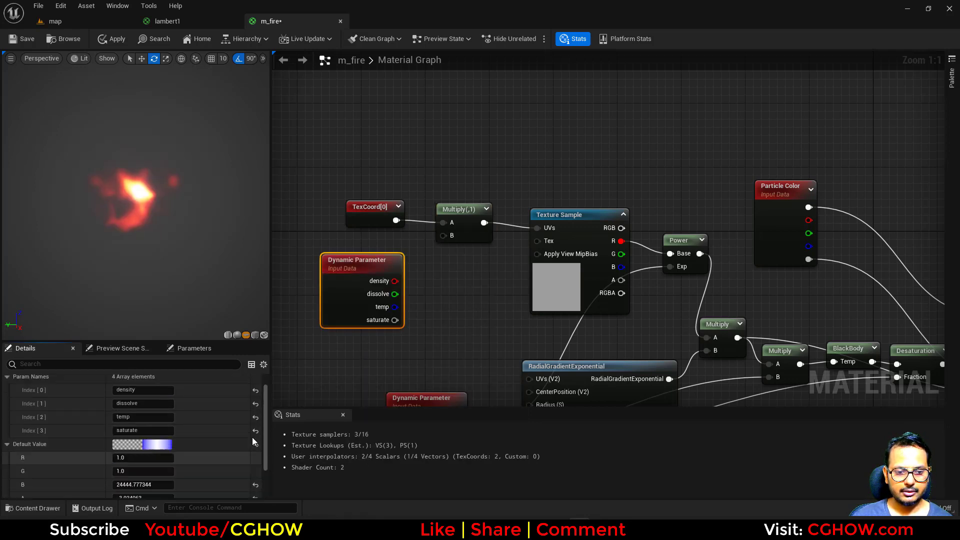
{"action": "left_click", "coordinate": [256, 407]}
{"action": "left_click", "coordinate": [256, 421]}
{"action": "left_click", "coordinate": [255, 435]}
{"action": "left_click", "coordinate": [255, 448]}
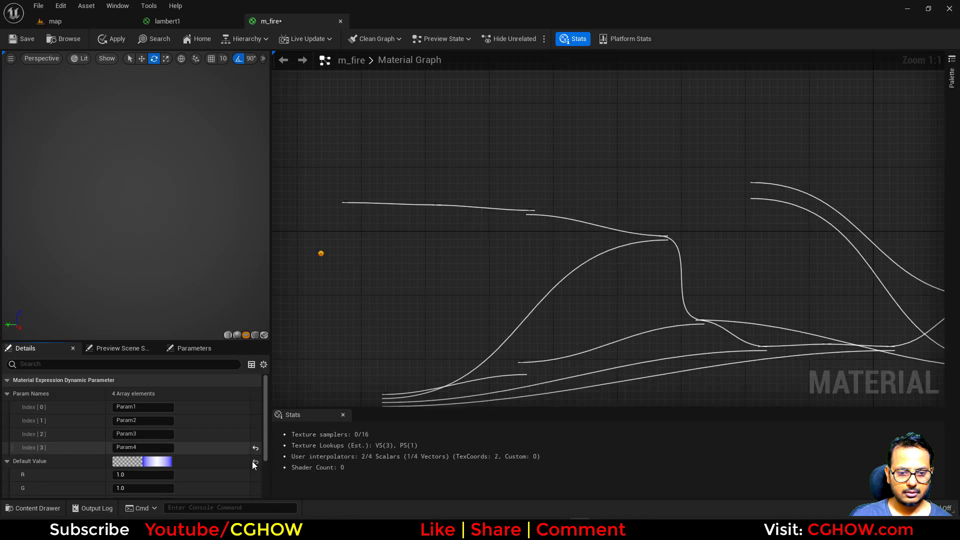
Reset the second Dynamic Parameter's default value and rename its first parameter as tile
{"action": "left_click", "coordinate": [256, 462]}
{"action": "left_click_drag", "start_coordinate": [149, 407], "coordinate": [106, 404]}
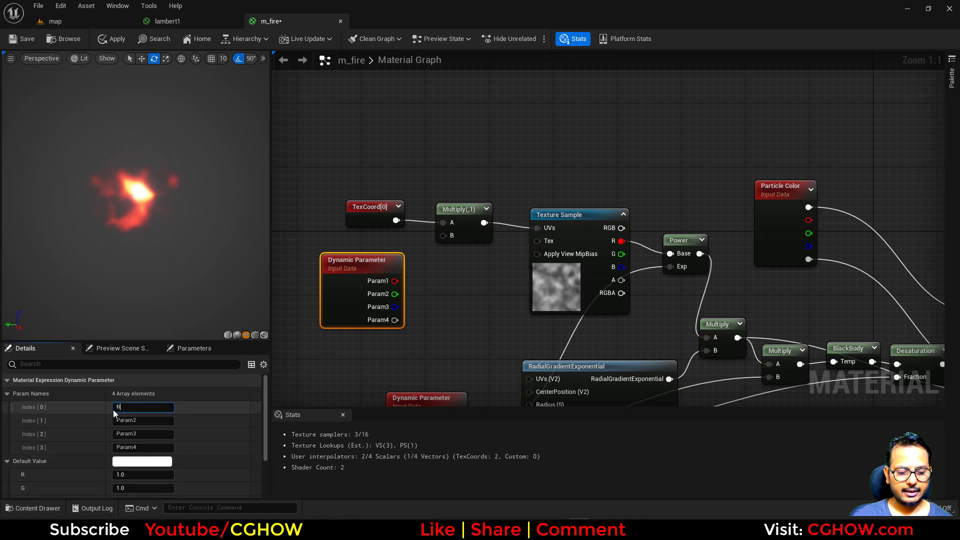
{"action": "type", "text": "tile"}
Connect the tile output to the B input of the TexCoord's Multiply node and save the material
{"action": "left_click_drag", "start_coordinate": [394, 281], "coordinate": [444, 236]}
{"action": "scroll", "coordinate": [484, 282], "scroll_direction": "down", "scroll_amount": 3}
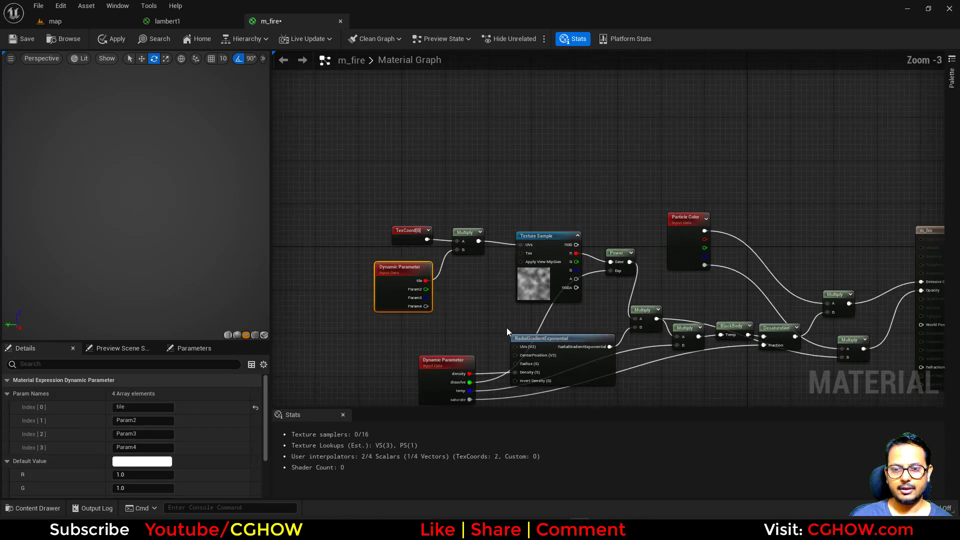
{"action": "right_click_drag", "start_coordinate": [500, 326], "coordinate": [452, 260]}
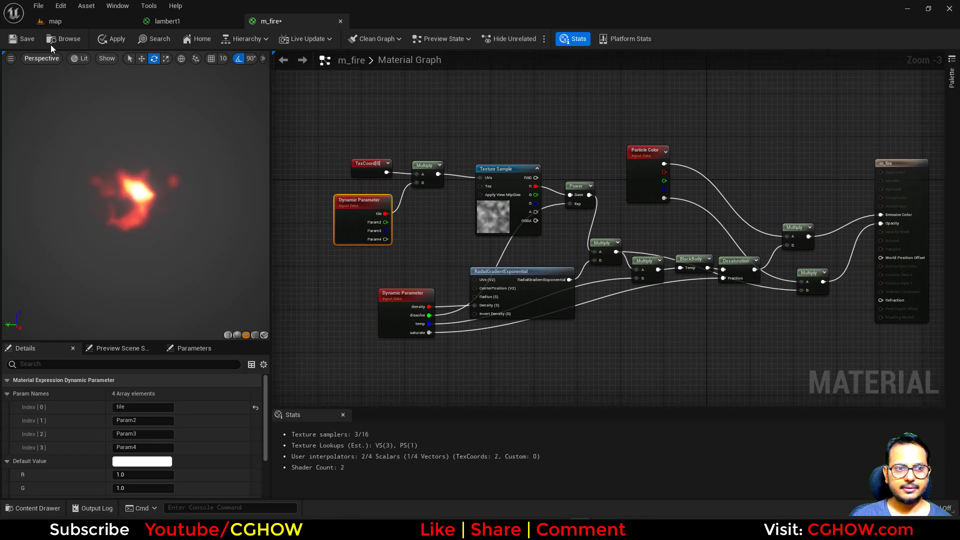
{"action": "key", "text": "ctrl+s"}
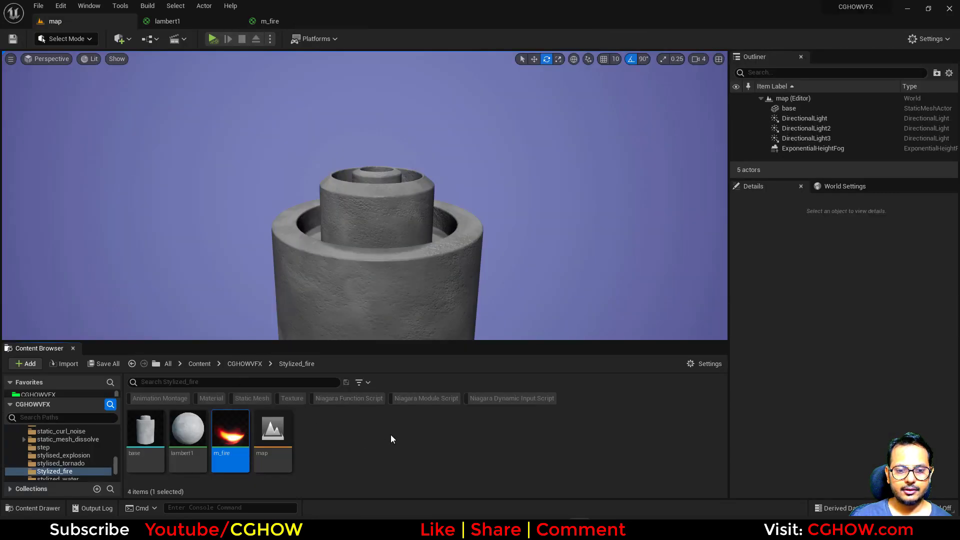
Create a Niagara system in the Stylized_fire folder from the Fountain emitter template and name it FX
{"action": "right_click", "coordinate": [391, 434]}
{"action": "left_click", "coordinate": [456, 230]}
{"action": "left_click", "coordinate": [472, 406]}
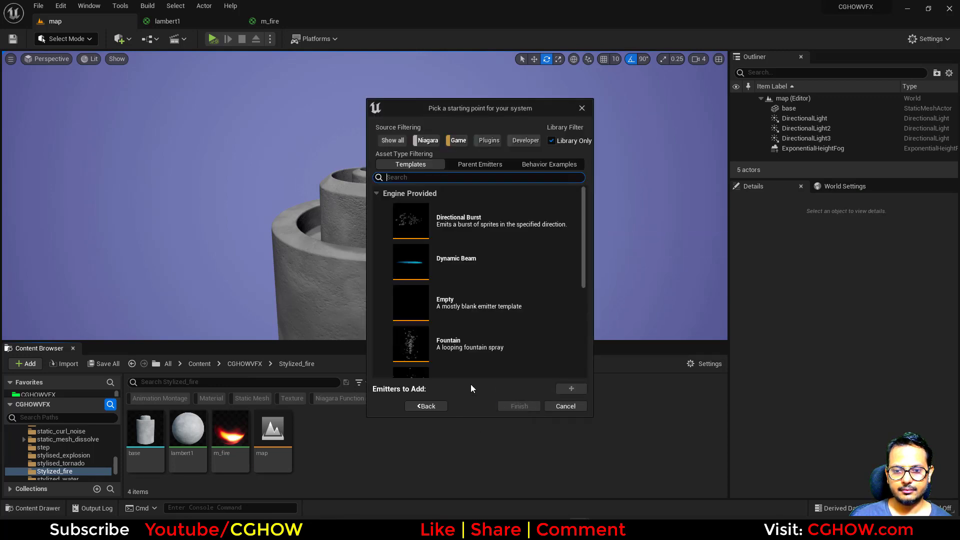
{"action": "left_click", "coordinate": [469, 343]}
{"action": "left_click", "coordinate": [570, 378]}
{"action": "left_click", "coordinate": [520, 406]}
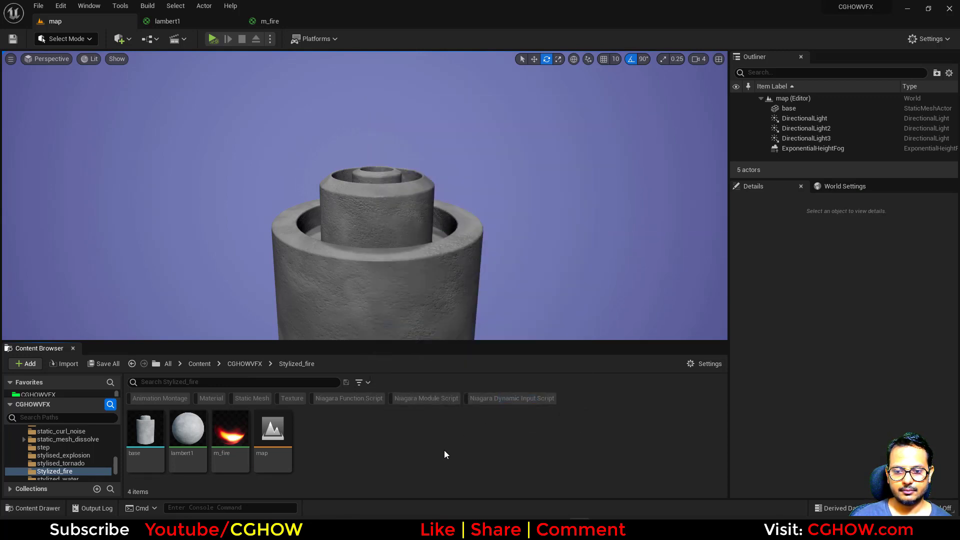
{"action": "type", "text": "FX"}
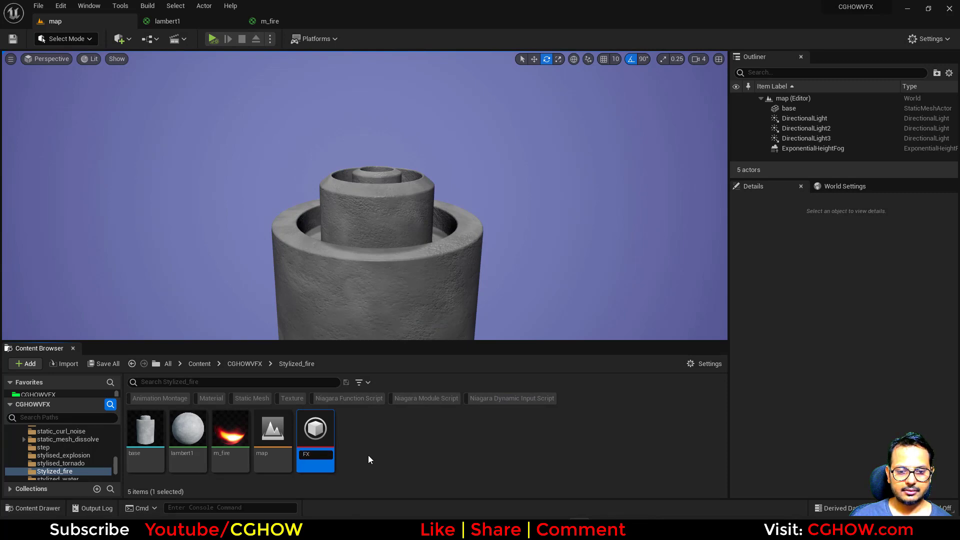
{"action": "key", "text": "Return"}
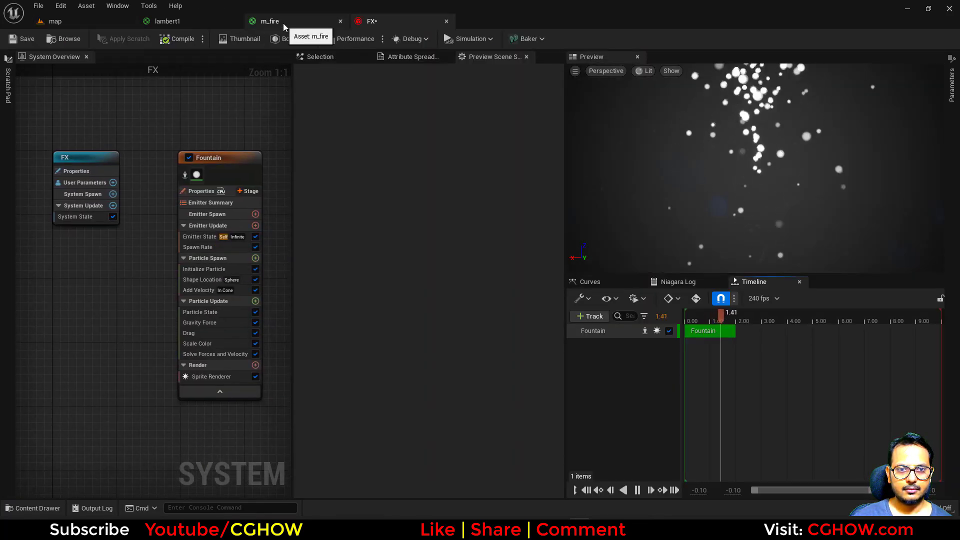
Assign the m_fire material to the Fountain emitter's Sprite Renderer in the FX system
{"action": "left_click", "coordinate": [283, 23]}
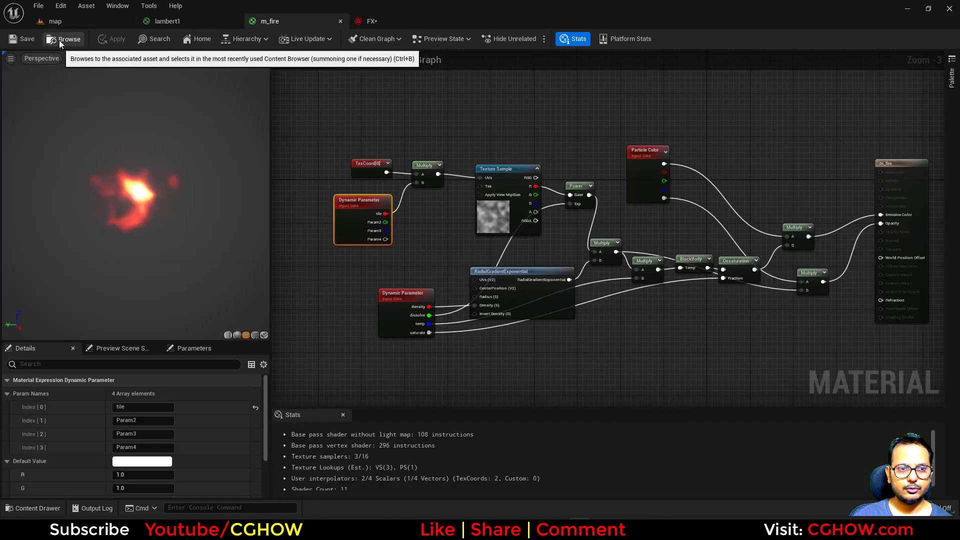
{"action": "left_click", "coordinate": [59, 40]}
{"action": "left_click", "coordinate": [379, 20]}
{"action": "left_click", "coordinate": [229, 378]}
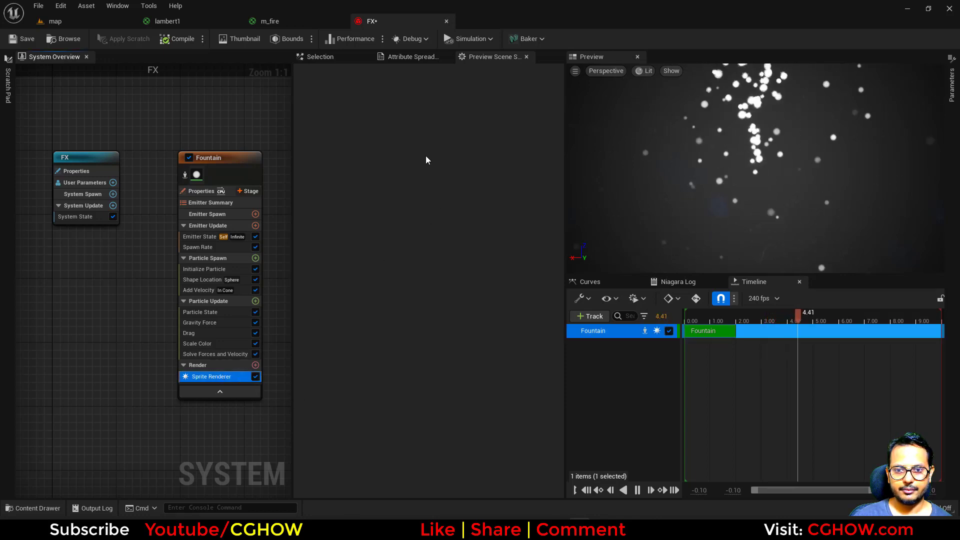
{"action": "left_click", "coordinate": [351, 58]}
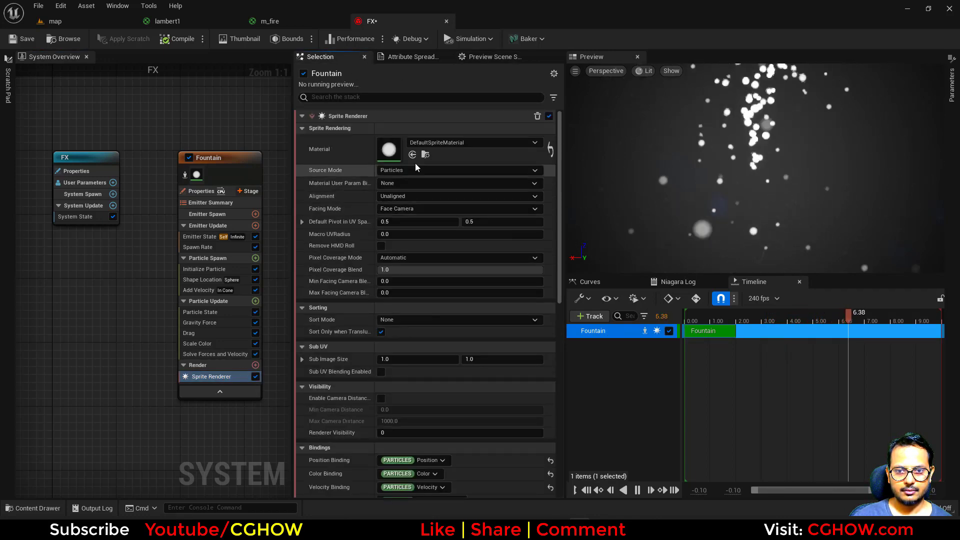
{"action": "left_click", "coordinate": [412, 155]}
Rename the Fountain emitter as fire and bring up its curve editor
{"action": "double_click", "coordinate": [151, 182]}
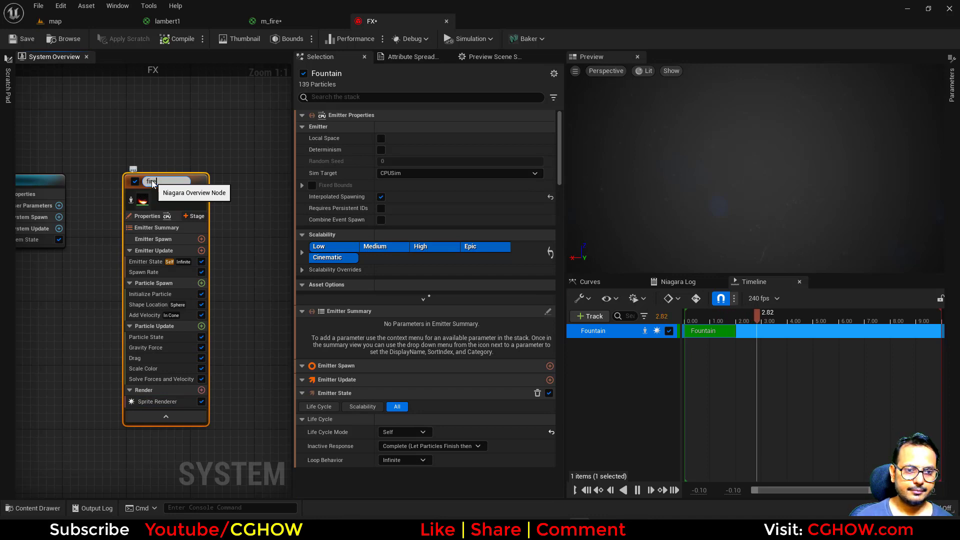
{"action": "key", "text": "Return"}
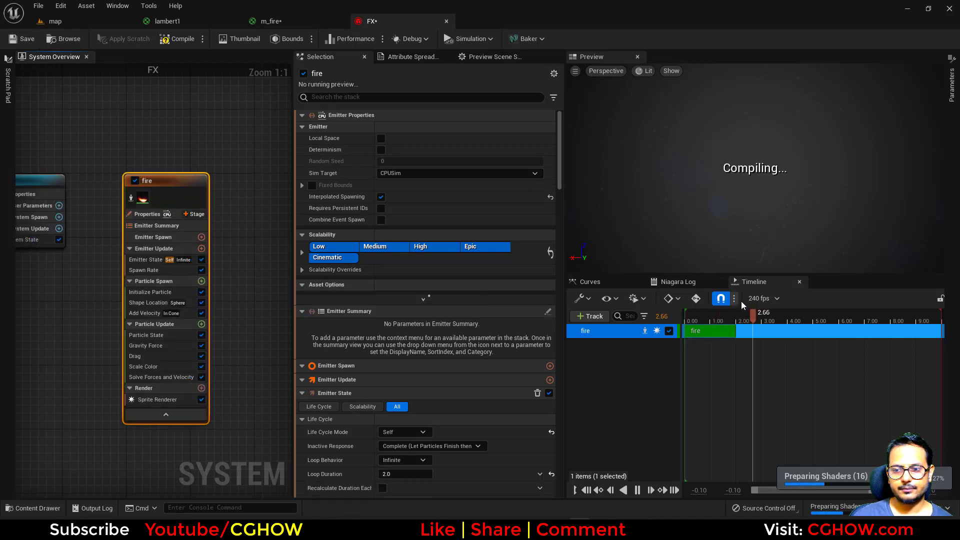
{"action": "left_click", "coordinate": [678, 281]}
{"action": "left_click", "coordinate": [590, 281]}
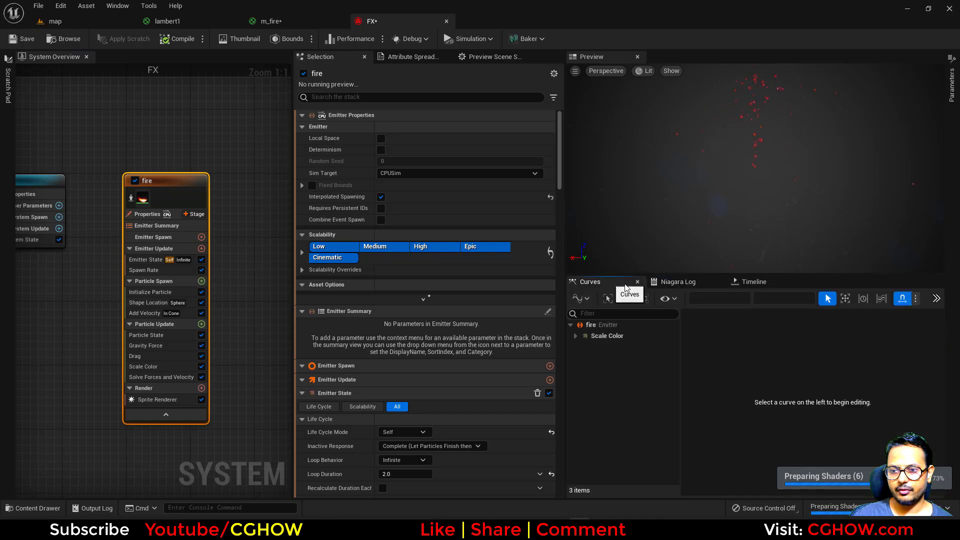
Close and reopen the preview scene settings, disable post processing, and return to the fire emitter's properties
{"action": "left_click", "coordinate": [489, 56]}
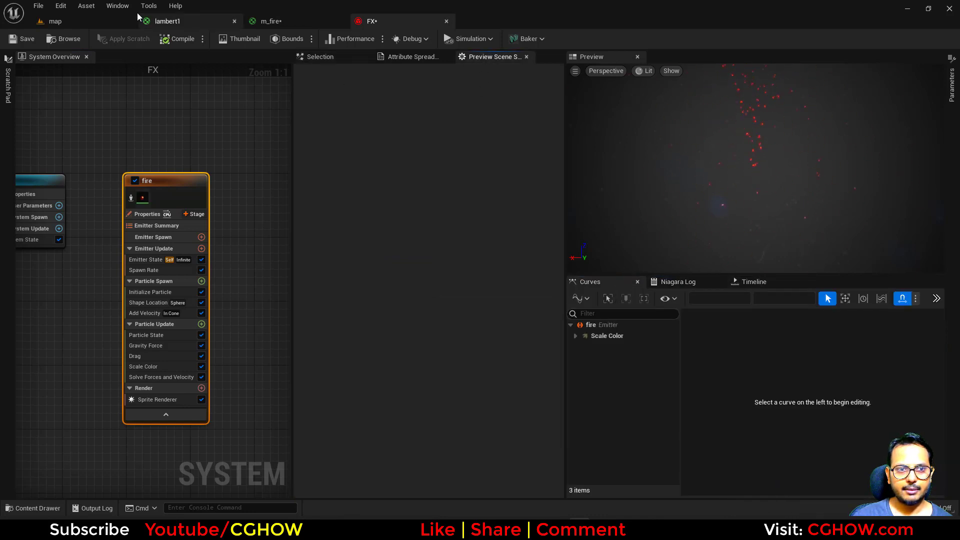
{"action": "left_click", "coordinate": [525, 56]}
{"action": "left_click", "coordinate": [118, 6]}
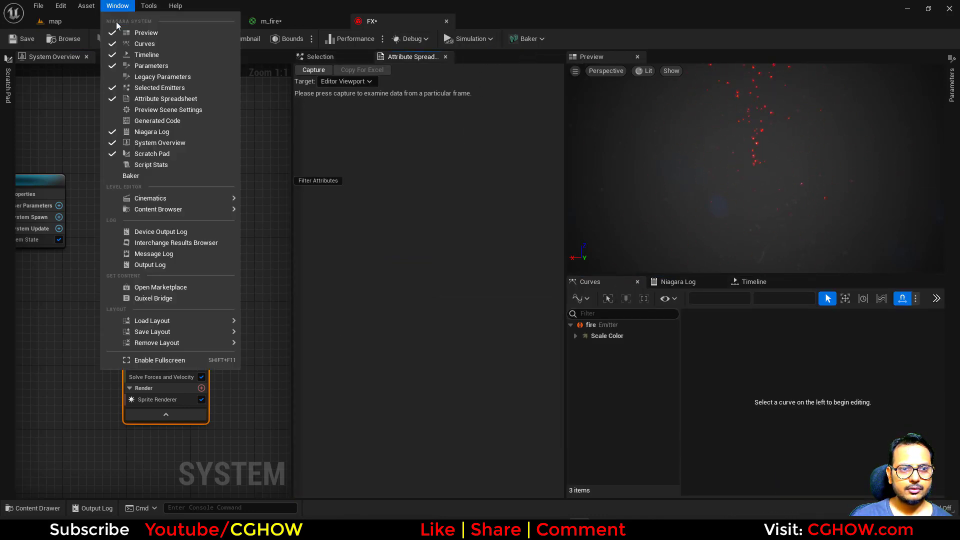
{"action": "left_click", "coordinate": [153, 109]}
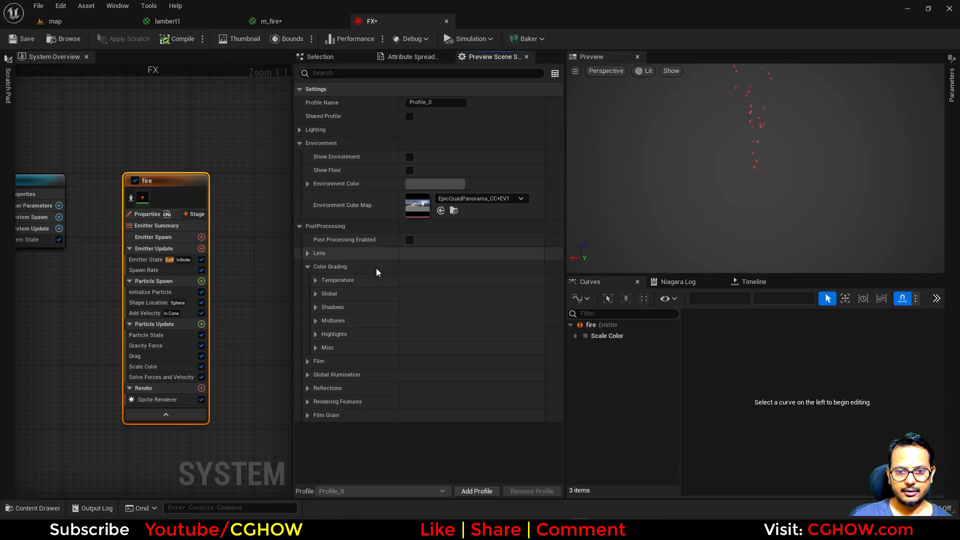
{"action": "left_click", "coordinate": [316, 59]}
{"action": "left_click", "coordinate": [775, 176]}
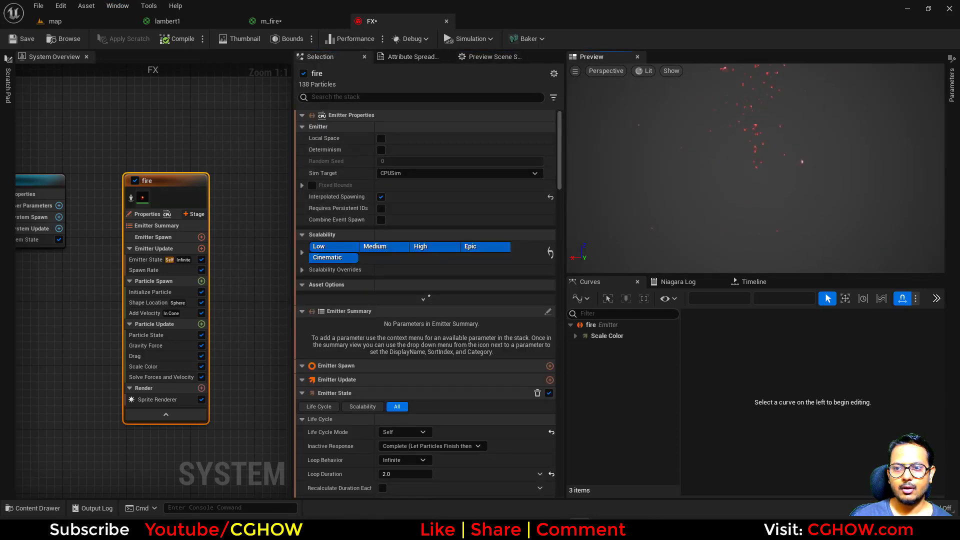
Delete the Gravity Force module from the fire emitter's Particle Update stage
{"action": "left_click", "coordinate": [156, 367]}
{"action": "left_click", "coordinate": [156, 356]}
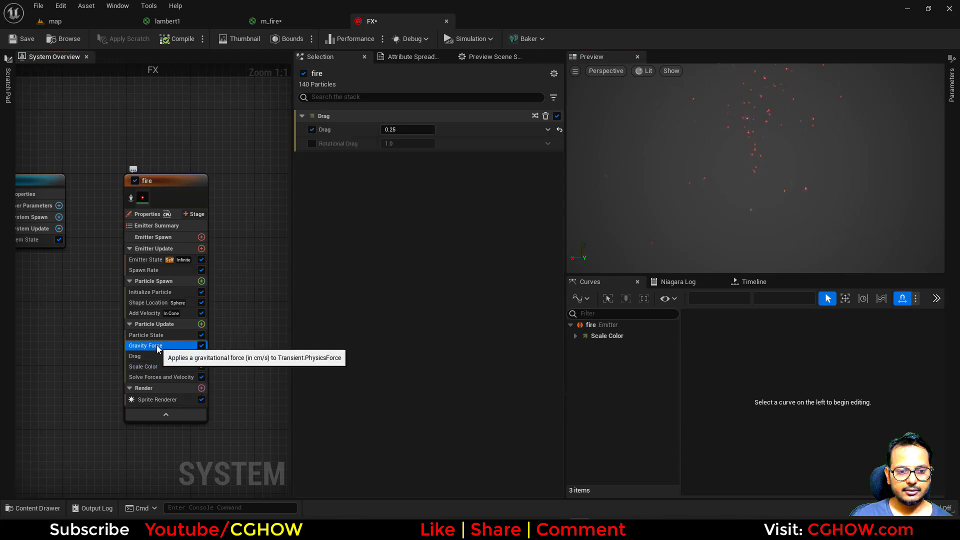
{"action": "left_click", "coordinate": [173, 346]}
{"action": "key", "text": "Delete"}
In Add Velocity, keep In Cone mode and set speed minimum 100, maximum 200, cone angle 10 and Cone Axis X 1
{"action": "left_click", "coordinate": [152, 313]}
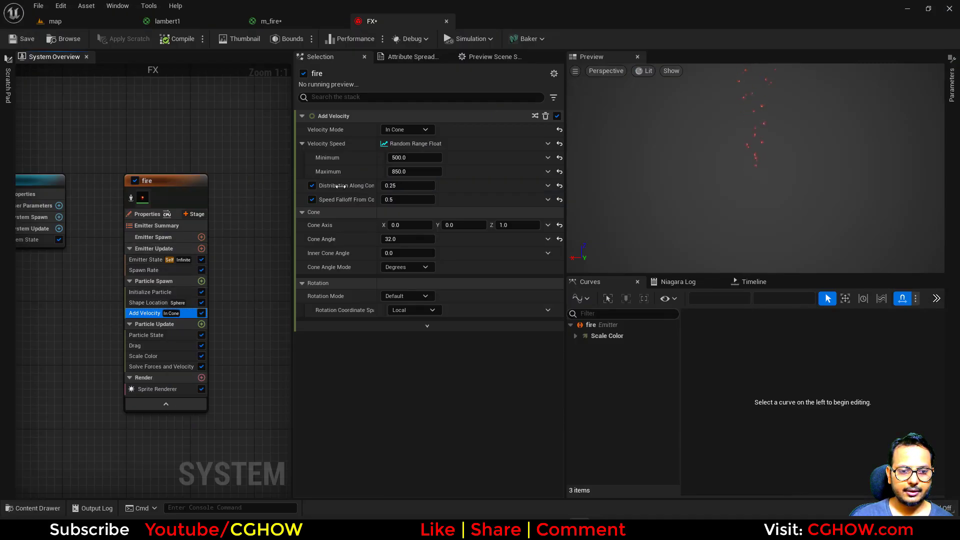
{"action": "left_click", "coordinate": [421, 129]}
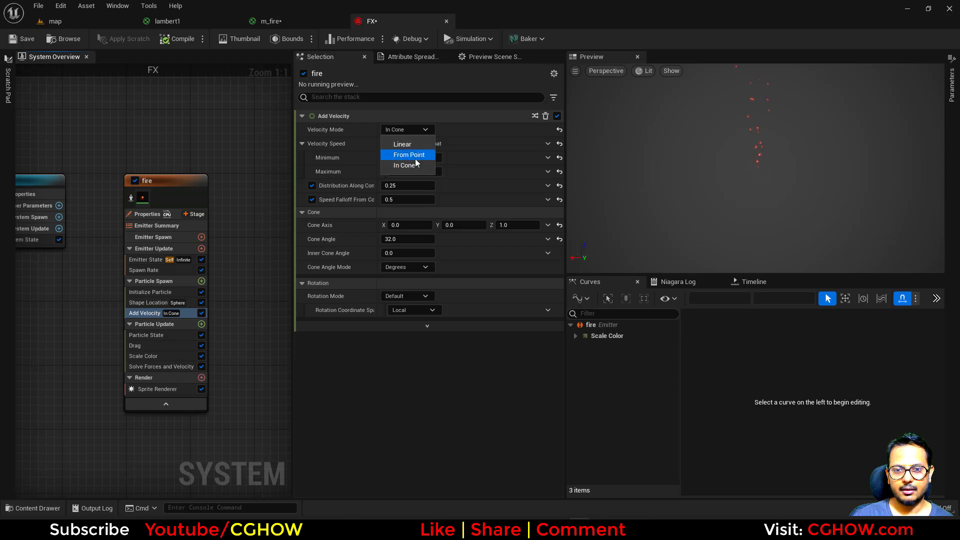
{"action": "left_click", "coordinate": [418, 165]}
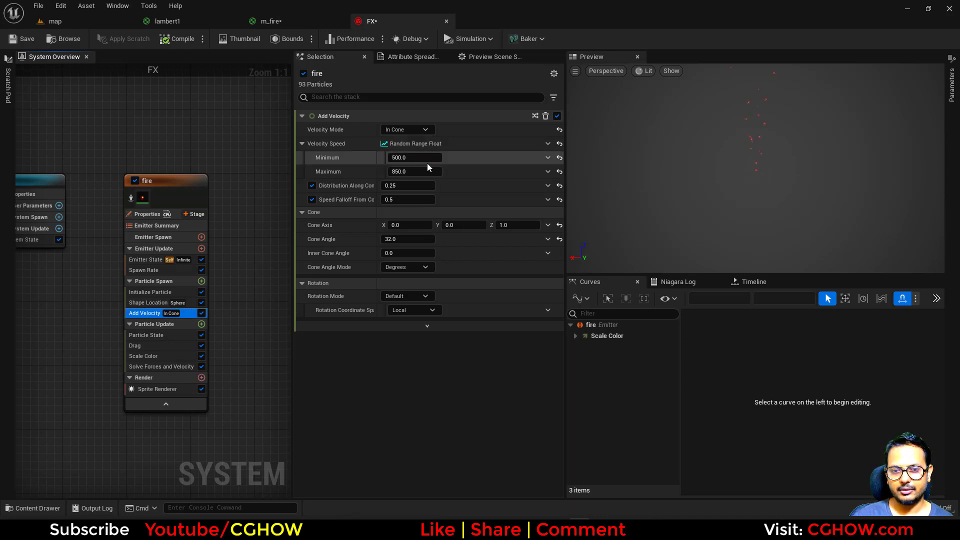
{"action": "left_click", "coordinate": [413, 158]}
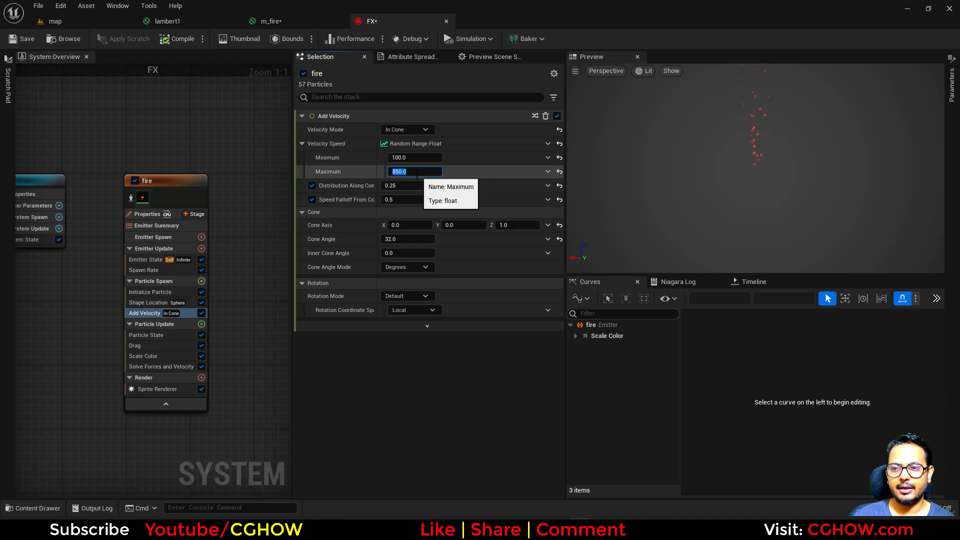
{"action": "left_click", "coordinate": [417, 174]}
{"action": "type", "text": "200"}
{"action": "key", "text": "Return"}
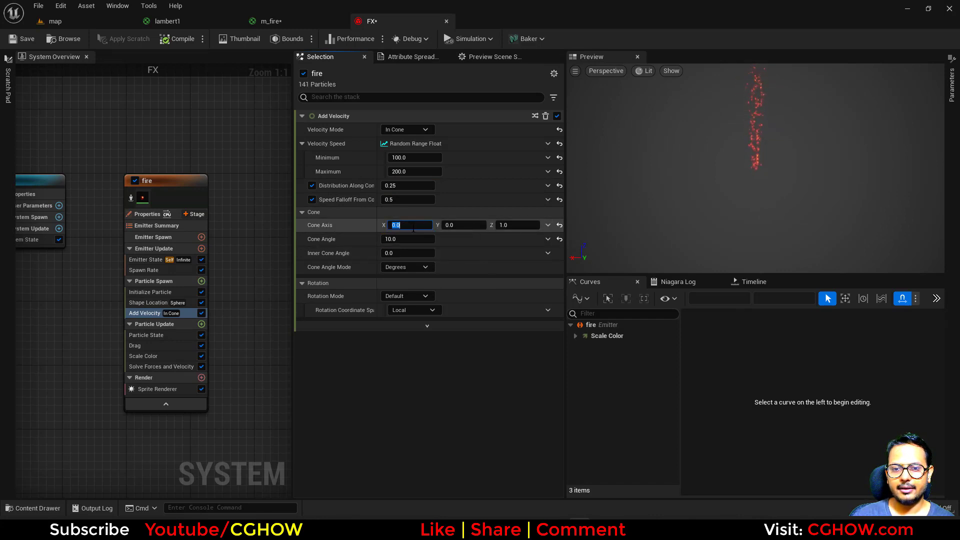
{"action": "type", "text": "1"}
{"action": "key", "text": "Return"}
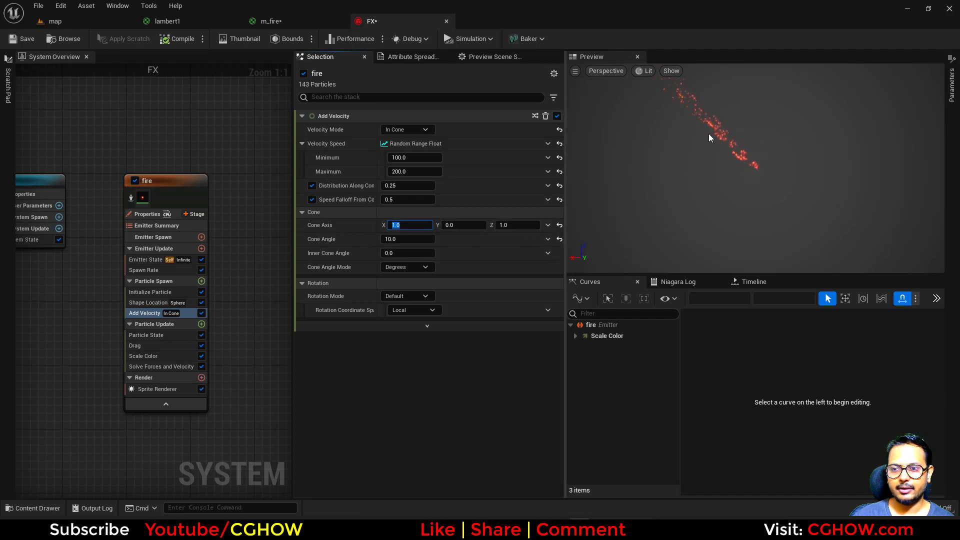
Open the Shape Location's sphere radius for editing and set the fire emitter's SpawnRate to 200
{"action": "left_click", "coordinate": [150, 302]}
{"action": "left_click", "coordinate": [403, 169]}
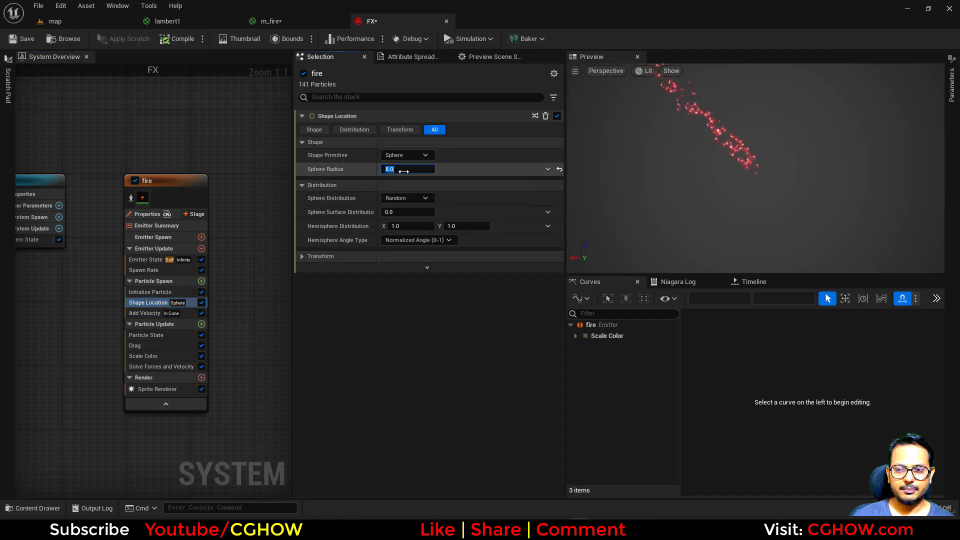
{"action": "left_click", "coordinate": [144, 270]}
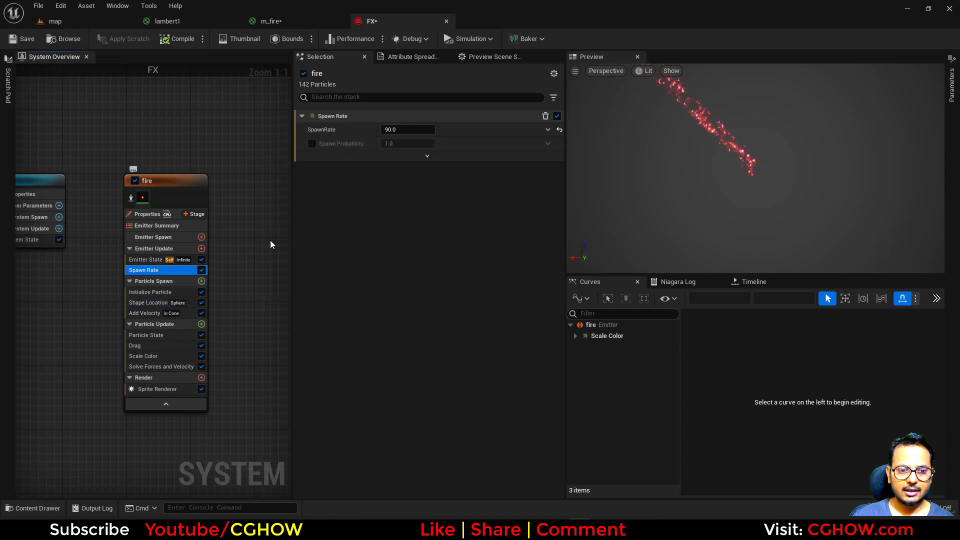
{"action": "left_click", "coordinate": [393, 130]}
{"action": "type", "text": "200"}
{"action": "key", "text": "Return"}
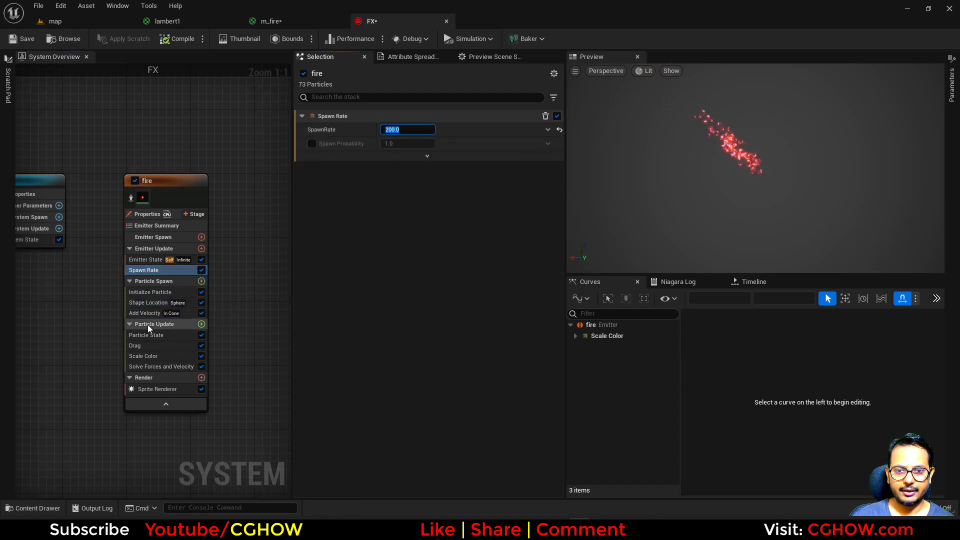
In Initialize Particle, set Mass Mode to Unset and the uniform sprite size range to 40 minimum and 60 maximum
{"action": "left_click", "coordinate": [139, 294]}
{"action": "left_click", "coordinate": [418, 254]}
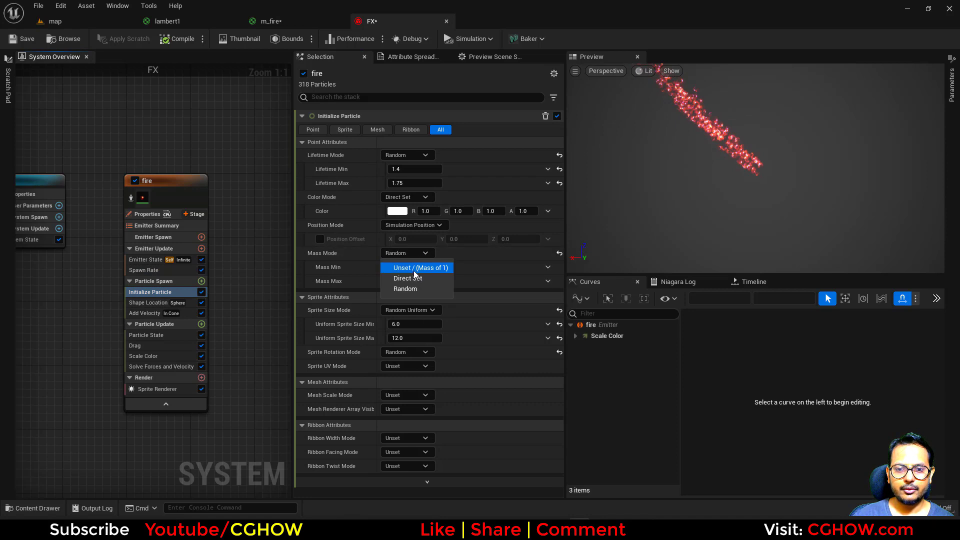
{"action": "left_click", "coordinate": [415, 270]}
{"action": "left_click", "coordinate": [412, 310]}
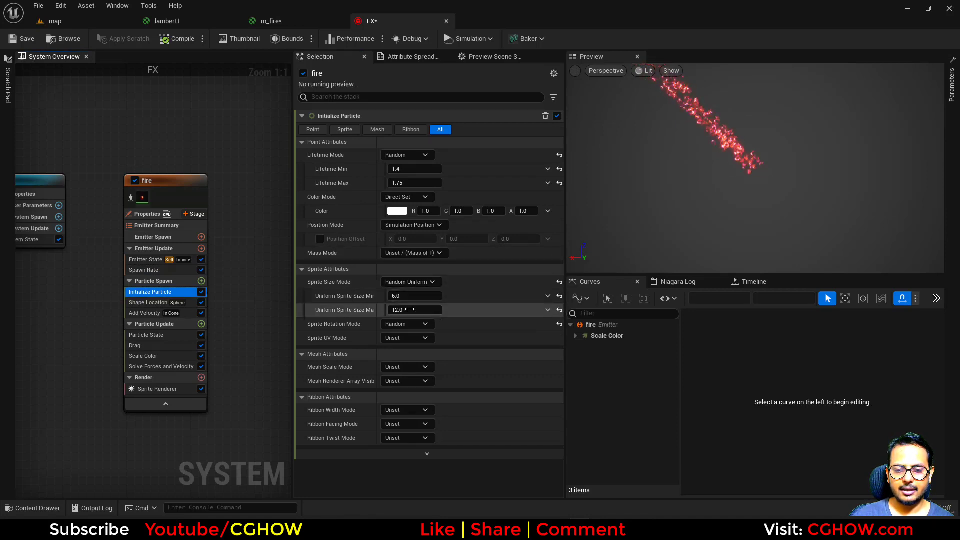
{"action": "type", "text": "60"}
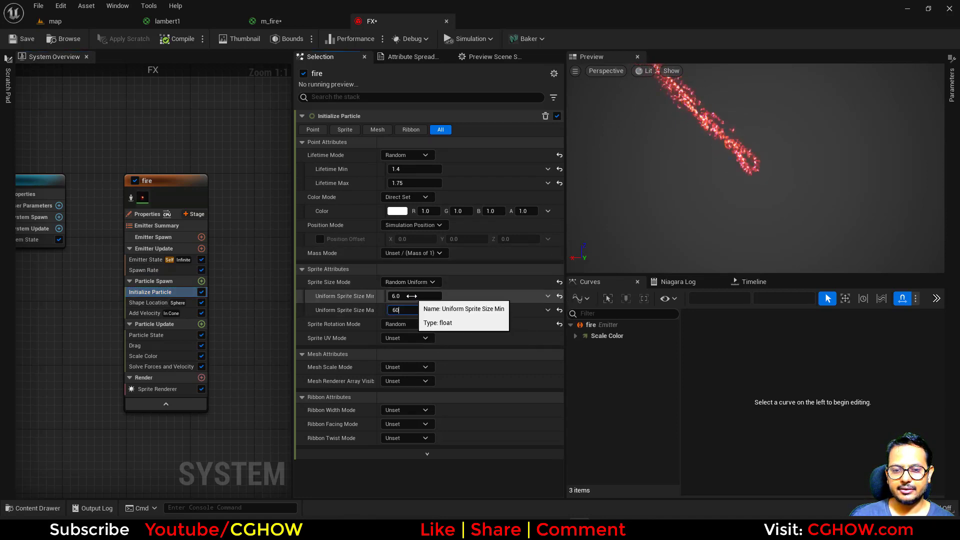
{"action": "left_click", "coordinate": [415, 298]}
{"action": "type", "text": "40"}
{"action": "key", "text": "Return"}
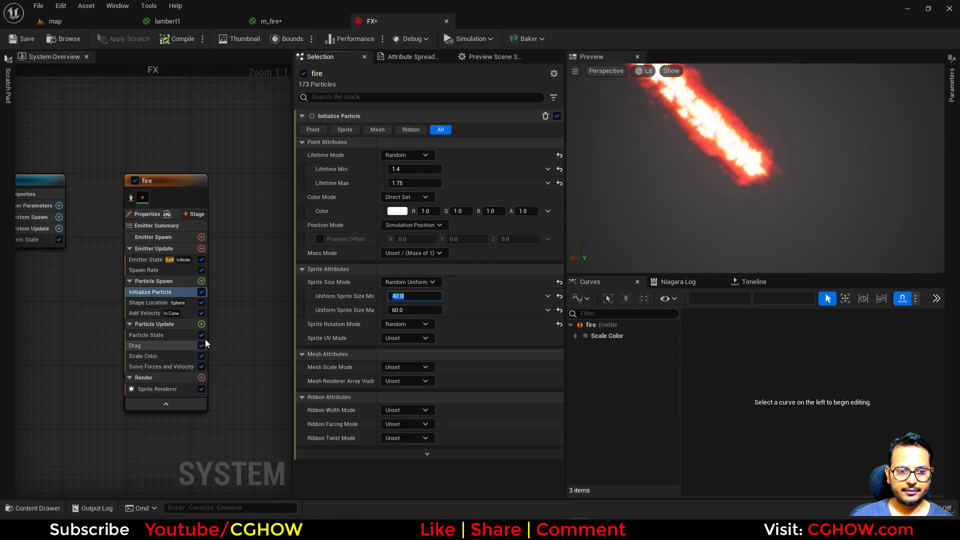
Add a Dynamic Material Parameters module to the fire emitter's Particle Update stage
{"action": "left_click", "coordinate": [201, 325]}
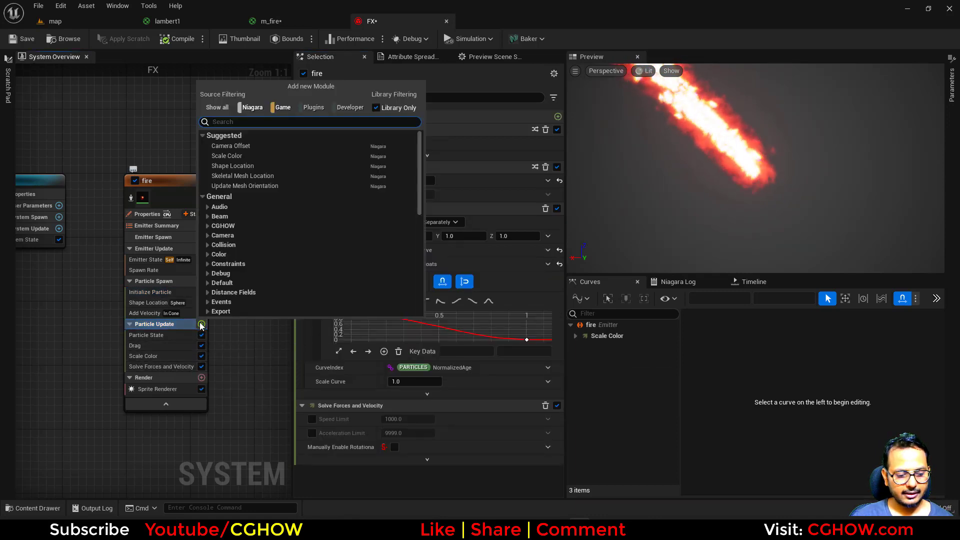
{"action": "type", "text": "dyn"}
{"action": "left_click", "coordinate": [238, 147]}
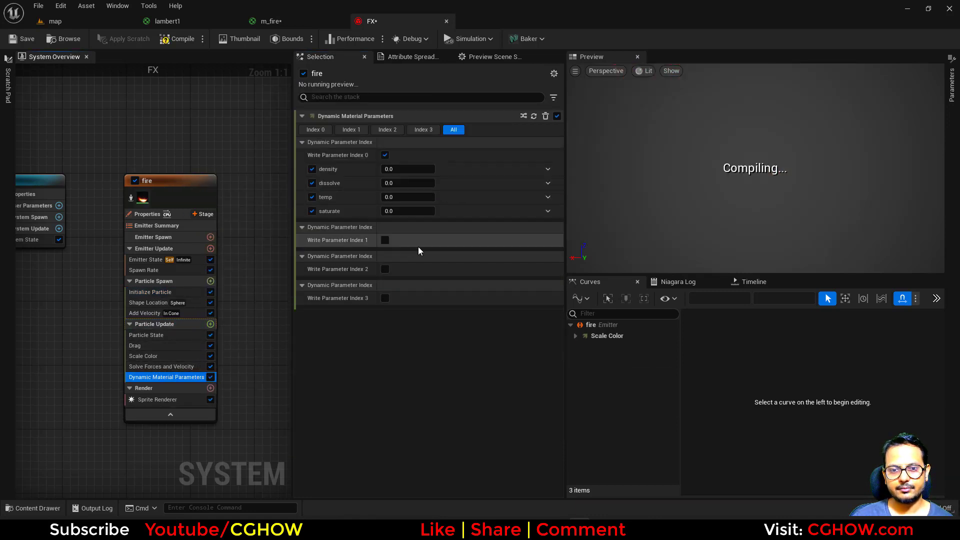
Set the density and dissolve dynamic material parameters to 1
{"action": "left_click", "coordinate": [401, 168]}
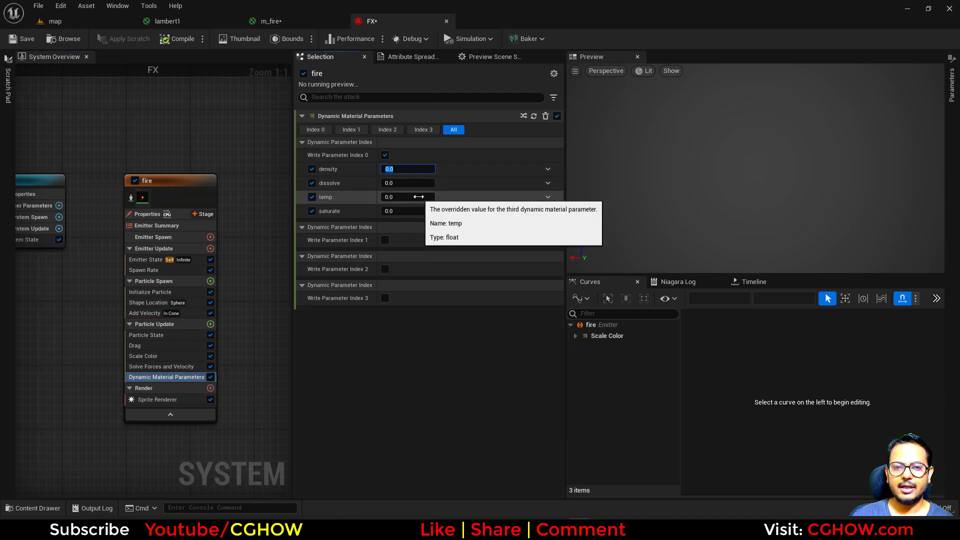
{"action": "type", "text": "1"}
{"action": "key", "text": "Return"}
{"action": "left_click", "coordinate": [404, 183]}
{"action": "type", "text": "1"}
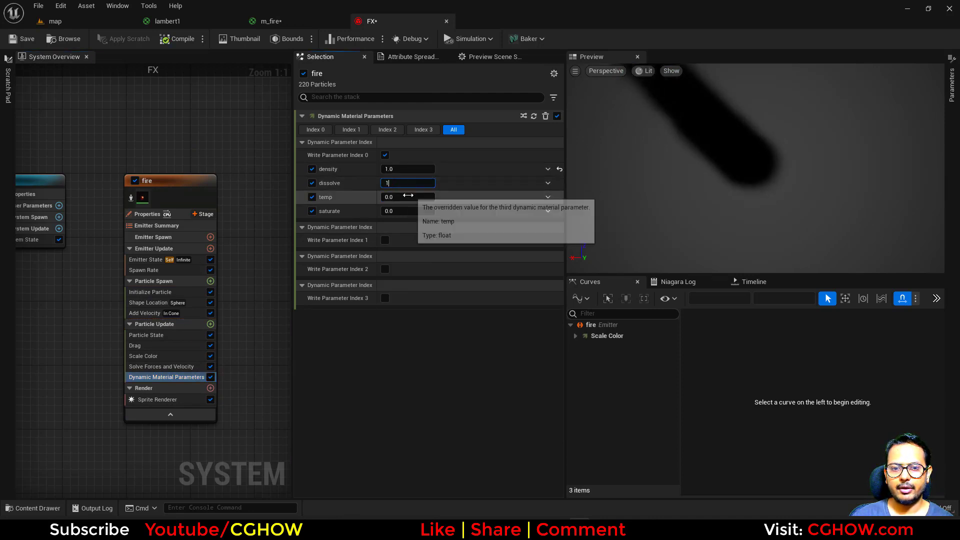
{"action": "key", "text": "Return"}
Set the temp parameter to 3000 and saturate to -1, and raise temp to about 14156
{"action": "left_click", "coordinate": [405, 197]}
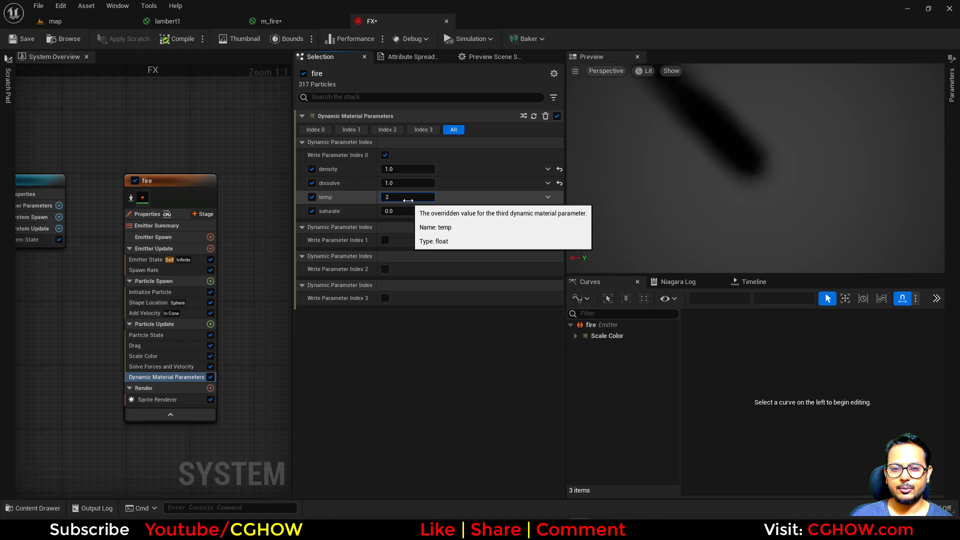
{"action": "type", "text": "25"}
{"action": "key", "text": "BackSpace"}
{"action": "key", "text": "BackSpace"}
{"action": "type", "text": "3000"}
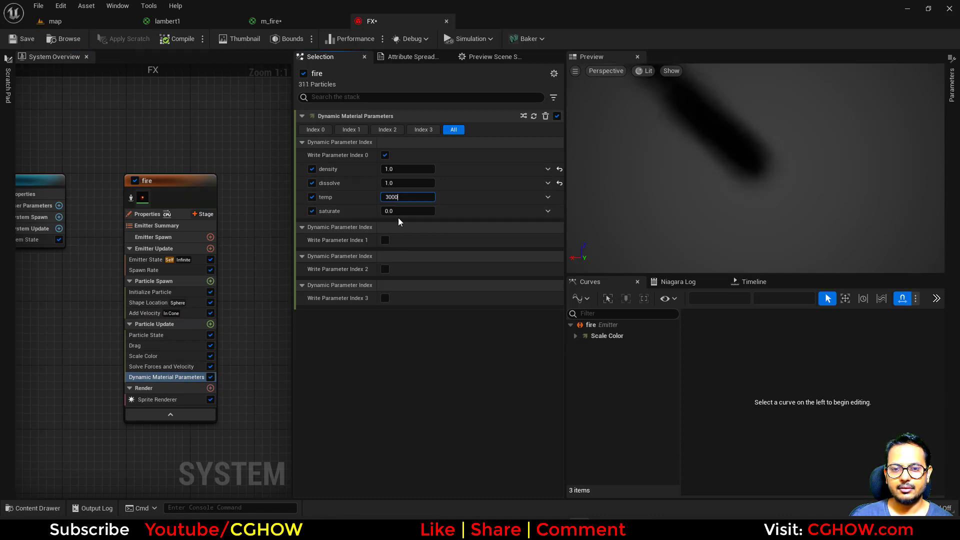
{"action": "key", "text": "Return"}
{"action": "left_click", "coordinate": [402, 211]}
{"action": "type", "text": "-1"}
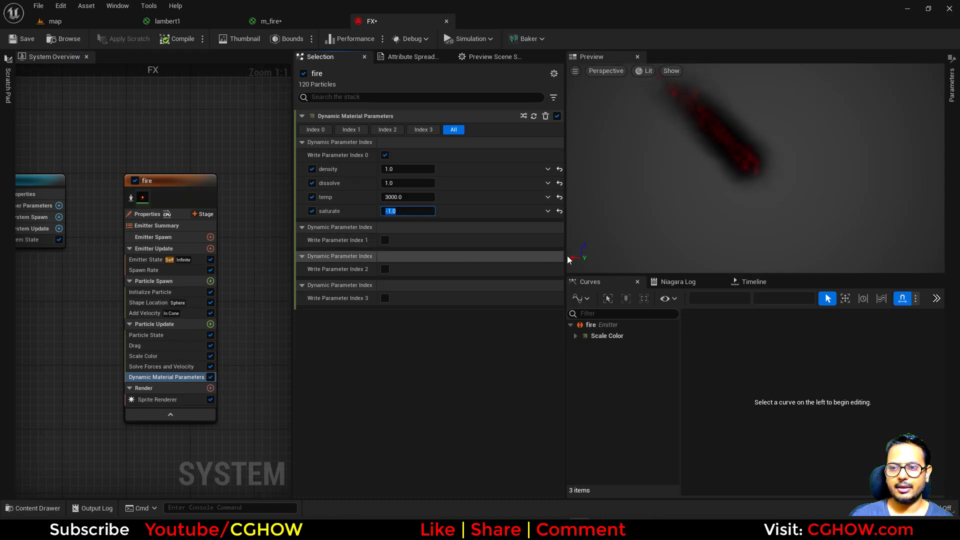
{"action": "mouse_move", "coordinate": [408, 199]}
{"action": "left_mouse_down"}
{"action": "mouse_move", "coordinate": [431, 199]}
{"action": "mouse_move", "coordinate": [415, 197]}
{"action": "left_mouse_up"}
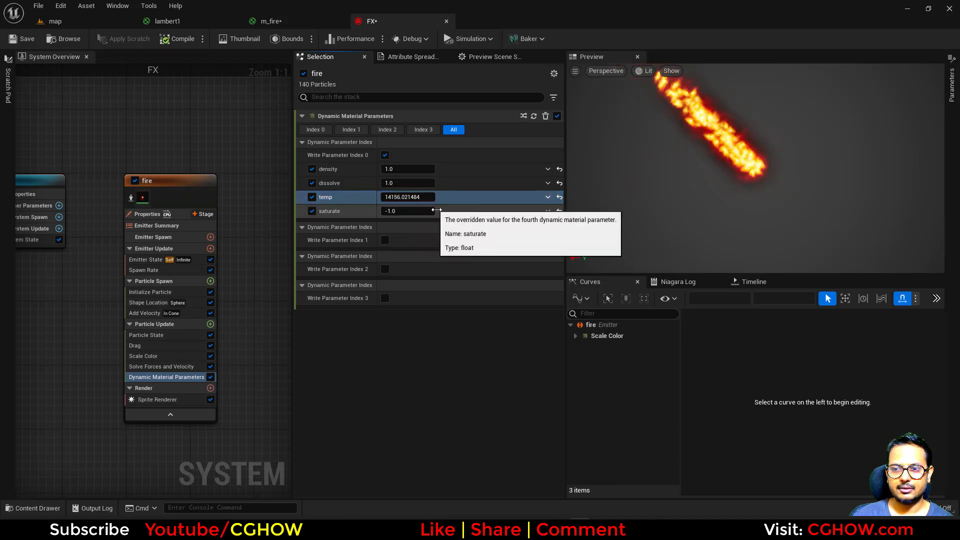
Enable Write Parameter Index 1 and set tile to 1 after trying 0.5
{"action": "left_click", "coordinate": [384, 240]}
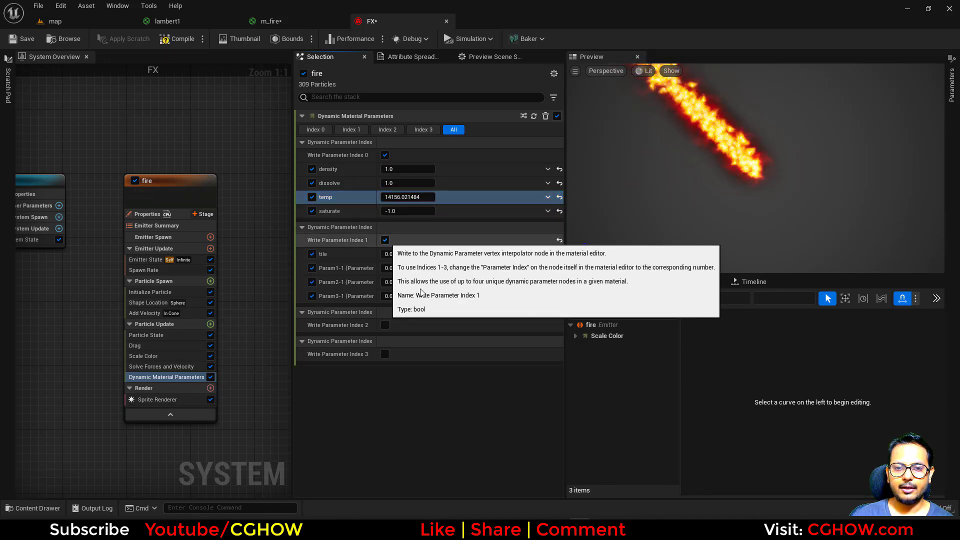
{"action": "type", "text": "1"}
{"action": "key", "text": "Return"}
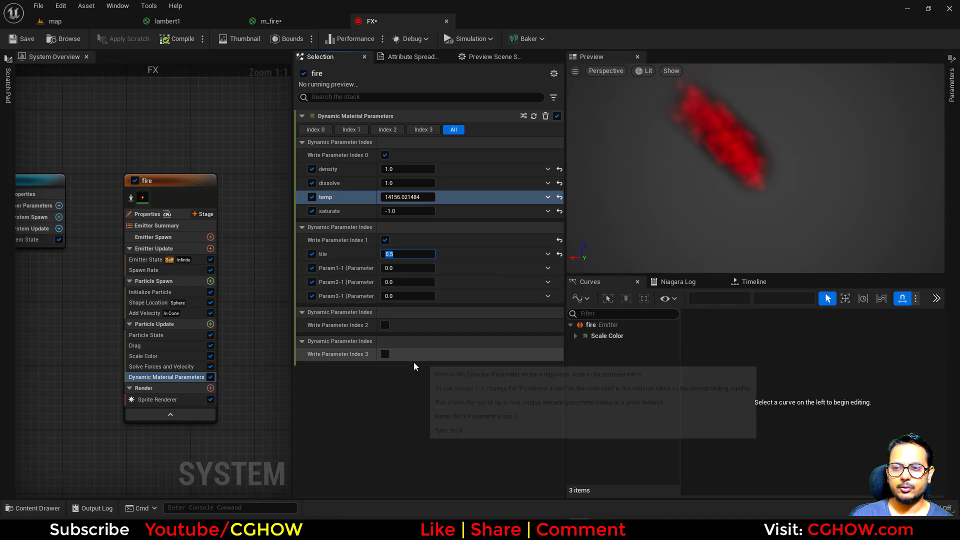
{"action": "type", "text": "1"}
{"action": "key", "text": "Return"}
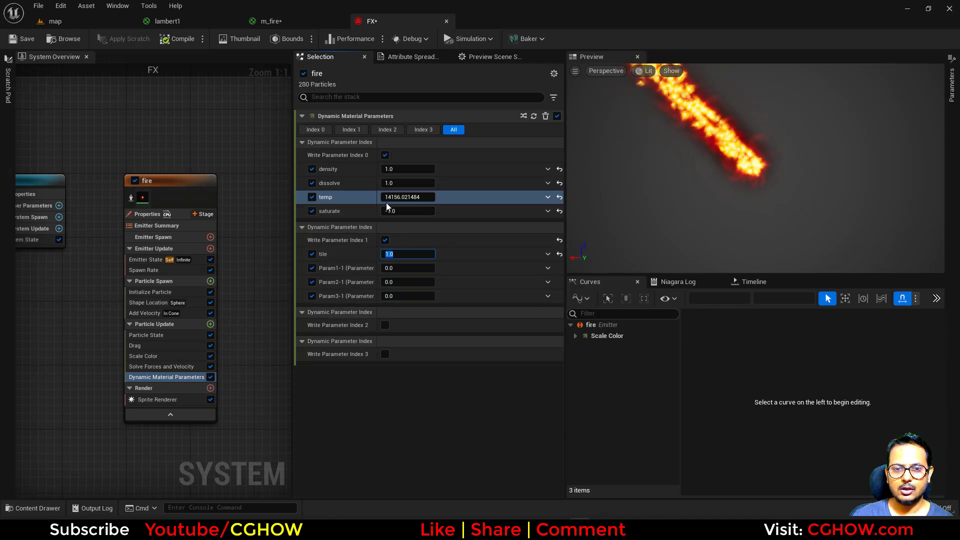
Check the Stylized Fire VFX reference on ArtStation and switch the emitter's temp parameter to Float from Curve
{"action": "key", "text": "alt+Tab"}
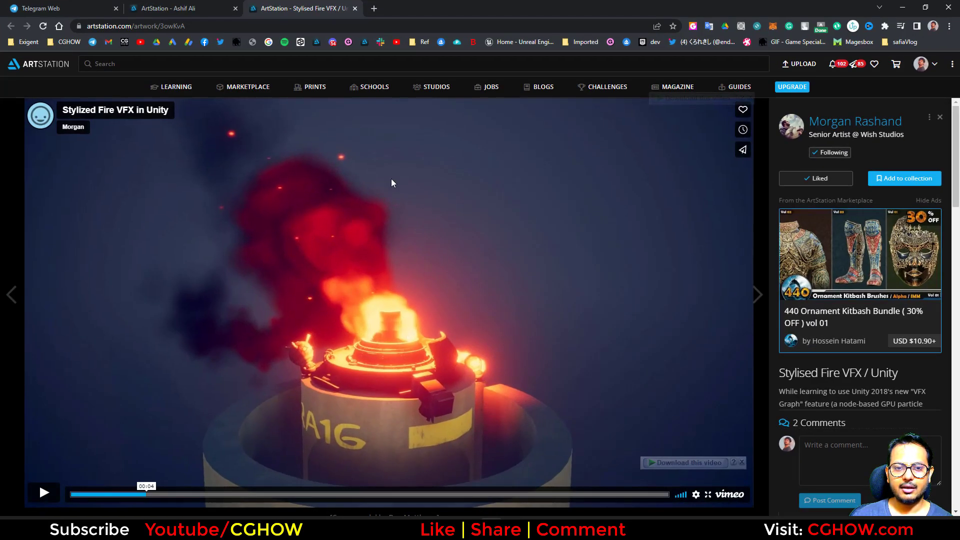
{"action": "left_click", "coordinate": [900, 9]}
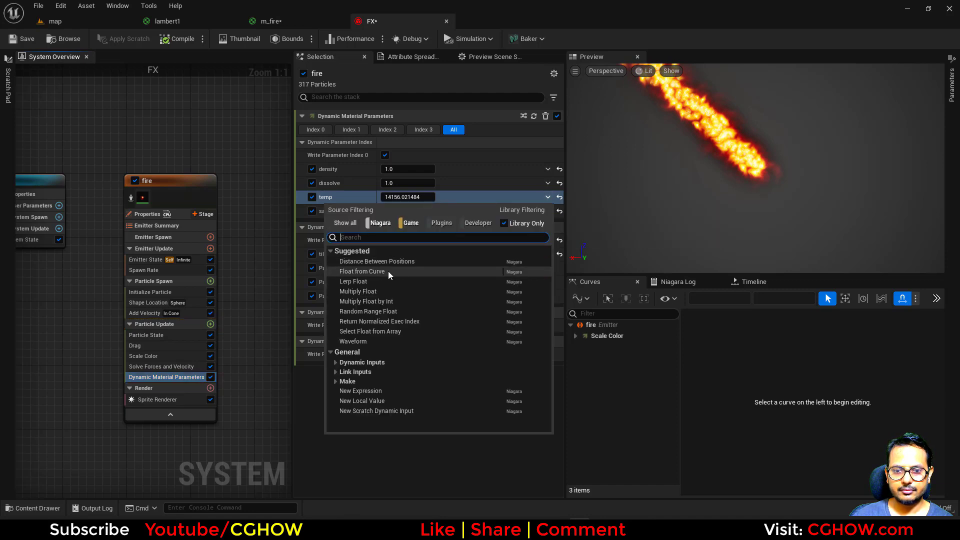
{"action": "left_click", "coordinate": [388, 270]}
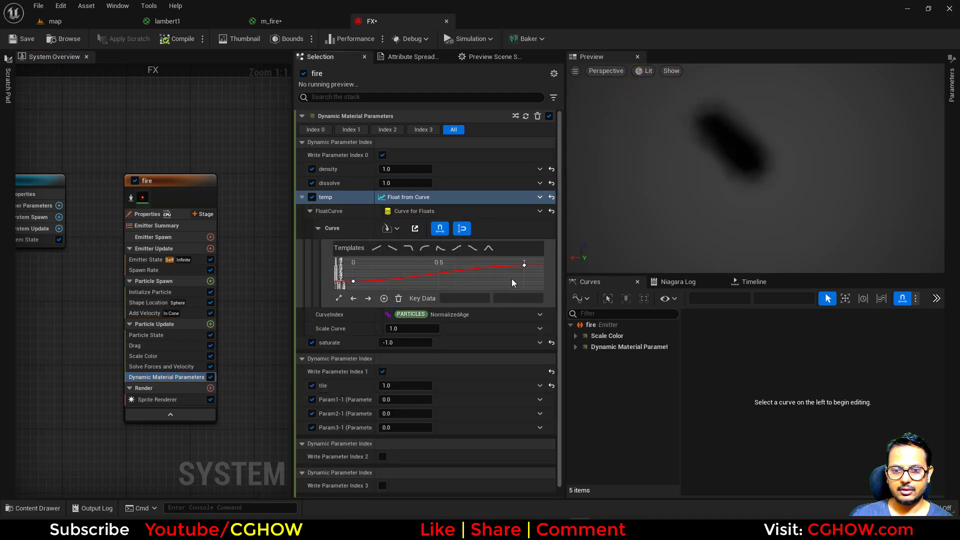
{"action": "left_click", "coordinate": [403, 329]}
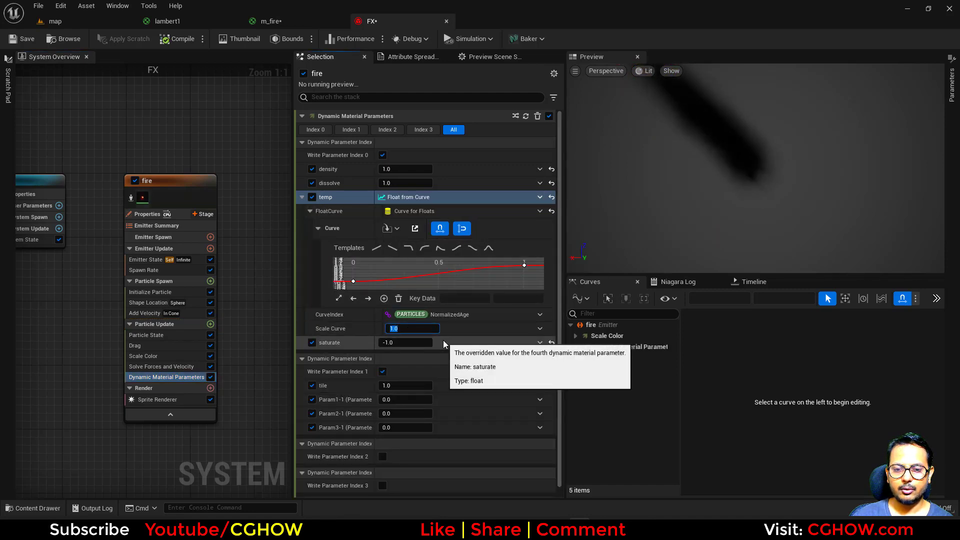
{"action": "type", "text": "4000"}
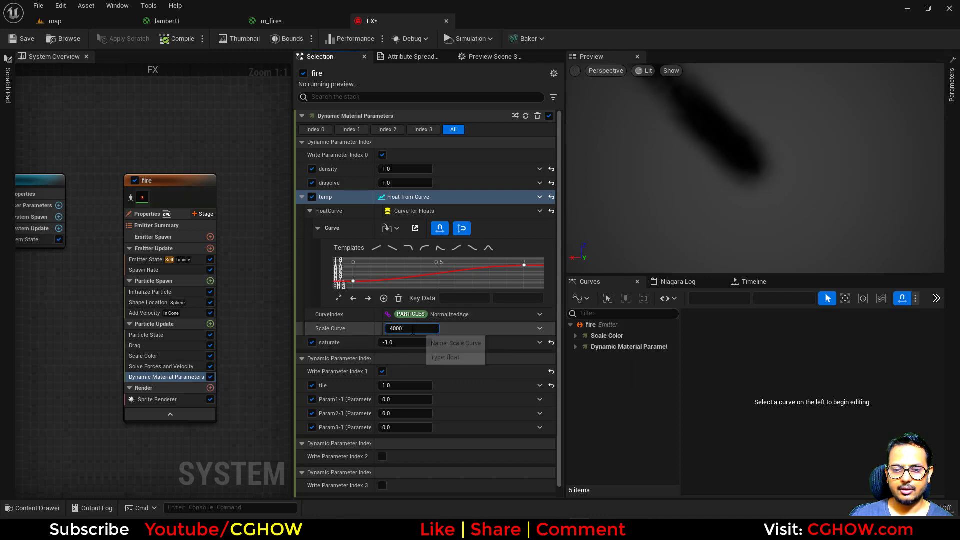
{"action": "key", "text": "BackSpace"}
{"action": "key", "text": "BackSpace"}
{"action": "key", "text": "BackSpace"}
{"action": "key", "text": "BackSpace"}
{"action": "type", "text": "1"}
{"action": "key", "text": "Return"}
Apply the smooth falling template to the temp curve and set its Scale Curve to 4000
{"action": "left_click", "coordinate": [353, 282]}
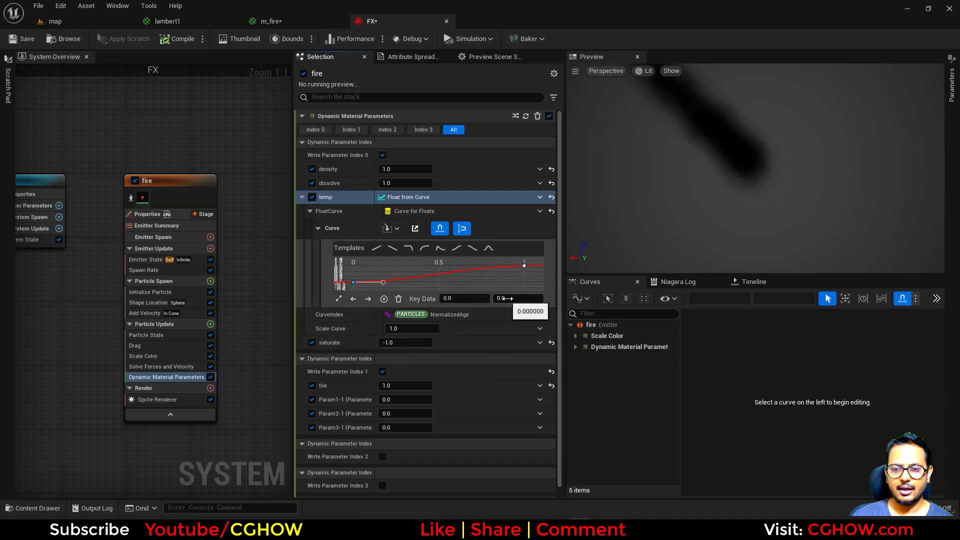
{"action": "left_click", "coordinate": [471, 248]}
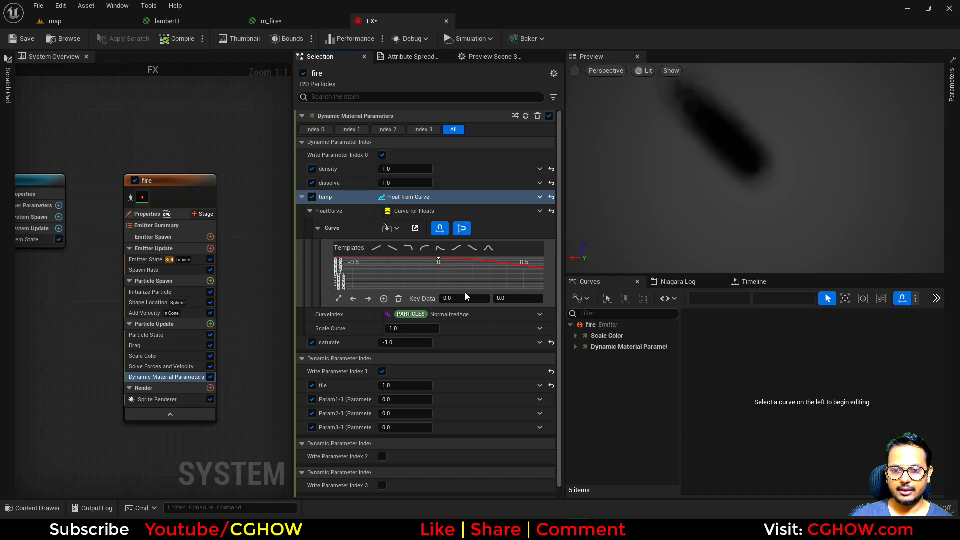
{"action": "left_click", "coordinate": [339, 298]}
{"action": "left_click", "coordinate": [415, 329]}
{"action": "type", "text": "400"}
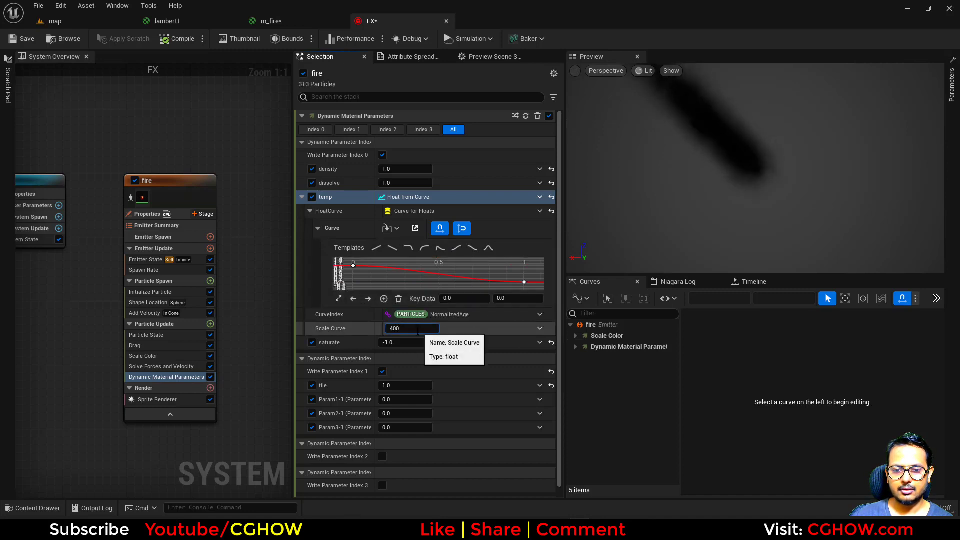
{"action": "type", "text": "0"}
{"action": "key", "text": "Return"}
Move the temp curve's end key to time 0.5 and raise Scale Curve to about 15065
{"action": "left_click", "coordinate": [524, 282]}
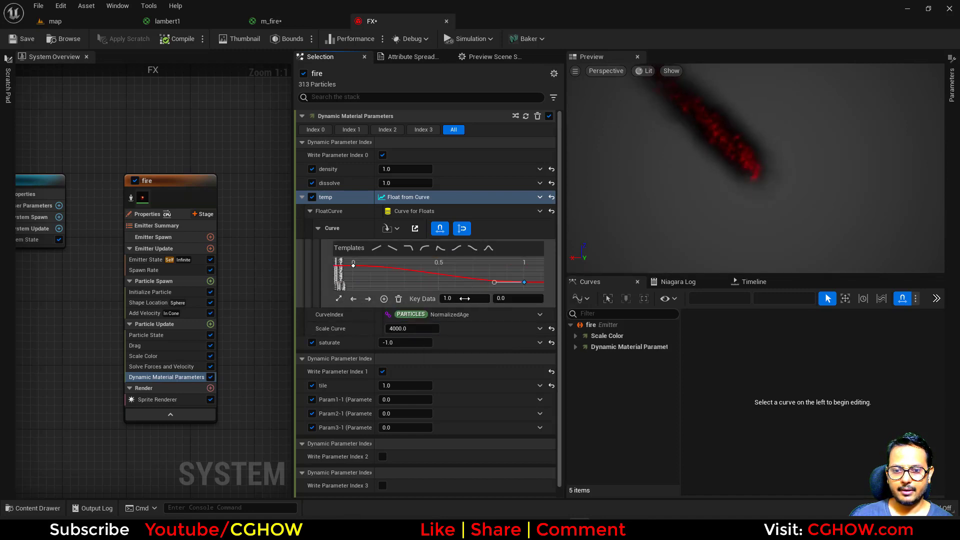
{"action": "key", "text": "Return"}
{"action": "left_click_drag", "start_coordinate": [411, 329], "coordinate": [445, 329]}
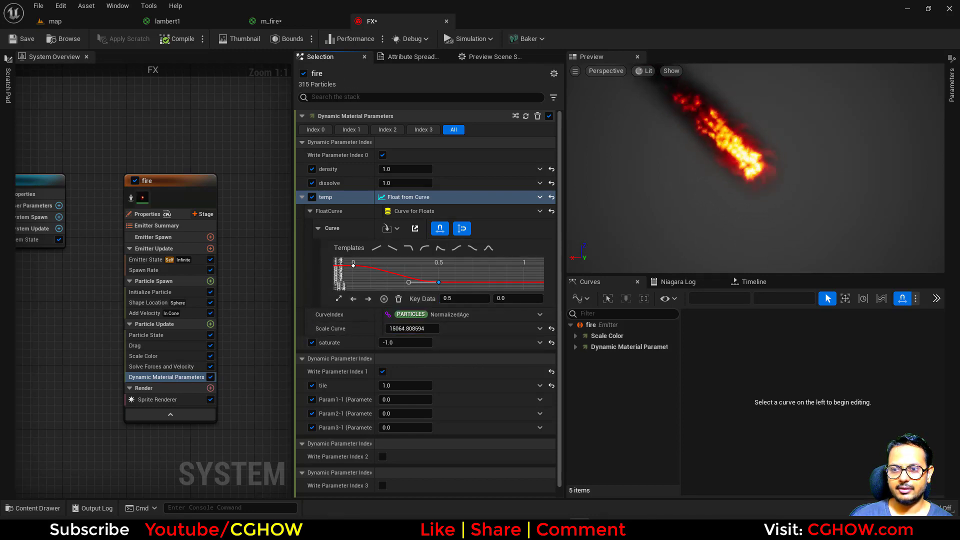
{"action": "left_click", "coordinate": [700, 217]}
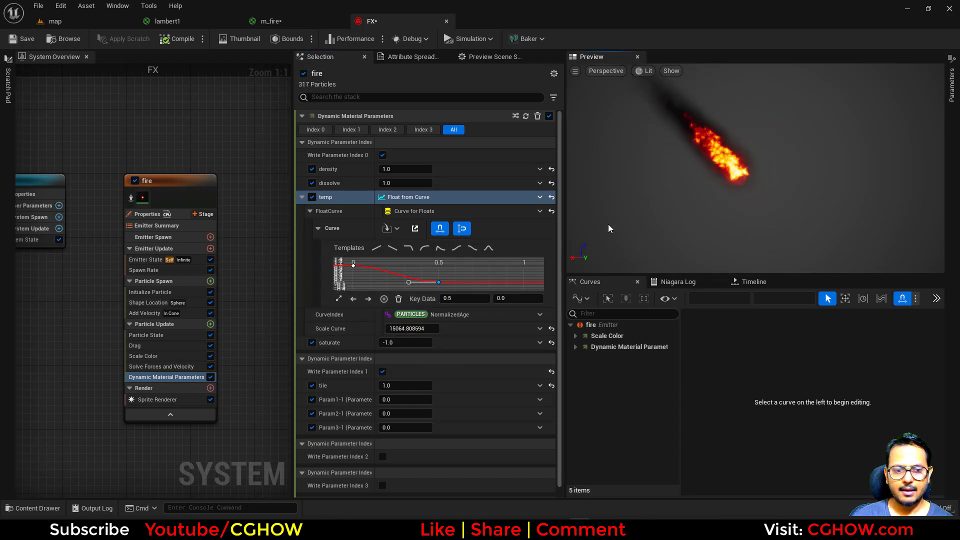
Drive the Drag module's drag with a rising Float from Curve and set its Scale Curve to 1.5
{"action": "left_click", "coordinate": [155, 348]}
{"action": "left_click", "coordinate": [548, 130]}
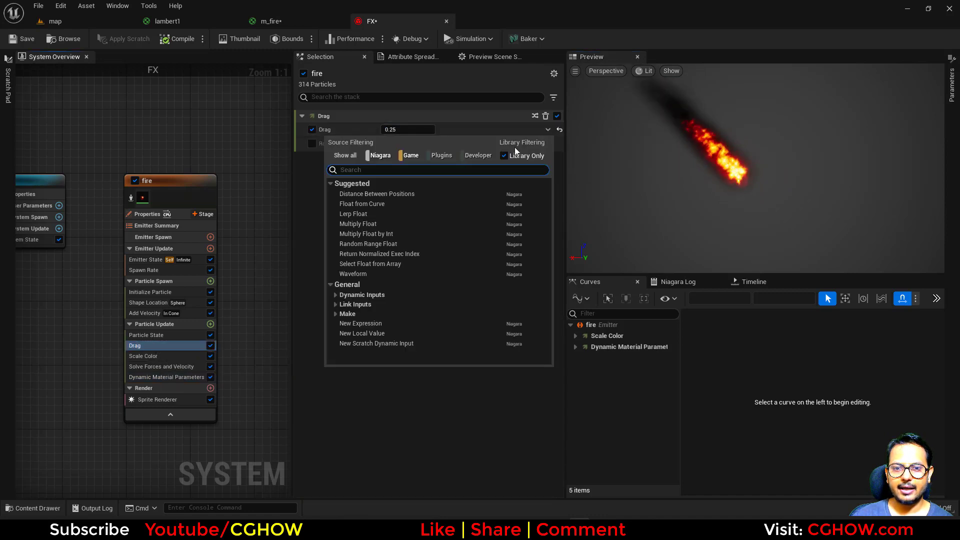
{"action": "left_click", "coordinate": [370, 203]}
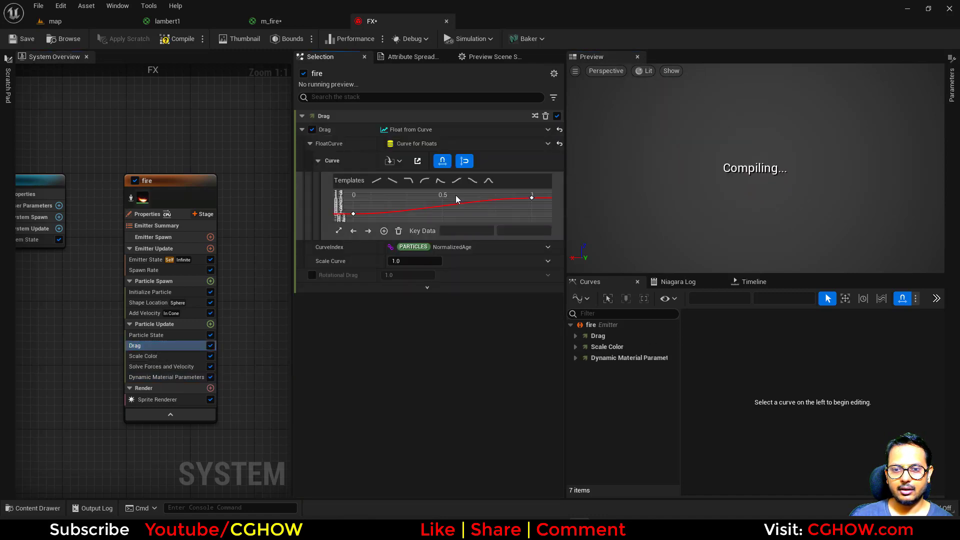
{"action": "left_click", "coordinate": [418, 261]}
{"action": "type", "text": "3"}
{"action": "key", "text": "Return"}
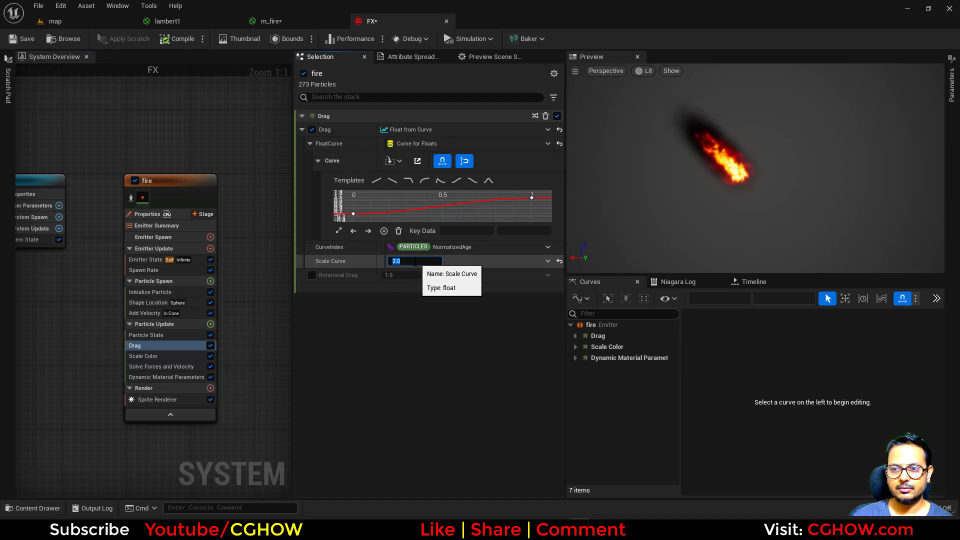
{"action": "type", "text": "1.5"}
{"action": "key", "text": "Return"}
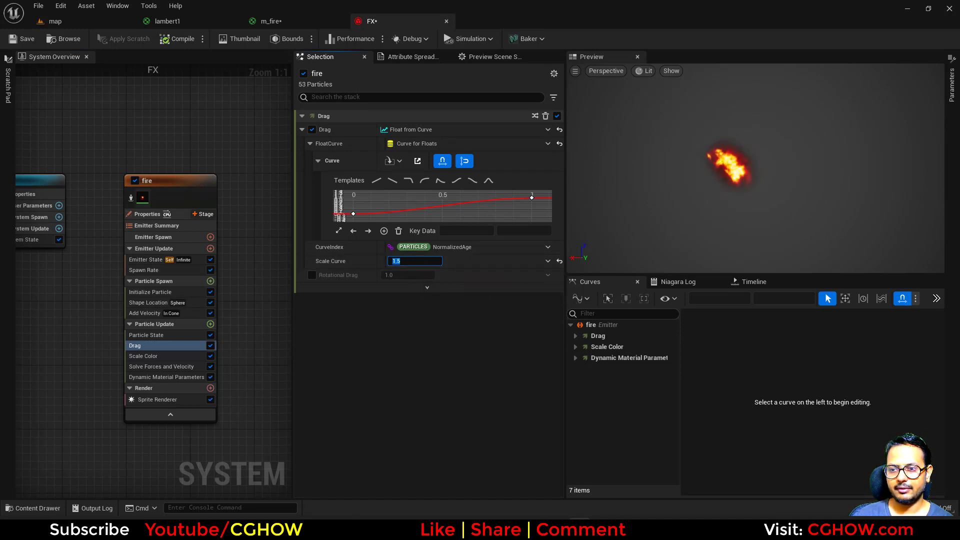
{"action": "left_click", "coordinate": [704, 177]}
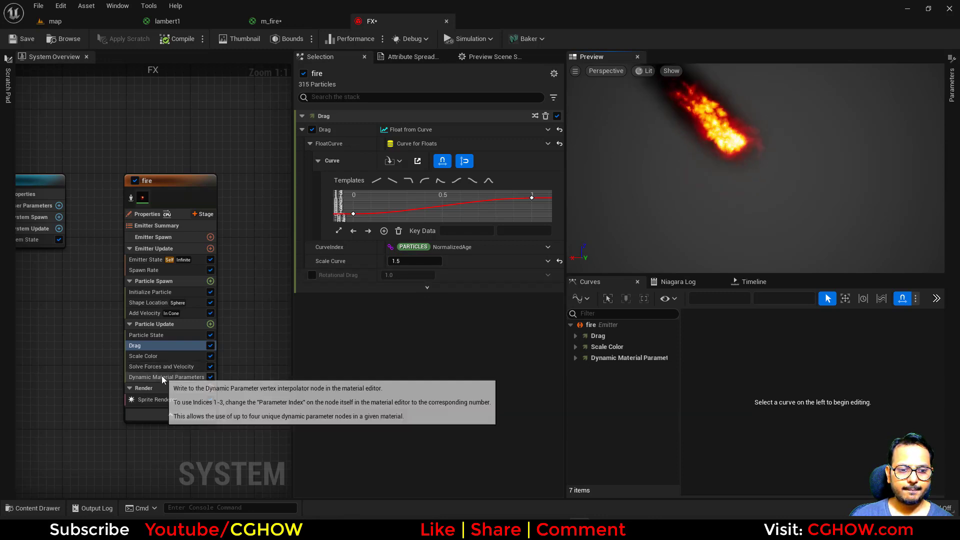
{"action": "left_click", "coordinate": [161, 375]}
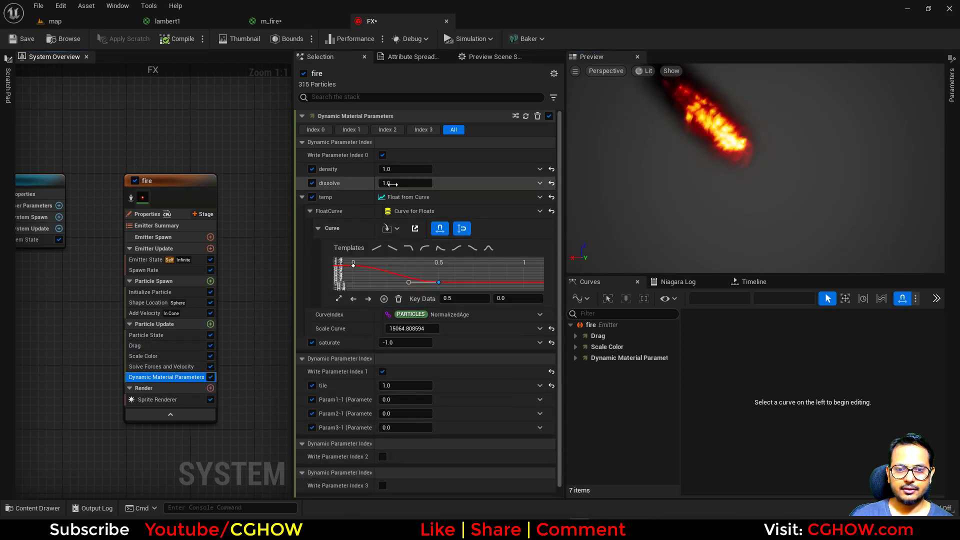
{"action": "middle_click_drag", "start_coordinate": [702, 187], "coordinate": [703, 152]}
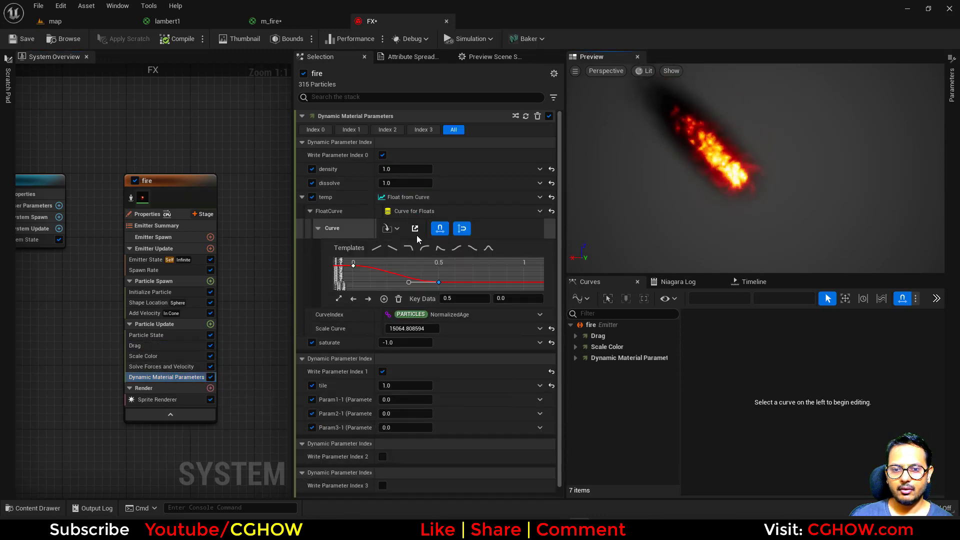
Add a Scale Sprite Size module to Particle Update and apply the smooth rising template to its uniform curve
{"action": "left_click", "coordinate": [210, 324]}
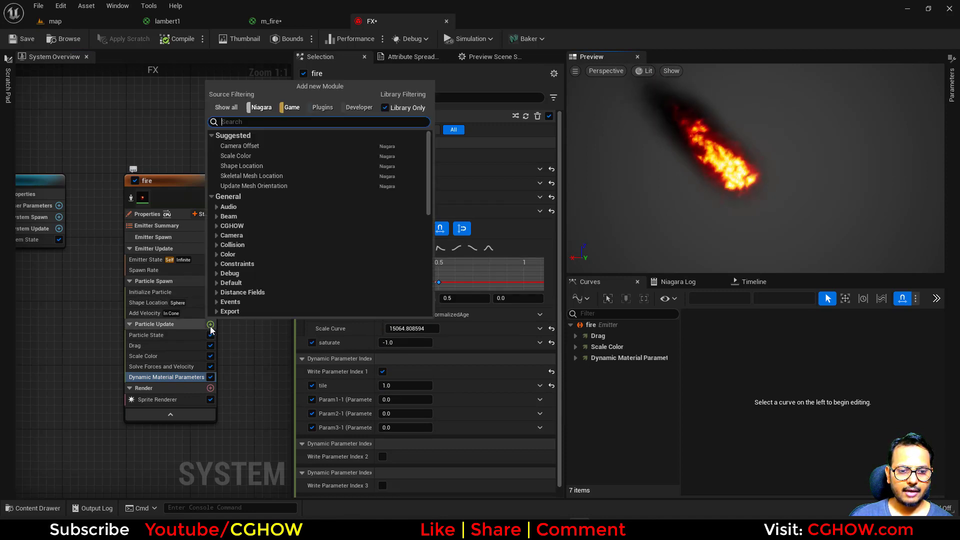
{"action": "type", "text": "si"}
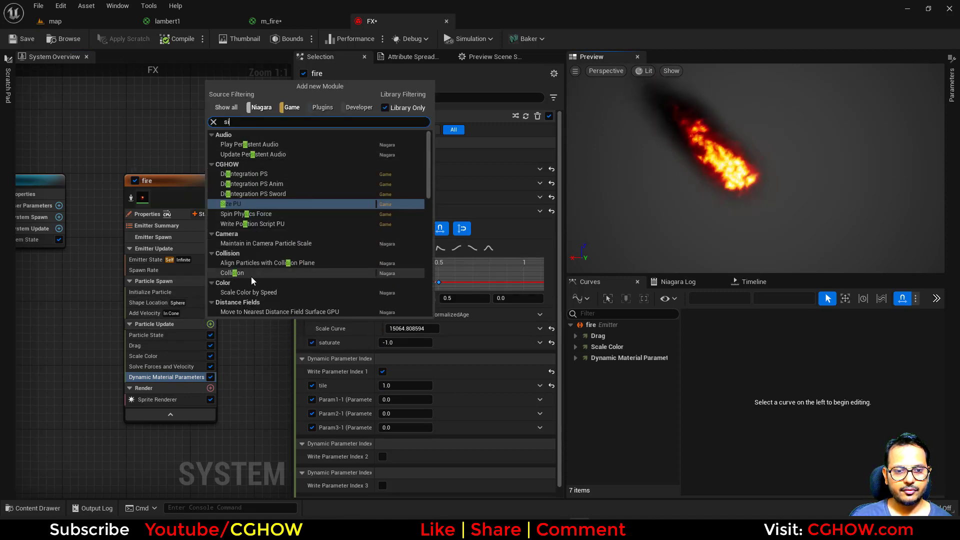
{"action": "type", "text": "z"}
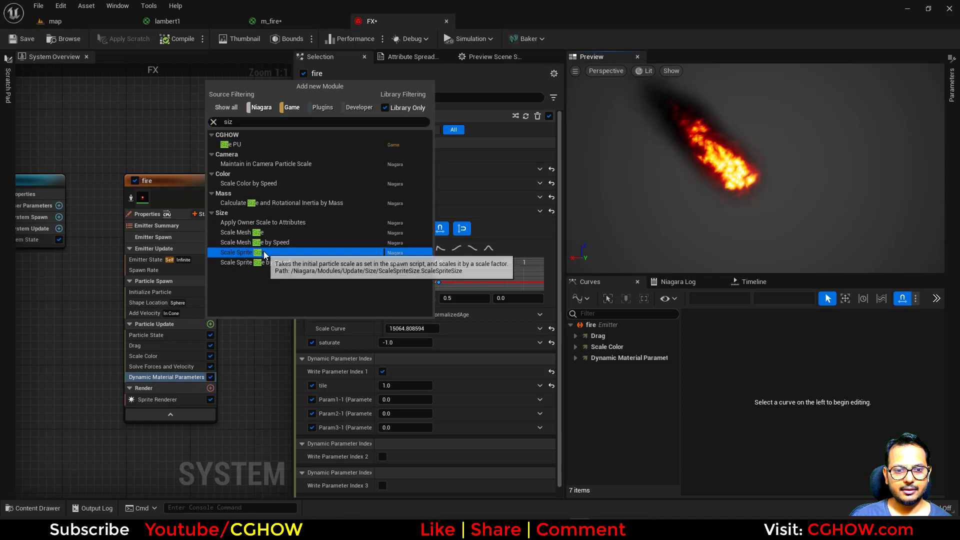
{"action": "left_click", "coordinate": [265, 253]}
{"action": "left_click", "coordinate": [456, 183]}
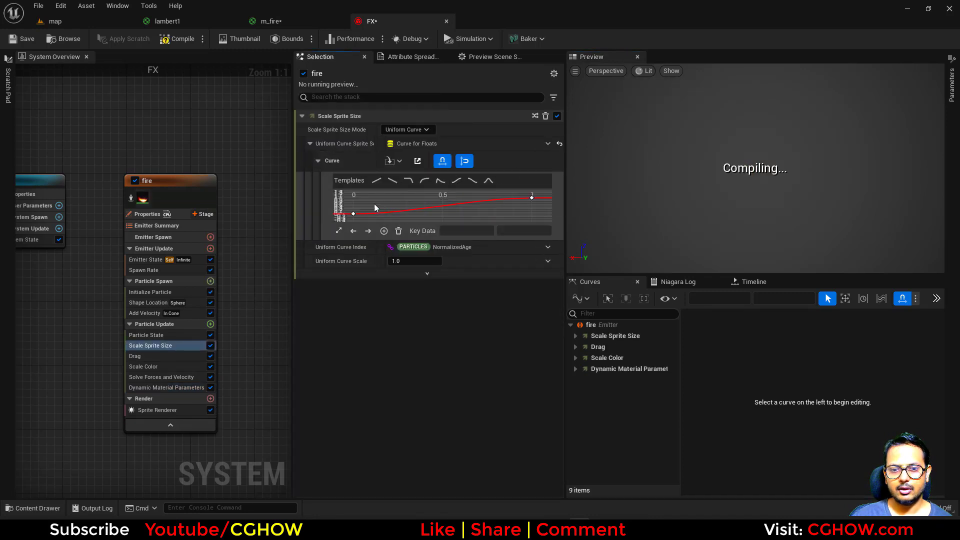
Set the sprite size curve's start key value to 1 and its end key value to 2
{"action": "left_click", "coordinate": [353, 214]}
{"action": "left_click", "coordinate": [529, 228]}
{"action": "type", "text": "1"}
{"action": "key", "text": "Return"}
{"action": "left_click", "coordinate": [531, 199]}
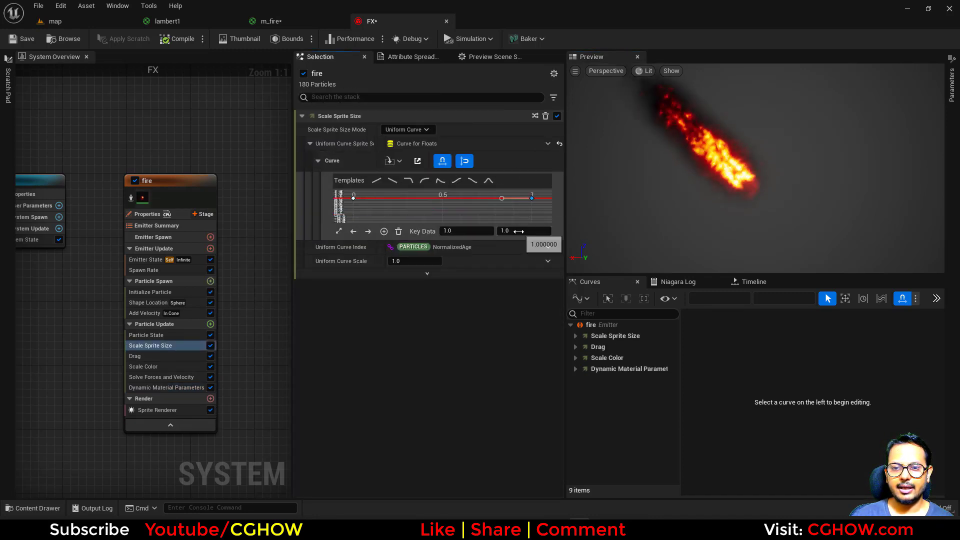
{"action": "left_click", "coordinate": [521, 231]}
{"action": "type", "text": "2"}
{"action": "key", "text": "Return"}
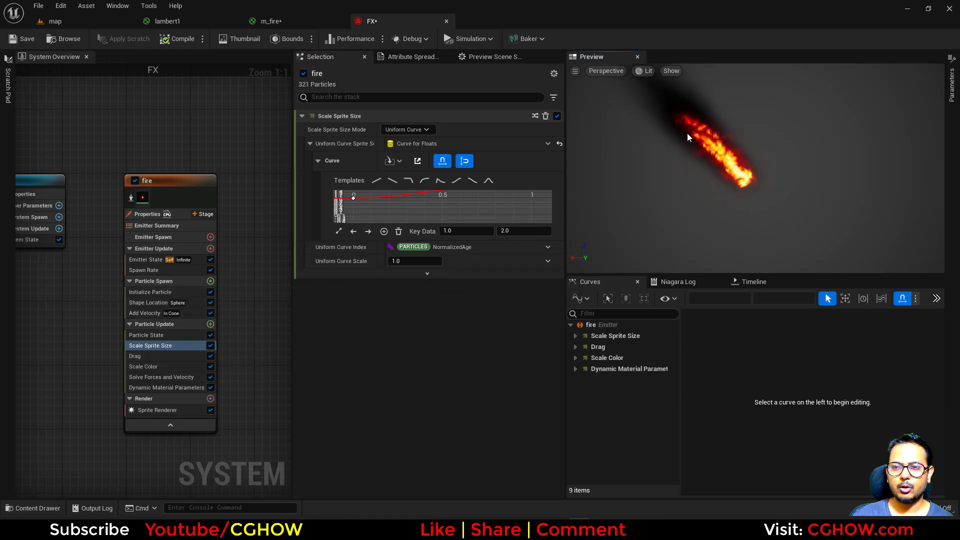
Try tile values of 0.2 and 2 in the fire emitter's Dynamic Material Parameters module
{"action": "left_click", "coordinate": [145, 292]}
{"action": "left_click", "coordinate": [679, 229]}
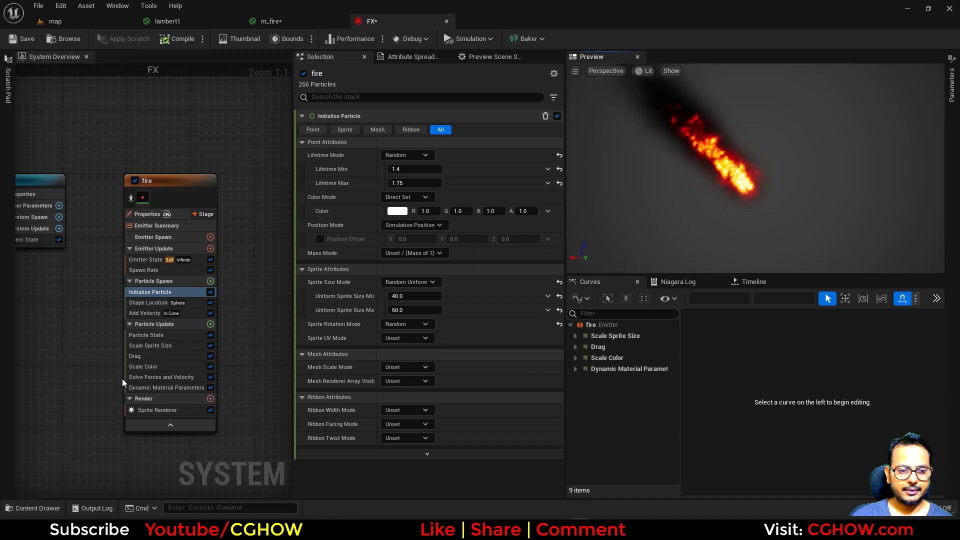
{"action": "left_click", "coordinate": [155, 386]}
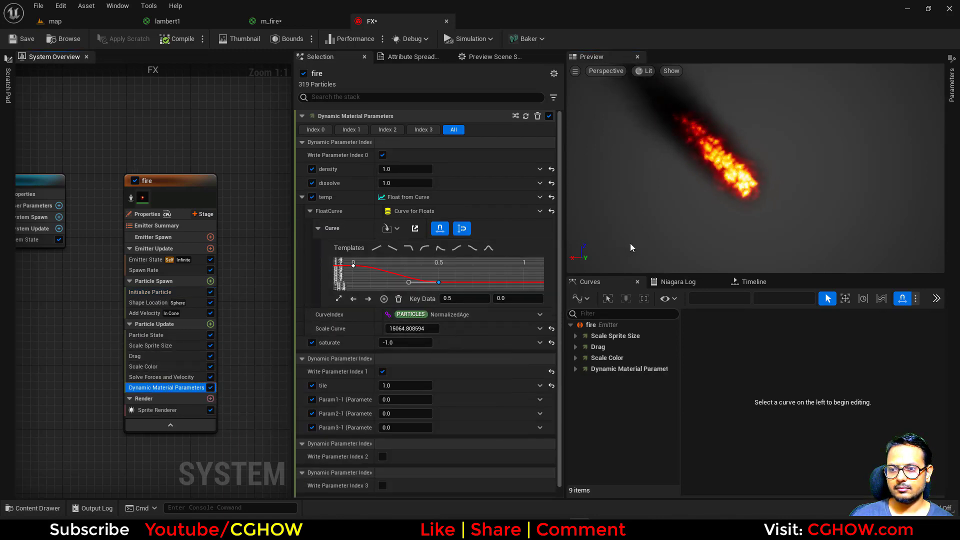
{"action": "left_click", "coordinate": [685, 231]}
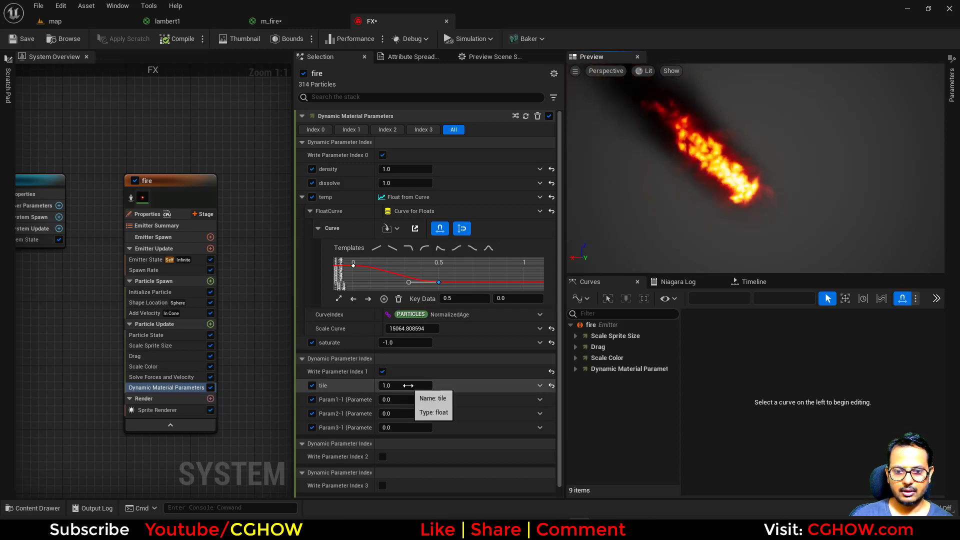
{"action": "left_click", "coordinate": [408, 385]}
{"action": "type", "text": ".2"}
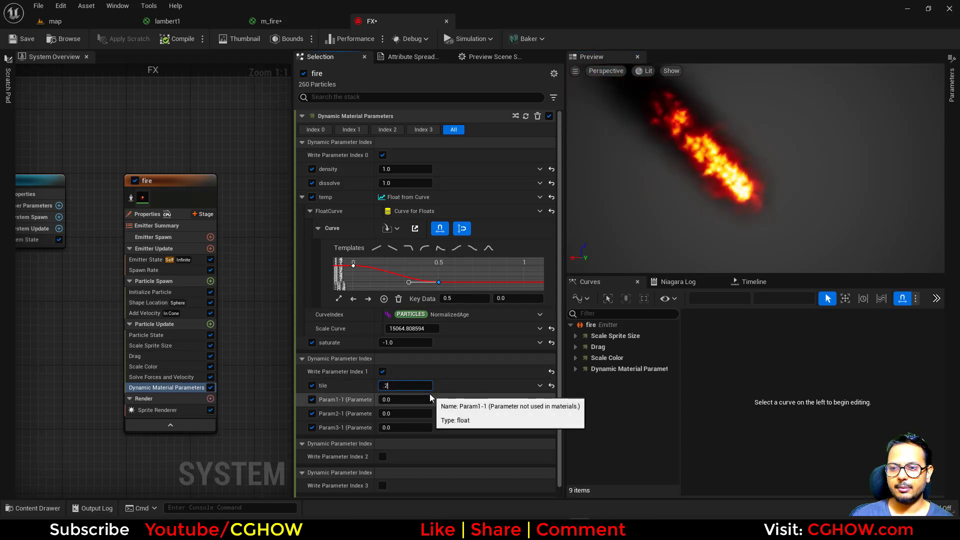
{"action": "key", "text": "Return"}
{"action": "type", "text": "2"}
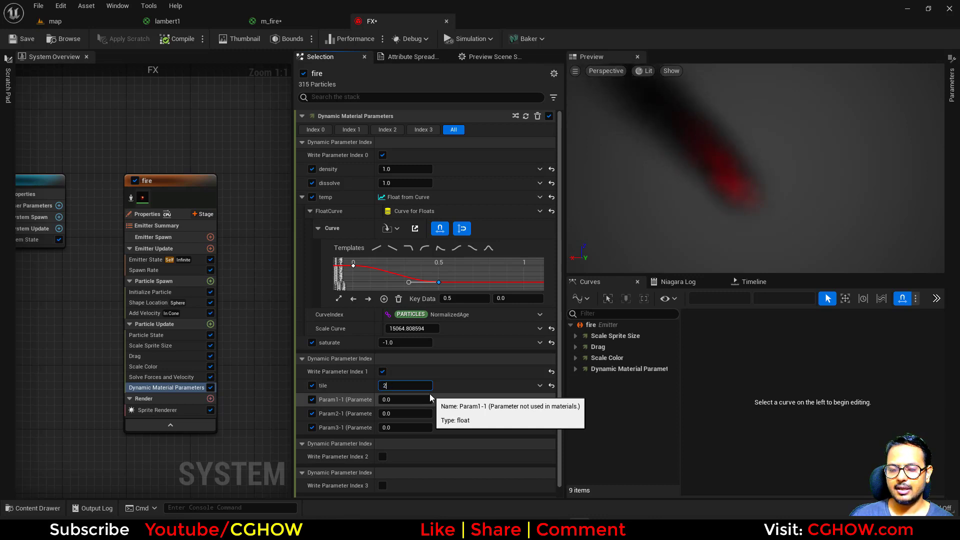
{"action": "key", "text": "Return"}
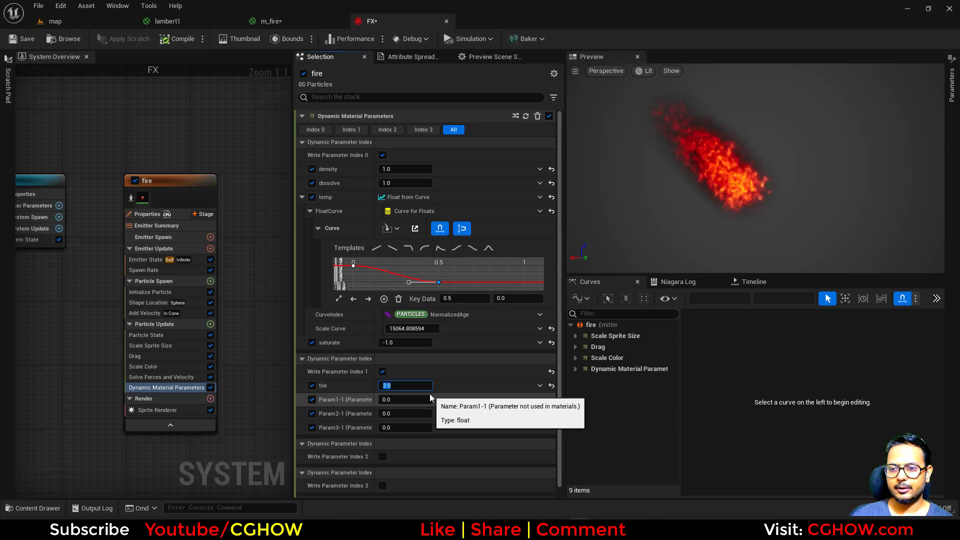
Drive the tile parameter with a Random Range Float and set its minimum to 0.5
{"action": "left_click", "coordinate": [539, 386]}
{"action": "type", "text": "uni"}
{"action": "left_click", "coordinate": [586, 206]}
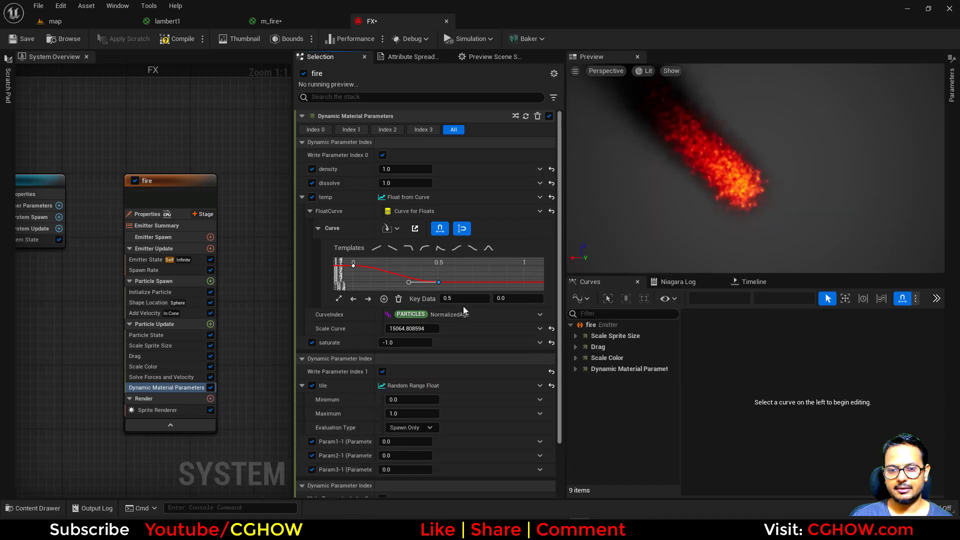
{"action": "left_click", "coordinate": [405, 400]}
{"action": "type", "text": ".5"}
{"action": "key", "text": "Return"}
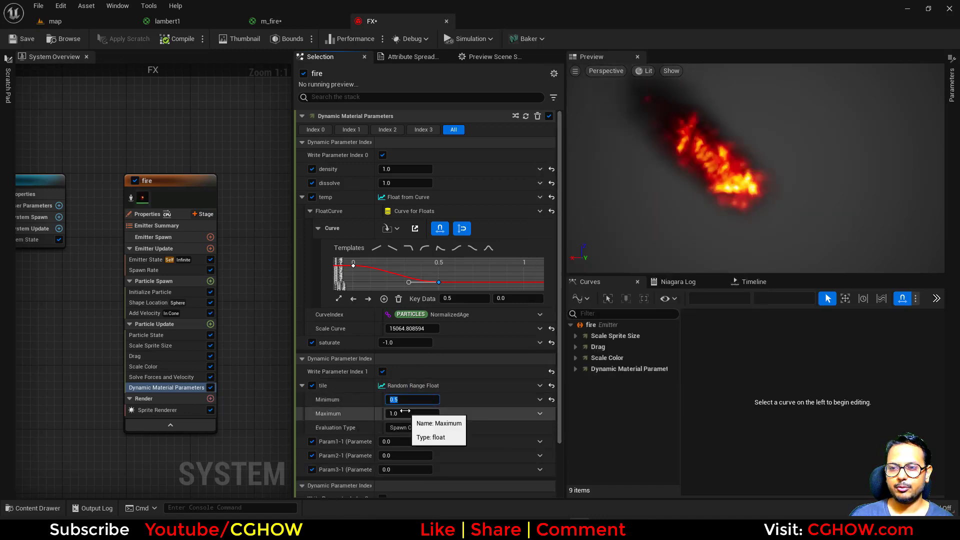
Try a tile maximum of 1.2 and undo it
{"action": "left_click", "coordinate": [406, 411]}
{"action": "type", "text": "1.2"}
{"action": "key", "text": "Return"}
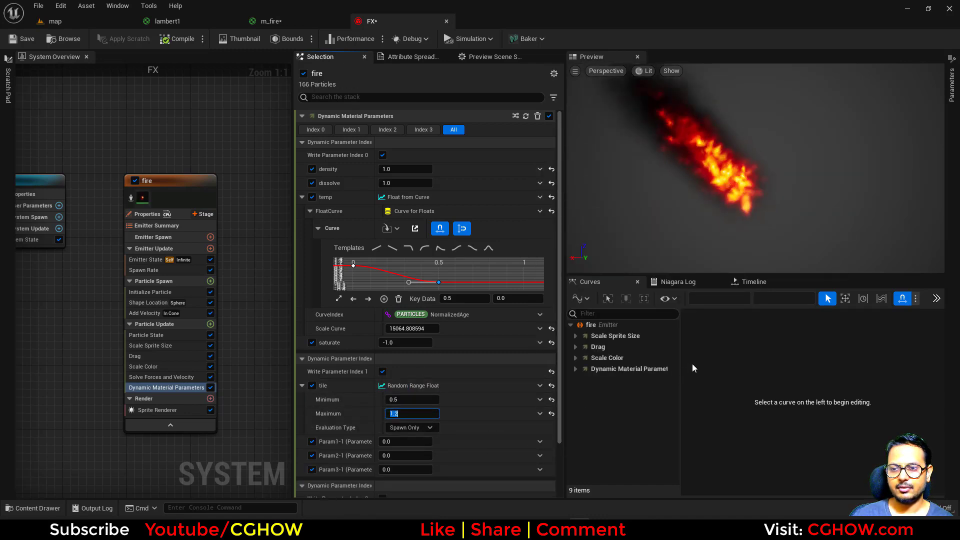
{"action": "key", "text": "ctrl+z"}
{"action": "left_click", "coordinate": [721, 238]}
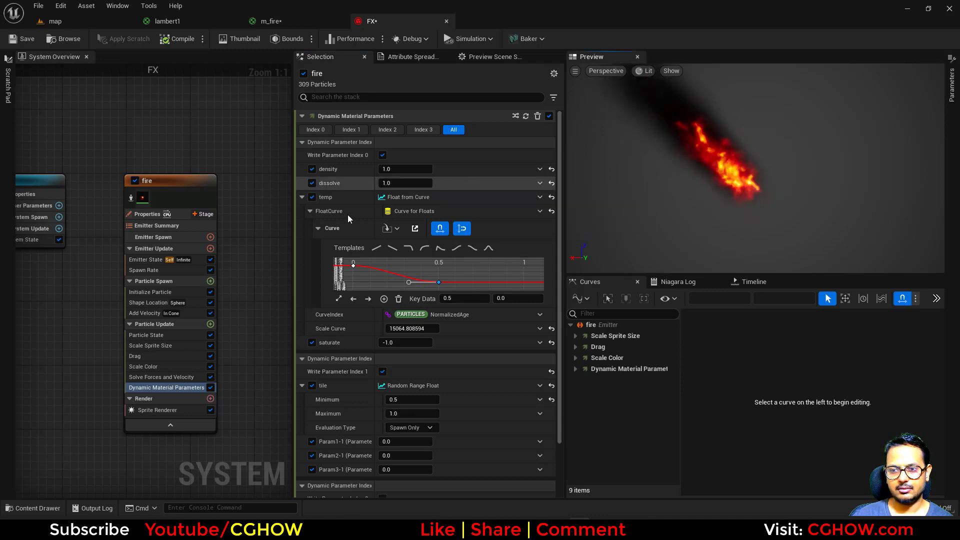
Set the tile range to a minimum of 0.1 and a maximum of 0.5, and raise temp's Scale Curve to about 50000
{"action": "left_click", "coordinate": [410, 398]}
{"action": "left_click", "coordinate": [413, 414]}
{"action": "type", "text": ".5"}
{"action": "left_click", "coordinate": [402, 400]}
{"action": "type", "text": ".1"}
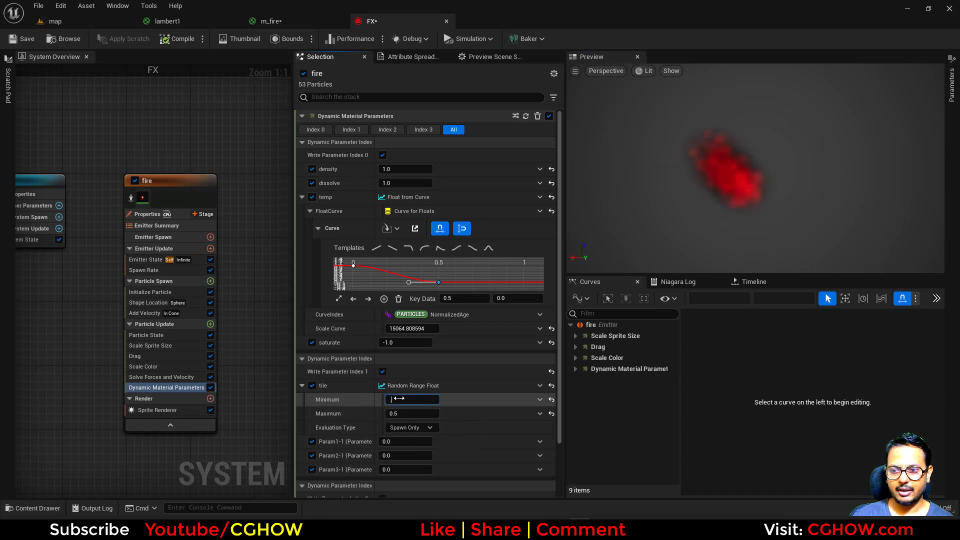
{"action": "key", "text": "Return"}
{"action": "mouse_move", "coordinate": [413, 329]}
{"action": "left_mouse_down"}
{"action": "mouse_move", "coordinate": [423, 329]}
{"action": "mouse_move", "coordinate": [403, 329]}
{"action": "left_mouse_up"}
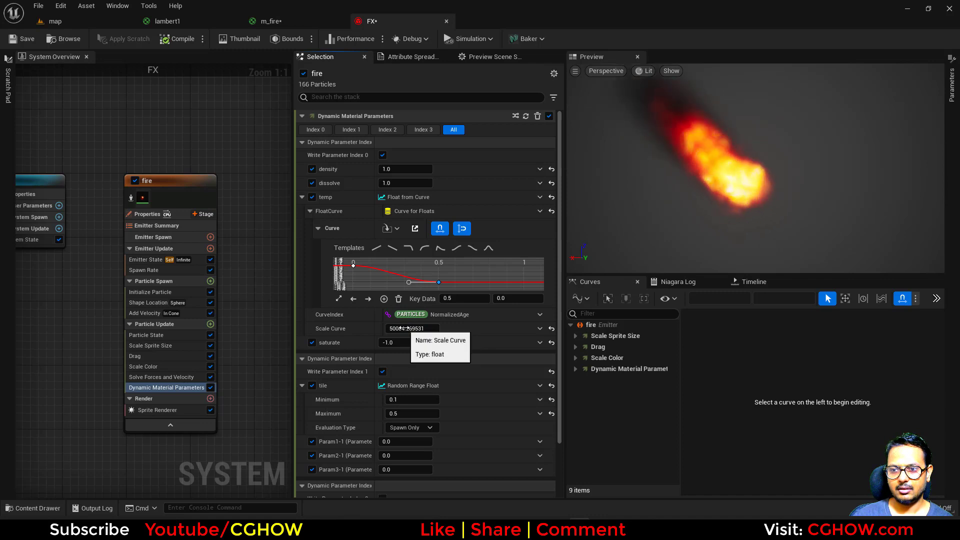
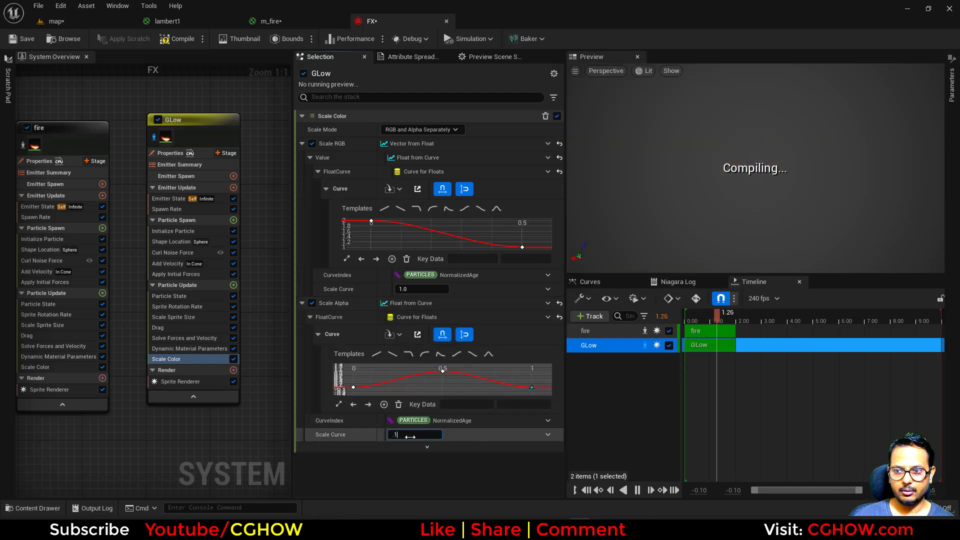
Lower the GLow emitter's saturate parameter to about -31.2 and make its initial particle color red by setting G and B to 0
{"action": "left_click", "coordinate": [190, 350]}
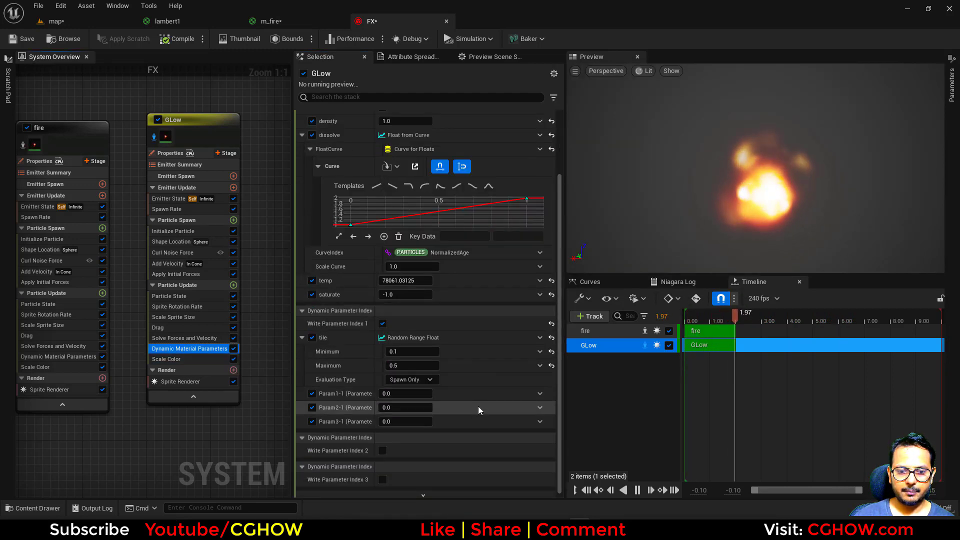
{"action": "left_click_drag", "start_coordinate": [420, 296], "coordinate": [385, 297]}
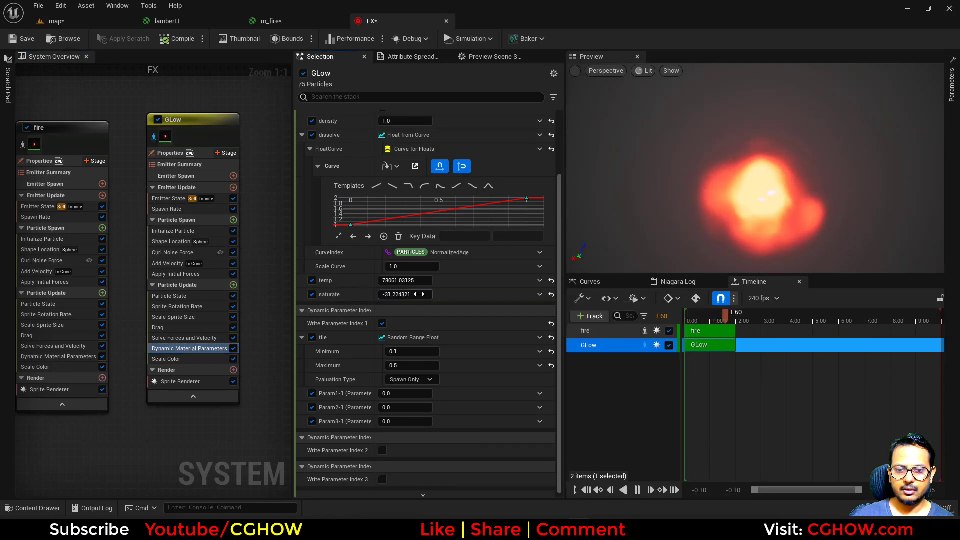
{"action": "left_click", "coordinate": [173, 231]}
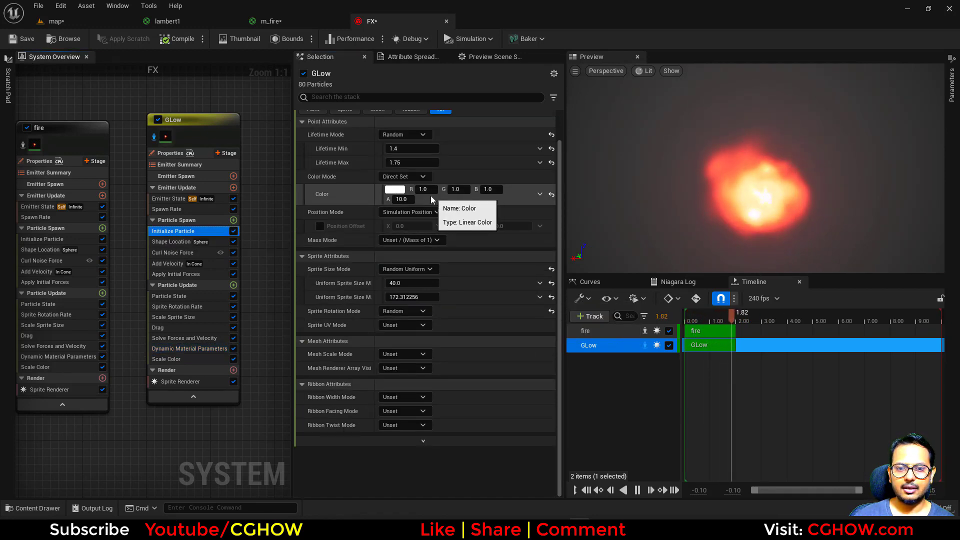
{"action": "left_click", "coordinate": [455, 190]}
{"action": "type", "text": "0"}
{"action": "key", "text": "Tab"}
{"action": "type", "text": "0"}
{"action": "key", "text": "Return"}
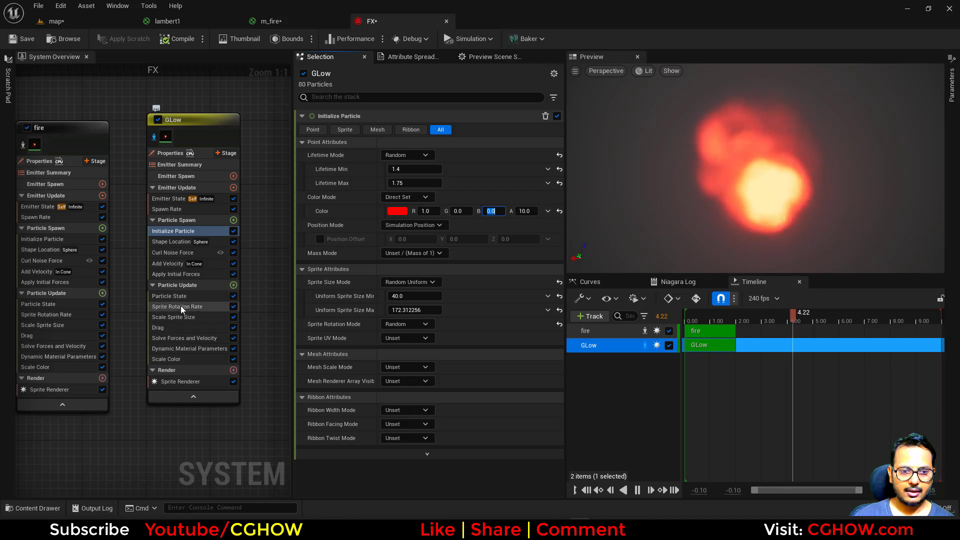
Set the Scale Curve of GLow's Scale Alpha to 0.001 and check the fire in the map level
{"action": "left_click", "coordinate": [190, 358]}
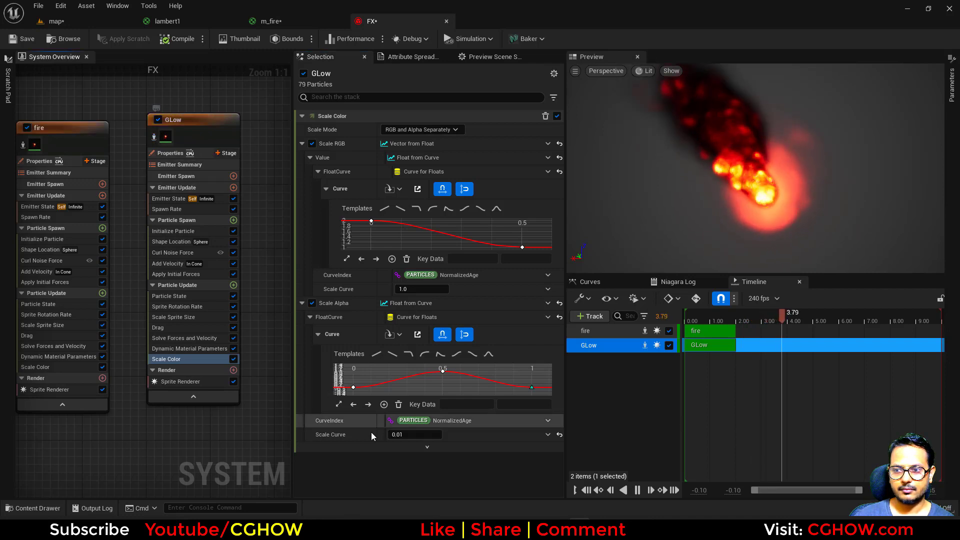
{"action": "key", "text": "Return"}
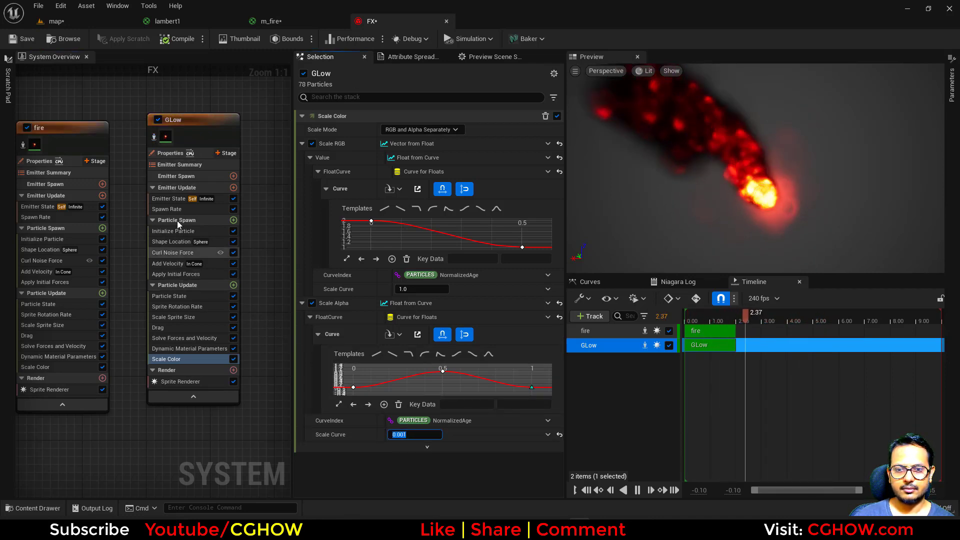
{"action": "left_click", "coordinate": [76, 23]}
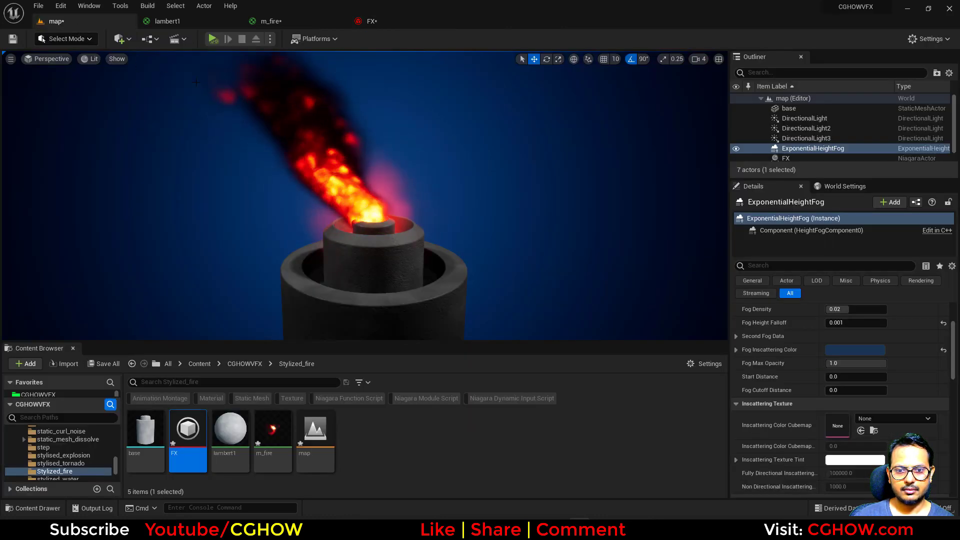
{"action": "left_click", "coordinate": [377, 22]}
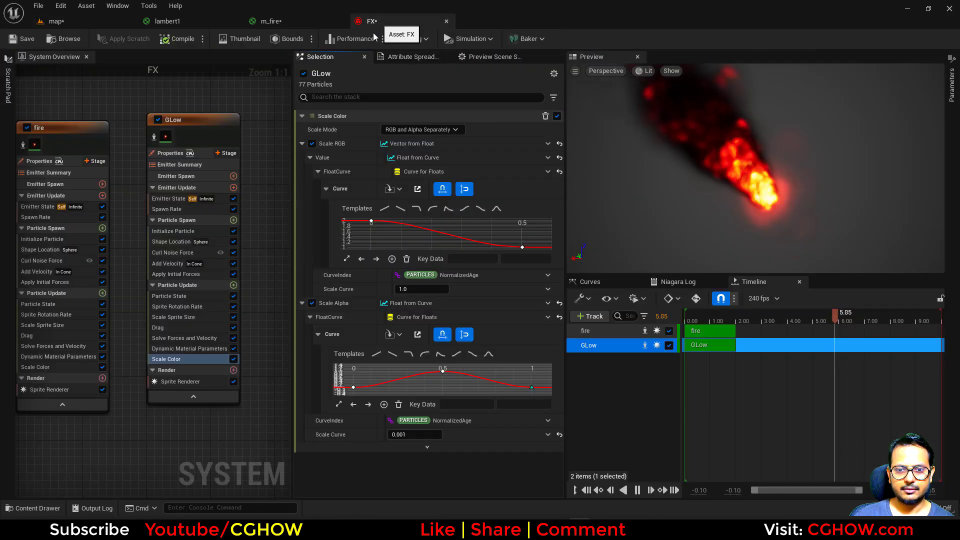
Set the GLow emitter's Lifetime Max to 0.6 and Lifetime Min to 0.4
{"action": "left_click", "coordinate": [167, 232]}
{"action": "left_click", "coordinate": [403, 183]}
{"action": "type", "text": ".6"}
{"action": "key", "text": "Return"}
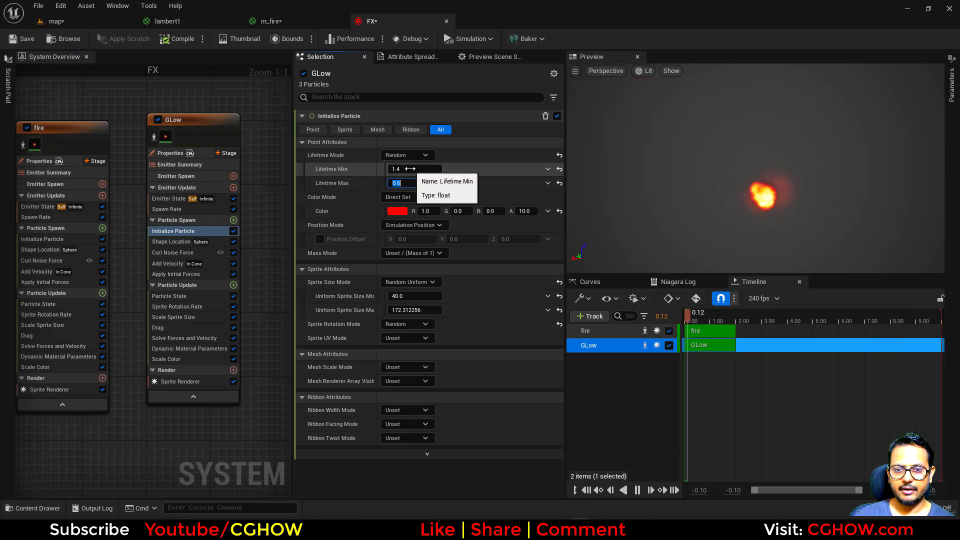
{"action": "left_click", "coordinate": [408, 169]}
{"action": "type", "text": ".4"}
{"action": "key", "text": "Return"}
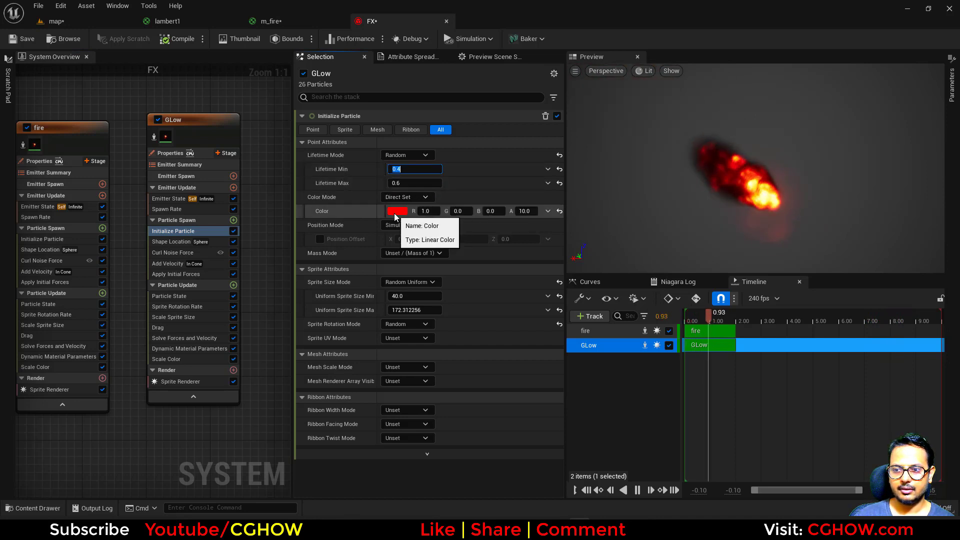
Set GLow's Lifetime Max to 0.8 and Lifetime Min to 0.5, and check the glow in the map level
{"action": "type", "text": ".8"}
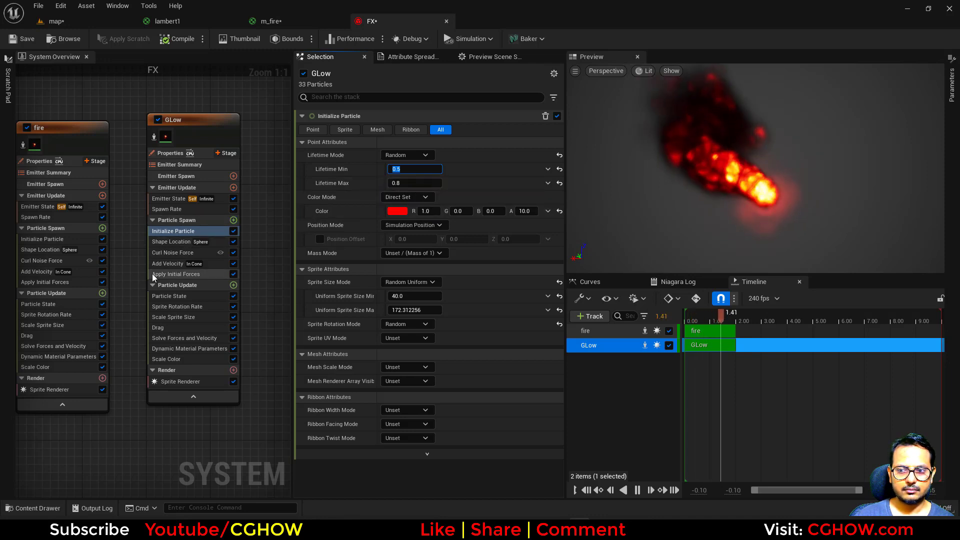
{"action": "left_click", "coordinate": [86, 24]}
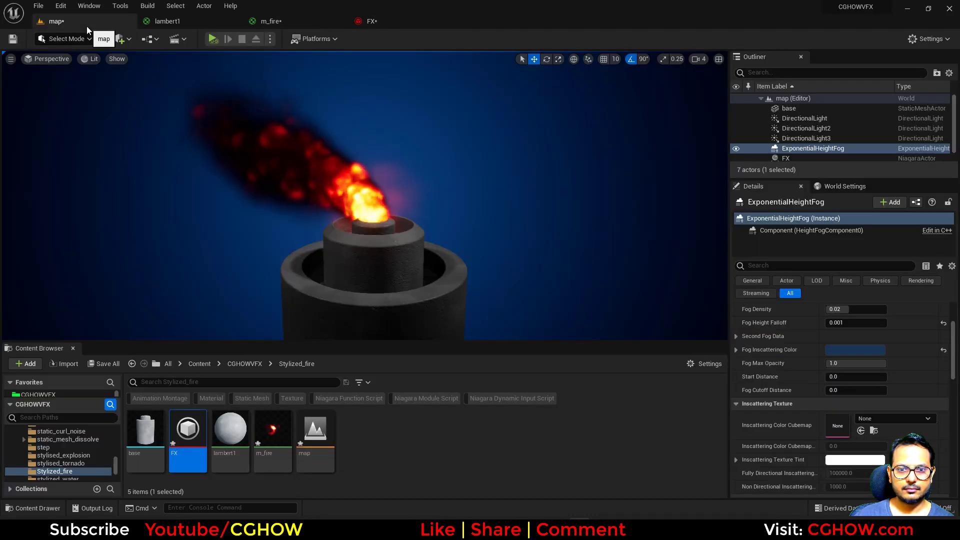
{"action": "left_click", "coordinate": [388, 25]}
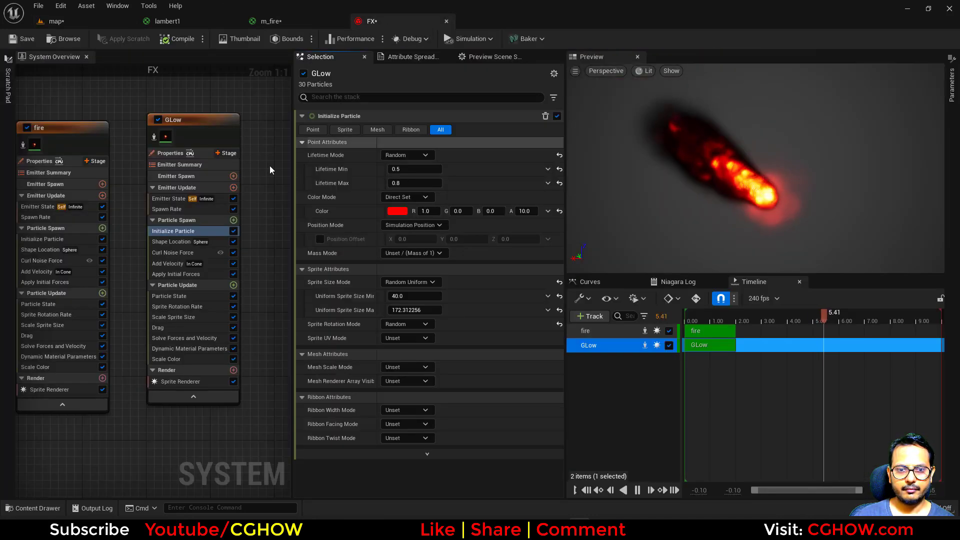
Raise GLow's uniform sprite size to about 88.7 minimum and 270.9 maximum, and inspect the glow in the map level
{"action": "left_click", "coordinate": [187, 263]}
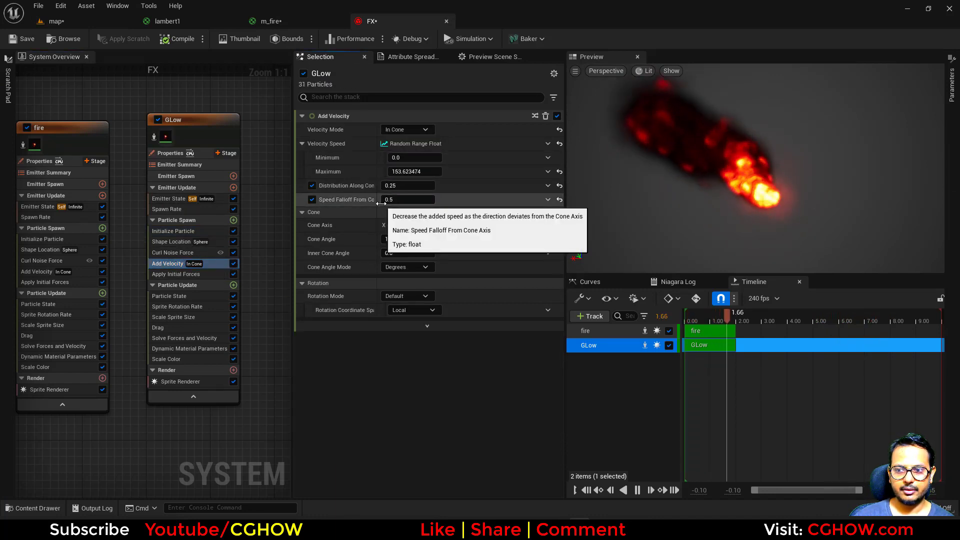
{"action": "left_click", "coordinate": [103, 23]}
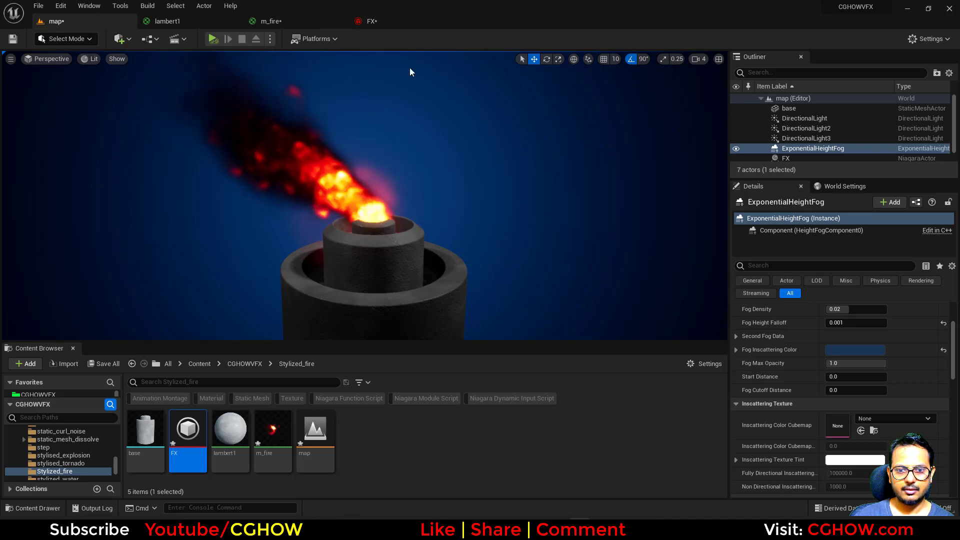
{"action": "left_click", "coordinate": [381, 22]}
{"action": "left_click", "coordinate": [191, 231]}
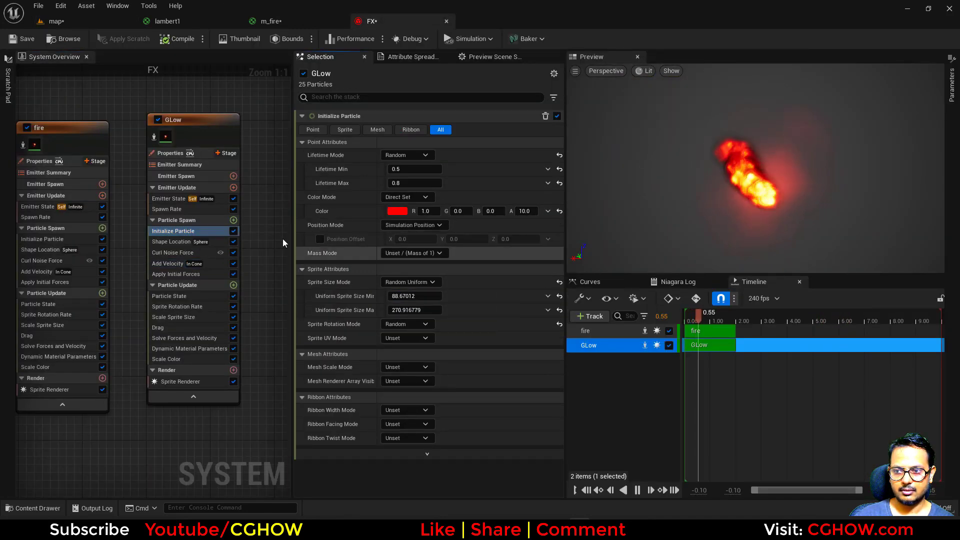
{"action": "left_click", "coordinate": [81, 23]}
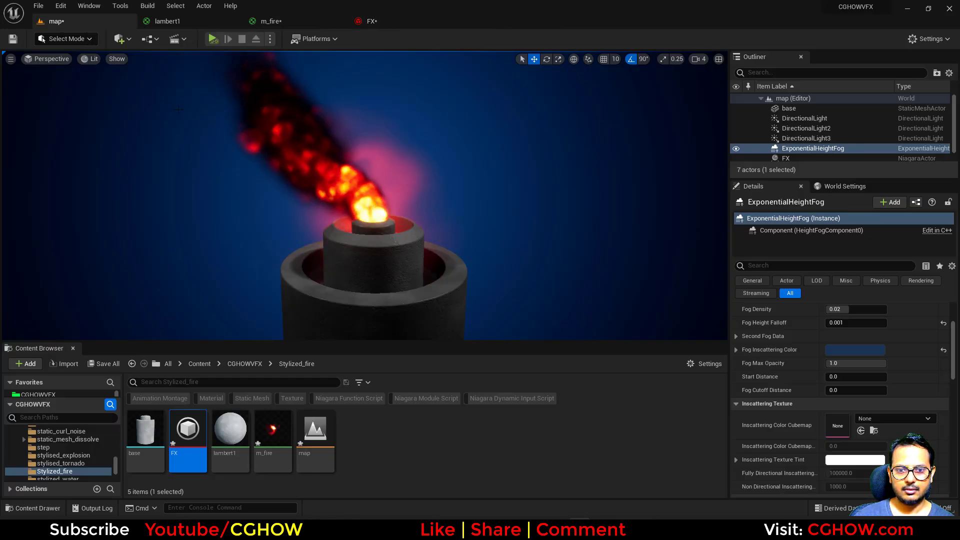
{"action": "mouse_move", "coordinate": [378, 246]}
{"action": "left_mouse_down", "text": "alt"}
{"action": "mouse_move", "coordinate": [200, 245]}
{"action": "mouse_move", "coordinate": [370, 248]}
{"action": "left_mouse_up", "text": "alt"}
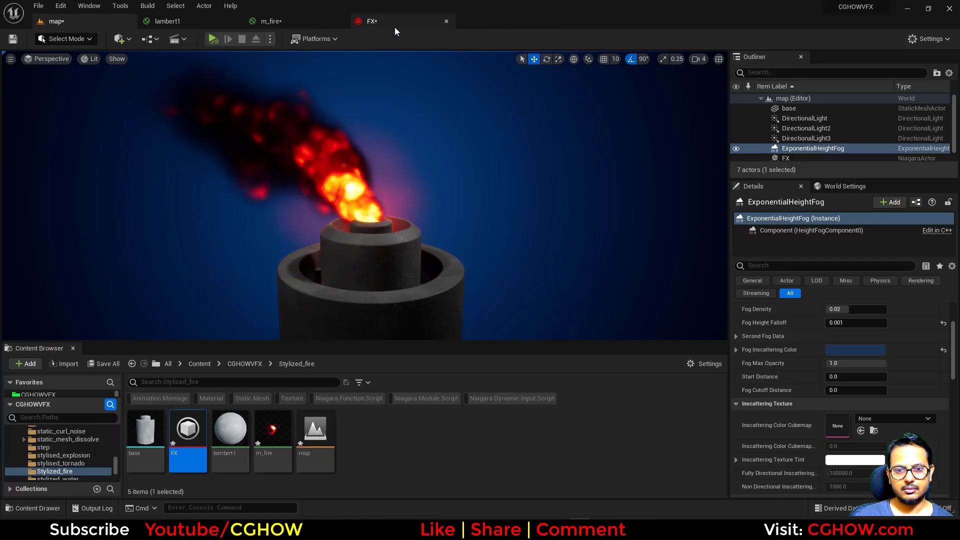
Increase GLow's Lifetime Max to 1.0 and view the fire in the map level
{"action": "left_click", "coordinate": [371, 21]}
{"action": "left_click_drag", "start_coordinate": [435, 183], "coordinate": [443, 183]}
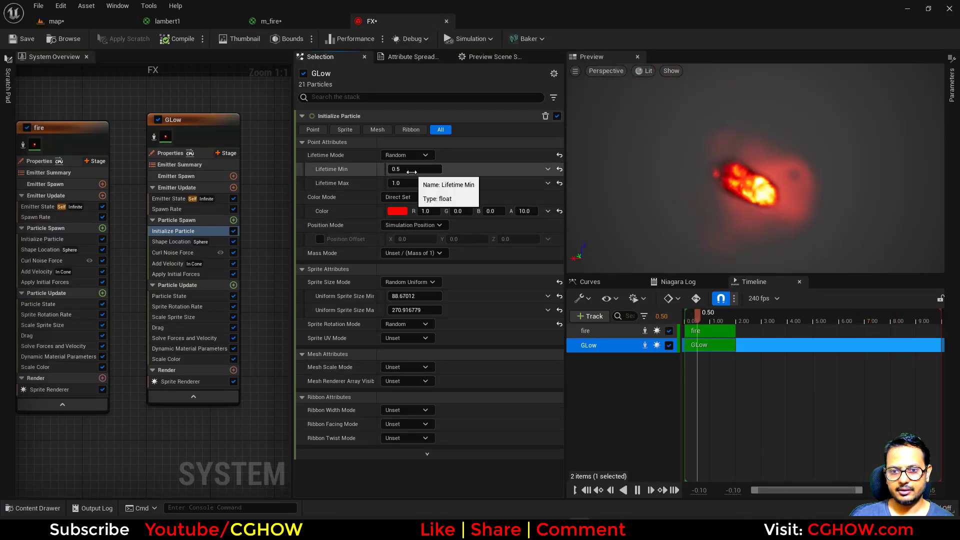
{"action": "left_click", "coordinate": [81, 20]}
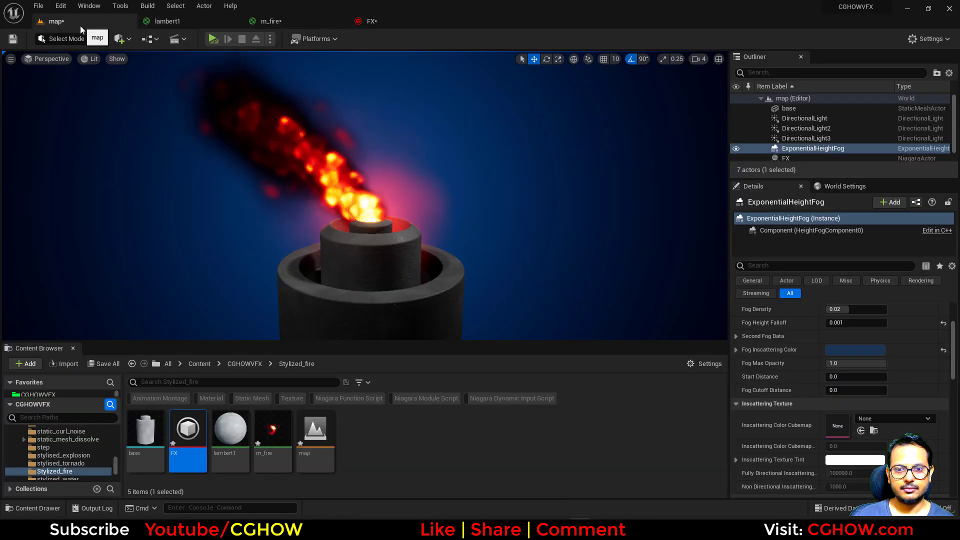
{"action": "right_click_drag", "start_coordinate": [424, 57], "coordinate": [431, 57]}
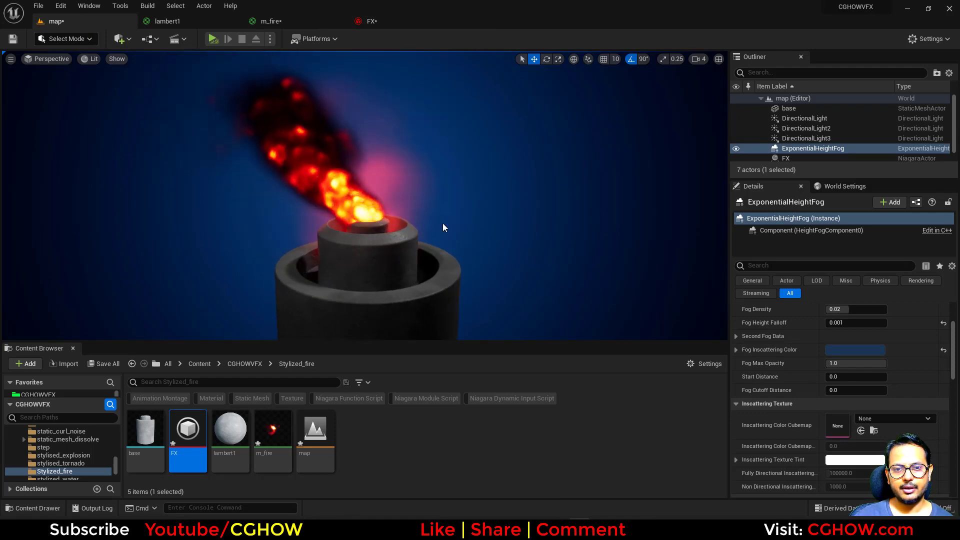
Set the Sort Order Hint of the GLow emitter's Sprite Renderer to 1
{"action": "left_click", "coordinate": [405, 20]}
{"action": "scroll", "coordinate": [410, 325], "scroll_direction": "down", "scroll_amount": 10}
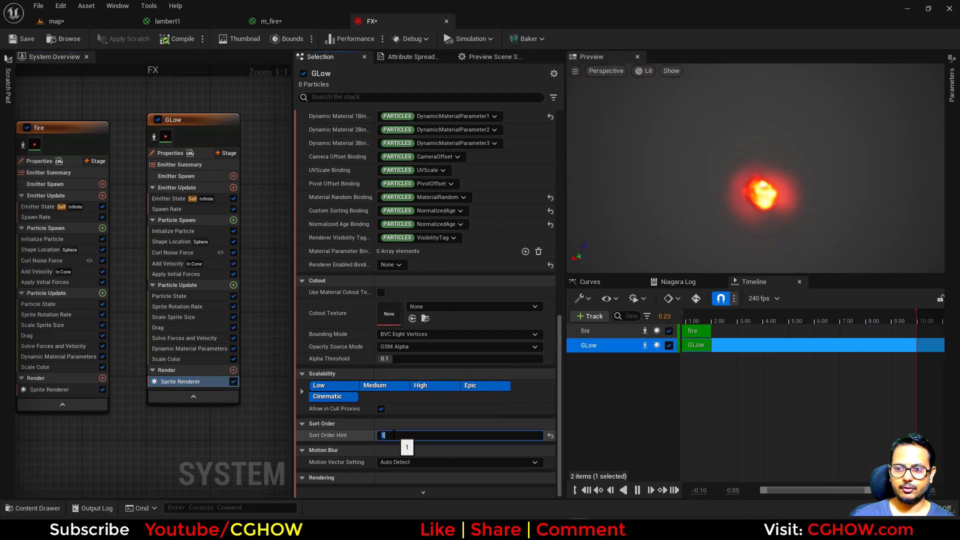
Check the fire in the map level, set the alpha of GLow's initial color to 1.0, and view the level again
{"action": "left_click", "coordinate": [87, 22]}
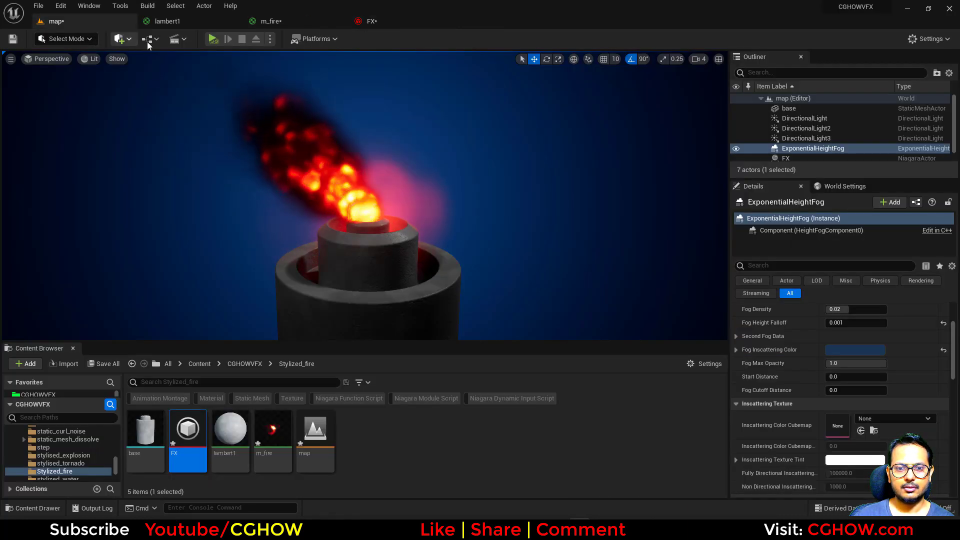
{"action": "left_click", "coordinate": [377, 23]}
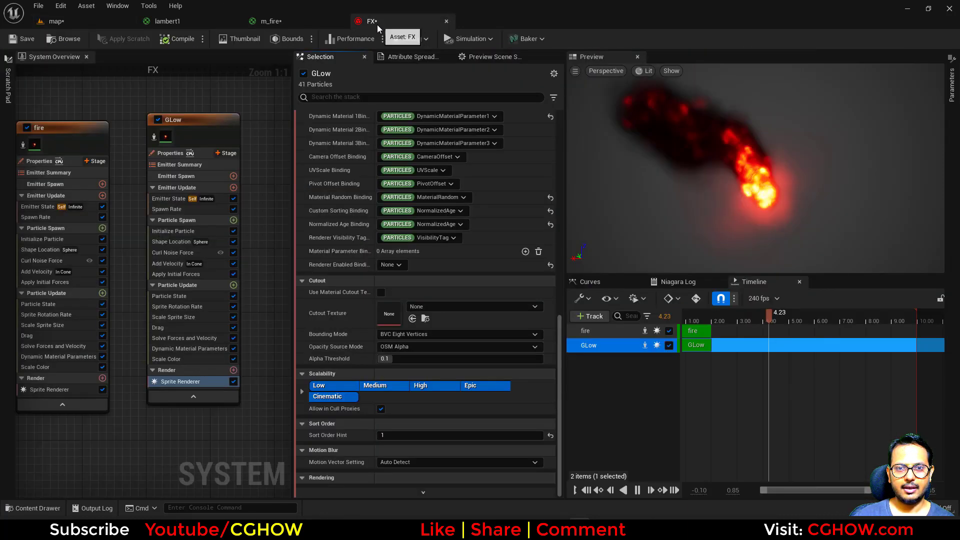
{"action": "left_click", "coordinate": [164, 231]}
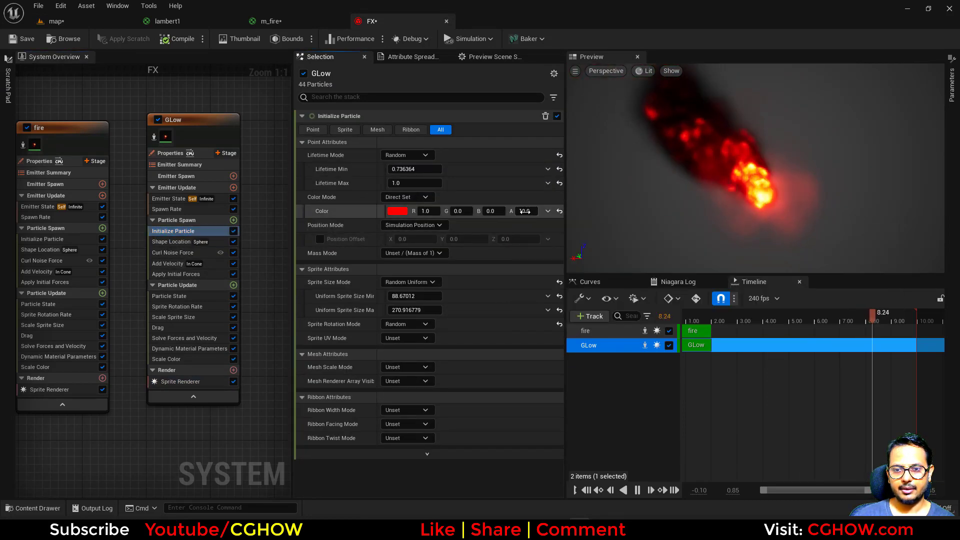
{"action": "left_click", "coordinate": [526, 212]}
{"action": "type", "text": "1"}
{"action": "key", "text": "Return"}
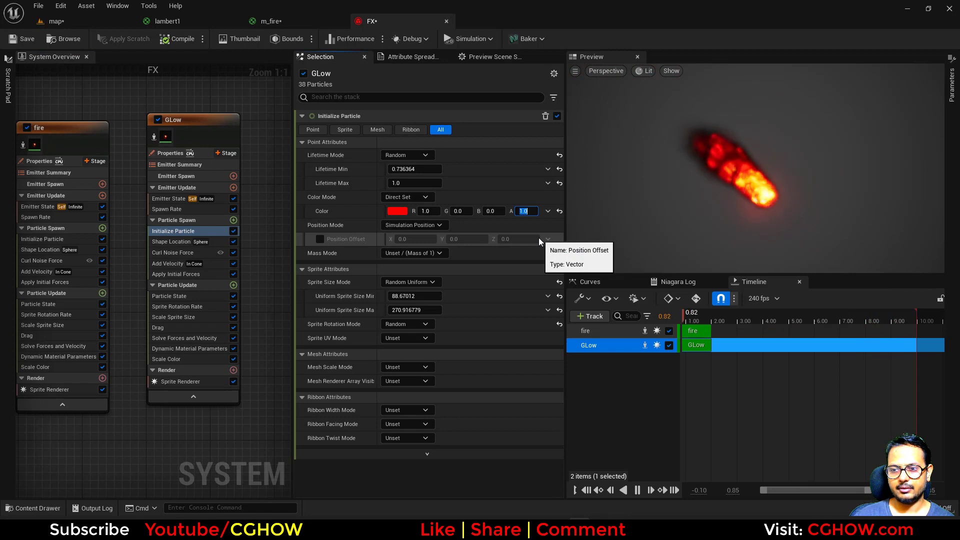
{"action": "left_click", "coordinate": [56, 21]}
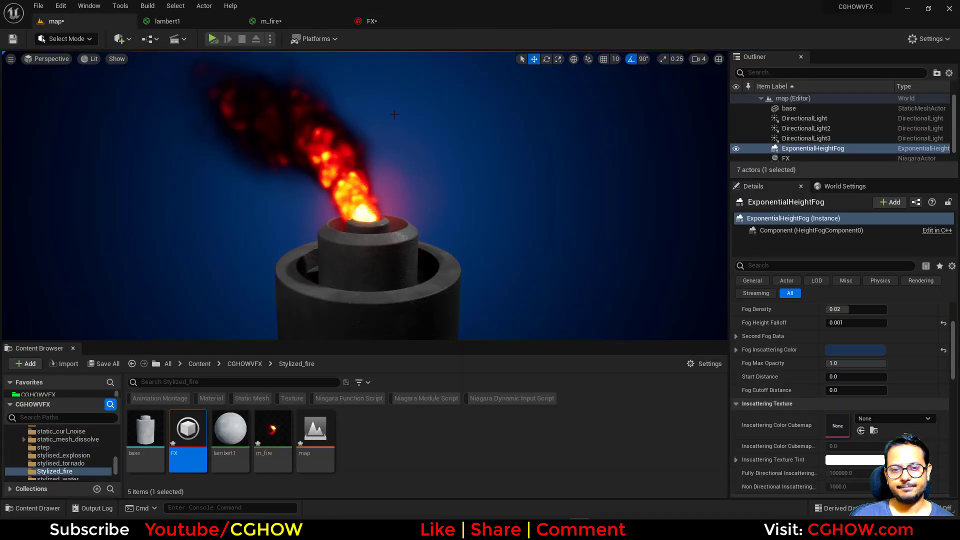
Enable the Bloom overrides of the PostProcessVolume for method, intensity, threshold, convolution scatter and convolution kernel
{"action": "scroll", "coordinate": [788, 356], "scroll_direction": "up", "scroll_amount": 3}
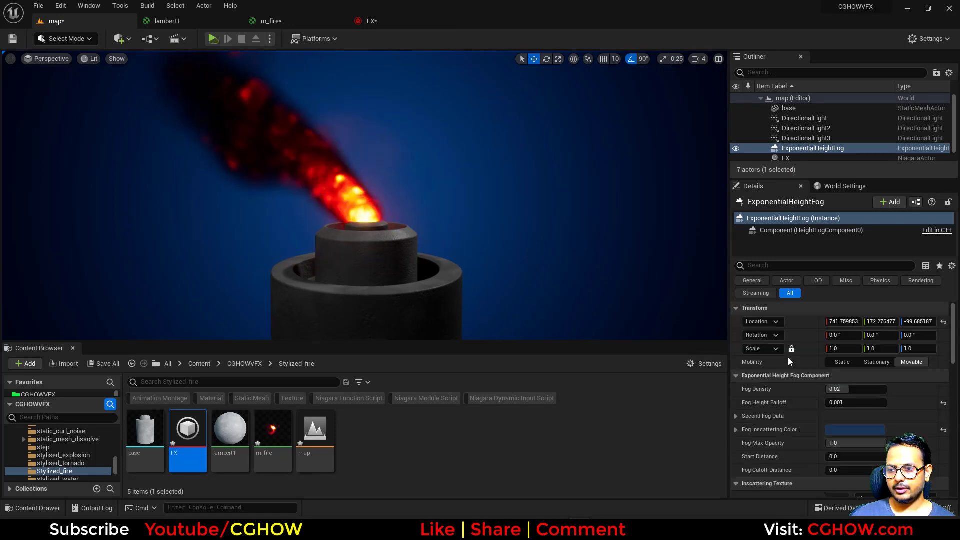
{"action": "scroll", "coordinate": [805, 147], "scroll_direction": "down", "scroll_amount": 1}
{"action": "left_click", "coordinate": [803, 155]}
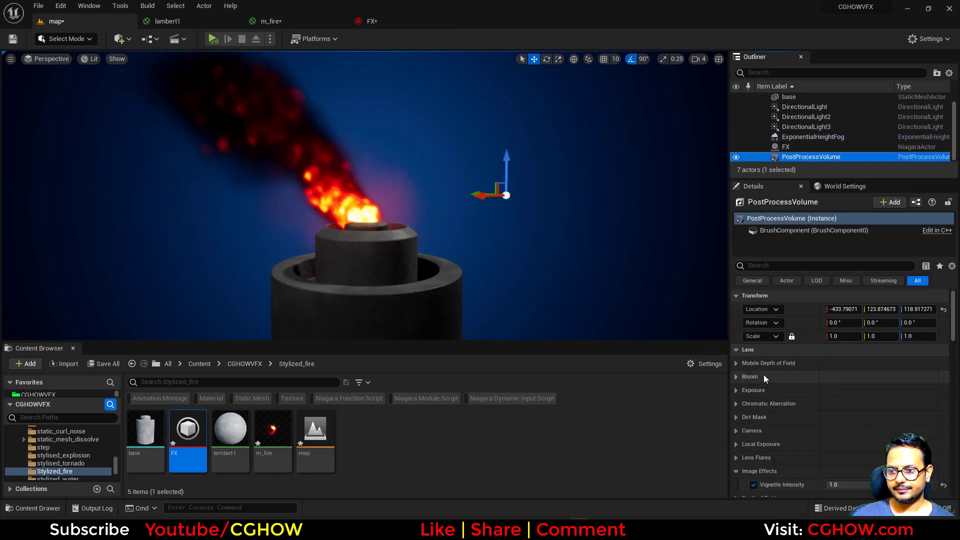
{"action": "left_click", "coordinate": [747, 377]}
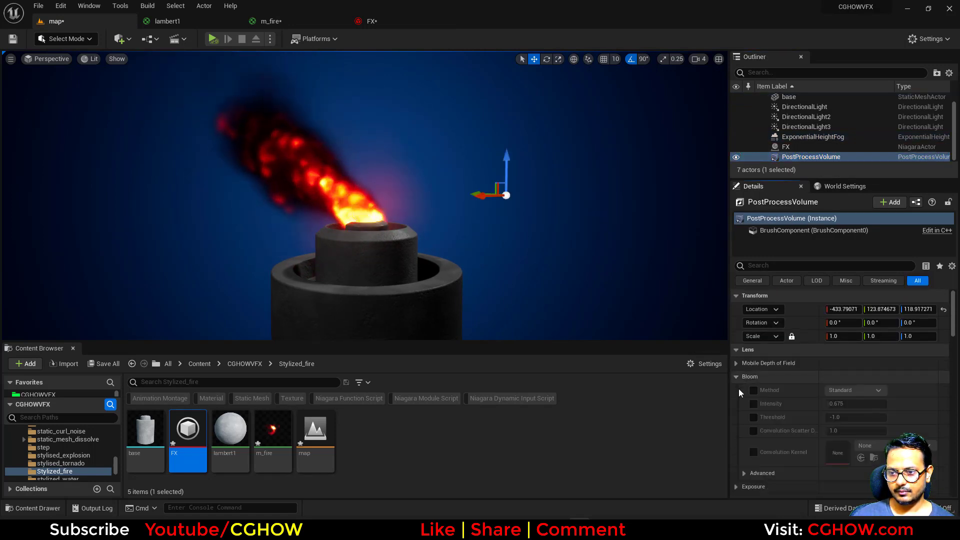
{"action": "left_click", "coordinate": [754, 416]}
{"action": "left_click", "coordinate": [753, 431]}
{"action": "left_click", "coordinate": [753, 451]}
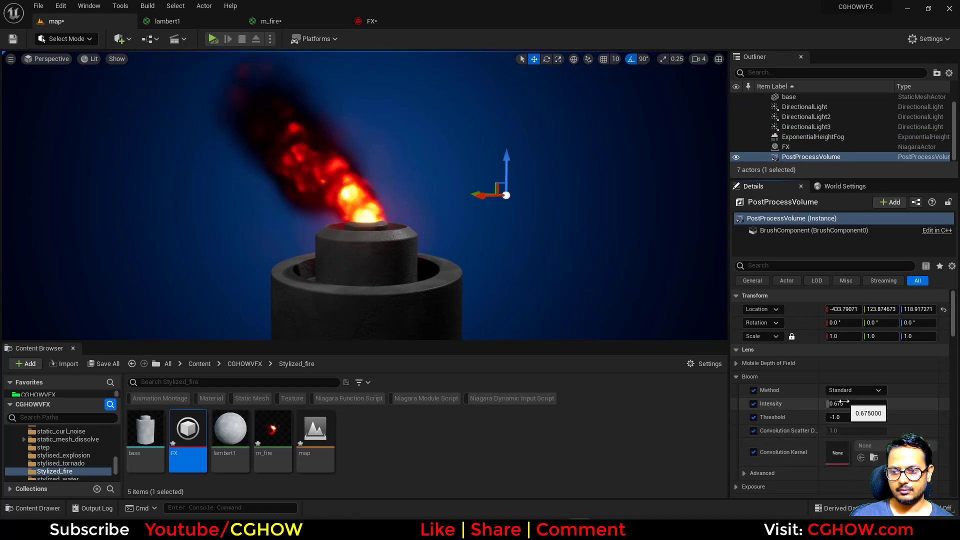
Raise the PostProcessVolume's bloom intensity to about 4.8 and threshold to about 3.5, and inspect the flame from a slightly different angle
{"action": "mouse_move", "coordinate": [844, 402]}
{"action": "left_mouse_down"}
{"action": "mouse_move", "coordinate": [861, 402]}
{"action": "mouse_move", "coordinate": [855, 416]}
{"action": "left_mouse_up"}
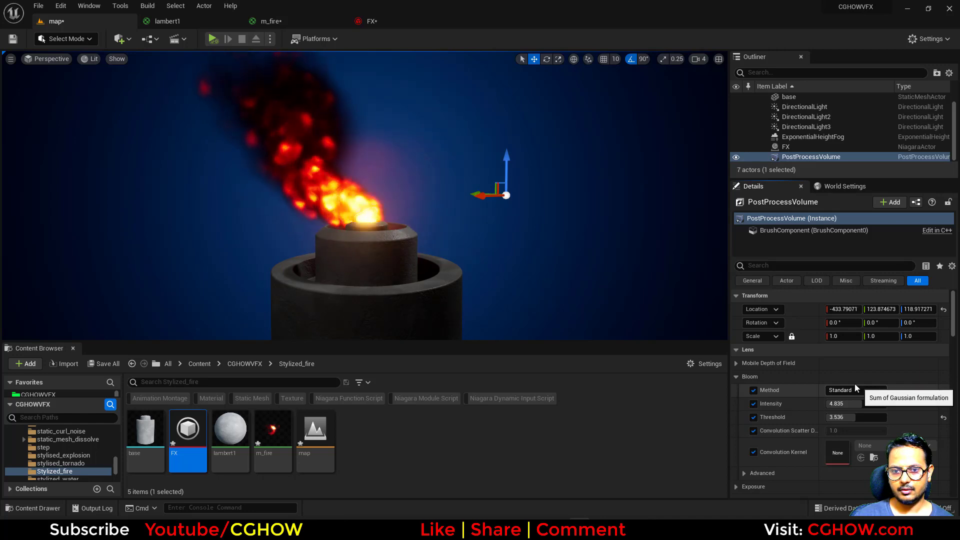
{"action": "mouse_move", "coordinate": [540, 225]}
{"action": "left_mouse_down", "text": "alt"}
{"action": "mouse_move", "coordinate": [480, 250]}
{"action": "mouse_move", "coordinate": [555, 232]}
{"action": "left_mouse_up", "text": "alt"}
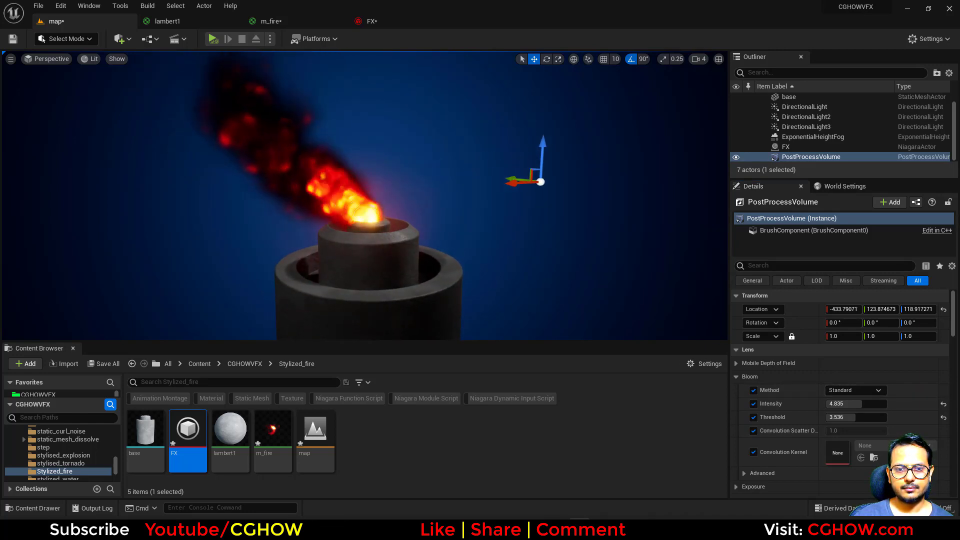
{"action": "left_click_drag", "start_coordinate": [372, 237], "coordinate": [385, 239], "text": "alt"}
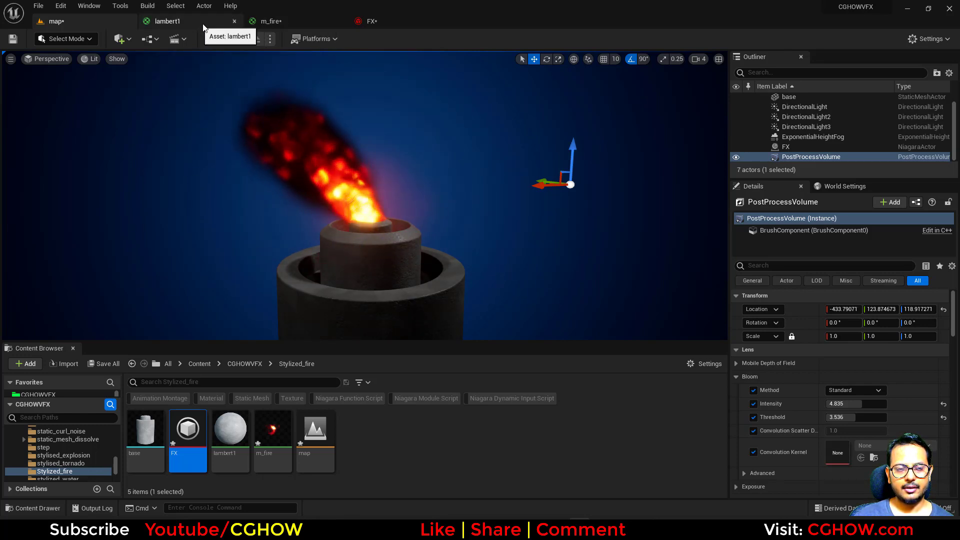
Set the Maximum of the tile random range to 0.5 in the fire emitter's Dynamic Material Parameters
{"action": "left_click", "coordinate": [369, 21]}
{"action": "right_click_drag", "start_coordinate": [97, 123], "coordinate": [207, 94]}
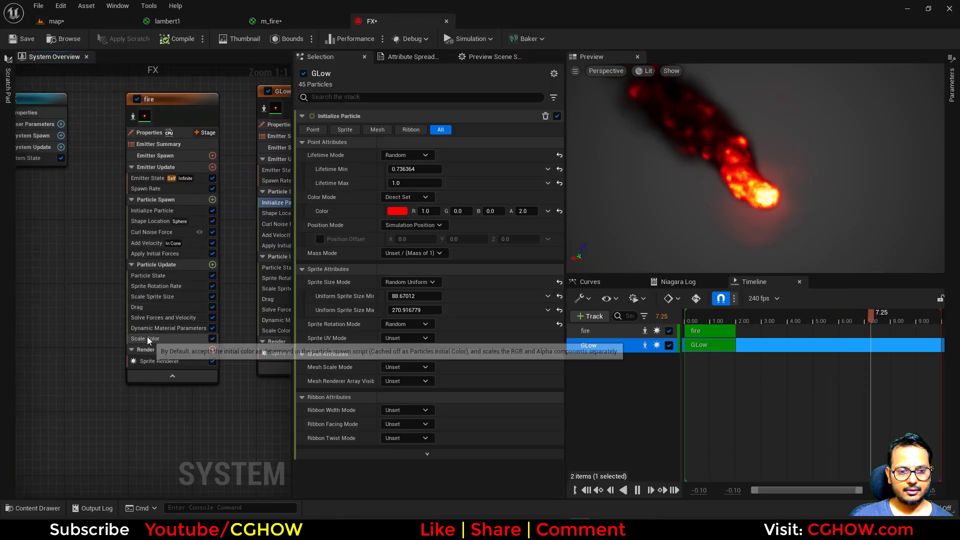
{"action": "left_click", "coordinate": [169, 329]}
{"action": "scroll", "coordinate": [333, 422], "scroll_direction": "down", "scroll_amount": 3}
{"action": "scroll", "coordinate": [350, 429], "scroll_direction": "down", "scroll_amount": 5}
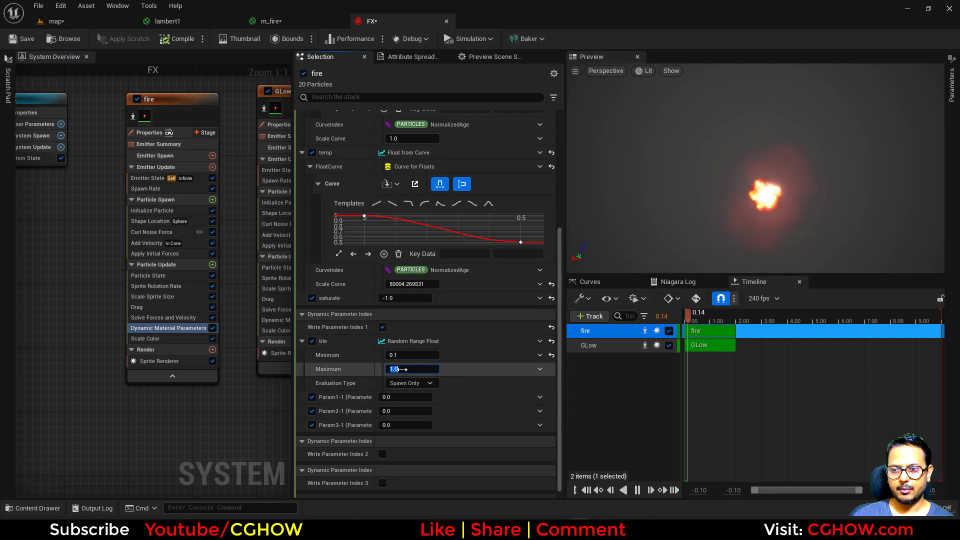
{"action": "left_click", "coordinate": [107, 23]}
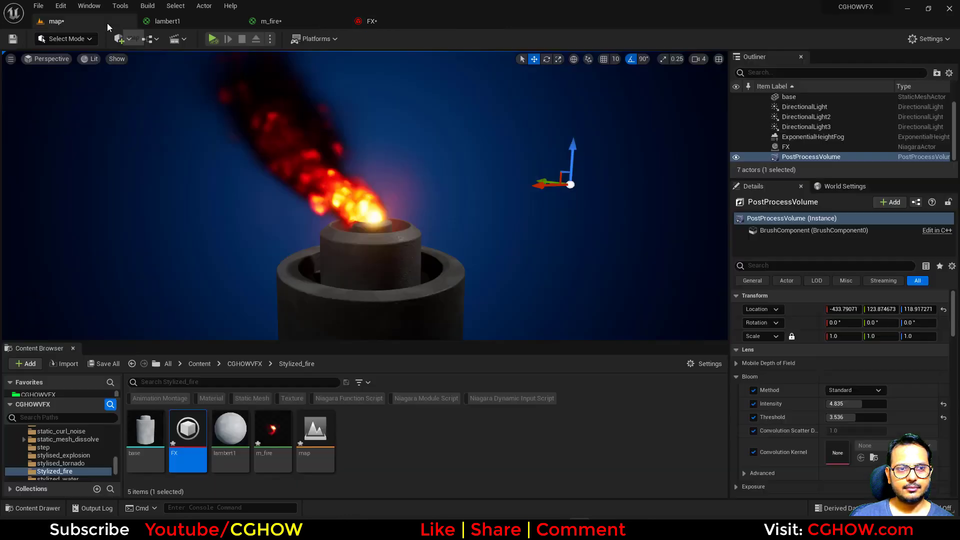
{"action": "left_click", "coordinate": [373, 24]}
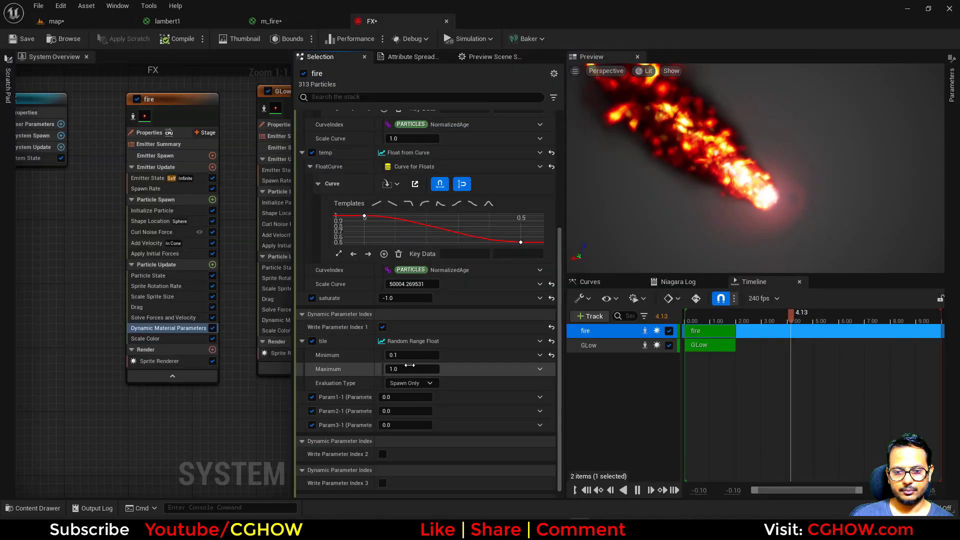
{"action": "left_click", "coordinate": [404, 370]}
{"action": "type", "text": ".5"}
{"action": "key", "text": "Return"}
{"action": "scroll", "coordinate": [469, 346], "scroll_direction": "up", "scroll_amount": 2}
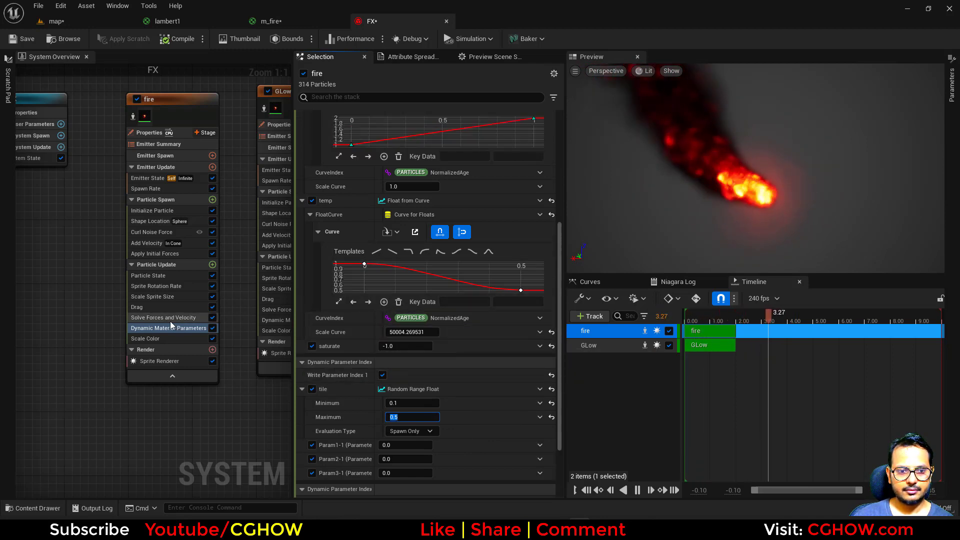
Set the end key of the fire emitter's temp curve to a value of 0.2 and check the flame in the map level
{"action": "scroll", "coordinate": [419, 286], "scroll_direction": "up", "scroll_amount": 4}
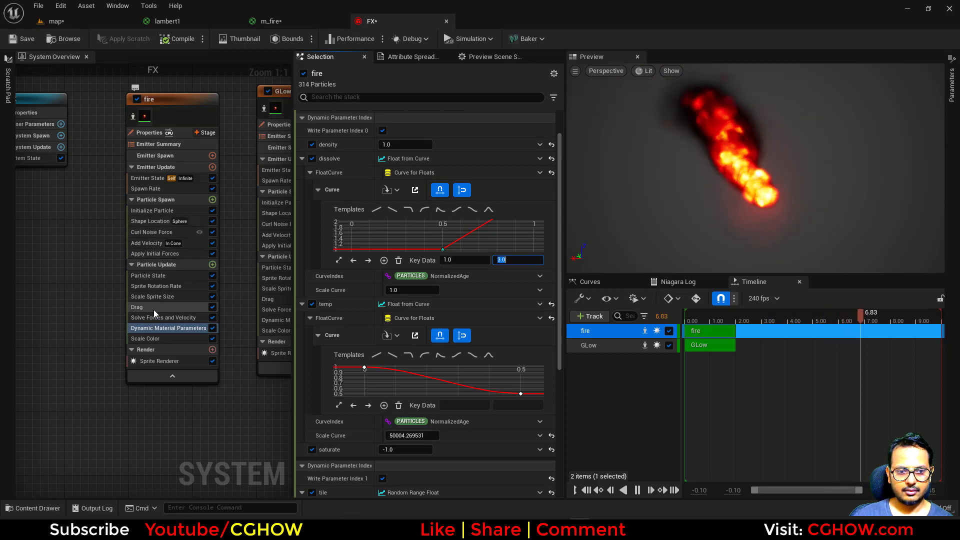
{"action": "left_click", "coordinate": [152, 338]}
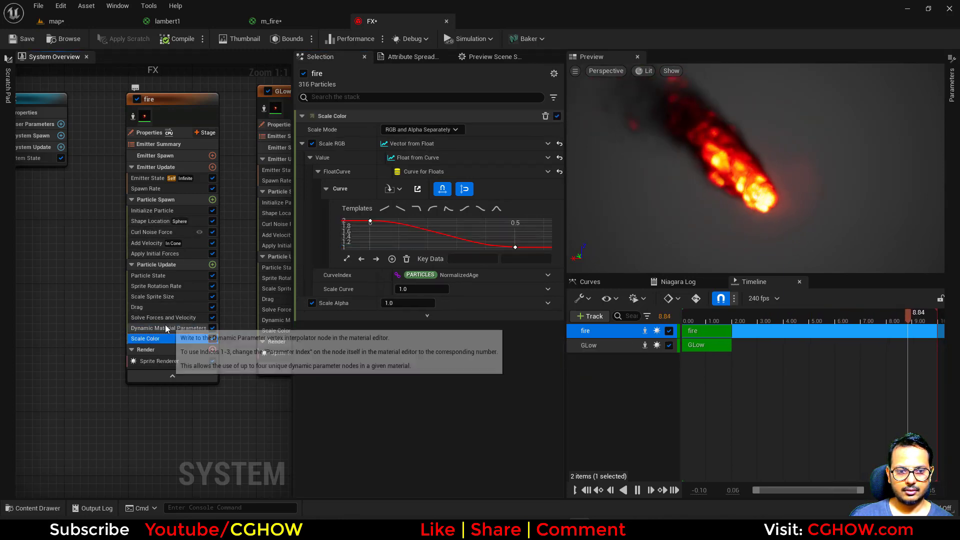
{"action": "left_click", "coordinate": [167, 328]}
{"action": "left_click_drag", "start_coordinate": [526, 422], "coordinate": [528, 424]}
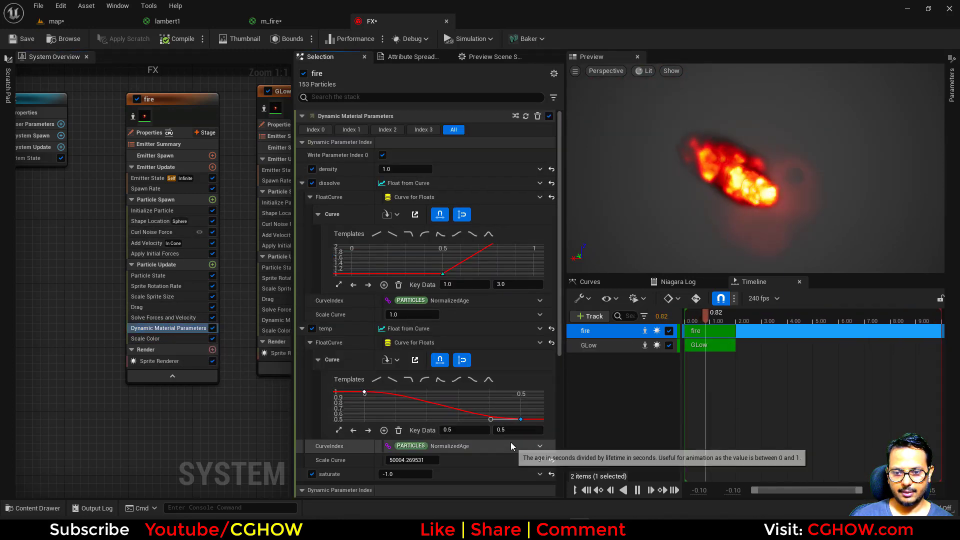
{"action": "left_click", "coordinate": [511, 431]}
{"action": "type", "text": "0.2"}
{"action": "key", "text": "Return"}
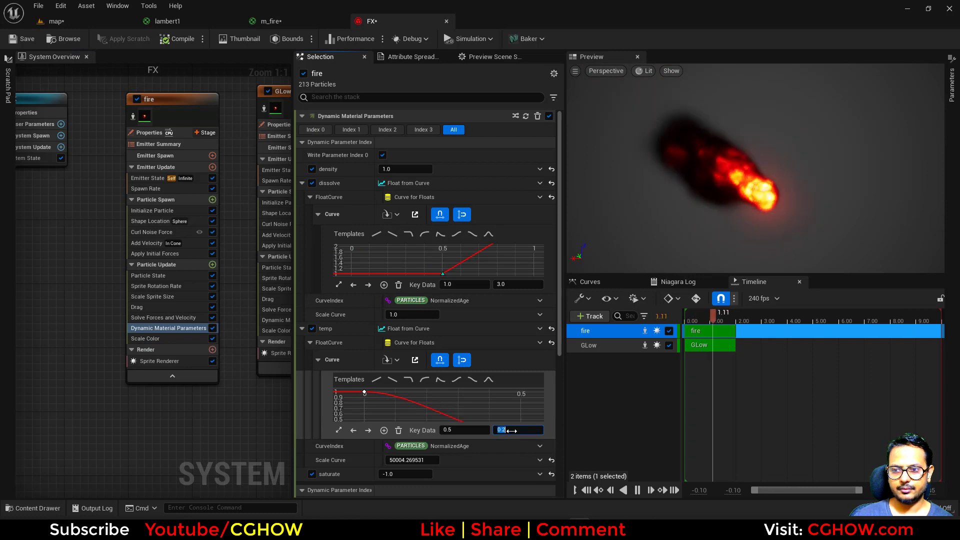
{"action": "left_click", "coordinate": [81, 23]}
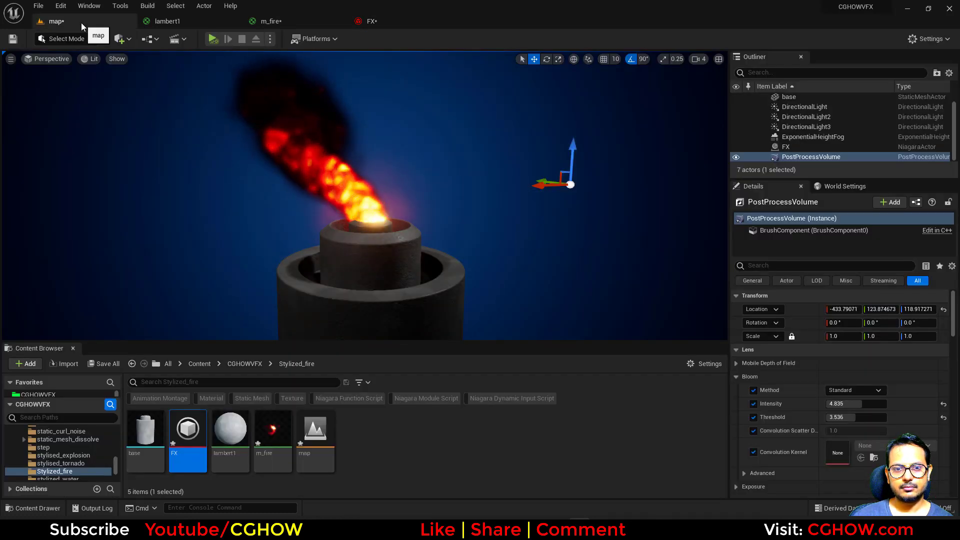
Duplicate the fire emitter's Add Velocity module in Particle Spawn and set the copy's velocity mode to Linear
{"action": "left_click", "coordinate": [381, 18]}
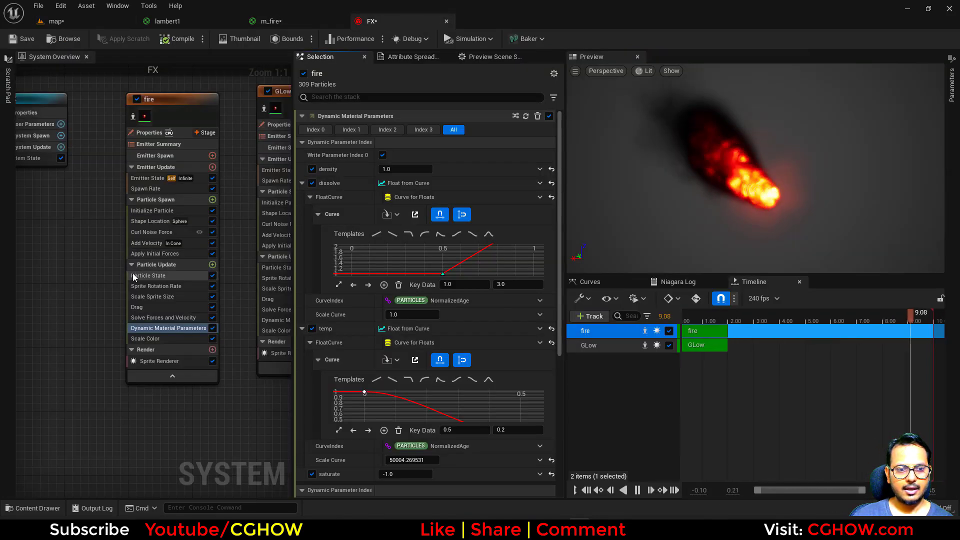
{"action": "left_click", "coordinate": [151, 243]}
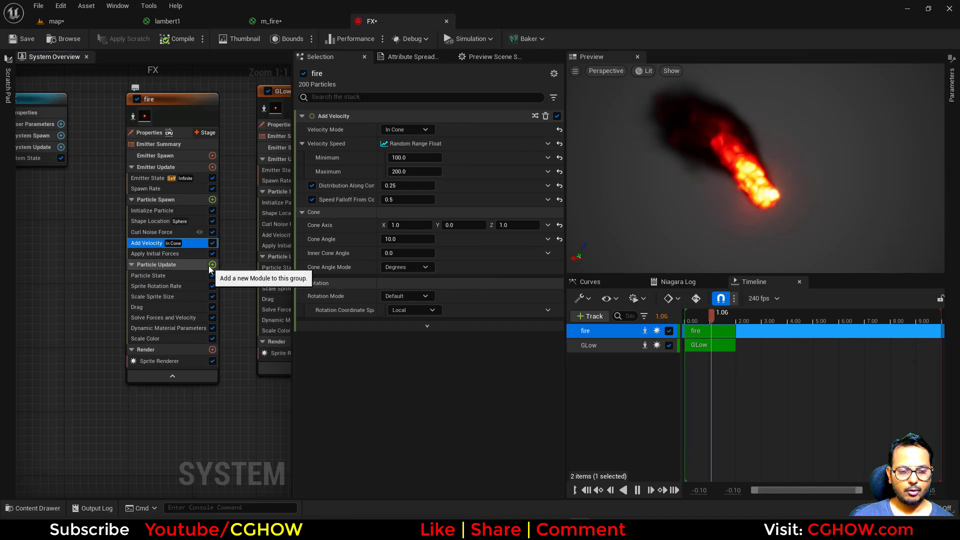
{"action": "key", "text": "ctrl+c"}
{"action": "key", "text": "ctrl+v"}
{"action": "left_click", "coordinate": [156, 253]}
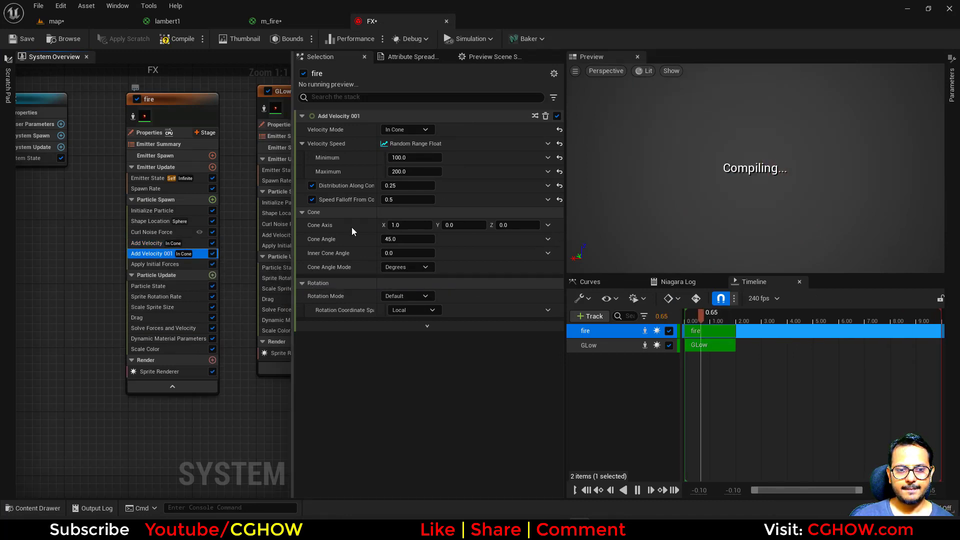
{"action": "left_click", "coordinate": [423, 131]}
{"action": "left_click", "coordinate": [411, 146]}
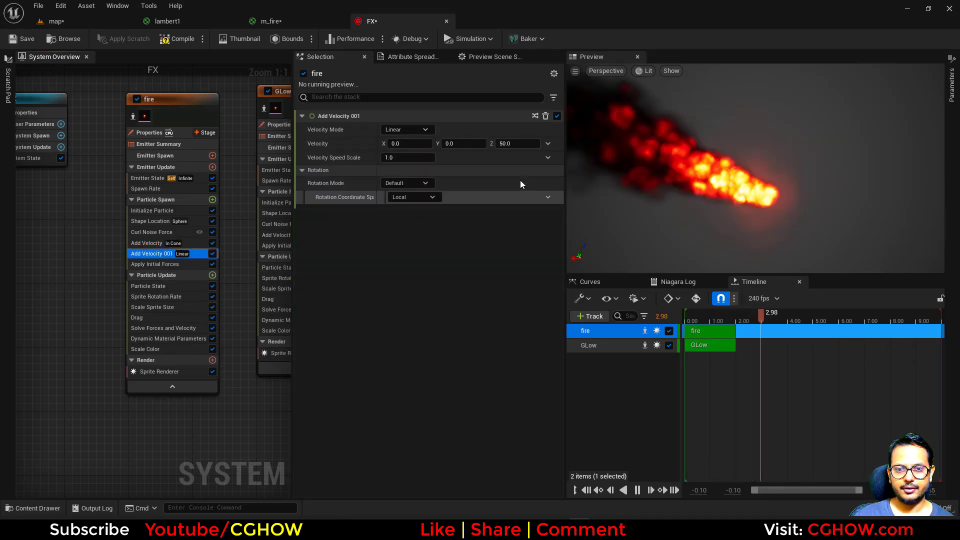
Drive the duplicated module's velocity with a Random Range Vector, maximum X 100, Y 0, Z 0, and check the fire in the map level
{"action": "left_click", "coordinate": [548, 144]}
{"action": "type", "text": "uni"}
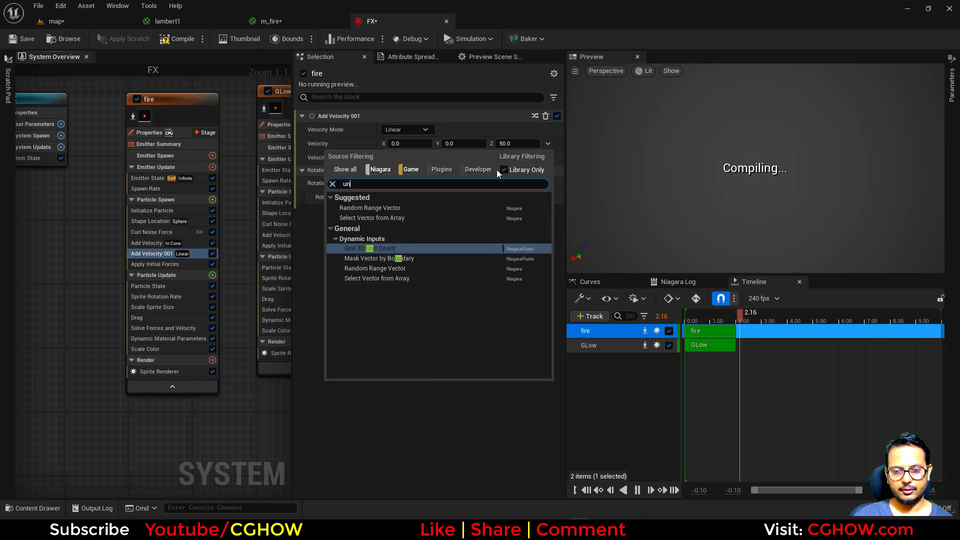
{"action": "left_click", "coordinate": [385, 207]}
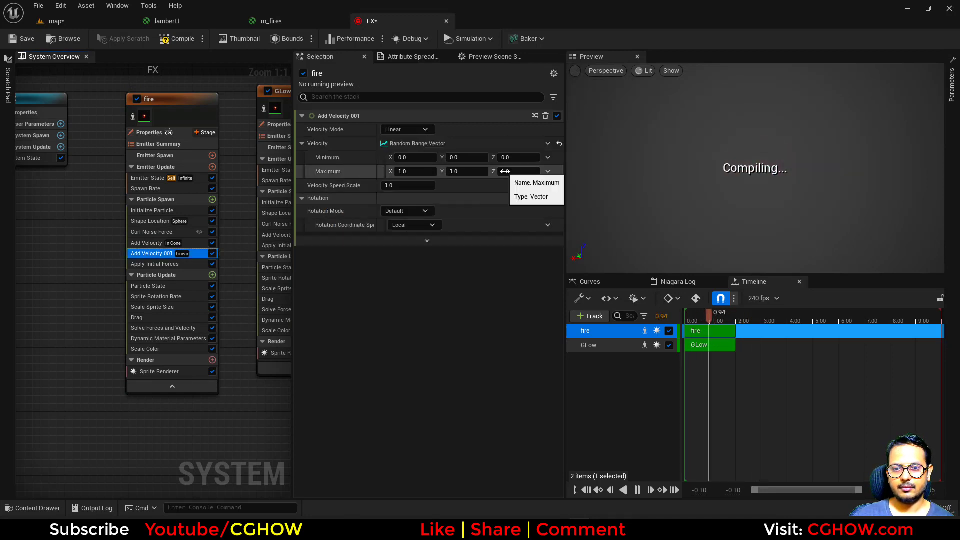
{"action": "left_click", "coordinate": [408, 171]}
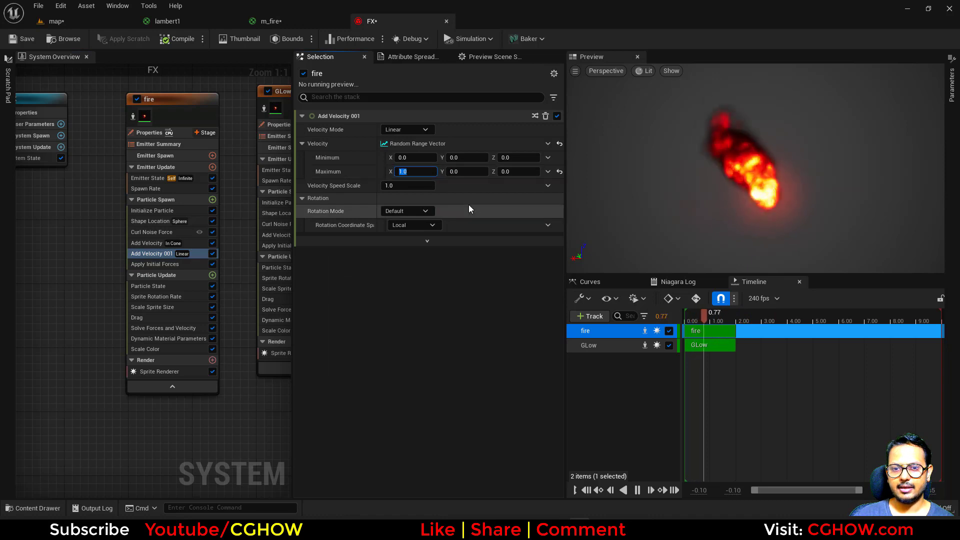
{"action": "type", "text": "100"}
{"action": "key", "text": "Return"}
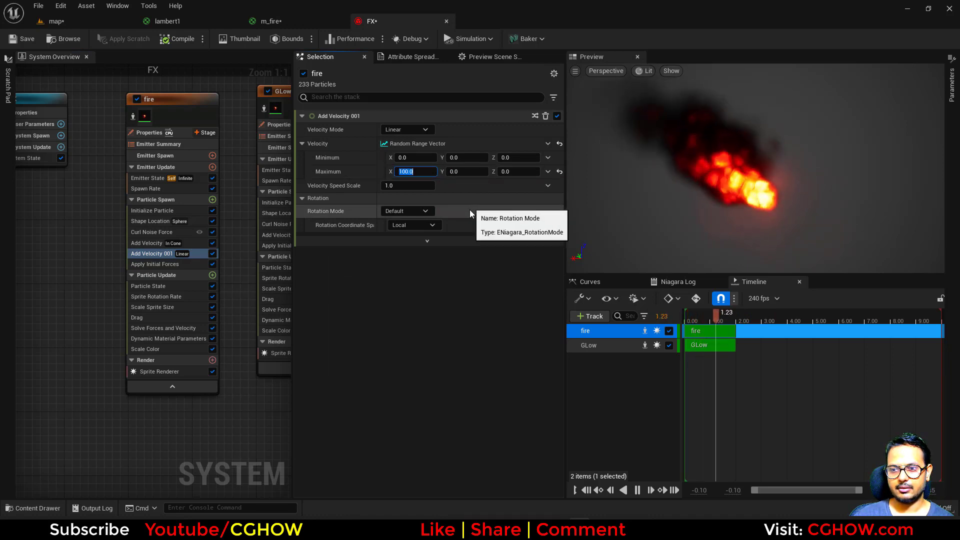
{"action": "left_click", "coordinate": [59, 23]}
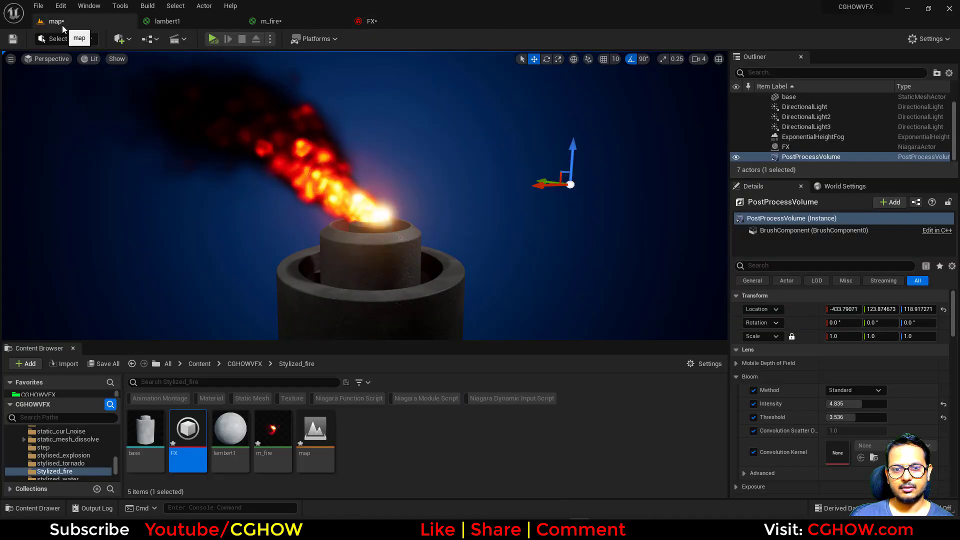
{"action": "left_click", "coordinate": [374, 21]}
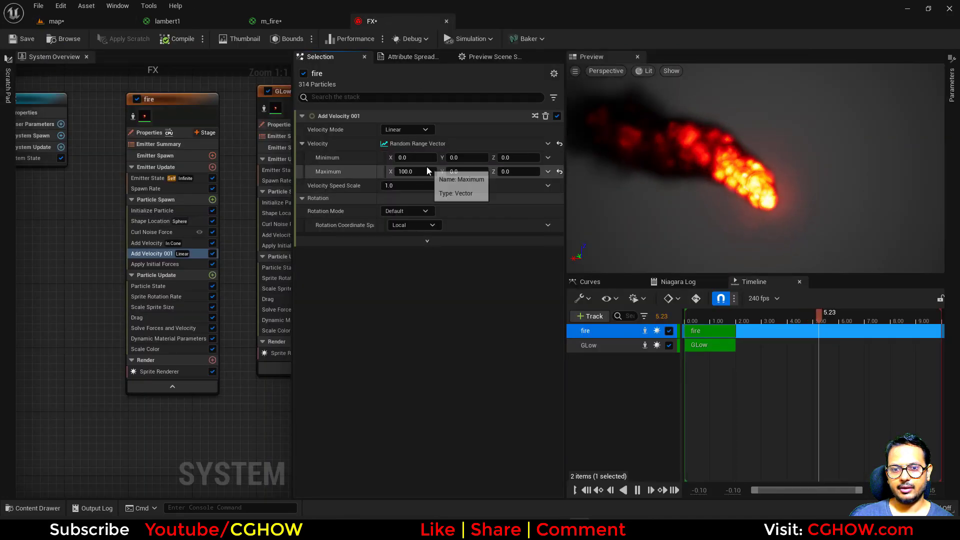
{"action": "left_click", "coordinate": [64, 21]}
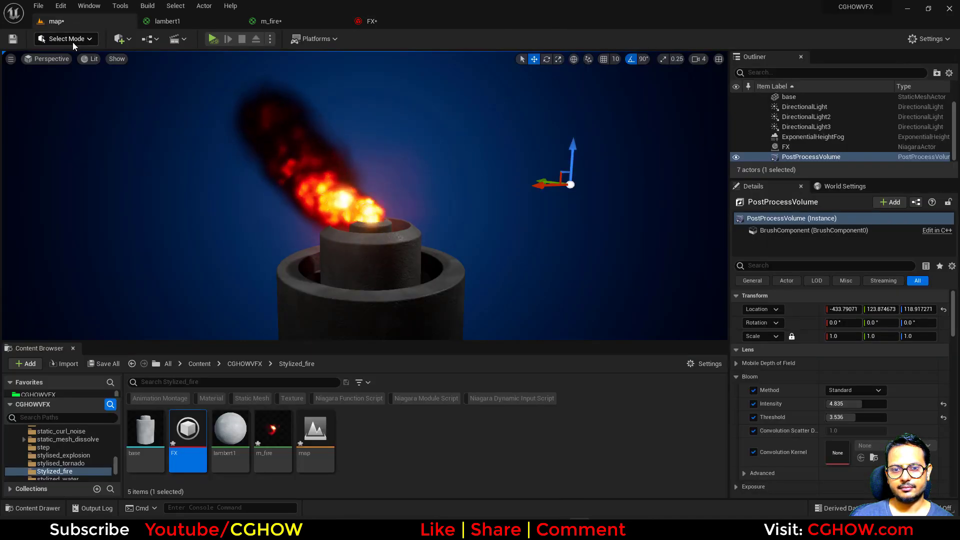
{"action": "mouse_move", "coordinate": [378, 243]}
{"action": "left_mouse_down", "text": "alt"}
{"action": "mouse_move", "coordinate": [310, 243]}
{"action": "mouse_move", "coordinate": [378, 243]}
{"action": "left_mouse_up", "text": "alt"}
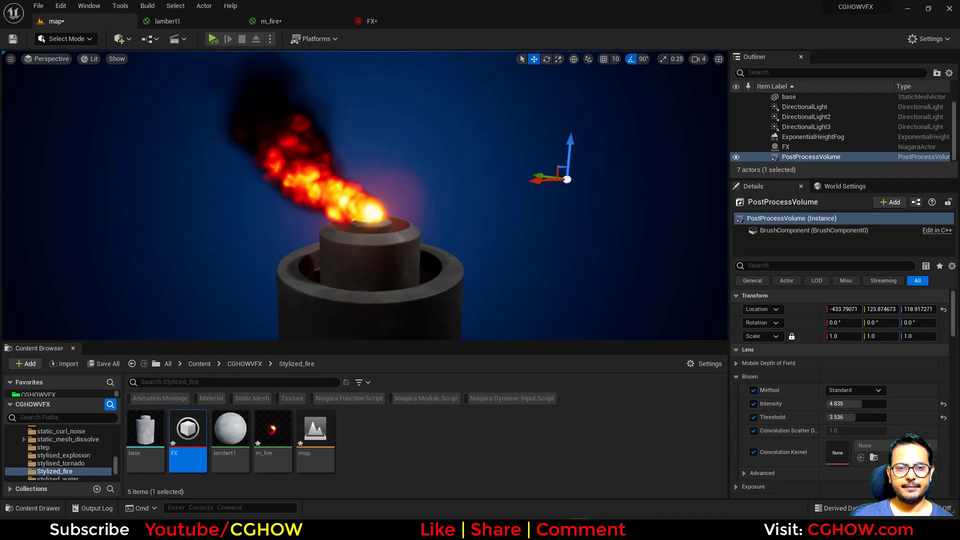
{"action": "left_click", "coordinate": [370, 21]}
{"action": "right_click_drag", "start_coordinate": [209, 142], "coordinate": [116, 169]}
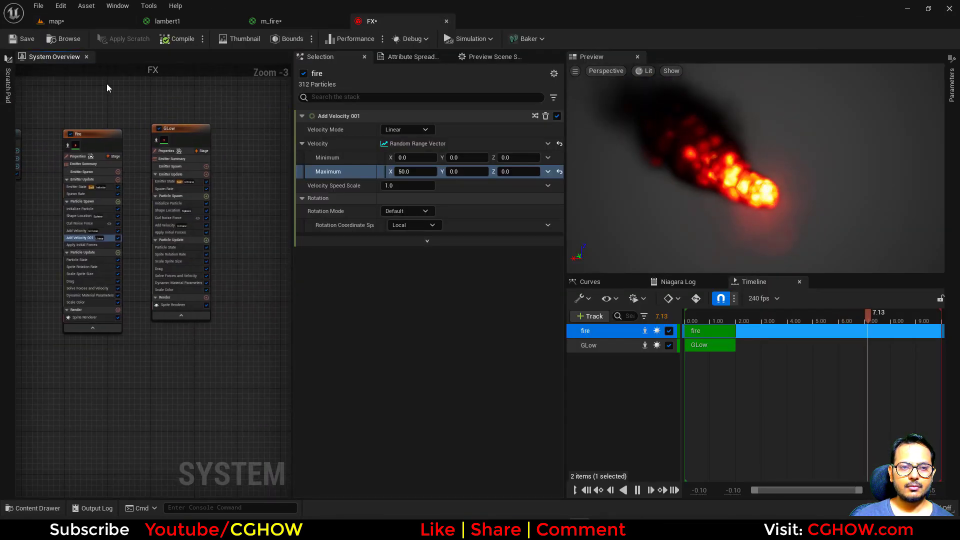
{"action": "left_click", "coordinate": [112, 22]}
{"action": "left_click", "coordinate": [197, 21]}
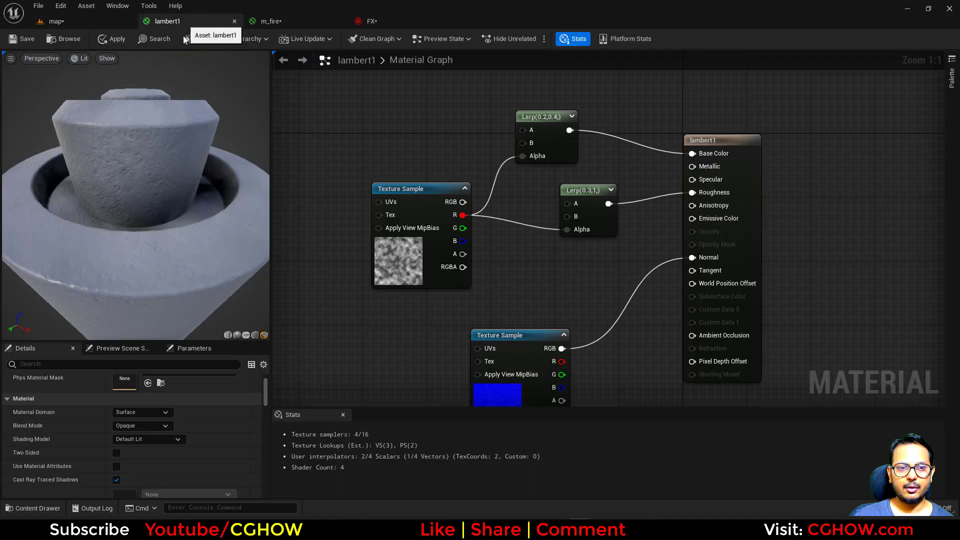
Duplicate the fire emitter in the FX system and place the copy in empty space beyond the GLow emitter
{"action": "left_click", "coordinate": [415, 22]}
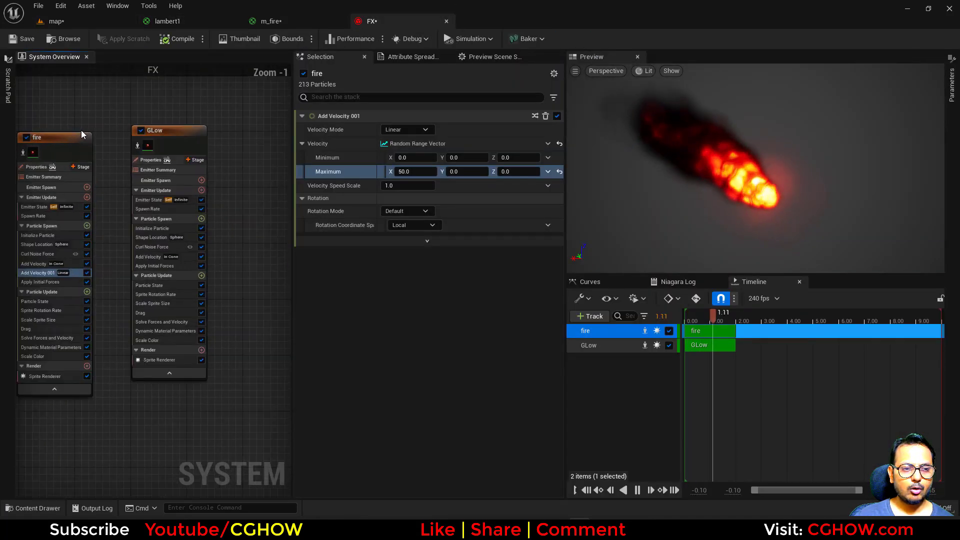
{"action": "right_click_drag", "start_coordinate": [234, 110], "coordinate": [66, 109]}
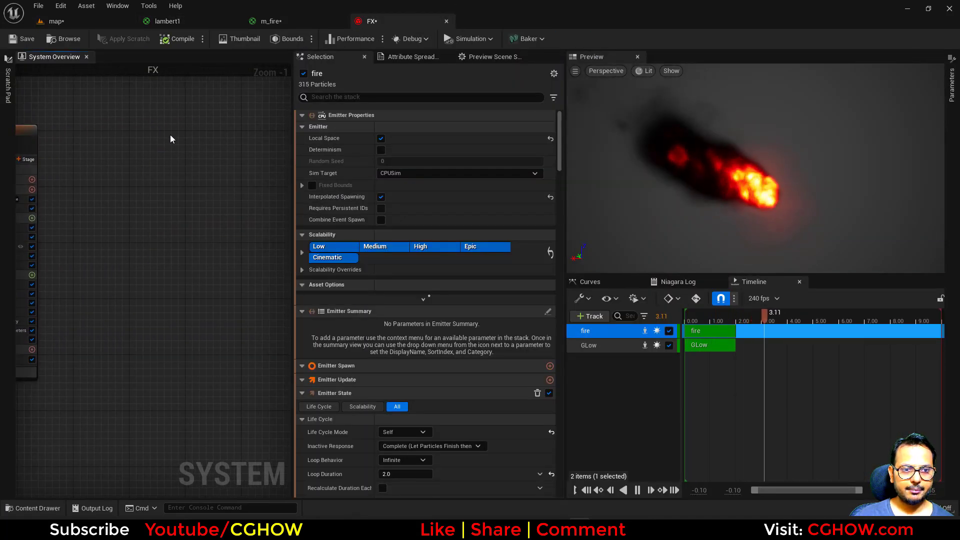
{"action": "left_click", "coordinate": [175, 131]}
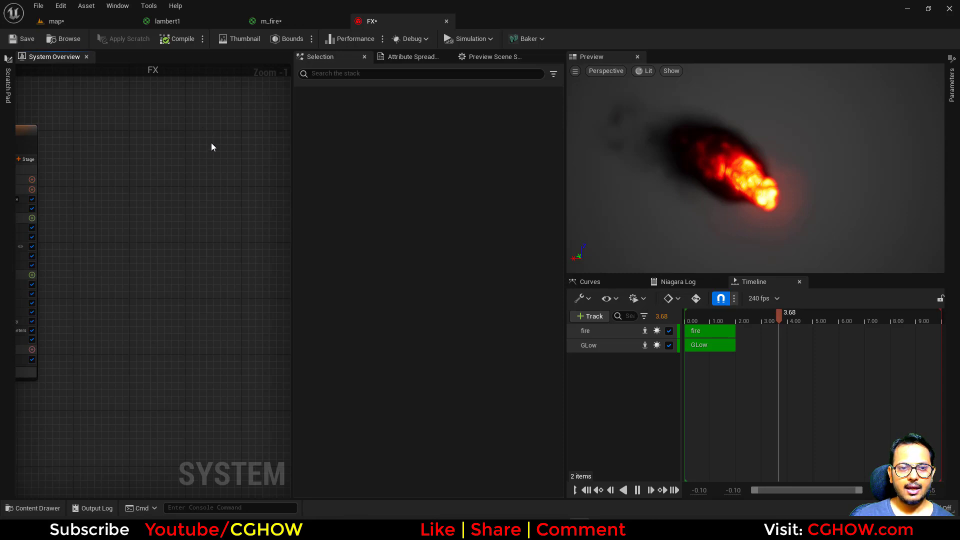
{"action": "scroll", "coordinate": [211, 142], "scroll_direction": "down", "scroll_amount": 1}
{"action": "key", "text": "ctrl+v"}
{"action": "right_click_drag", "start_coordinate": [179, 143], "coordinate": [149, 149]}
{"action": "left_click_drag", "start_coordinate": [194, 146], "coordinate": [264, 144]}
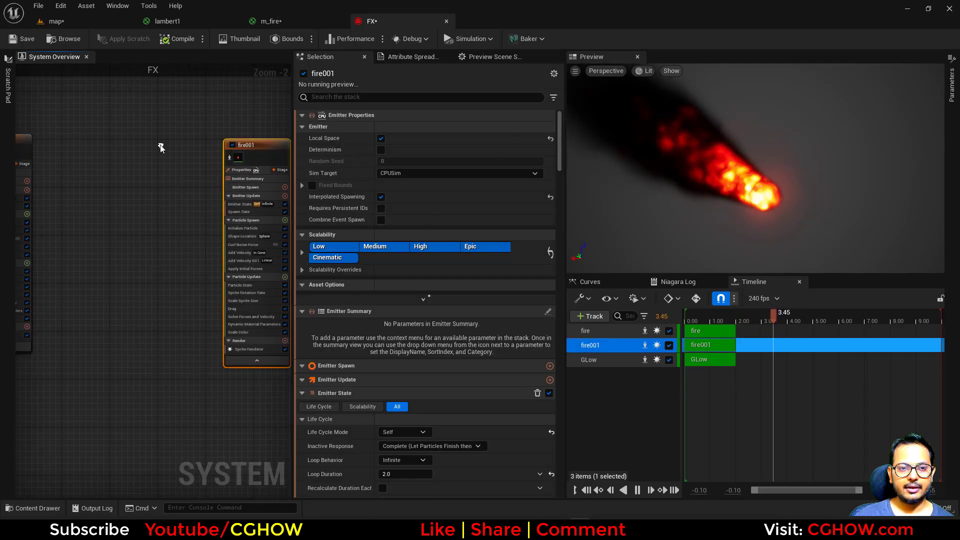
Add a new emitter from the Fountain template beside fire001 and rename it rot_source
{"action": "right_click_drag", "start_coordinate": [161, 148], "coordinate": [138, 153]}
{"action": "scroll", "coordinate": [90, 171], "scroll_direction": "up", "scroll_amount": 2}
{"action": "right_click", "coordinate": [114, 115]}
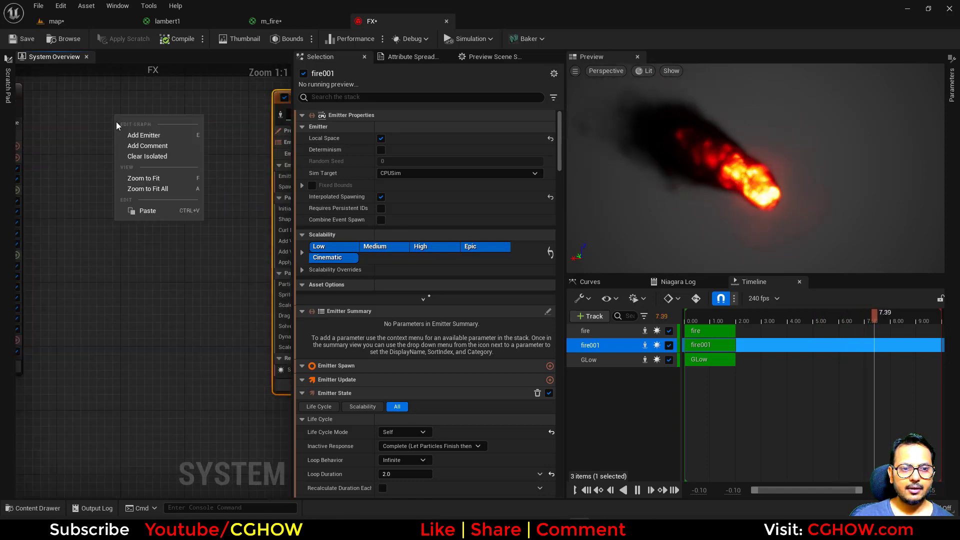
{"action": "left_click", "coordinate": [193, 135]}
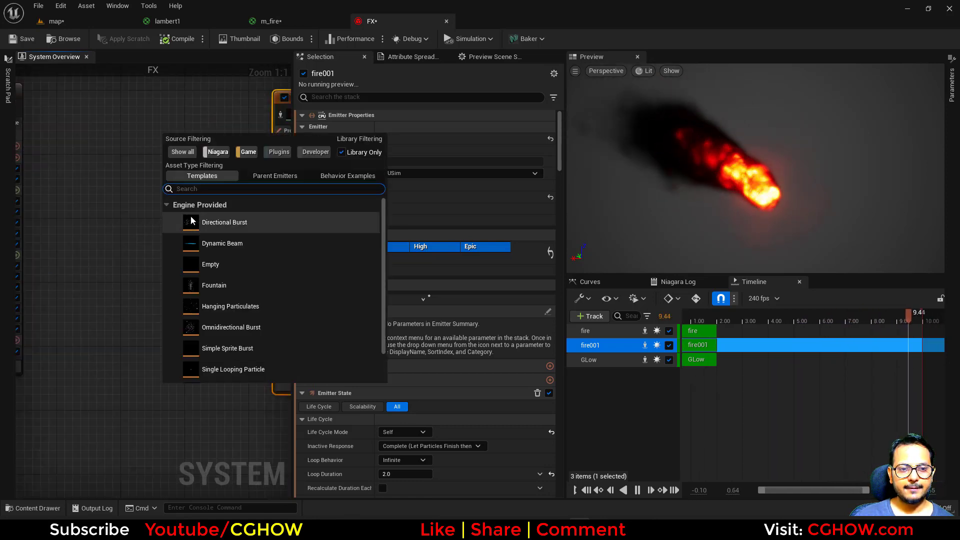
{"action": "double_click", "coordinate": [215, 291]}
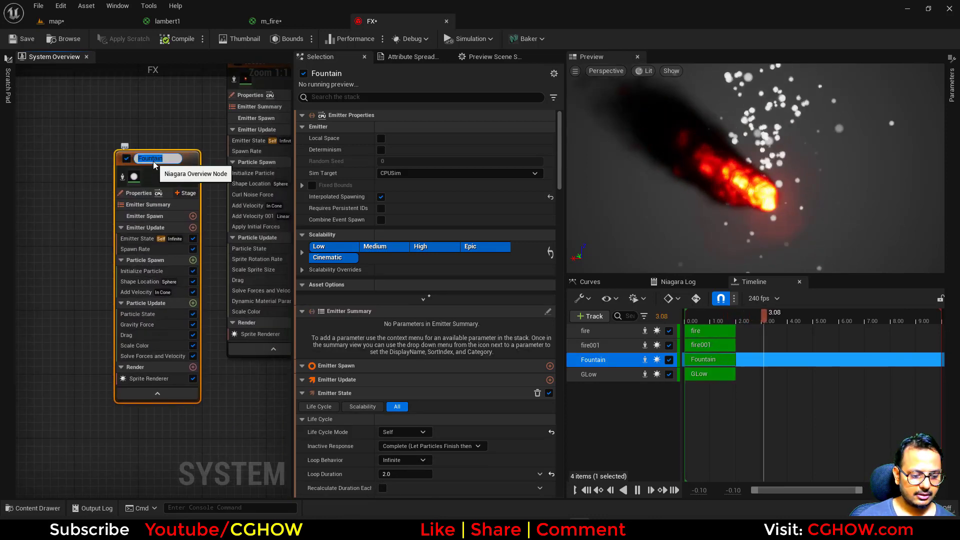
{"action": "type", "text": "rot_source"}
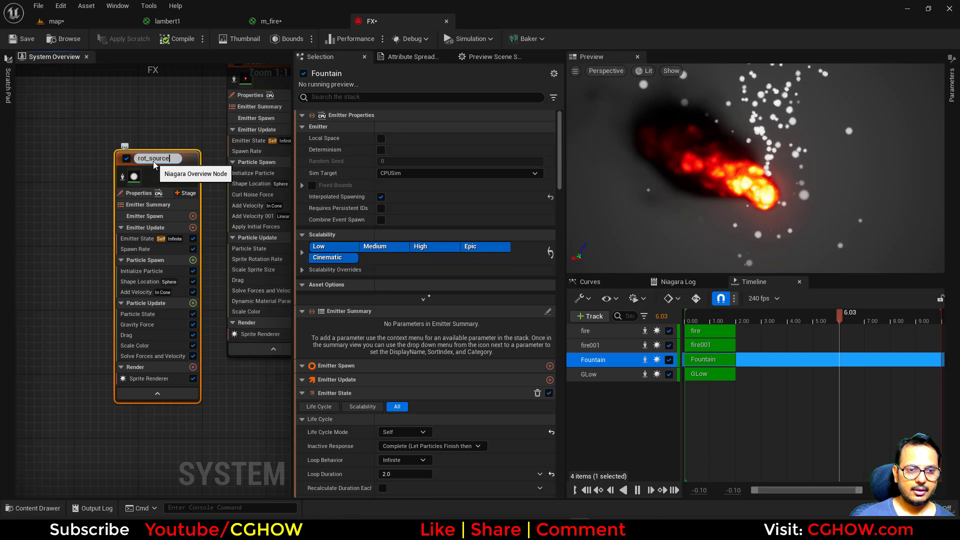
{"action": "key", "text": "Return"}
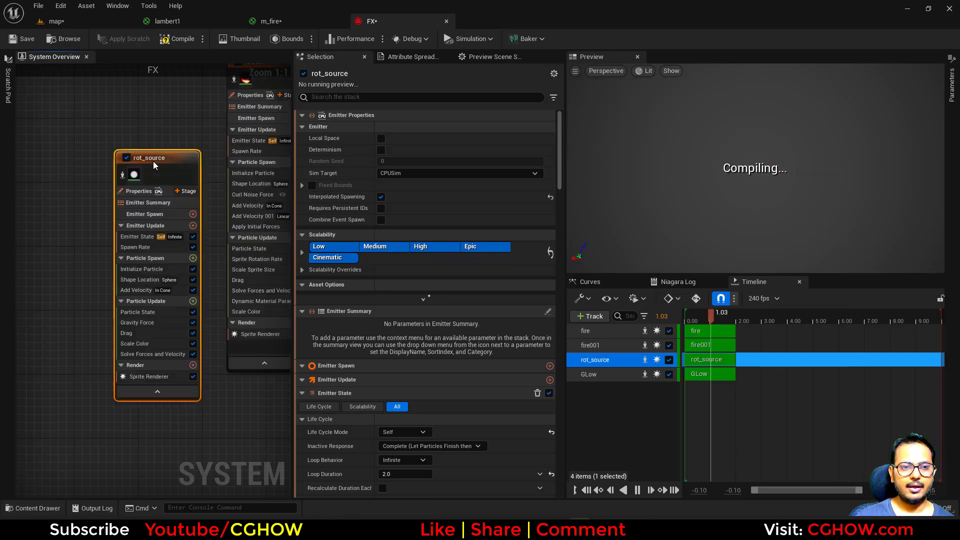
Remove the Scale Color, Drag, Gravity Force, Add Velocity and Shape Location modules from the rot_source emitter
{"action": "left_click", "coordinate": [149, 346], "text": "ctrl"}
{"action": "left_click", "coordinate": [145, 334], "text": "ctrl"}
{"action": "left_click", "coordinate": [145, 323], "text": "ctrl"}
{"action": "left_click", "coordinate": [146, 291], "text": "ctrl"}
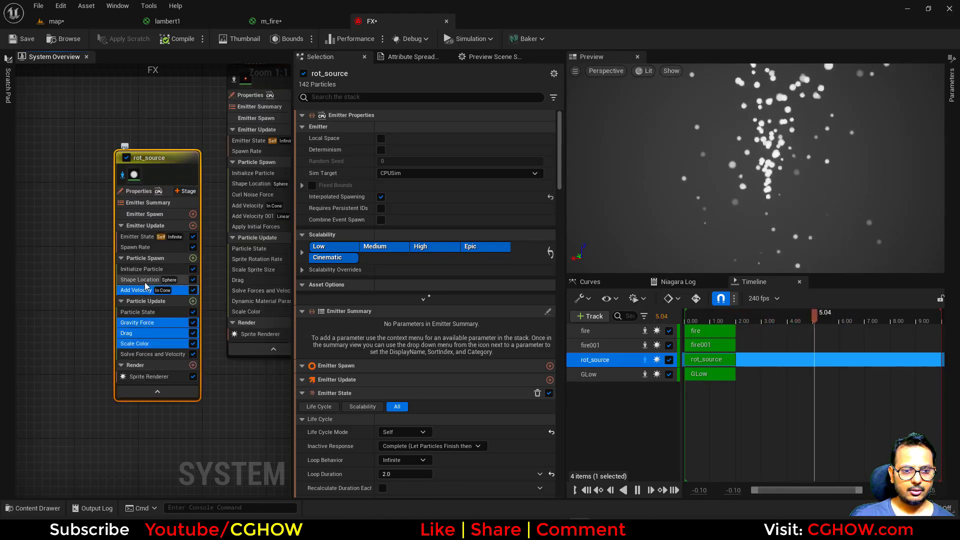
{"action": "left_click", "coordinate": [146, 282], "text": "ctrl"}
{"action": "key", "text": "Delete"}
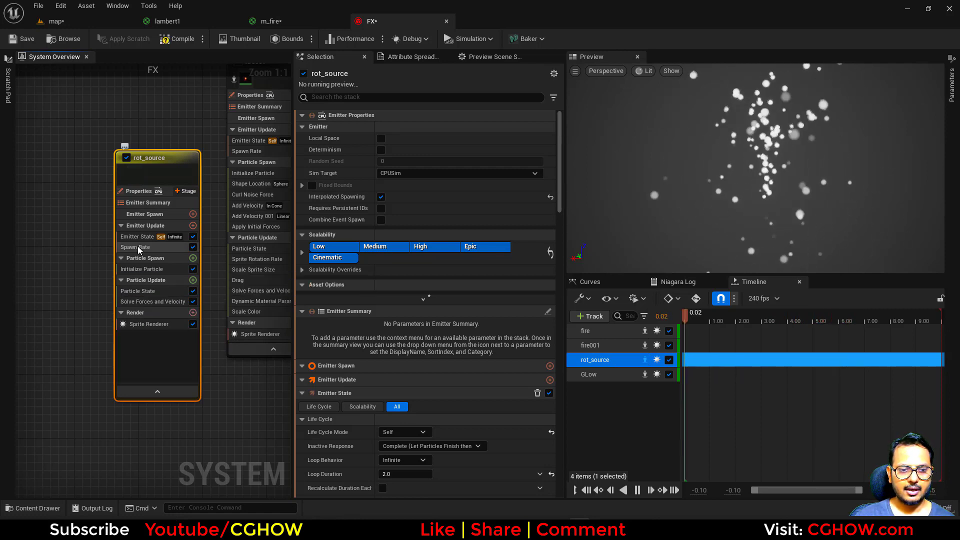
Replace the Spawn Rate module of rot_source with Spawn Burst Instantaneous in Emitter Update
{"action": "left_click", "coordinate": [138, 248]}
{"action": "key", "text": "Delete"}
{"action": "left_click", "coordinate": [193, 225]}
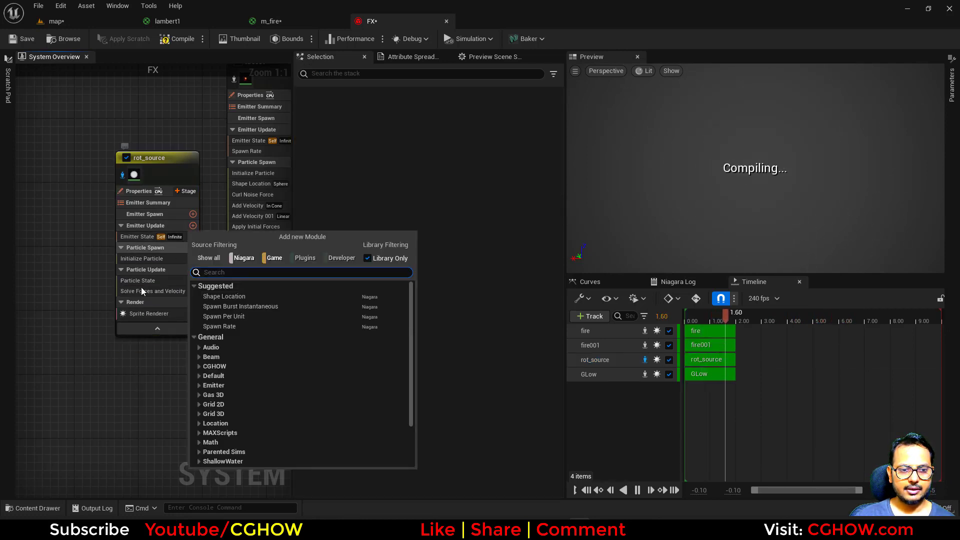
{"action": "left_click", "coordinate": [226, 305]}
Set the rot_source loop behavior to Once and disable killing particles when their lifetime elapses in Particle State
{"action": "left_click", "coordinate": [145, 236]}
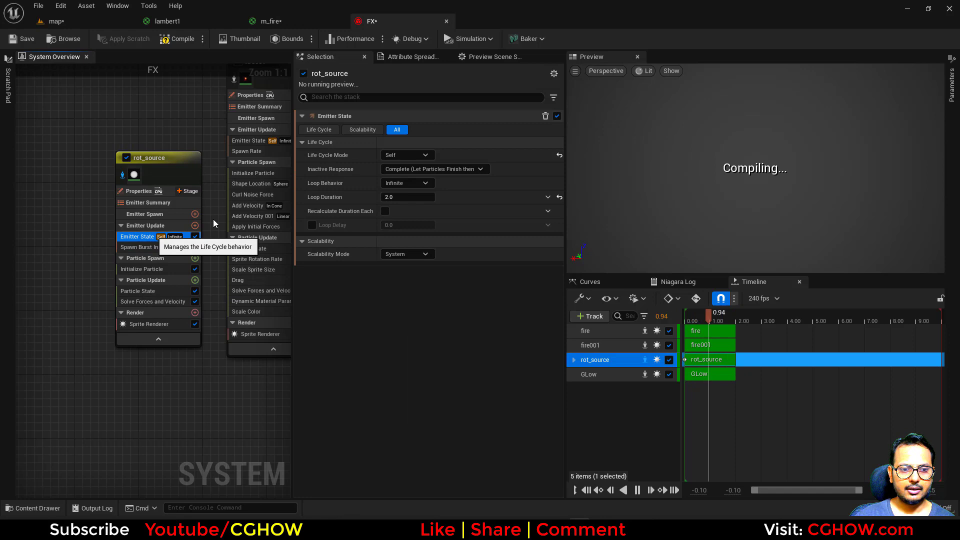
{"action": "left_click", "coordinate": [407, 184]}
{"action": "left_click", "coordinate": [398, 209]}
{"action": "left_click", "coordinate": [135, 291]}
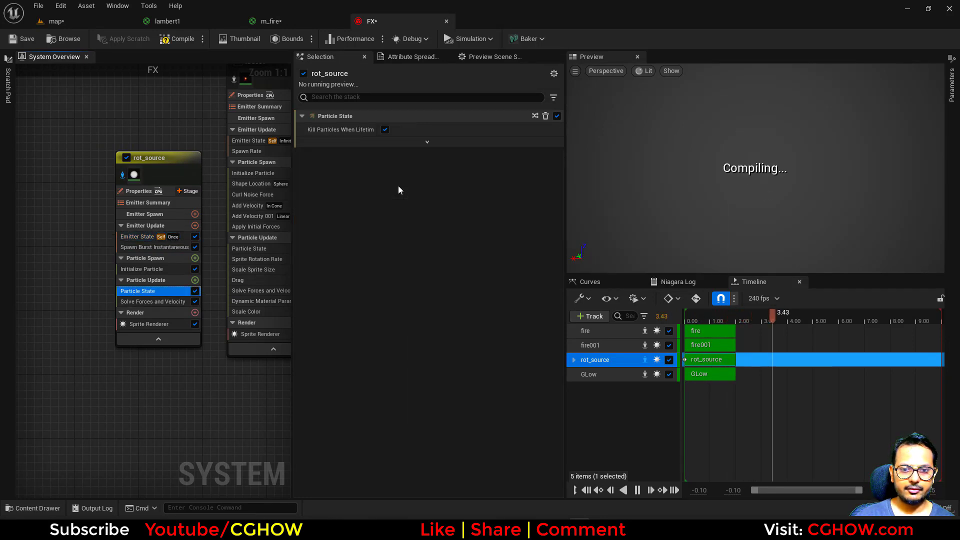
{"action": "left_click", "coordinate": [385, 130]}
Add a Rotate Around Point module to rot_source's Particle Update with a rotation rate of 1 and a radius of 100
{"action": "left_click", "coordinate": [197, 280]}
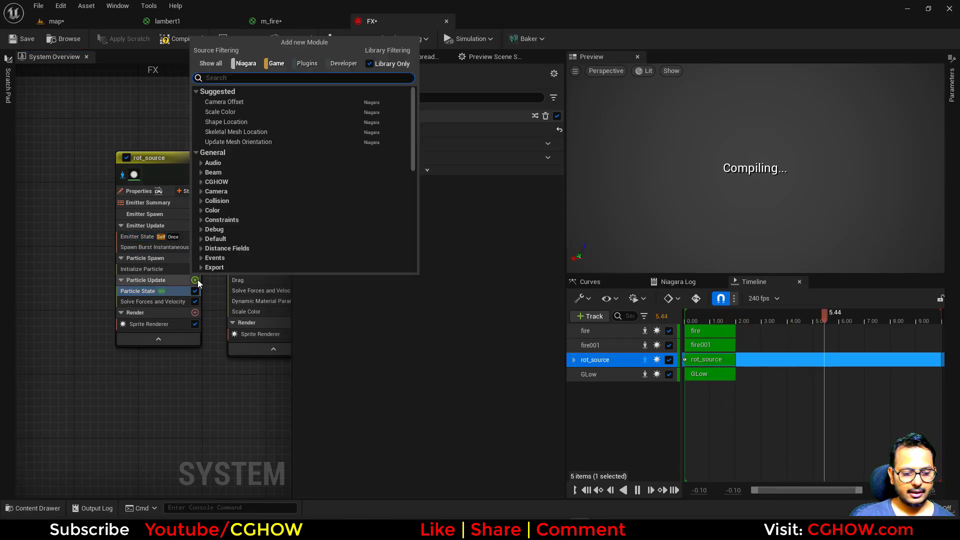
{"action": "type", "text": "rotat"}
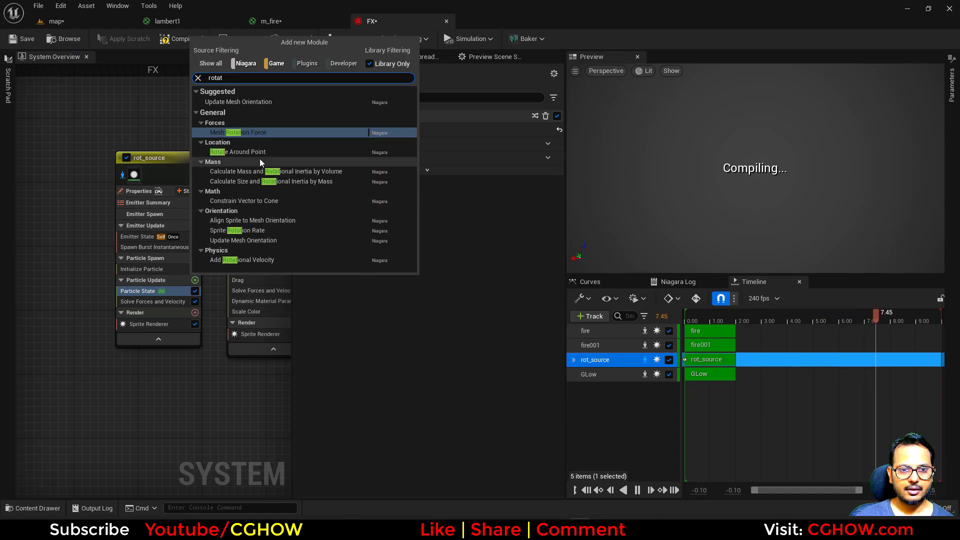
{"action": "left_click", "coordinate": [257, 153]}
{"action": "left_click", "coordinate": [400, 152]}
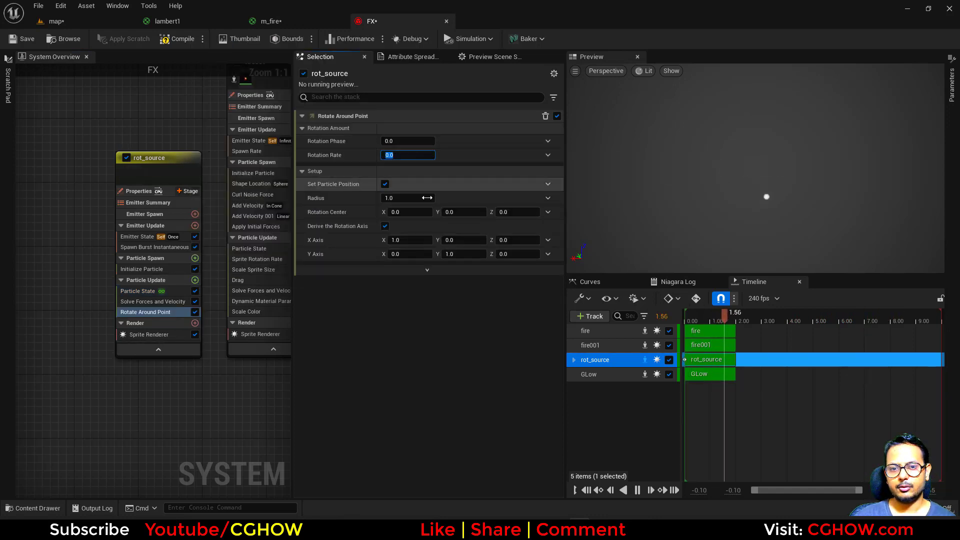
{"action": "type", "text": "1"}
{"action": "key", "text": "Return"}
{"action": "left_click", "coordinate": [405, 198]}
{"action": "type", "text": "100"}
{"action": "key", "text": "Return"}
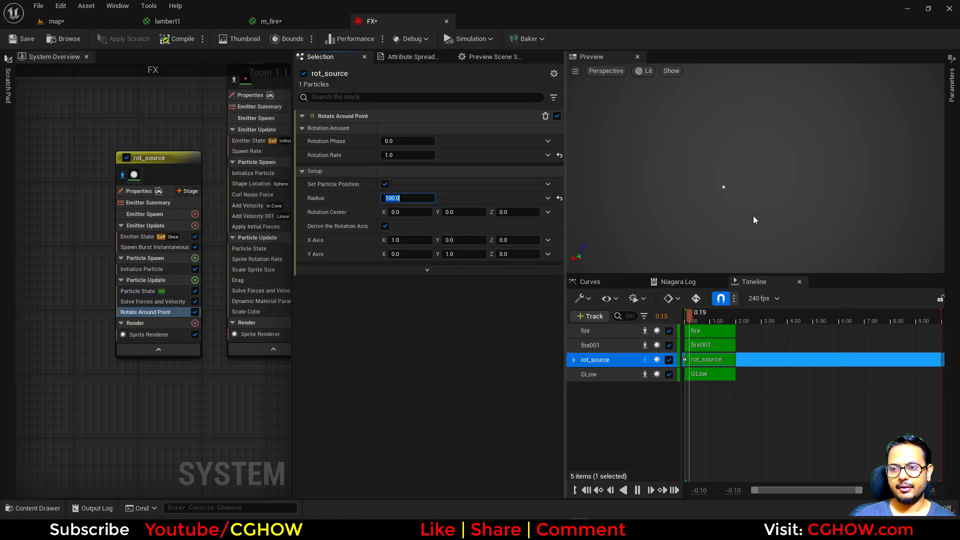
{"action": "left_click", "coordinate": [706, 220]}
Turn off isolation for the rot_source emitter and open its name for editing
{"action": "right_click_drag", "start_coordinate": [214, 388], "coordinate": [141, 428]}
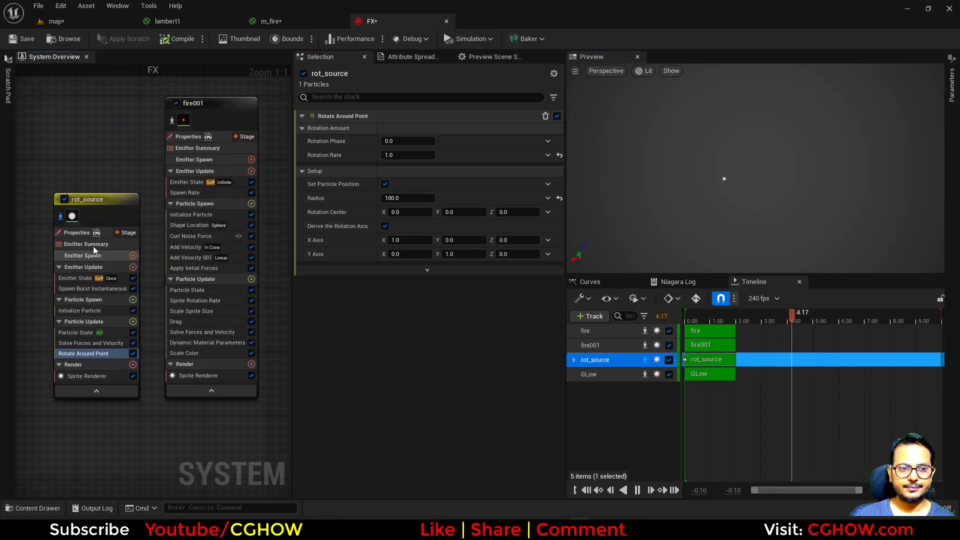
{"action": "left_click", "coordinate": [61, 217]}
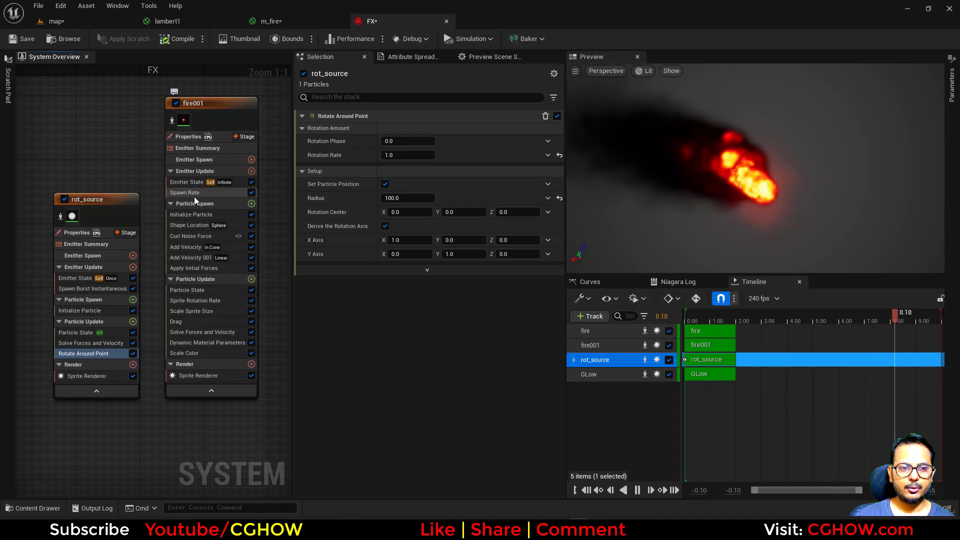
{"action": "left_click", "coordinate": [93, 201]}
{"action": "left_click", "coordinate": [93, 201]}
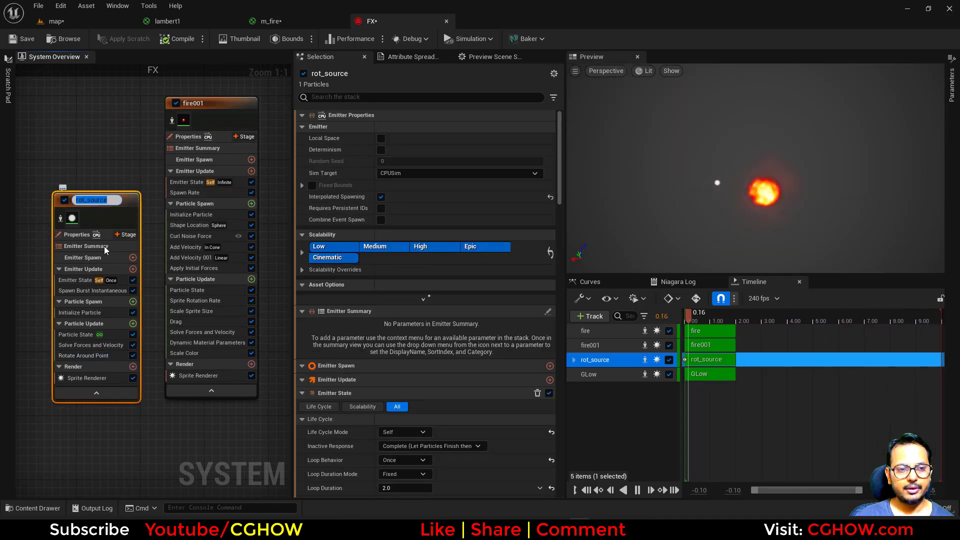
{"action": "left_click", "coordinate": [129, 435]}
Replace the Spawn Rate module of fire001 with Spawn Particles from Other Emitter in Emitter Update
{"action": "left_click", "coordinate": [202, 192]}
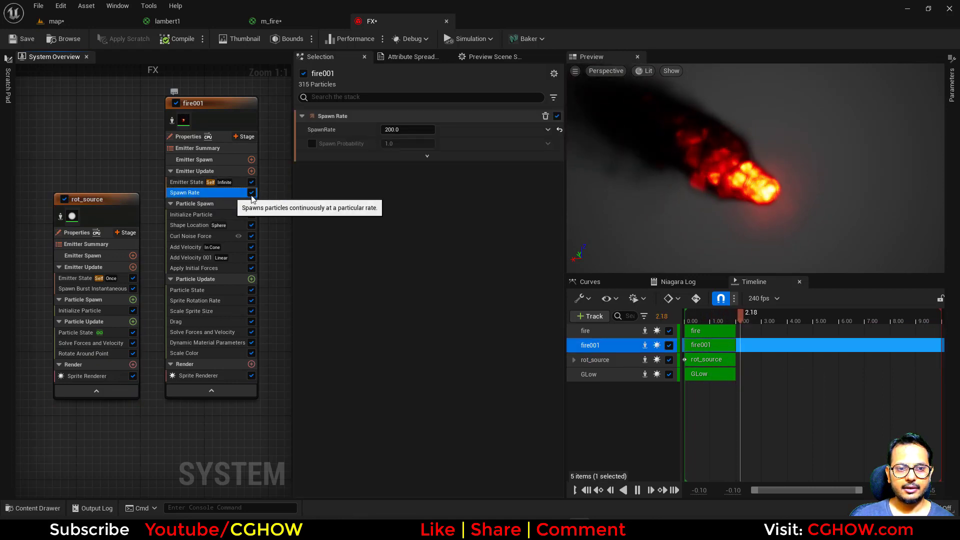
{"action": "key", "text": "Delete"}
{"action": "left_click", "coordinate": [251, 171]}
{"action": "type", "text": "fro"}
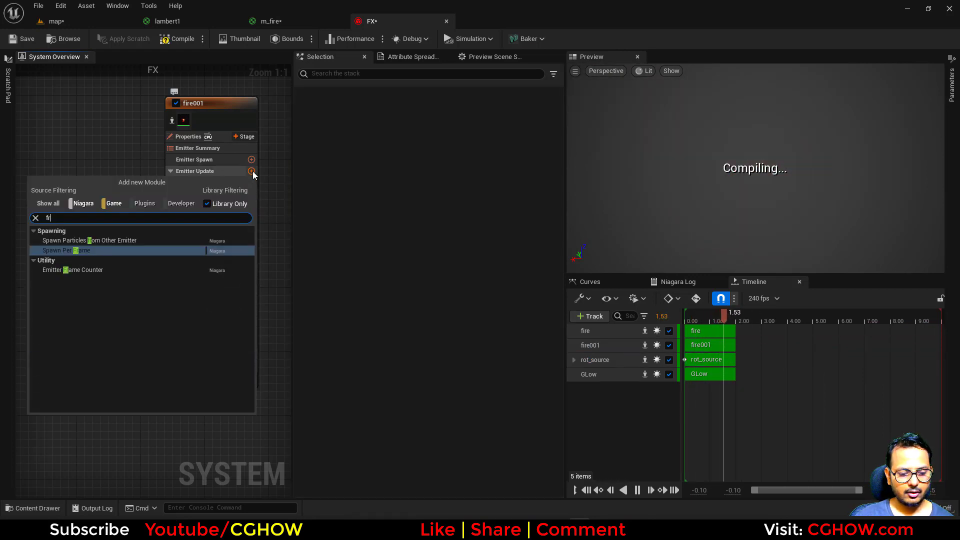
{"action": "left_click", "coordinate": [109, 241]}
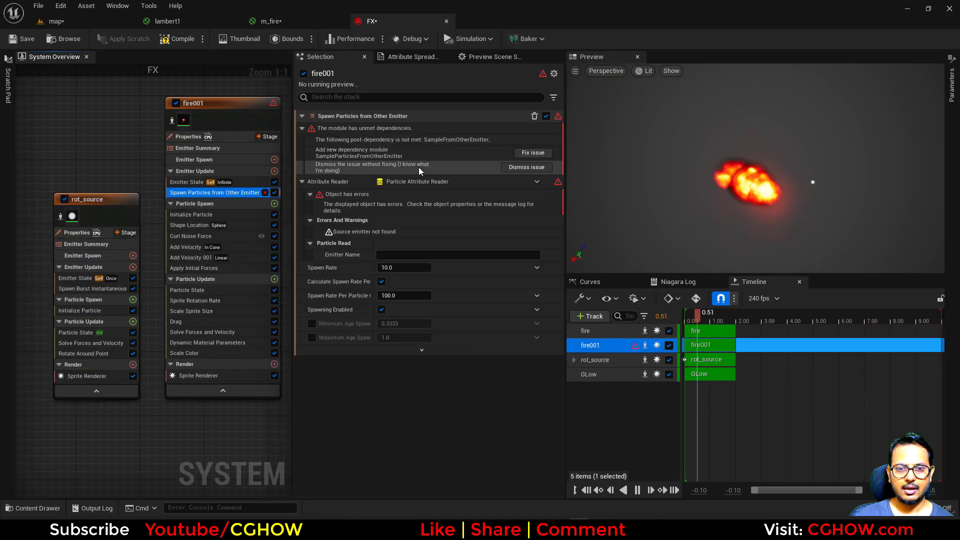
Set rot_source as the attribute reader's emitter name and add the missing Sample Particles from Other Emitter dependency module
{"action": "left_click", "coordinate": [433, 255]}
{"action": "type", "text": "rot_source"}
{"action": "key", "text": "Return"}
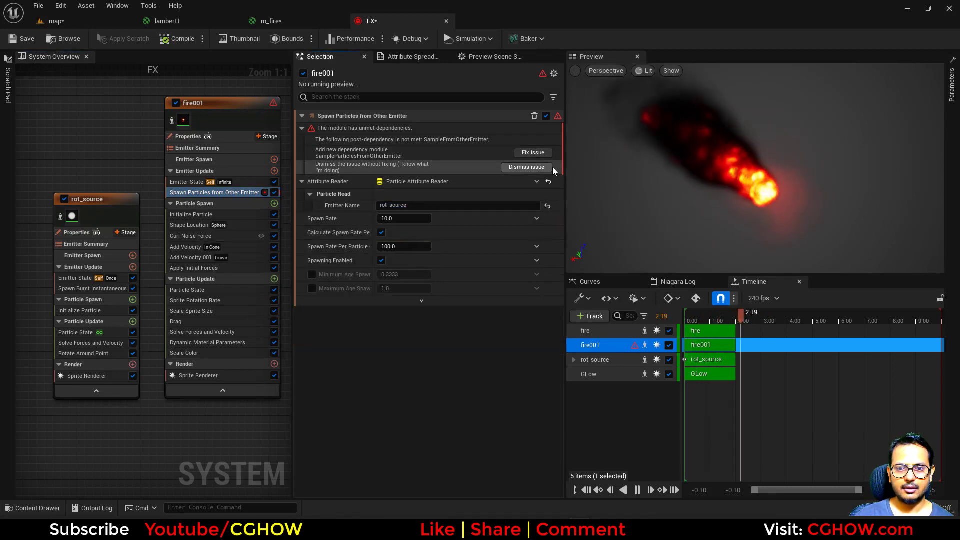
{"action": "left_click", "coordinate": [546, 155]}
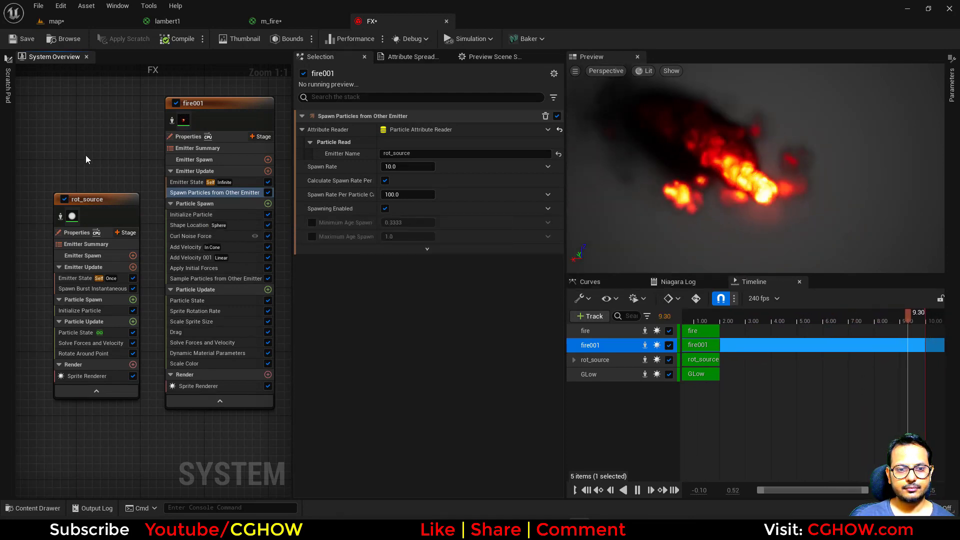
Set fire001's spawn rate to 100 and its spawn rate per particle cap to 10000
{"action": "right_click_drag", "start_coordinate": [86, 154], "coordinate": [56, 150]}
{"action": "left_click", "coordinate": [390, 167]}
{"action": "type", "text": "100"}
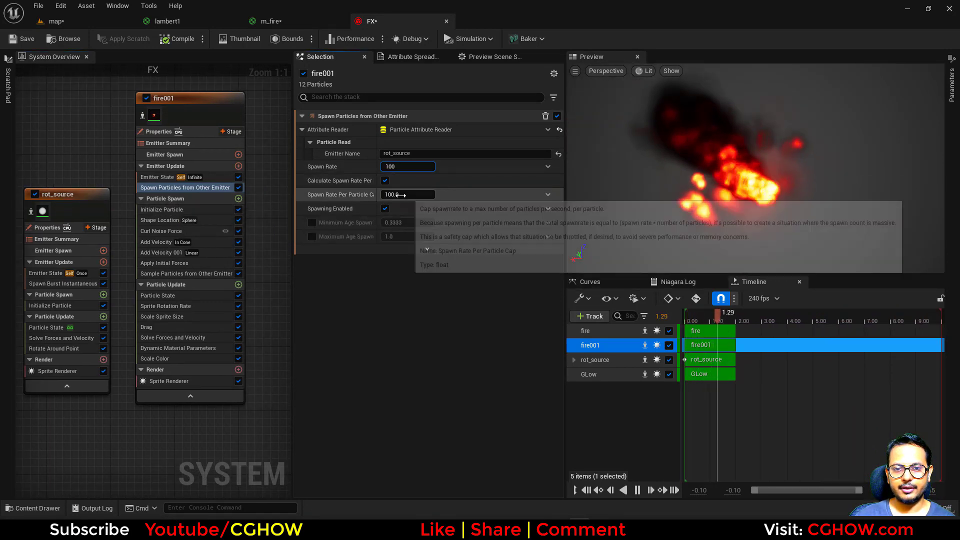
{"action": "left_click", "coordinate": [395, 195]}
{"action": "type", "text": "10000"}
{"action": "key", "text": "Return"}
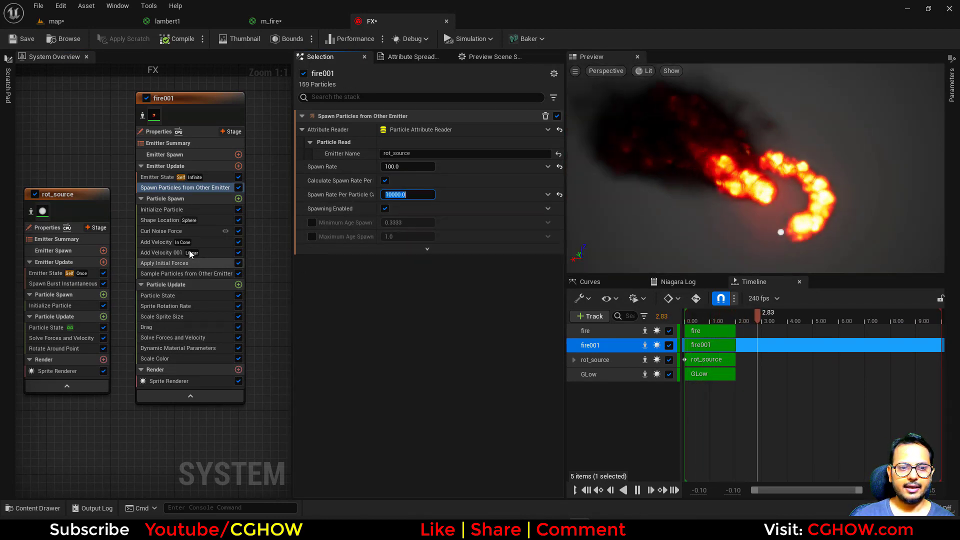
Delete both the linear and the in-cone Add Velocity modules from the fire001 emitter
{"action": "left_click", "coordinate": [160, 253]}
{"action": "key", "text": "Delete"}
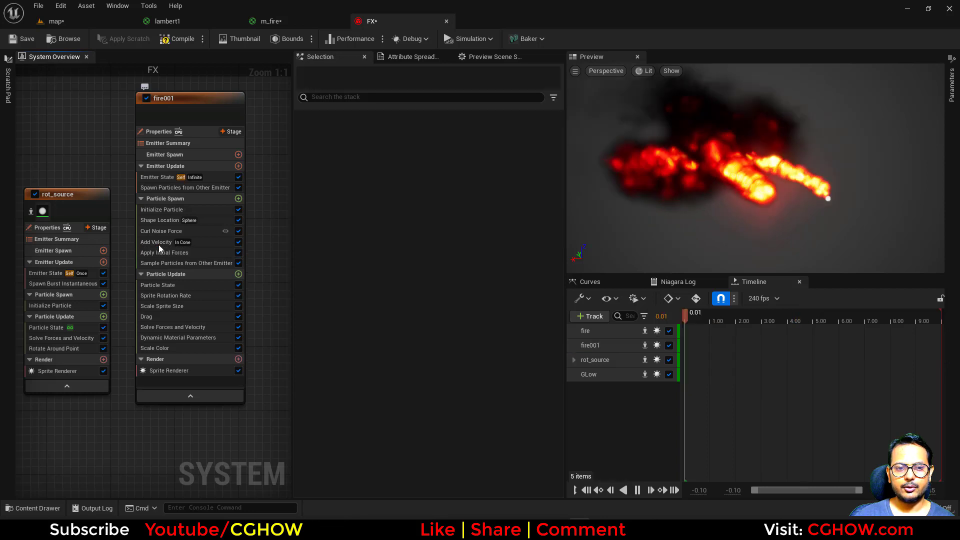
{"action": "left_click", "coordinate": [158, 243]}
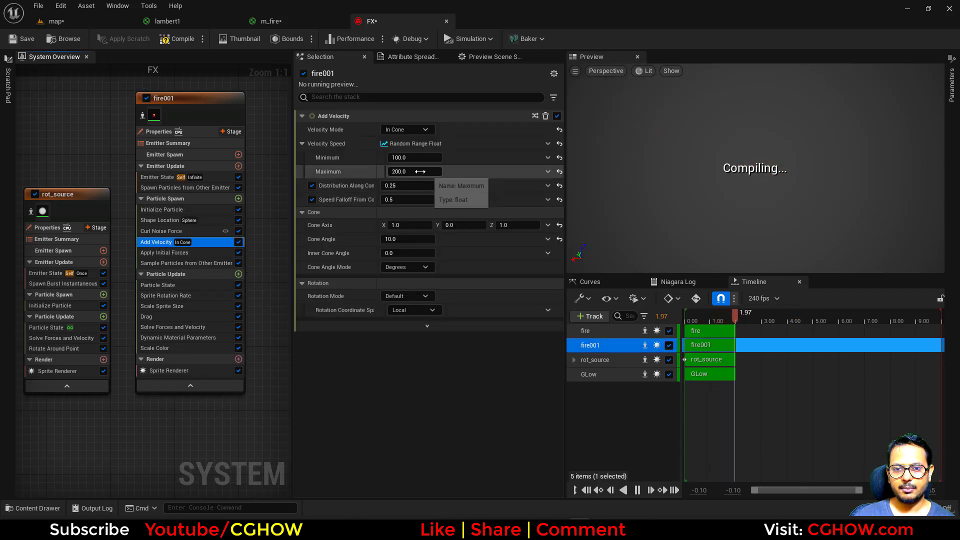
{"action": "key", "text": "Delete"}
Add a Gravity Force module to fire001's Particle Update and set its Z gravity to 100
{"action": "left_click", "coordinate": [164, 232]}
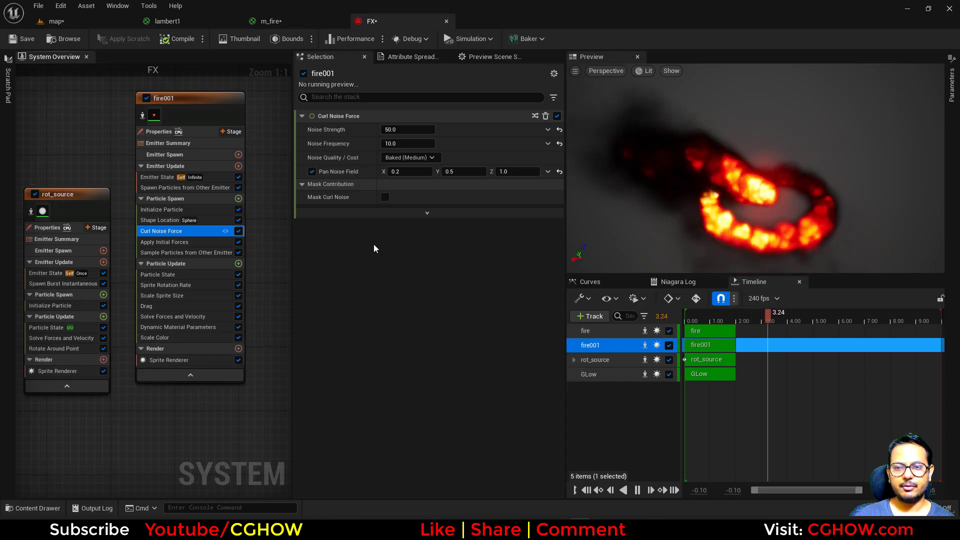
{"action": "left_click", "coordinate": [238, 263]}
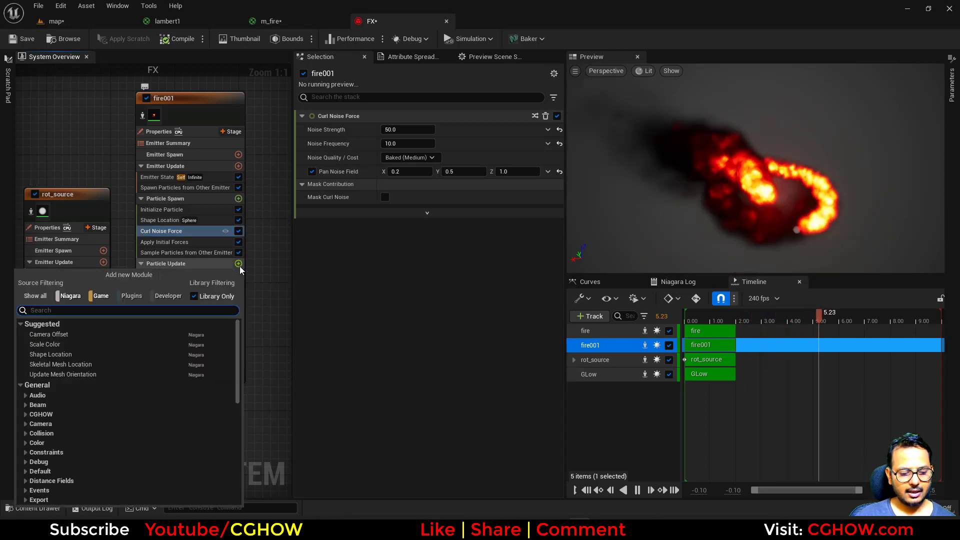
{"action": "type", "text": "gra"}
{"action": "left_click", "coordinate": [53, 411]}
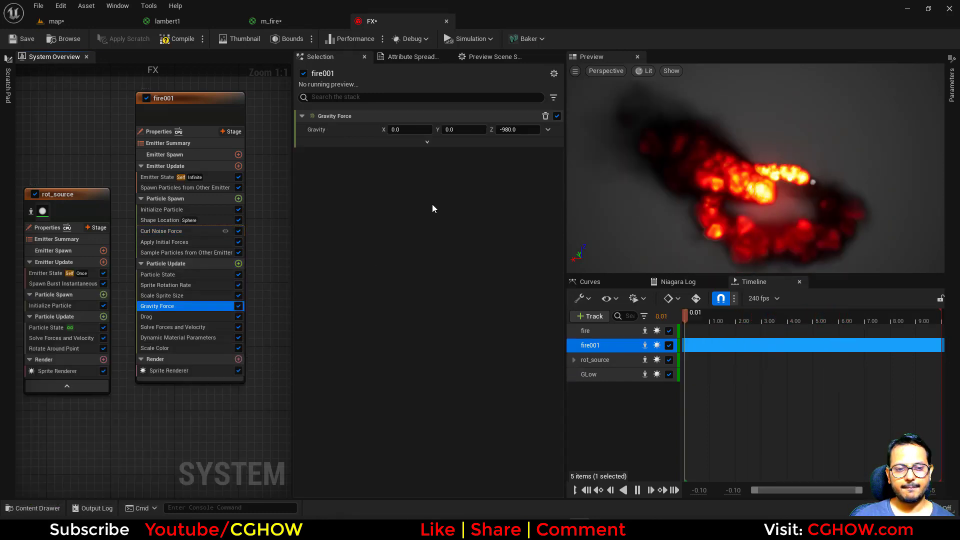
{"action": "left_click", "coordinate": [518, 130]}
{"action": "type", "text": "100"}
{"action": "key", "text": "Return"}
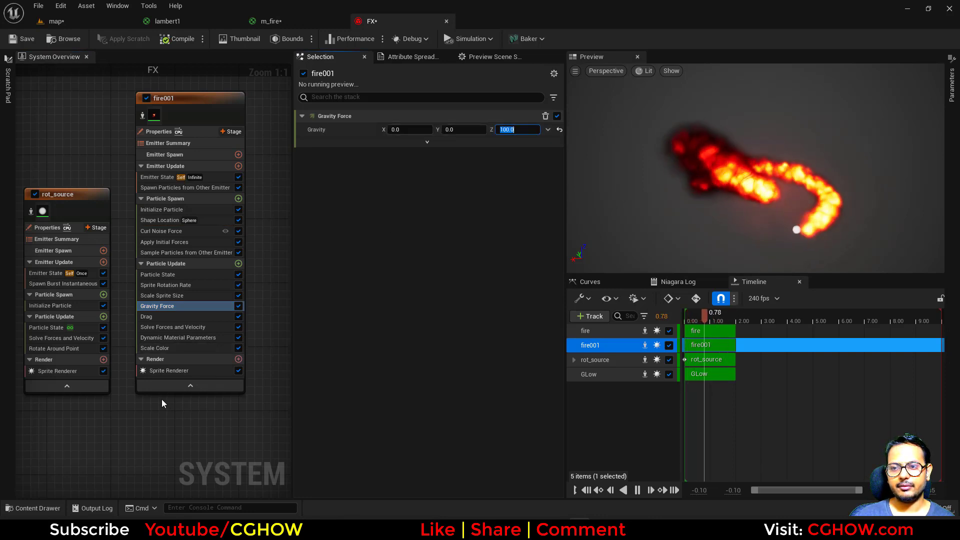
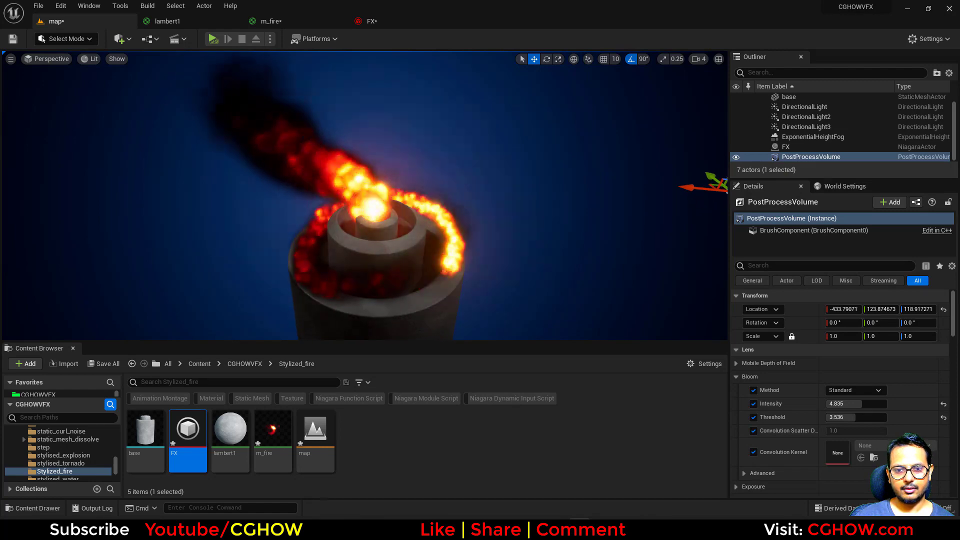
Set rot_source's Rotate Around Point rotation rate to 0.3 and check the slower circling fire in the level
{"action": "left_click", "coordinate": [388, 22]}
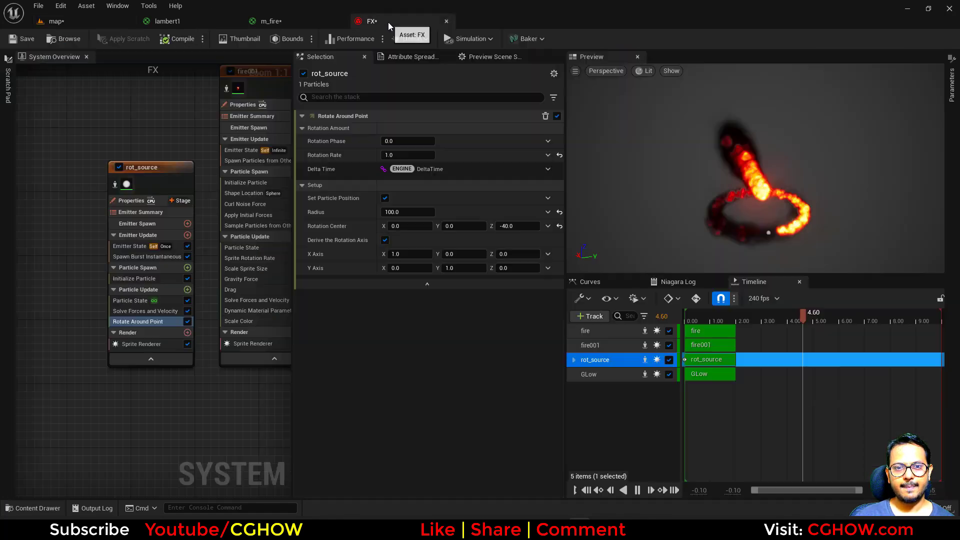
{"action": "left_click", "coordinate": [394, 156]}
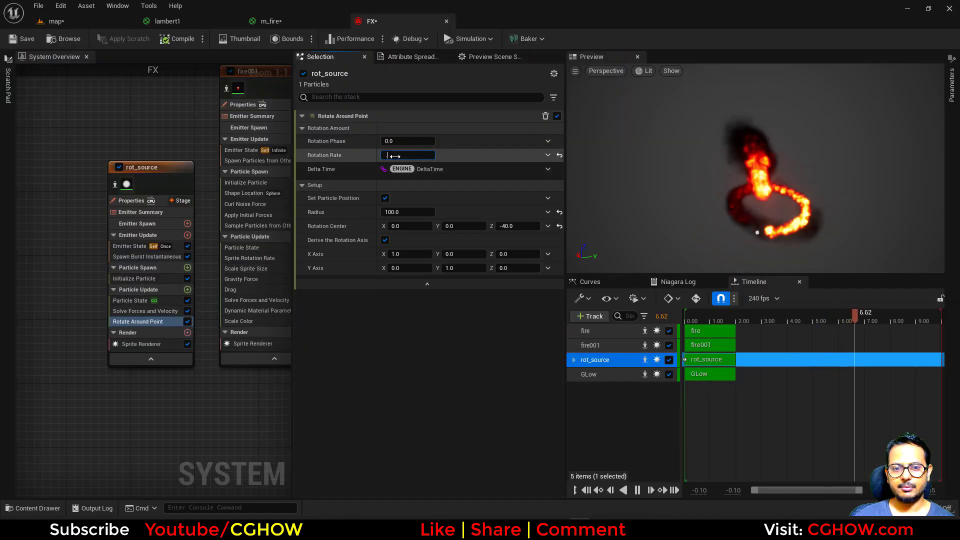
{"action": "type", "text": "0.2"}
{"action": "key", "text": "Return"}
{"action": "left_click", "coordinate": [103, 23]}
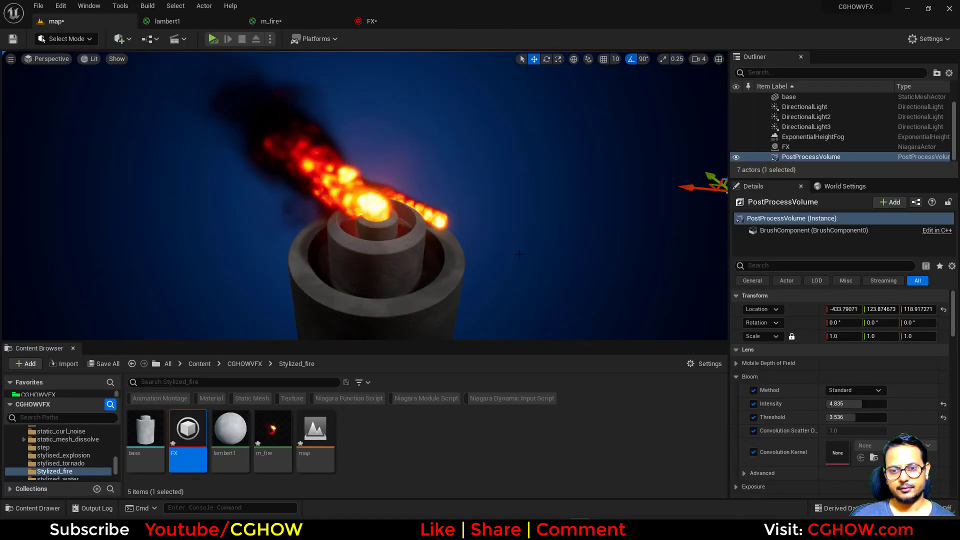
{"action": "left_click_drag", "start_coordinate": [429, 77], "coordinate": [441, 64], "text": "alt"}
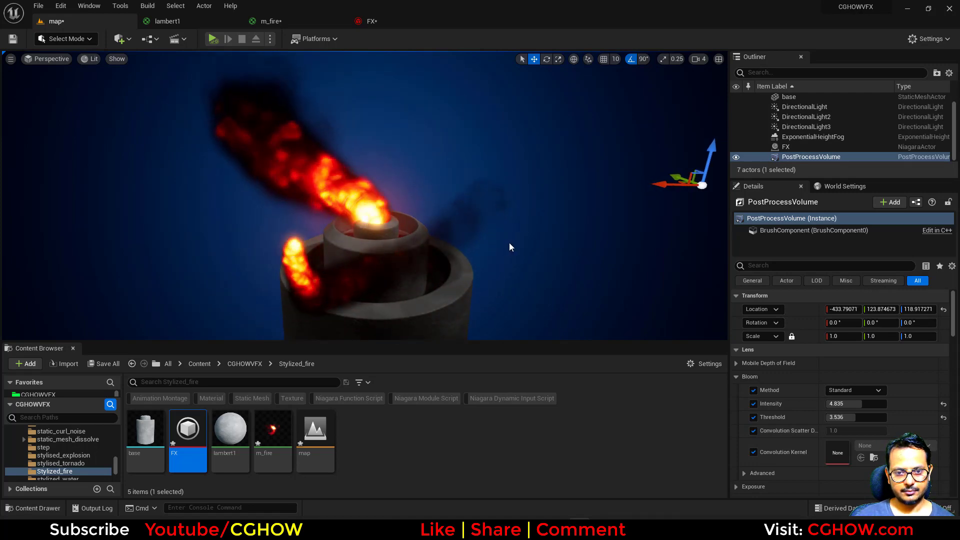
Try a noise frequency of 20 and a noise strength of about 223 in fire001's Curl Noise Force
{"action": "left_click", "coordinate": [372, 21]}
{"action": "right_click_drag", "start_coordinate": [133, 154], "coordinate": [39, 163]}
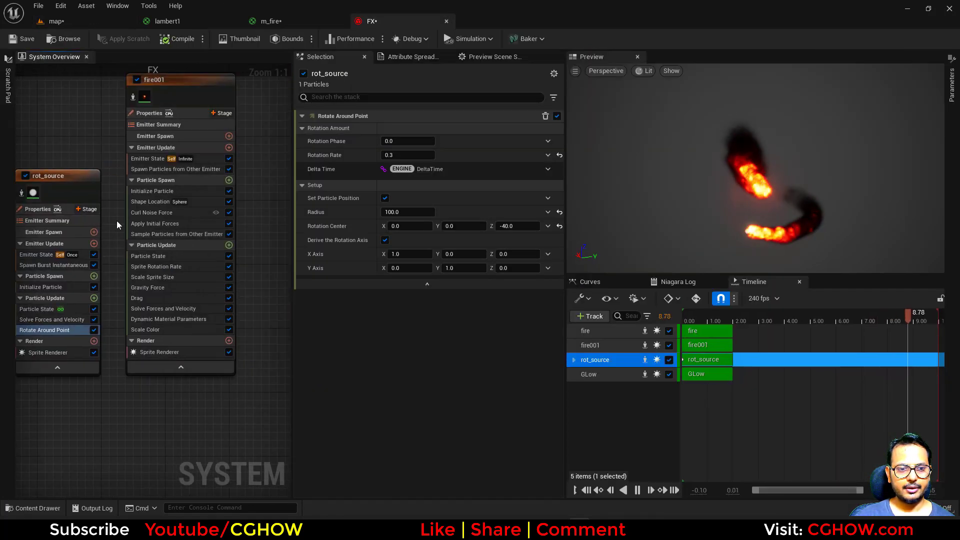
{"action": "left_click", "coordinate": [161, 212]}
{"action": "left_click", "coordinate": [407, 142]}
{"action": "type", "text": "20"}
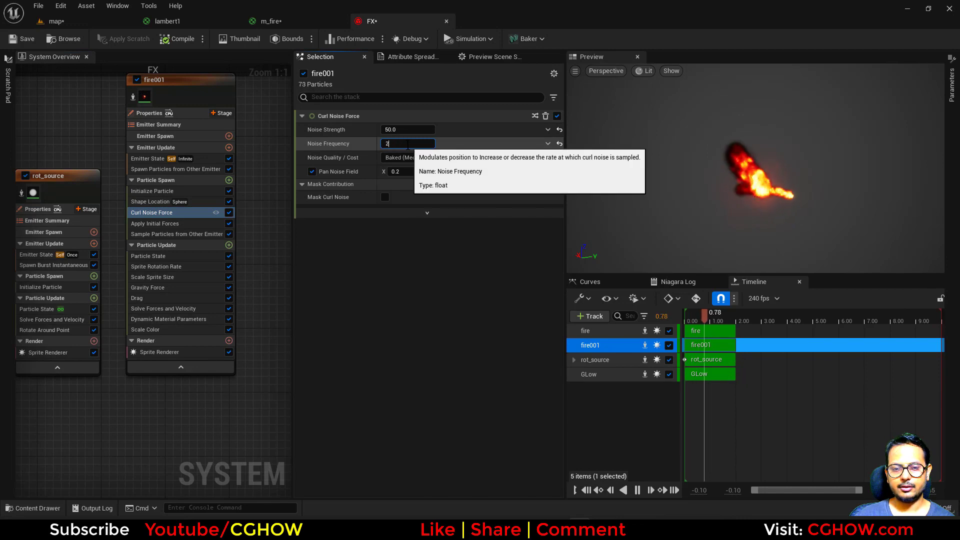
{"action": "key", "text": "Return"}
{"action": "left_click_drag", "start_coordinate": [399, 130], "coordinate": [425, 130]}
{"action": "left_click", "coordinate": [79, 20]}
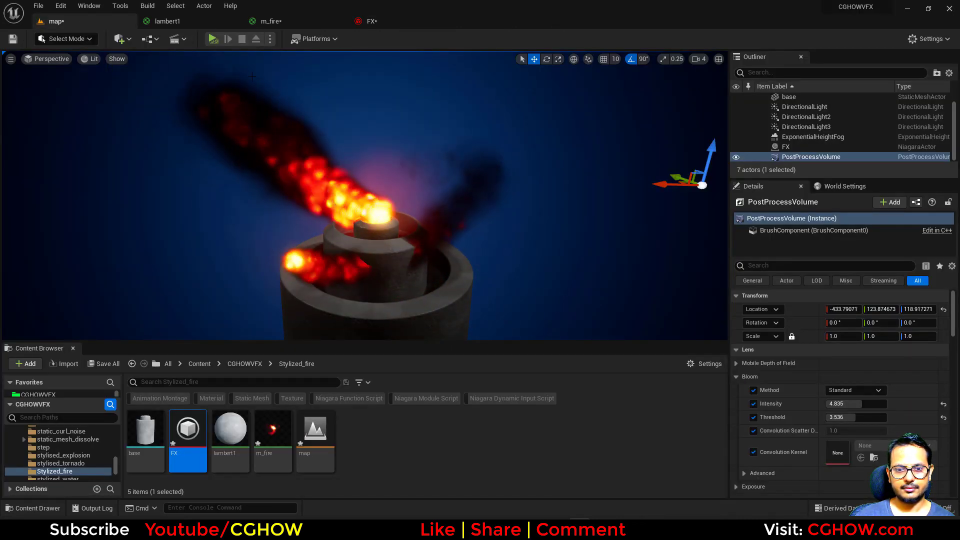
Try a Curl Noise Force frequency of about 38 for fire001 and check the trail in the level
{"action": "left_click", "coordinate": [370, 23]}
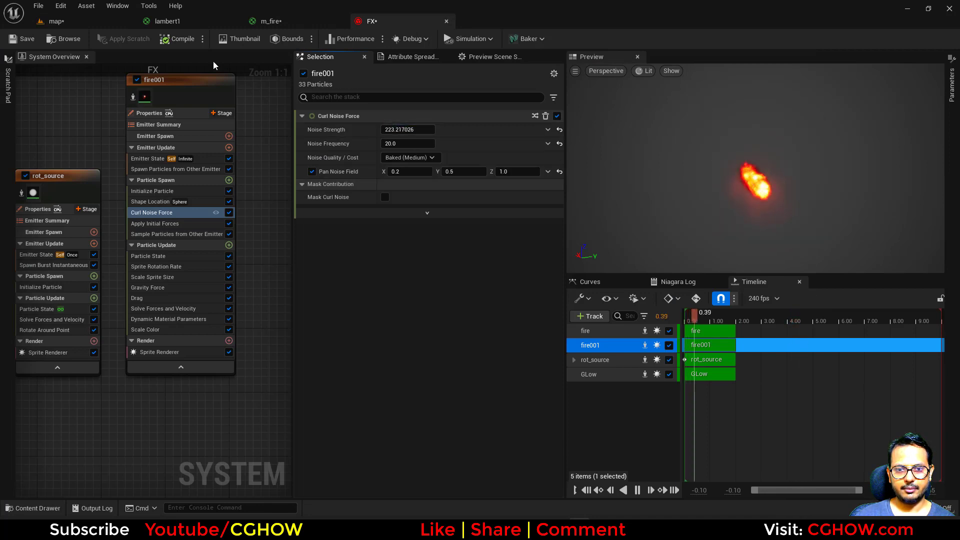
{"action": "mouse_move", "coordinate": [408, 141]}
{"action": "left_mouse_down"}
{"action": "mouse_move", "coordinate": [417, 141]}
{"action": "mouse_move", "coordinate": [400, 143]}
{"action": "left_mouse_up"}
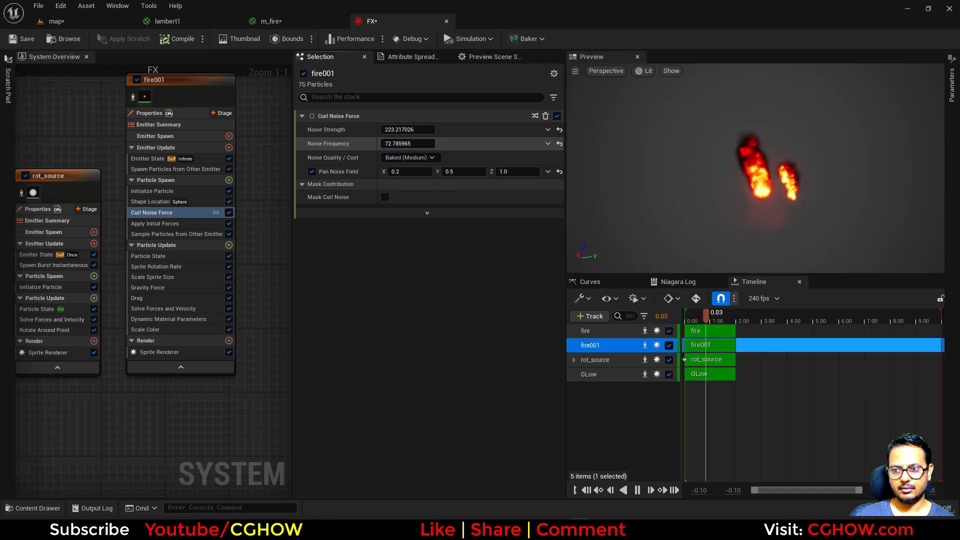
{"action": "left_click_drag", "start_coordinate": [407, 143], "coordinate": [405, 143]}
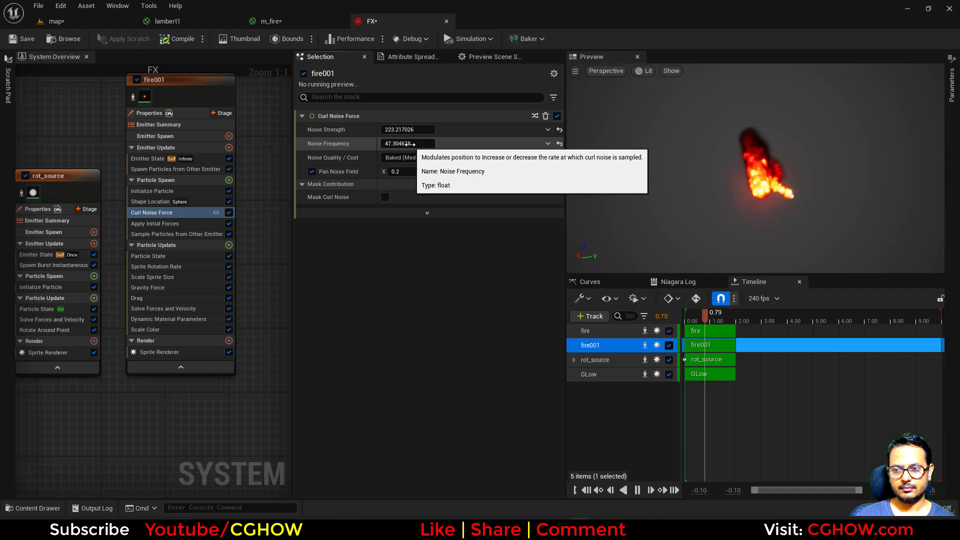
{"action": "left_click_drag", "start_coordinate": [411, 143], "coordinate": [404, 144]}
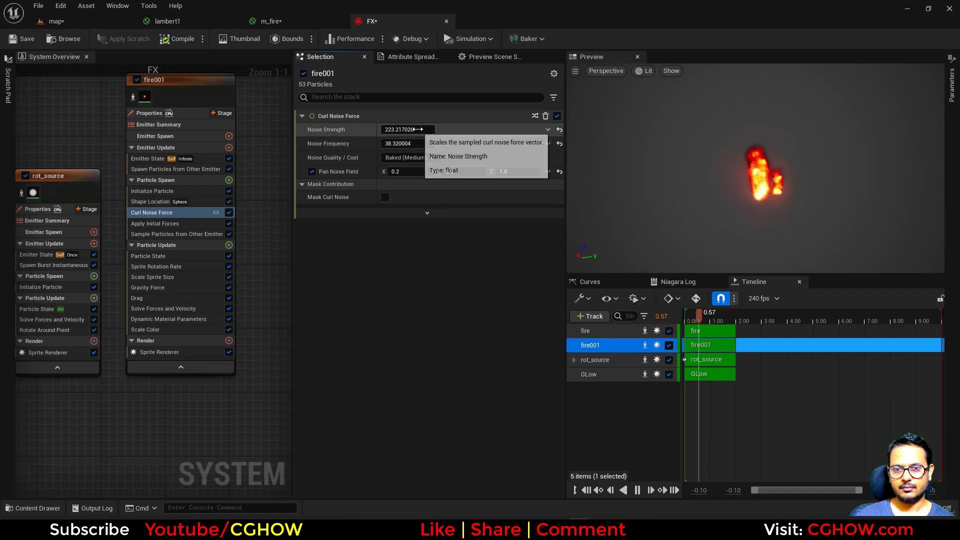
{"action": "left_click", "coordinate": [62, 20]}
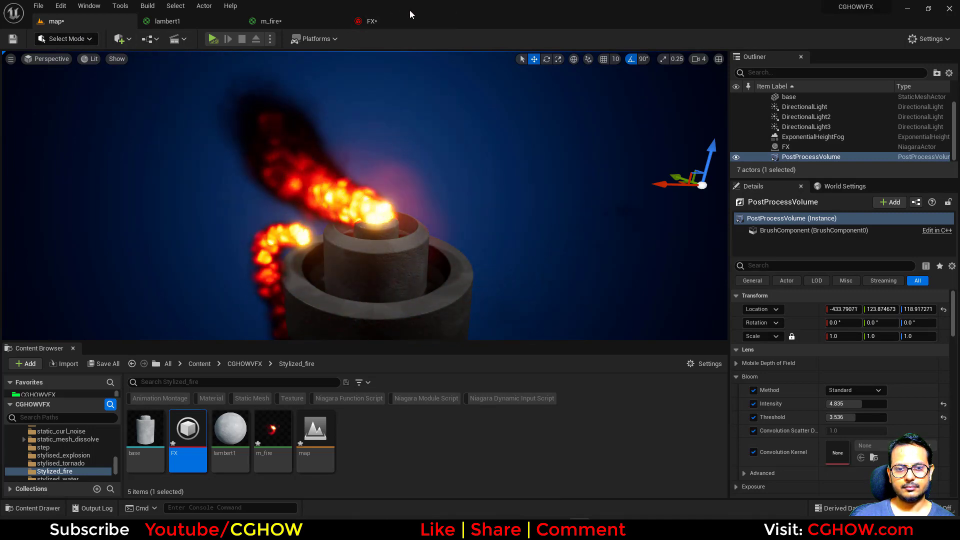
Try a noise frequency of about 46 and a noise strength of about 148 for fire001's curl noise
{"action": "left_click", "coordinate": [397, 21]}
{"action": "left_click_drag", "start_coordinate": [416, 143], "coordinate": [430, 143]}
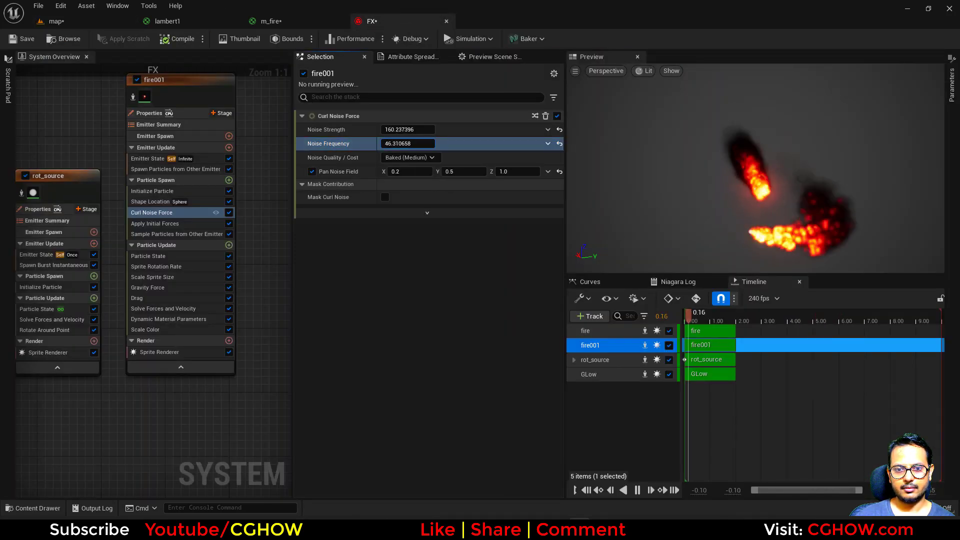
{"action": "left_click", "coordinate": [67, 25]}
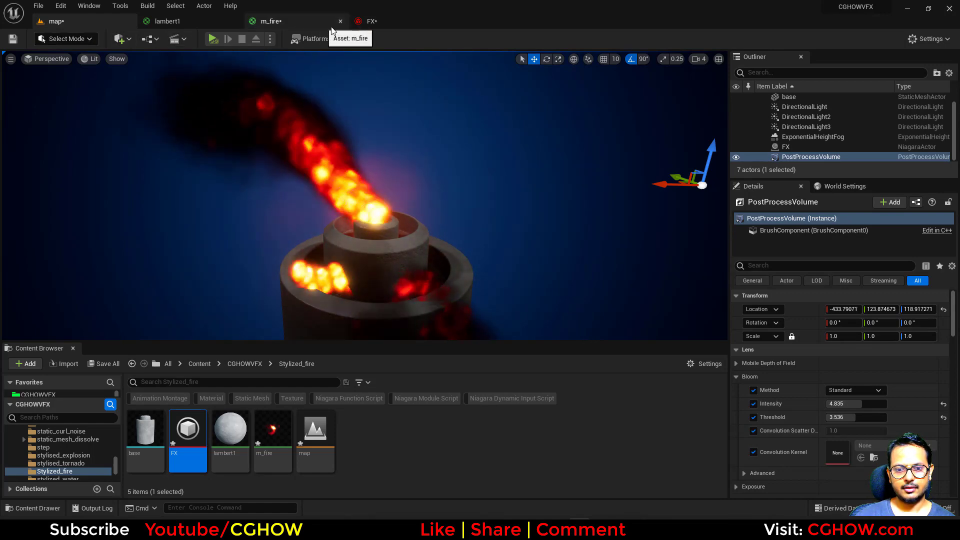
{"action": "left_click", "coordinate": [299, 22]}
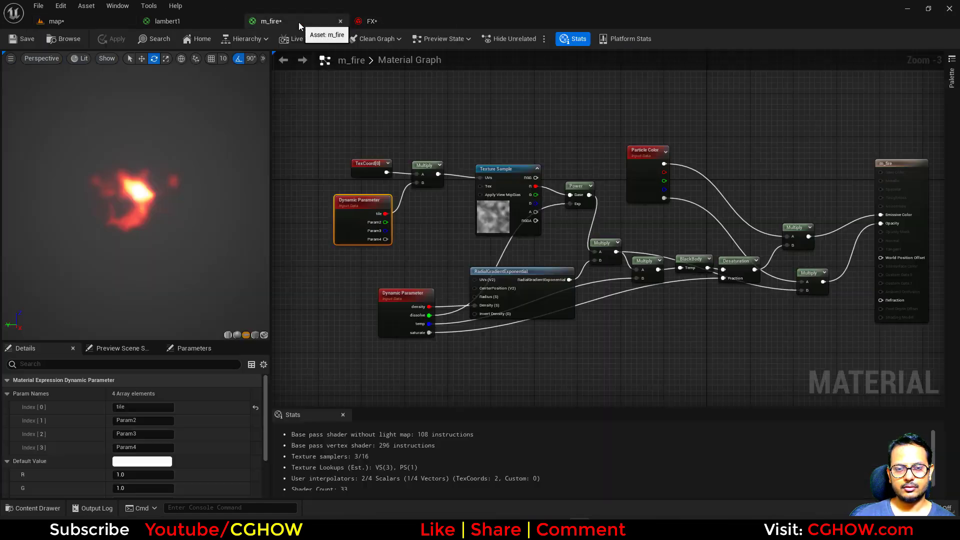
Set both the noise frequency and the noise strength of fire001's Curl Noise Force to 50
{"action": "left_click", "coordinate": [375, 21]}
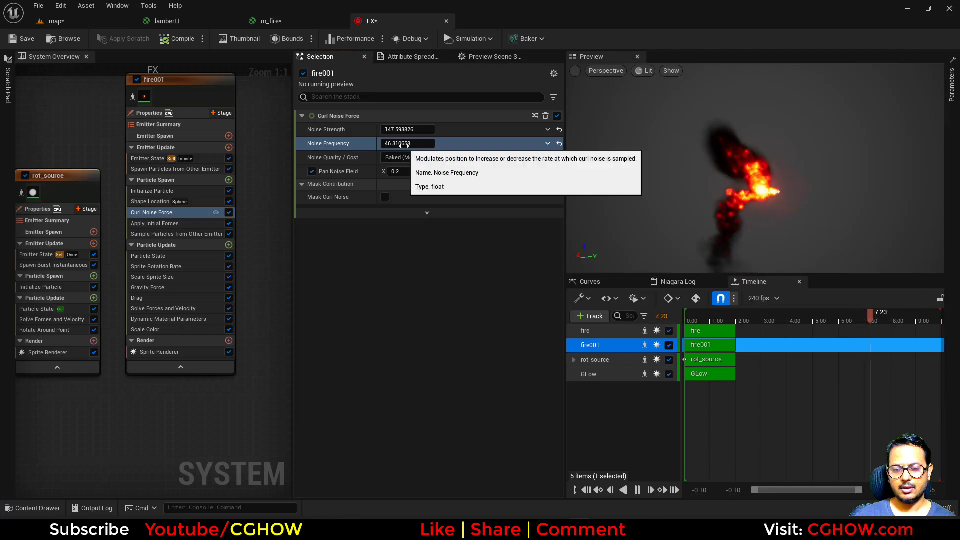
{"action": "left_click", "coordinate": [402, 143]}
{"action": "type", "text": "50"}
{"action": "left_click_drag", "start_coordinate": [419, 128], "coordinate": [416, 128]}
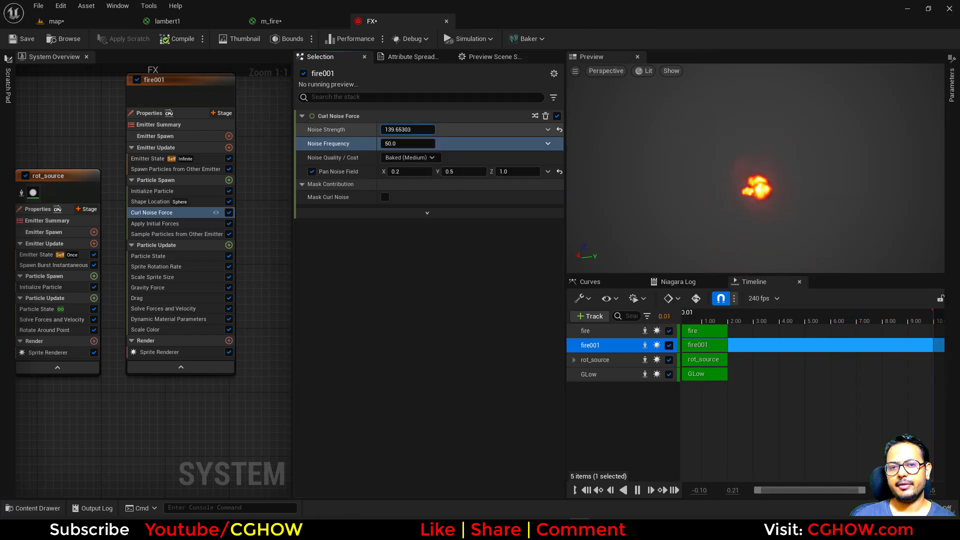
{"action": "left_click", "coordinate": [63, 22]}
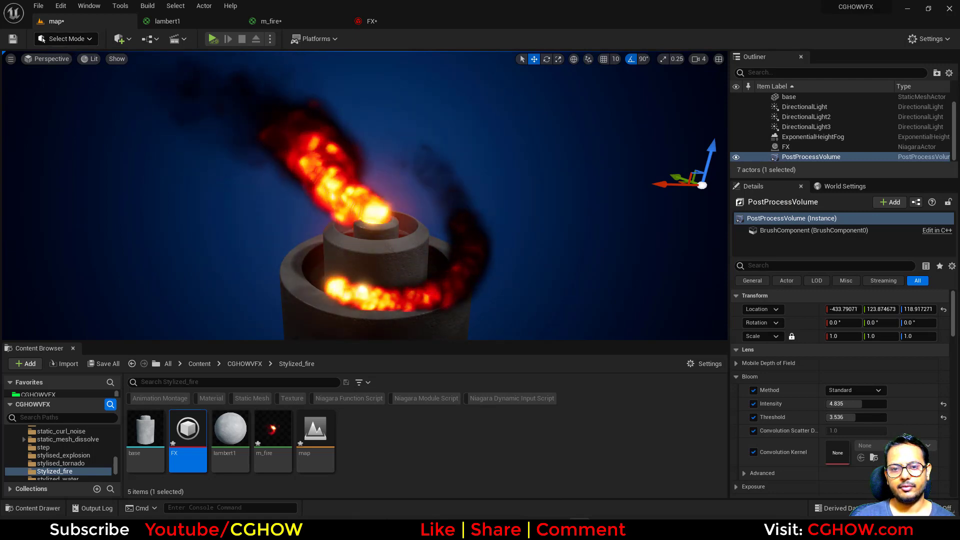
Raise fire001's Gravity Force Z value to about 127 and check the rising trail in the level
{"action": "left_click", "coordinate": [375, 21]}
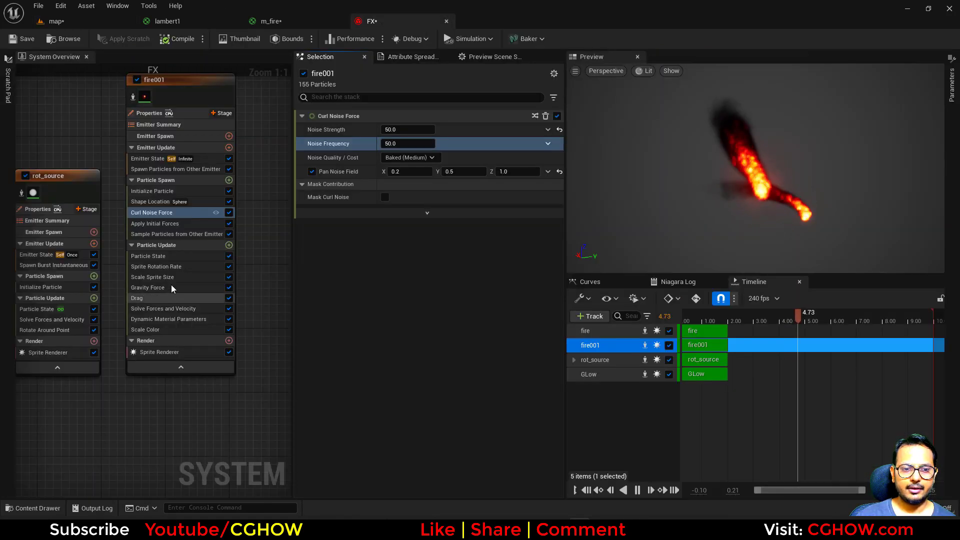
{"action": "left_click", "coordinate": [171, 287]}
{"action": "left_click_drag", "start_coordinate": [510, 133], "coordinate": [466, 122]}
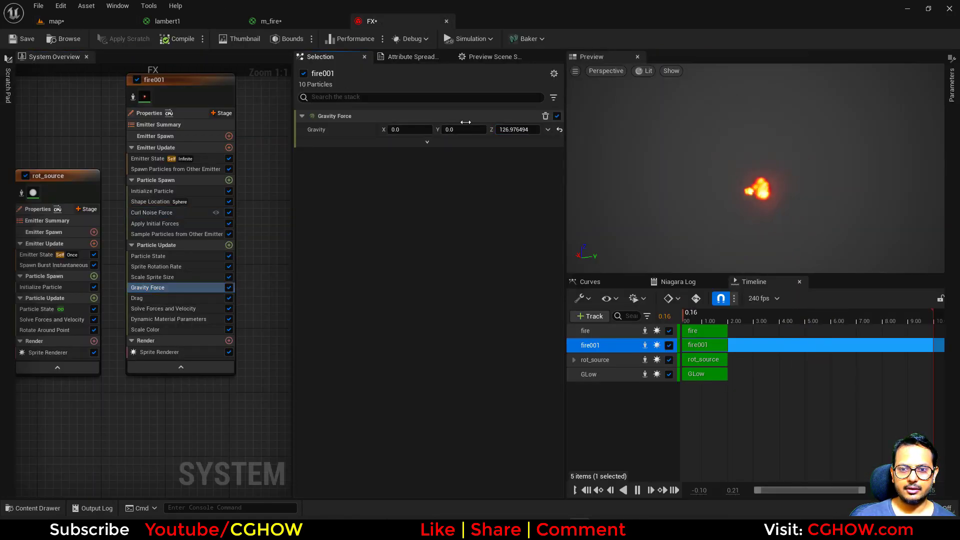
{"action": "left_click", "coordinate": [88, 26]}
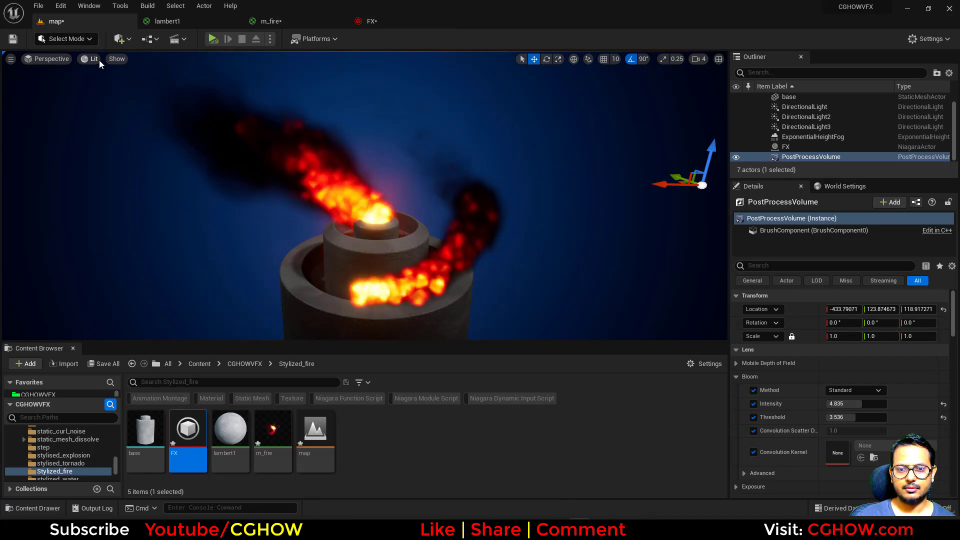
Compare the fire in the level with the Stylized Fire VFX reference video open in the browser
{"action": "right_click_drag", "start_coordinate": [350, 200], "coordinate": [380, 200]}
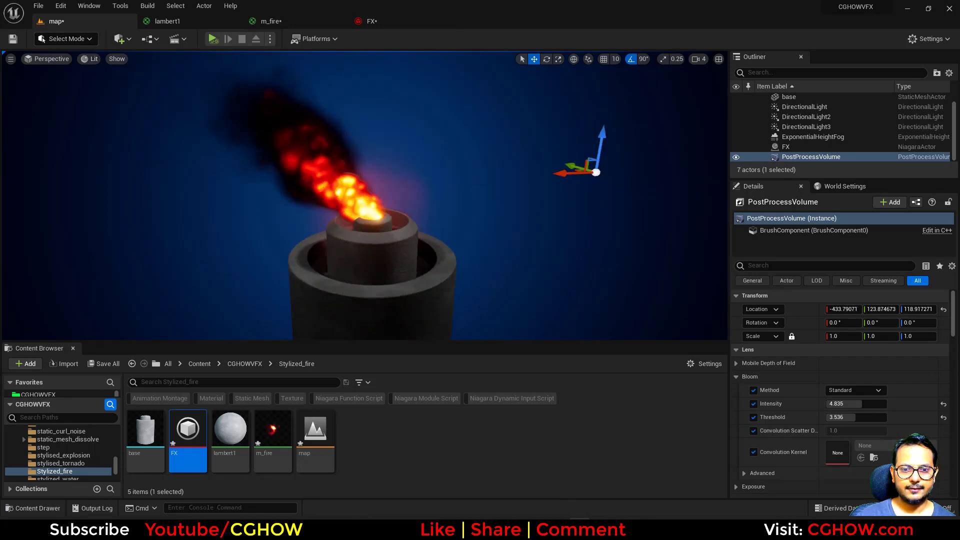
{"action": "mouse_move", "coordinate": [380, 200]}
{"action": "left_mouse_down", "text": "alt"}
{"action": "mouse_move", "coordinate": [330, 195]}
{"action": "mouse_move", "coordinate": [395, 205]}
{"action": "left_mouse_up", "text": "alt"}
{"action": "left_click", "coordinate": [453, 529]}
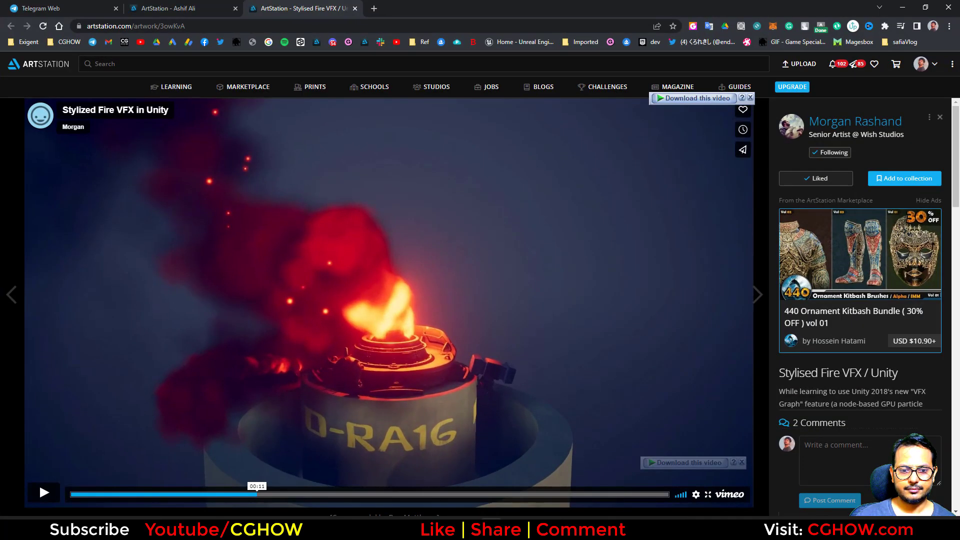
{"action": "left_click", "coordinate": [580, 529]}
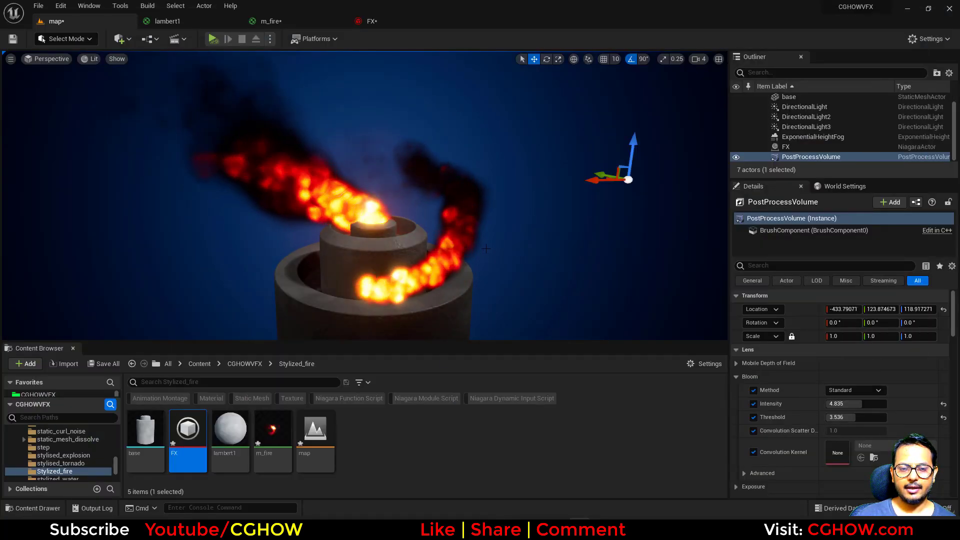
Enable the shadows saturation override in the PostProcessVolume's color grading and set it to 1.19
{"action": "left_click_drag", "start_coordinate": [632, 240], "coordinate": [622, 239], "text": "alt"}
{"action": "scroll", "coordinate": [800, 385], "scroll_direction": "down", "scroll_amount": 6}
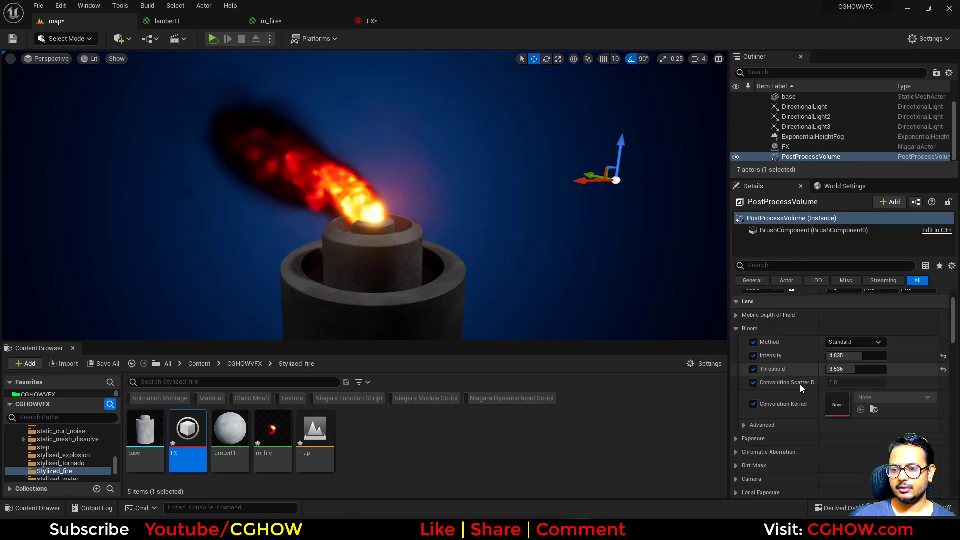
{"action": "scroll", "coordinate": [744, 355], "scroll_direction": "down", "scroll_amount": 3}
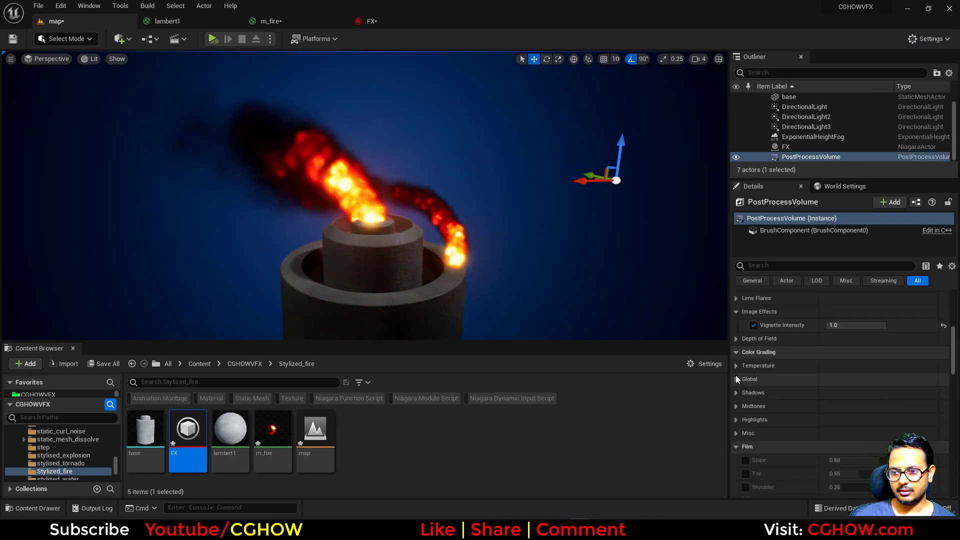
{"action": "left_click", "coordinate": [735, 394]}
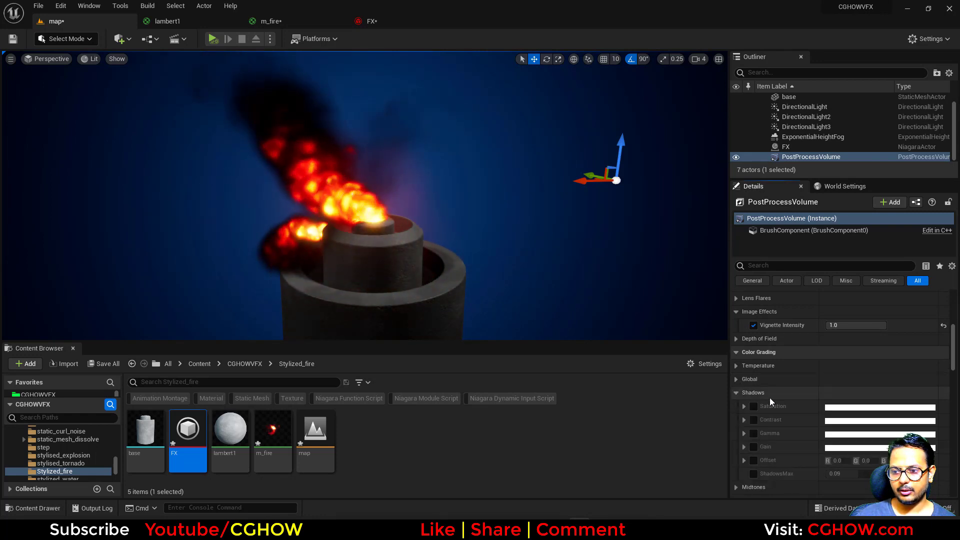
{"action": "scroll", "coordinate": [769, 398], "scroll_direction": "down", "scroll_amount": 2}
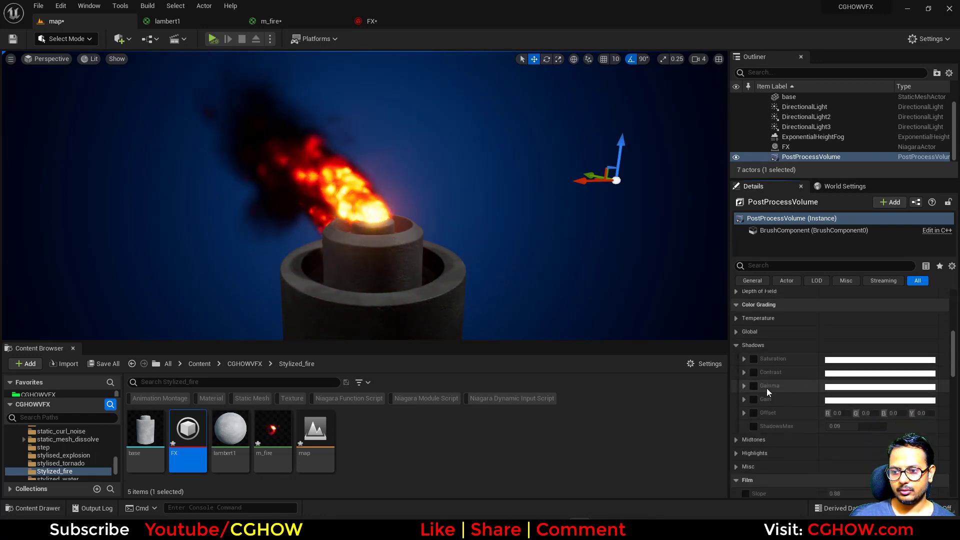
{"action": "left_click", "coordinate": [744, 358]}
{"action": "scroll", "coordinate": [800, 410], "scroll_direction": "down", "scroll_amount": 2}
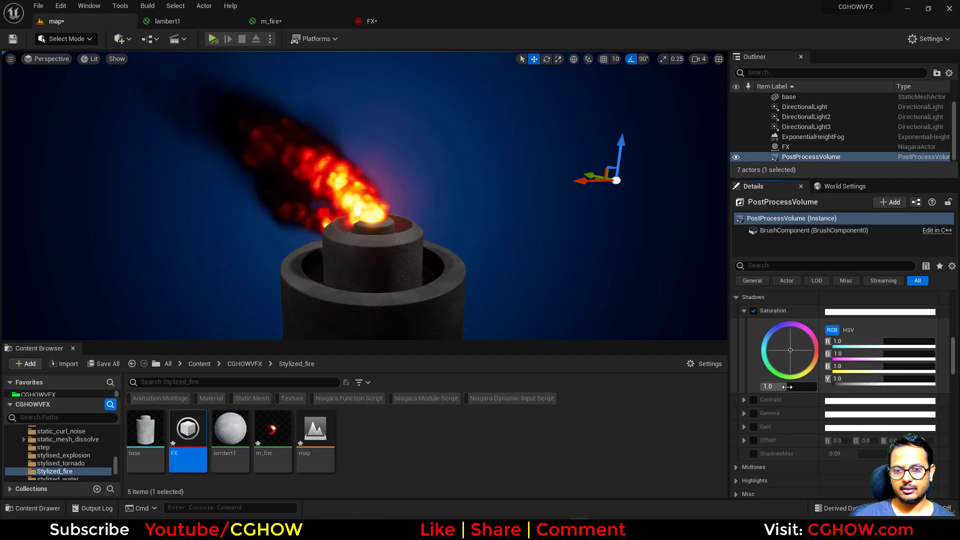
Enable the shadows gamma override in the PostProcessVolume's color grading and set it to 0.98
{"action": "left_click", "coordinate": [753, 413]}
{"action": "left_click", "coordinate": [744, 413]}
{"action": "scroll", "coordinate": [777, 449], "scroll_direction": "down", "scroll_amount": 2}
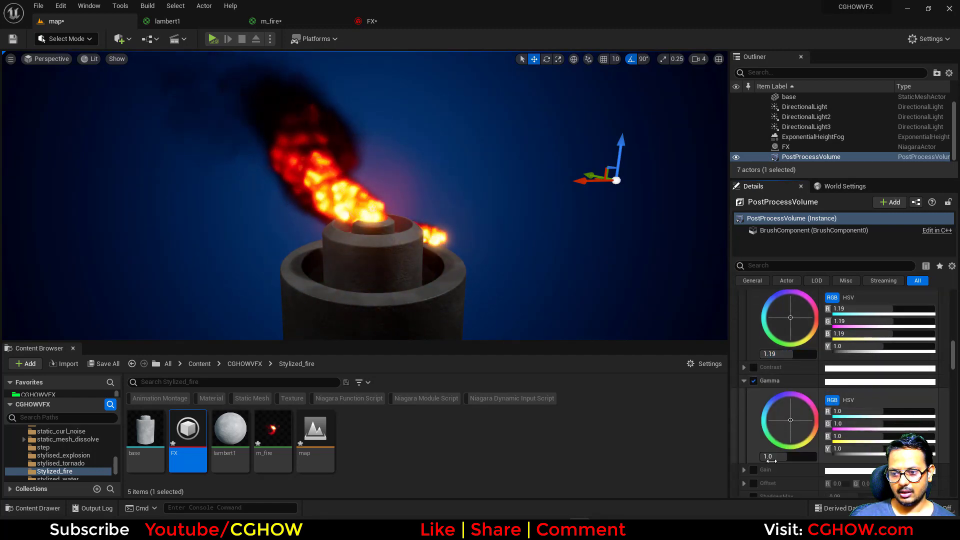
{"action": "left_click_drag", "start_coordinate": [775, 457], "coordinate": [791, 457]}
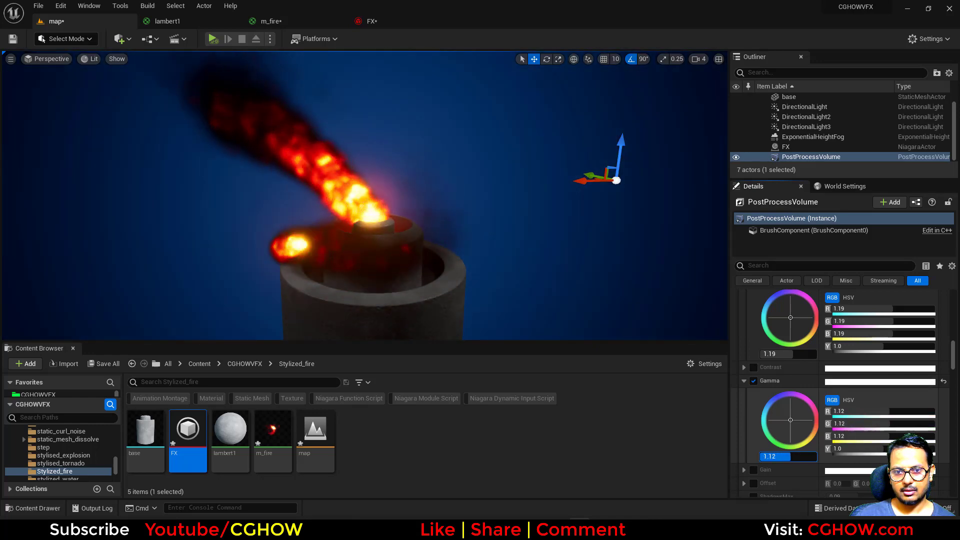
{"action": "scroll", "coordinate": [762, 426], "scroll_direction": "down", "scroll_amount": 4}
{"action": "scroll", "coordinate": [761, 422], "scroll_direction": "up", "scroll_amount": 9}
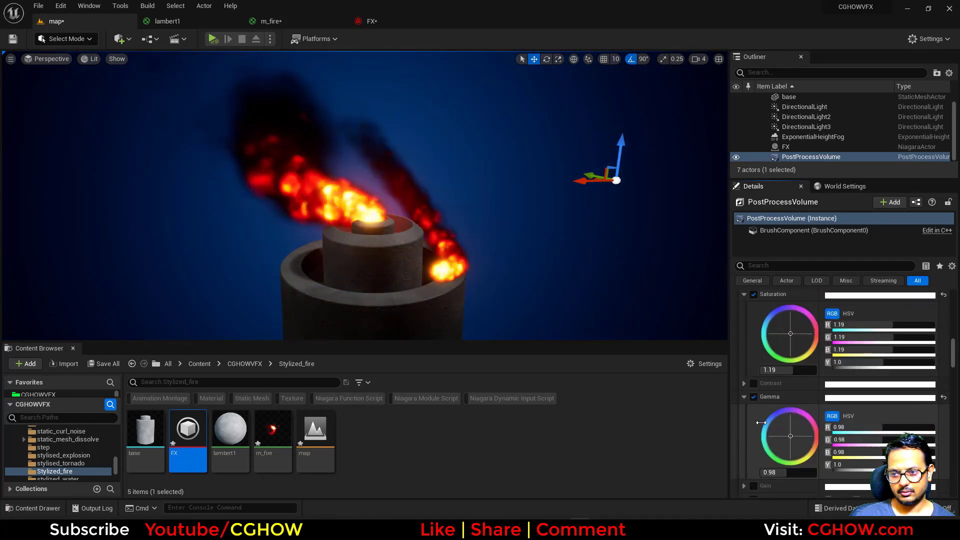
{"action": "scroll", "coordinate": [760, 430], "scroll_direction": "down", "scroll_amount": 5}
{"action": "scroll", "coordinate": [757, 430], "scroll_direction": "down", "scroll_amount": 4}
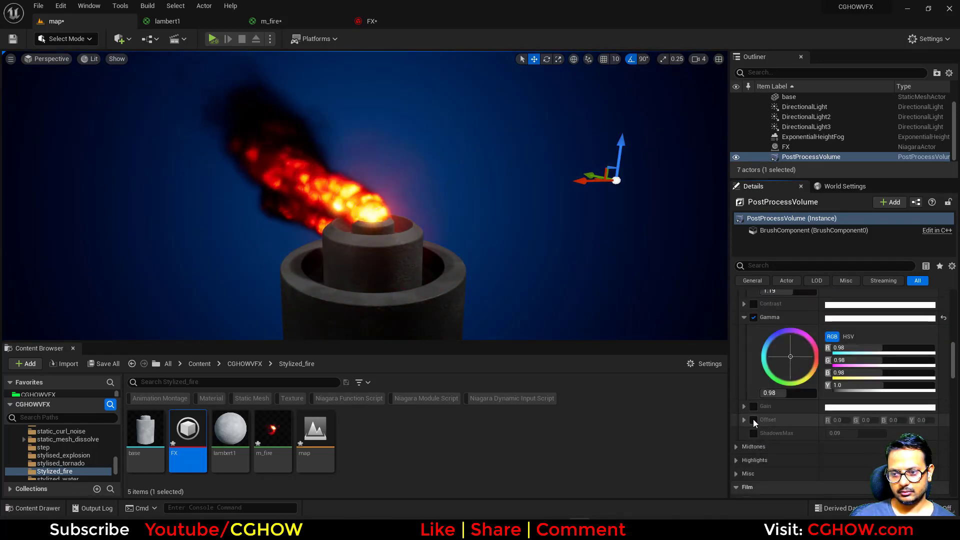
Enable the shadows offset override in the PostProcessVolume's color grading and set it to 0.01
{"action": "left_click", "coordinate": [742, 420]}
{"action": "left_click_drag", "start_coordinate": [785, 494], "coordinate": [787, 494]}
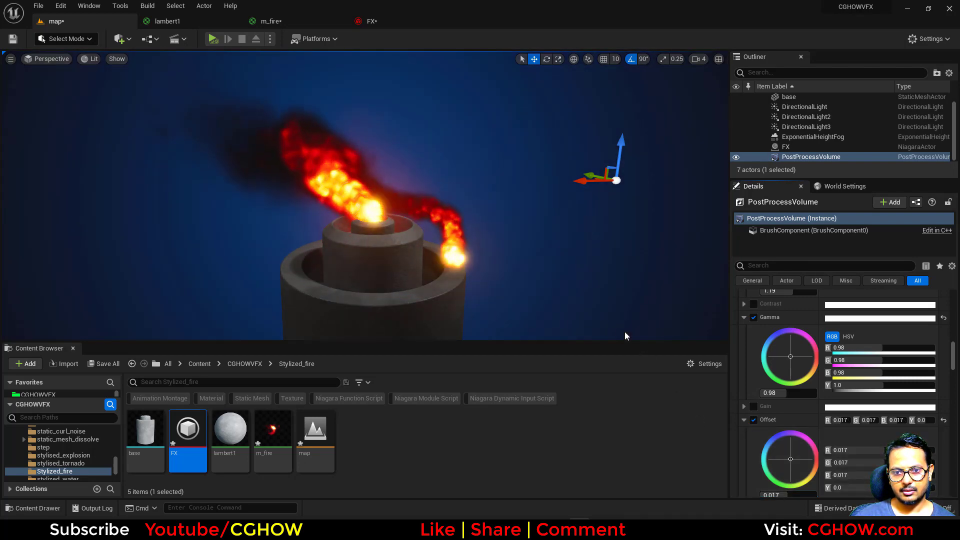
{"action": "left_click", "coordinate": [780, 494]}
{"action": "type", "text": "0.01"}
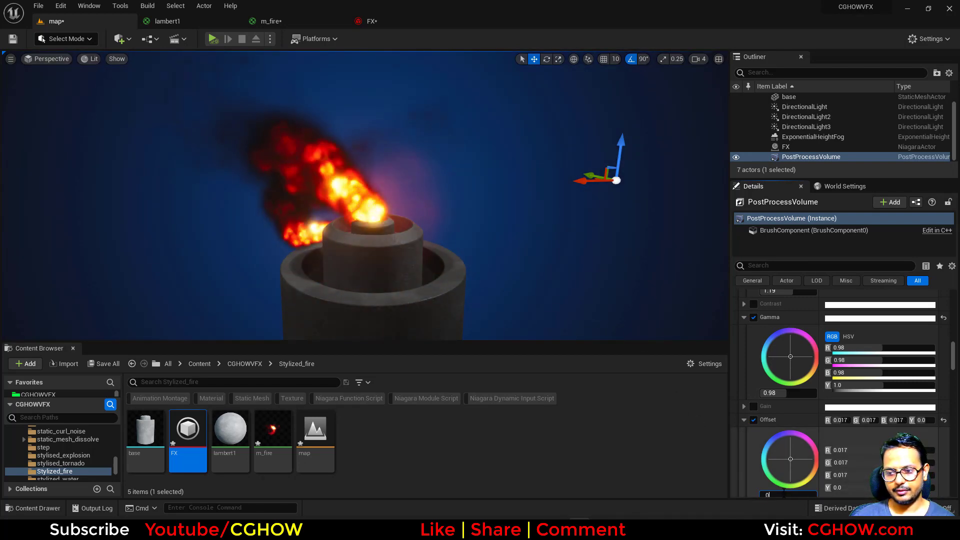
{"action": "key", "text": "Return"}
Compare the graded fire in the level with the Stylized Fire VFX reference video in the browser
{"action": "left_click", "coordinate": [515, 265]}
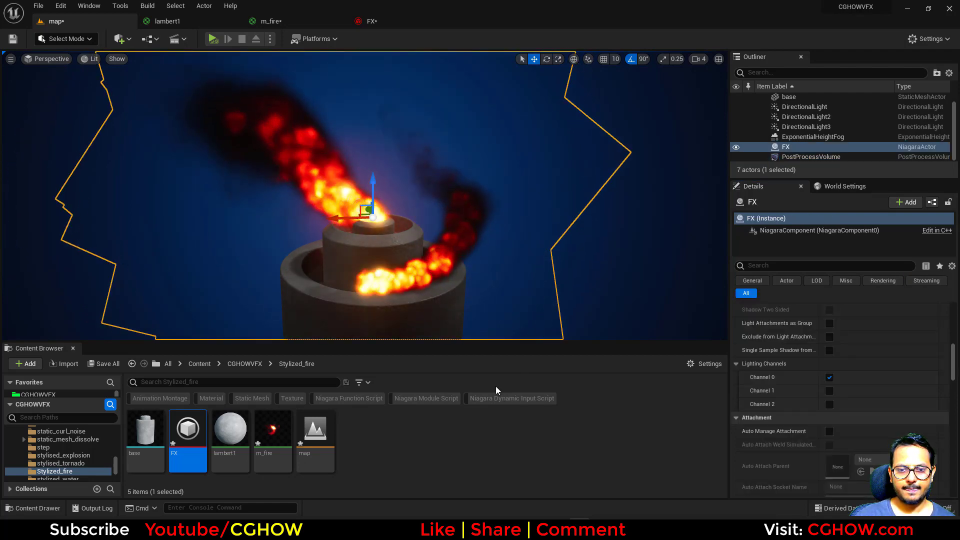
{"action": "left_click", "coordinate": [606, 169]}
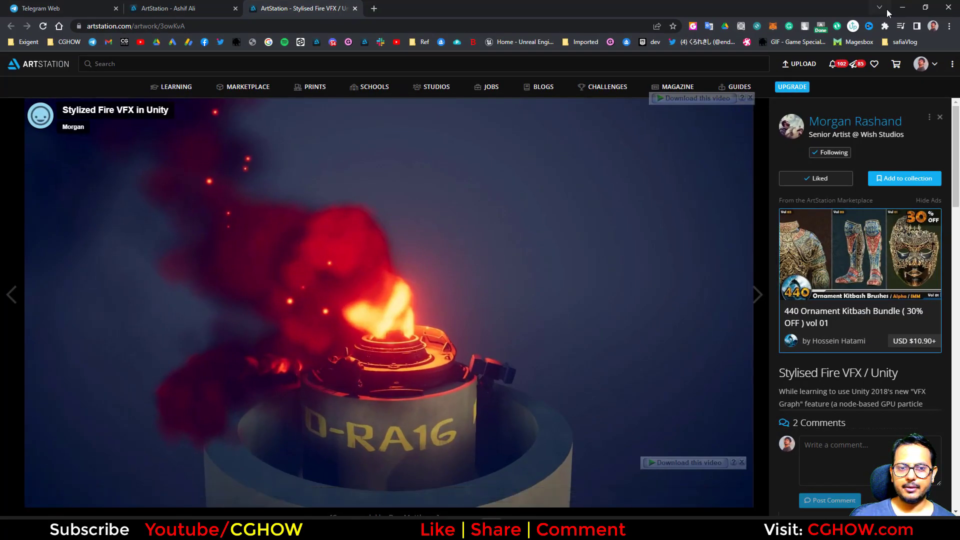
{"action": "left_click", "coordinate": [904, 7]}
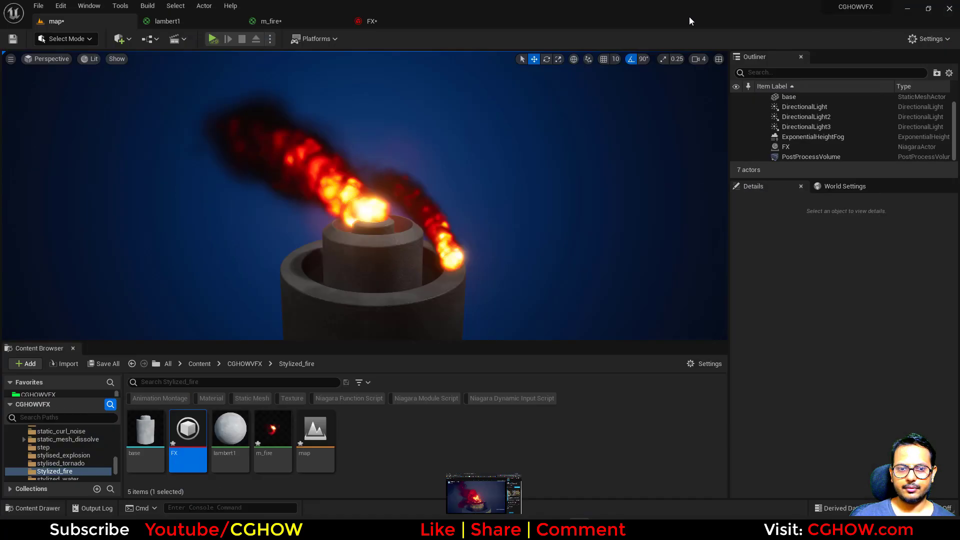
Duplicate the fire emitter in the FX Niagara system and rename the copy Embers
{"action": "left_click", "coordinate": [368, 21]}
{"action": "right_click_drag", "start_coordinate": [82, 127], "coordinate": [251, 125]}
{"action": "right_click_drag", "start_coordinate": [186, 145], "coordinate": [274, 187]}
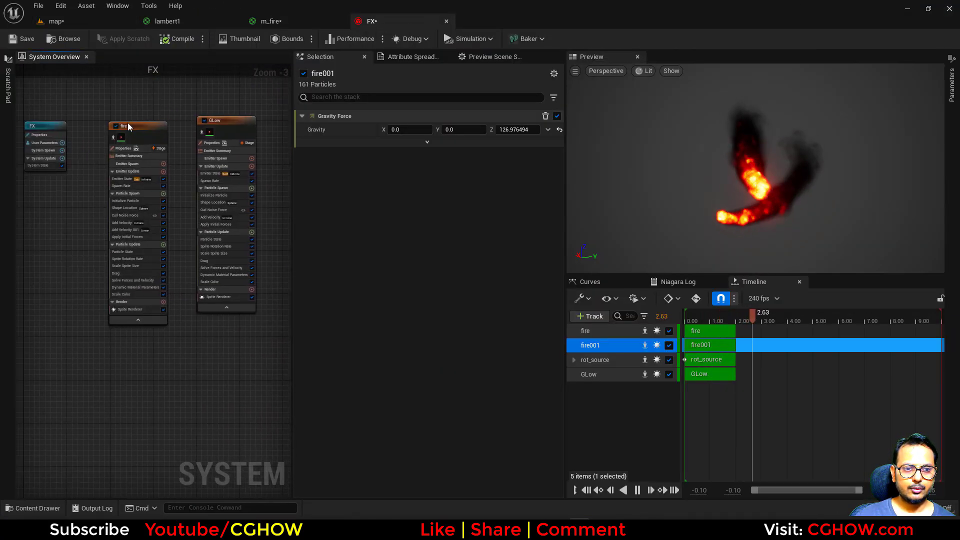
{"action": "left_click", "coordinate": [130, 125]}
{"action": "right_click_drag", "start_coordinate": [167, 402], "coordinate": [114, 203]}
{"action": "left_click", "coordinate": [113, 204]}
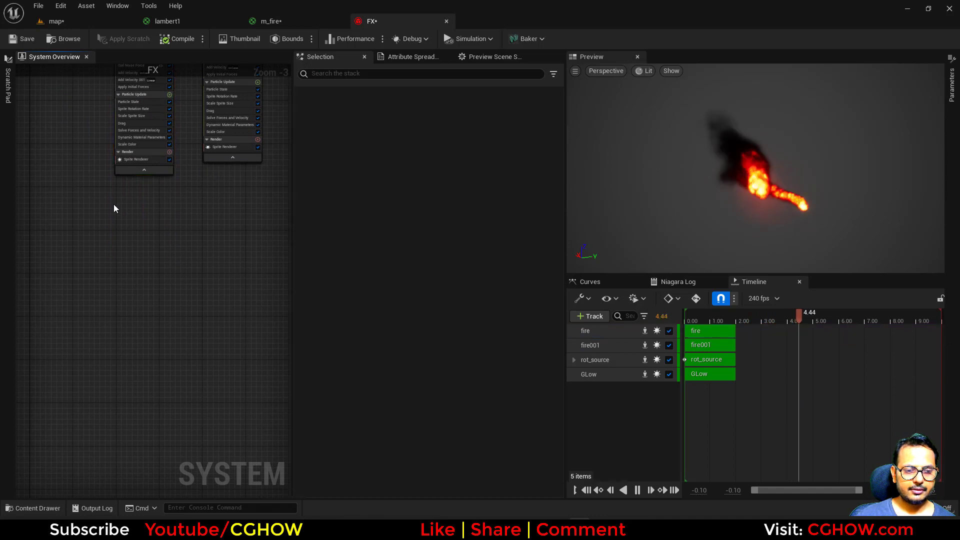
{"action": "key", "text": "ctrl+v"}
{"action": "scroll", "coordinate": [131, 205], "scroll_direction": "up", "scroll_amount": 3}
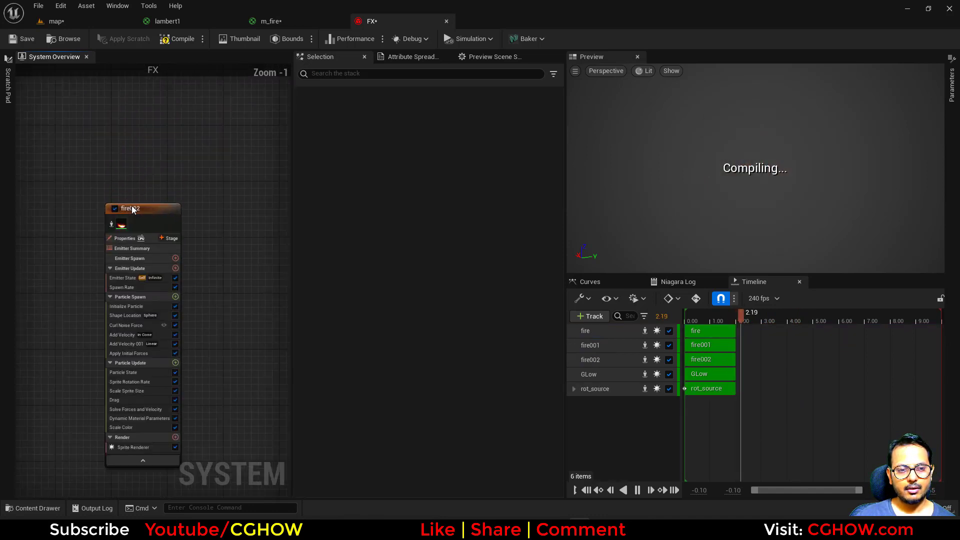
{"action": "double_click", "coordinate": [131, 205]}
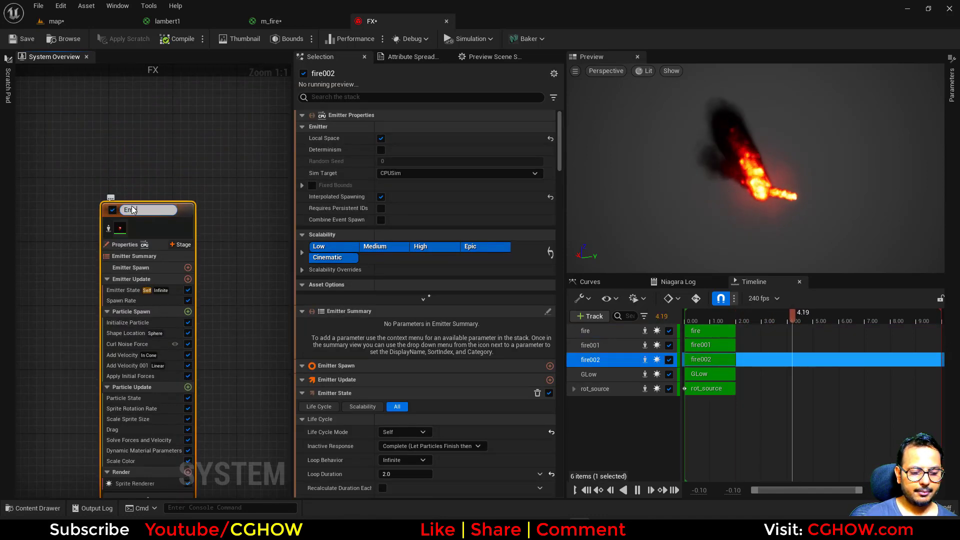
{"action": "key", "text": "Return"}
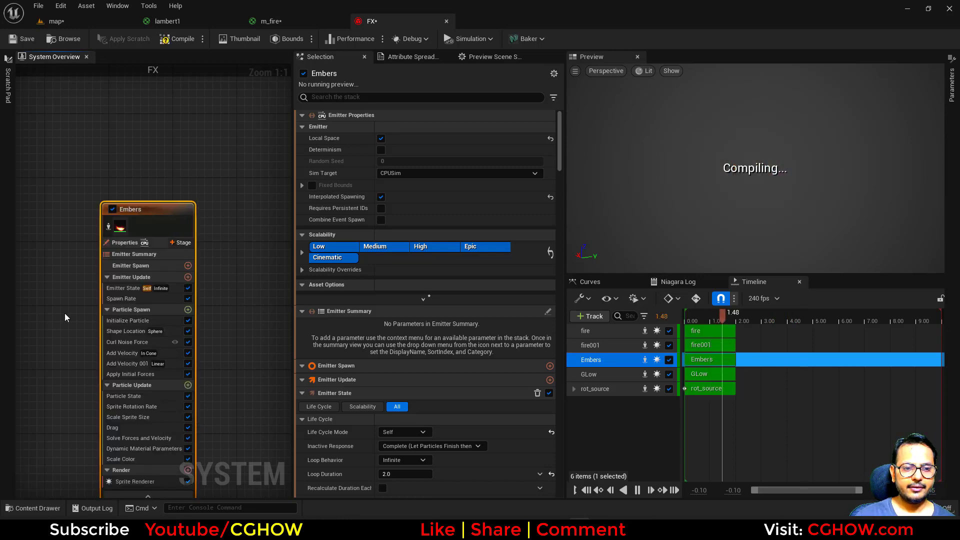
Assign the m_Radia material to the Embers emitter's Sprite Renderer
{"action": "right_click_drag", "start_coordinate": [66, 317], "coordinate": [82, 185]}
{"action": "left_click", "coordinate": [156, 351]}
{"action": "left_click", "coordinate": [437, 142]}
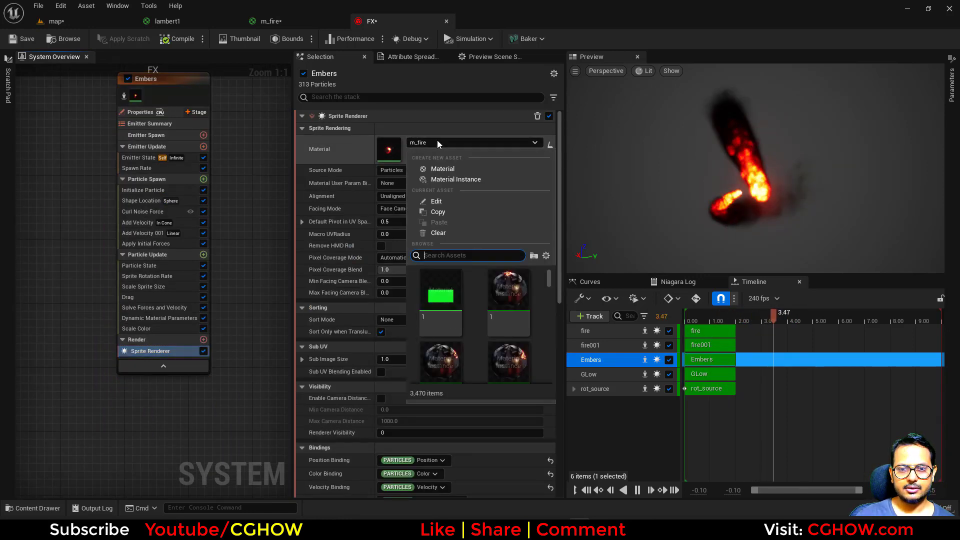
{"action": "type", "text": "a"}
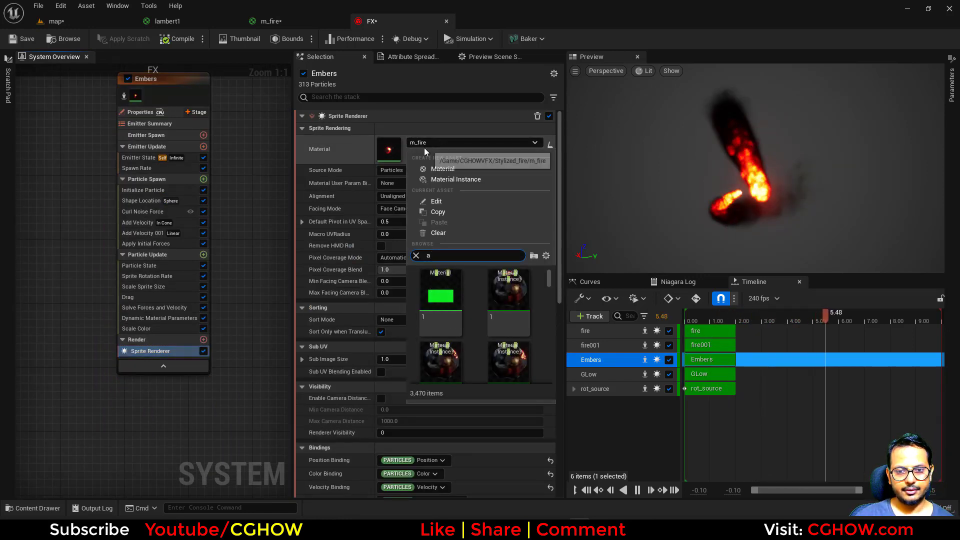
{"action": "left_click", "coordinate": [434, 142]}
{"action": "left_click", "coordinate": [442, 143]}
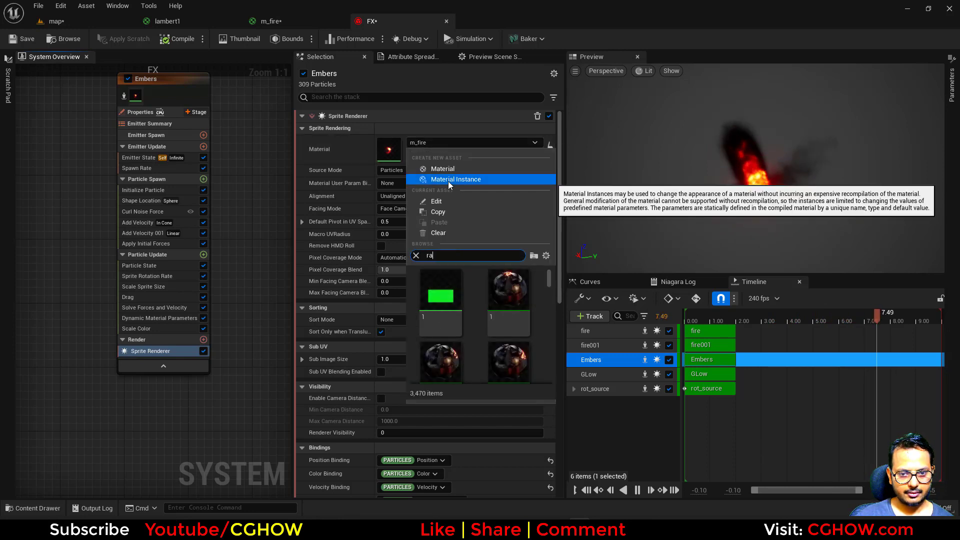
{"action": "type", "text": "radia"}
{"action": "scroll", "coordinate": [481, 336], "scroll_direction": "down", "scroll_amount": 3}
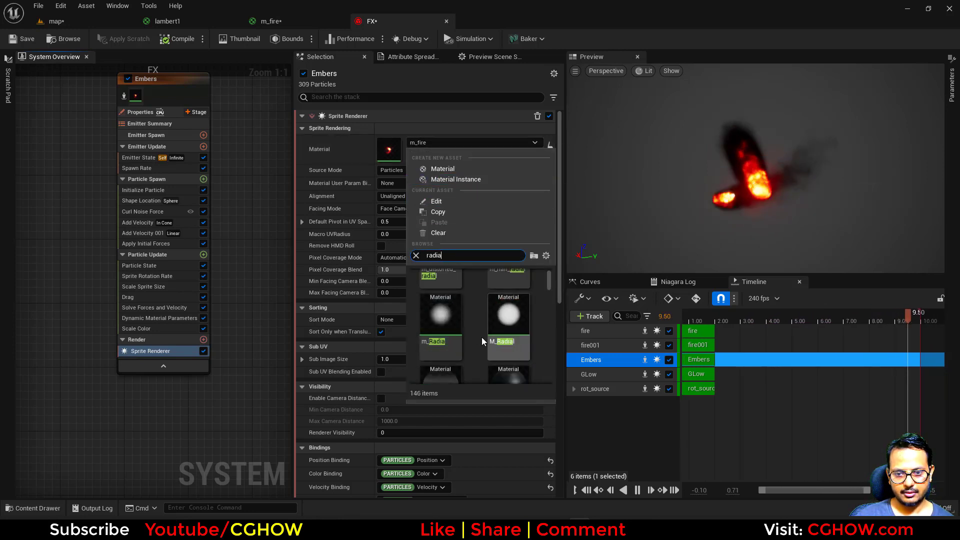
{"action": "left_click", "coordinate": [457, 326]}
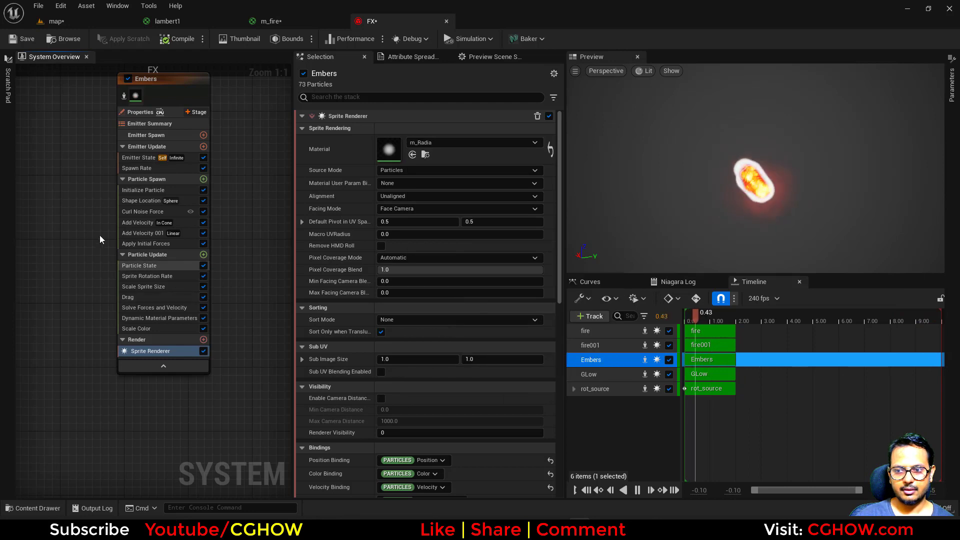
In Embers' Initialize Particle, set the minimum uniform sprite size to 1 and the color to orange-red with a brightness value of 1000
{"action": "right_click_drag", "start_coordinate": [45, 229], "coordinate": [48, 265]}
{"action": "left_click", "coordinate": [141, 229]}
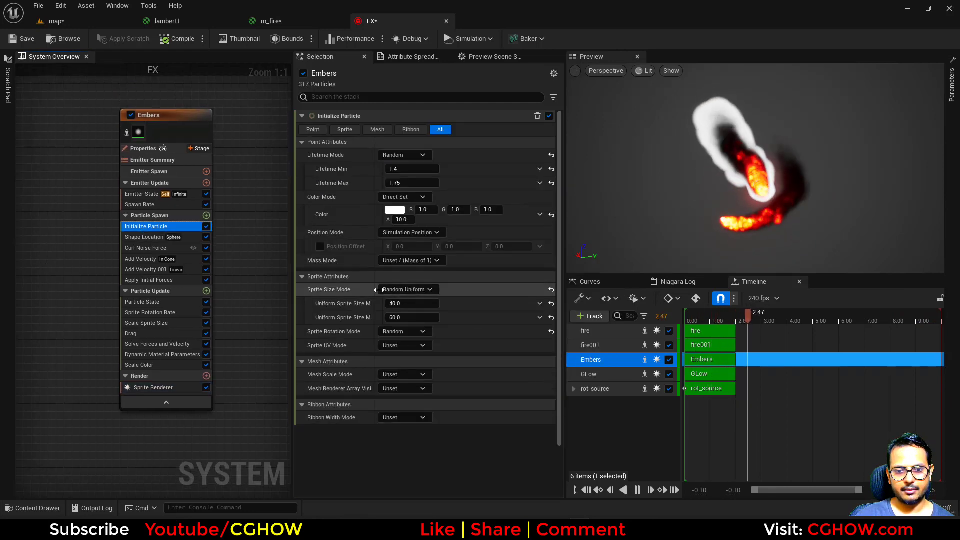
{"action": "left_click", "coordinate": [407, 323]}
{"action": "type", "text": "5"}
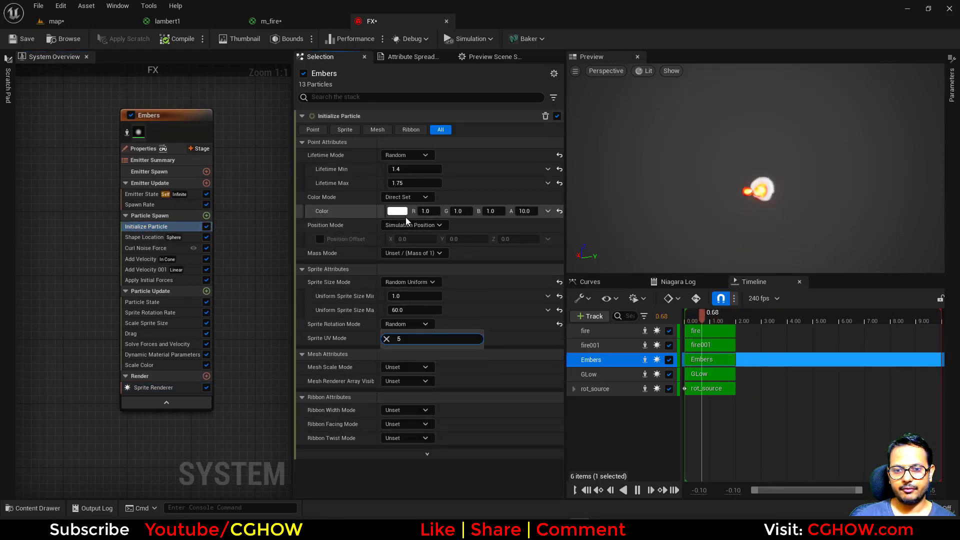
{"action": "left_click", "coordinate": [400, 211]}
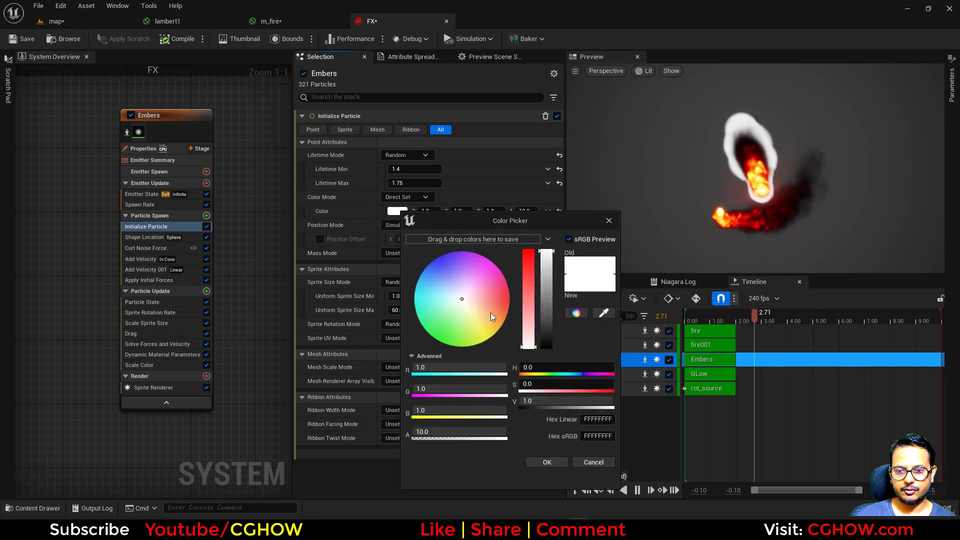
{"action": "left_click_drag", "start_coordinate": [491, 313], "coordinate": [534, 305]}
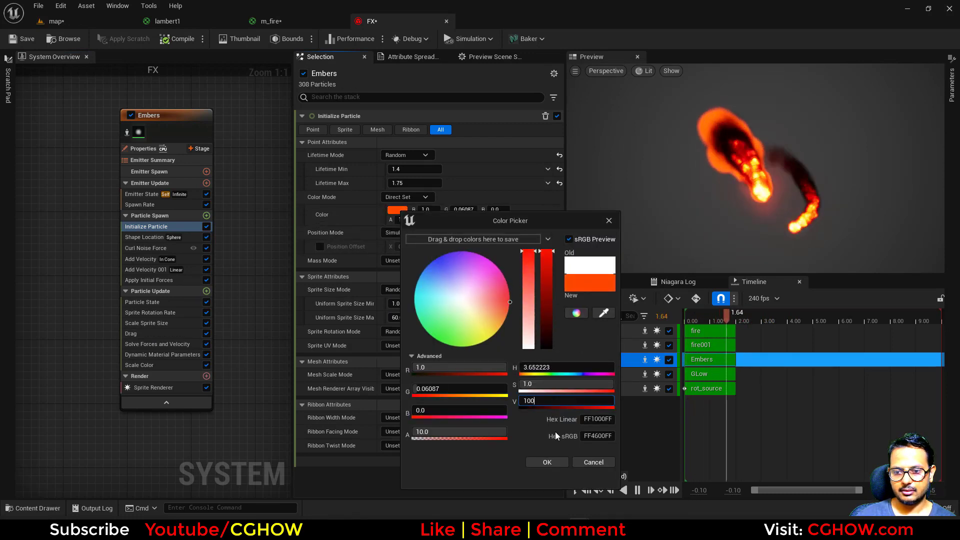
{"action": "left_click", "coordinate": [546, 462]}
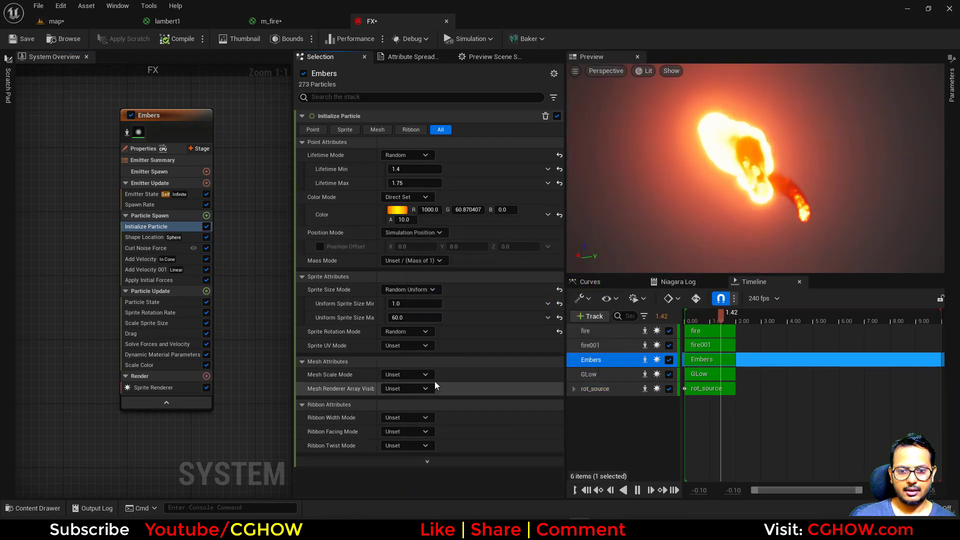
Set Embers' maximum uniform sprite size to 5
{"action": "left_click", "coordinate": [418, 317]}
{"action": "type", "text": "5"}
{"action": "key", "text": "Return"}
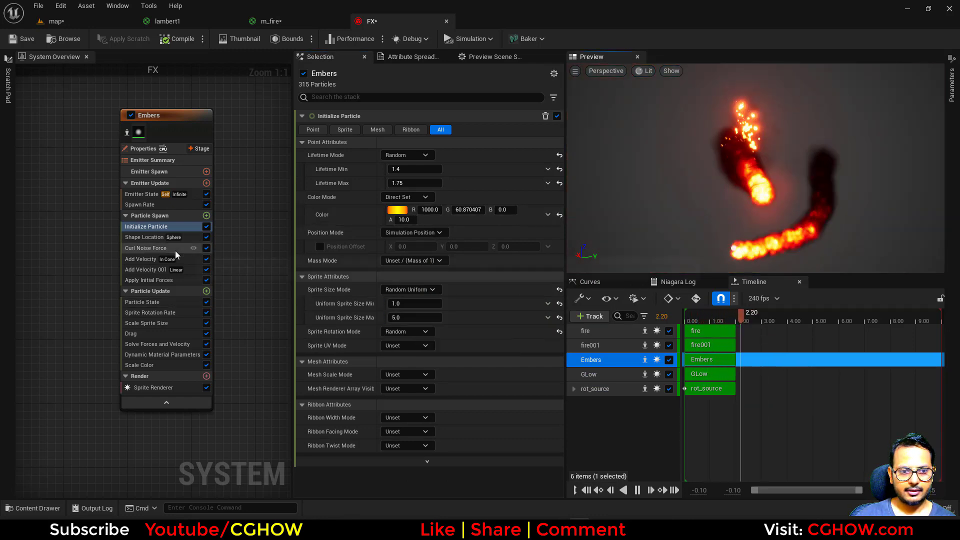
Set both Embers' Shape Location sphere radius and its spawn rate to 20, and isolate the emitter in the preview
{"action": "left_click", "coordinate": [183, 236]}
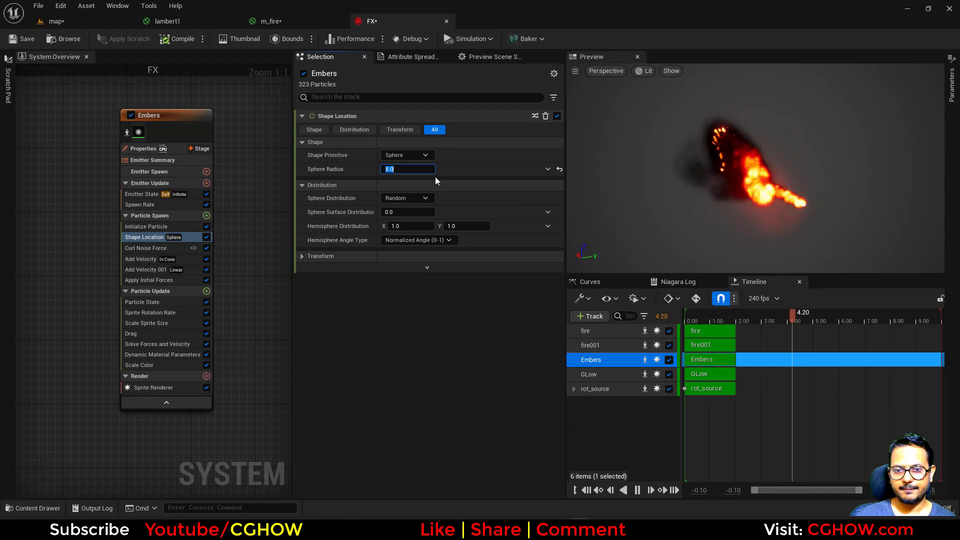
{"action": "type", "text": "20"}
{"action": "key", "text": "Return"}
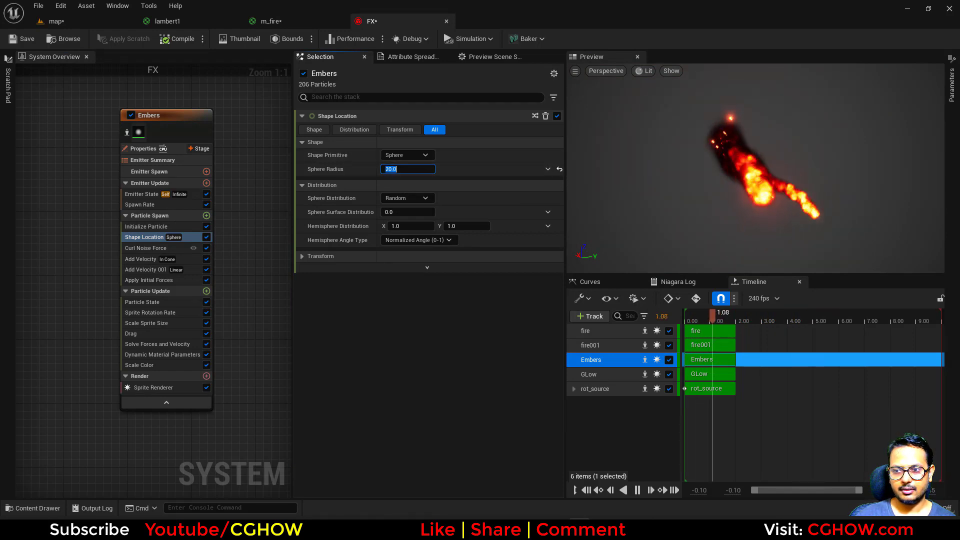
{"action": "left_click", "coordinate": [140, 205]}
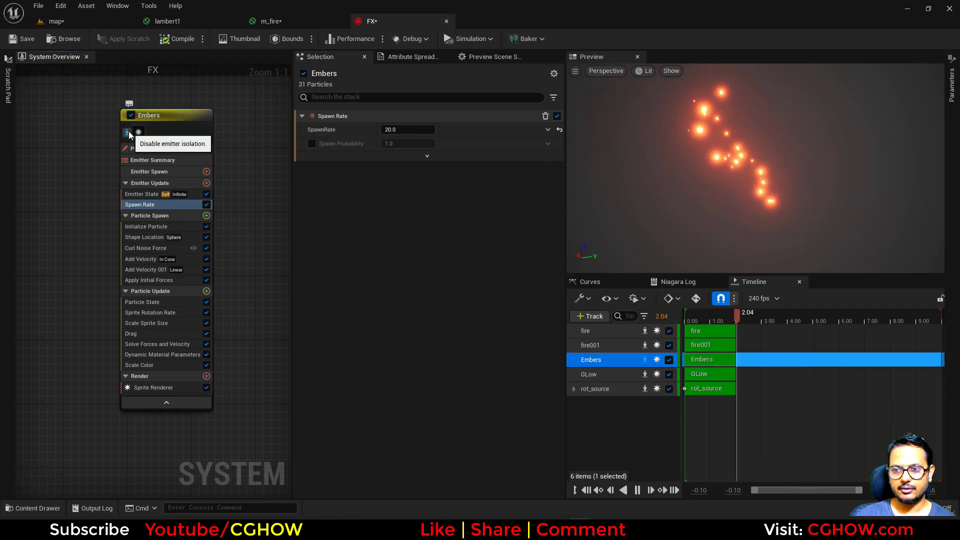
Set Embers' Drag scale curve to 0.2 and raise its Curl Noise Force strength to about 116
{"action": "left_click", "coordinate": [140, 333]}
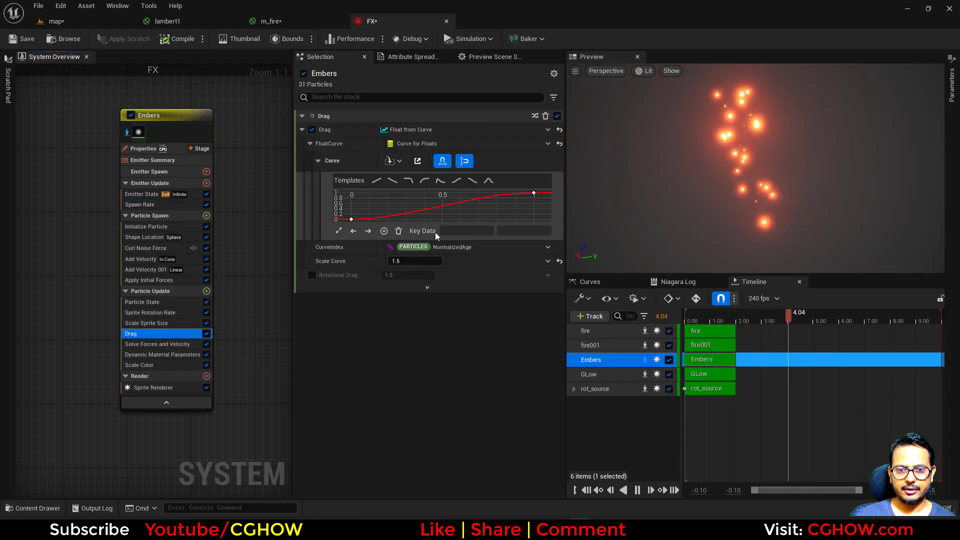
{"action": "left_click", "coordinate": [418, 261]}
{"action": "type", "text": "1"}
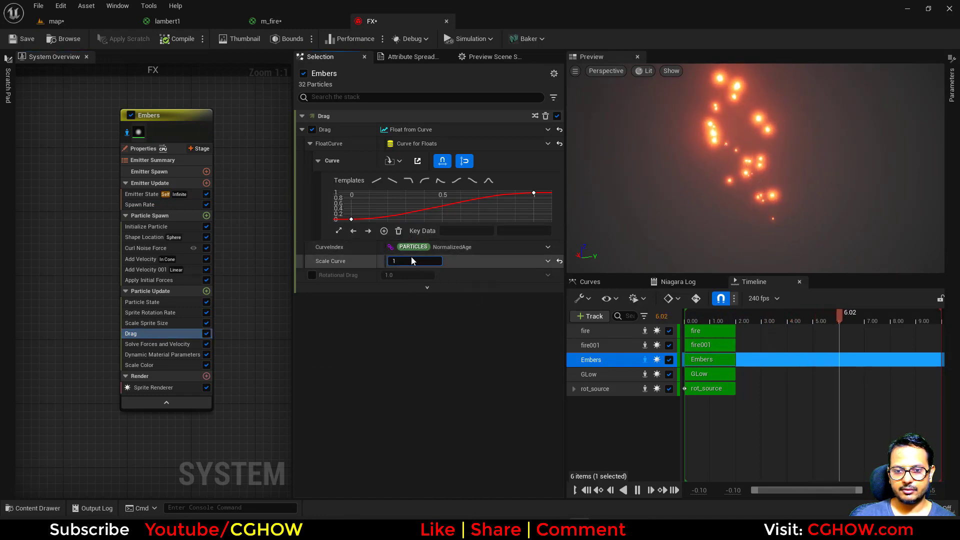
{"action": "type", "text": "0.2"}
{"action": "key", "text": "Return"}
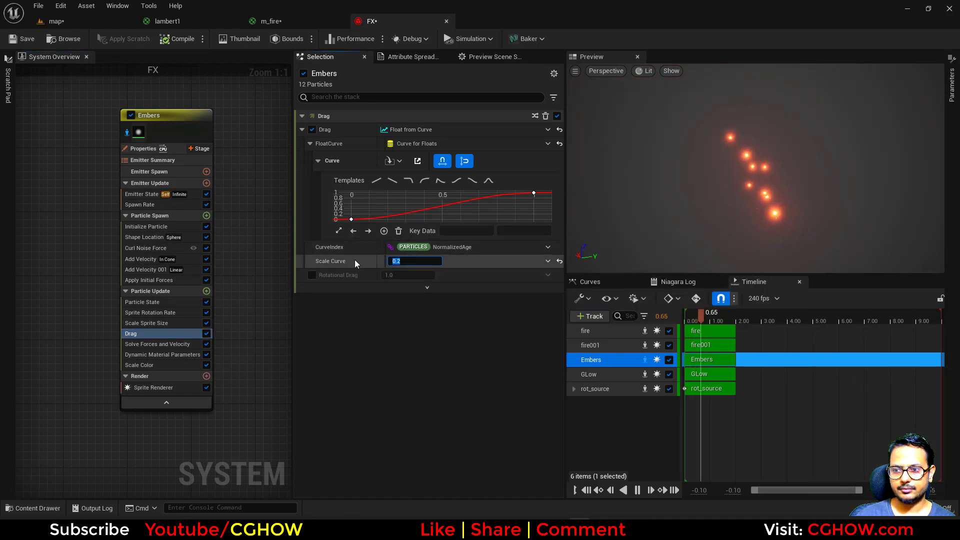
{"action": "left_click", "coordinate": [145, 249]}
{"action": "left_click_drag", "start_coordinate": [394, 131], "coordinate": [425, 131]}
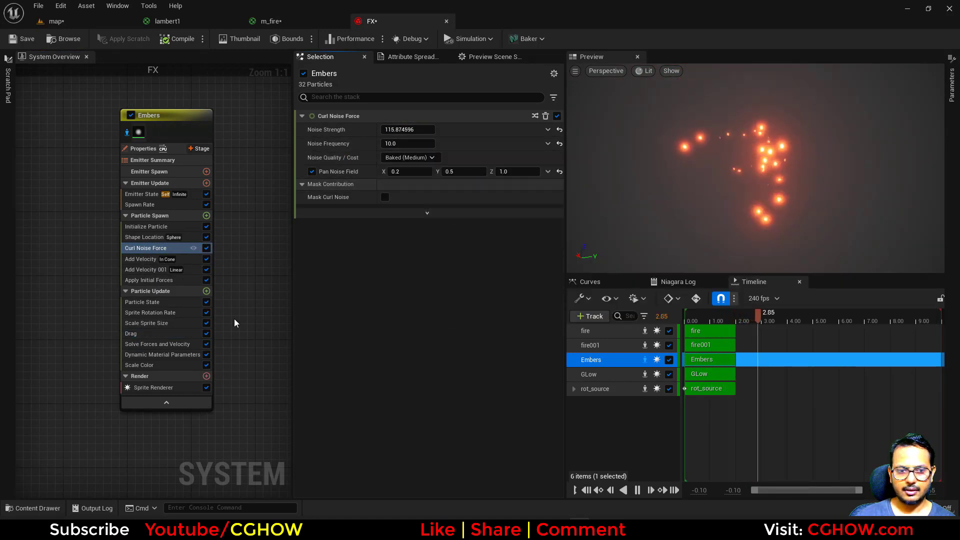
Give Embers' Scale Sprite Size a rise-and-fall curve peaking at 0.2, then end the emitter isolation and check the embers in the level
{"action": "left_click", "coordinate": [167, 326]}
{"action": "left_click", "coordinate": [488, 181]}
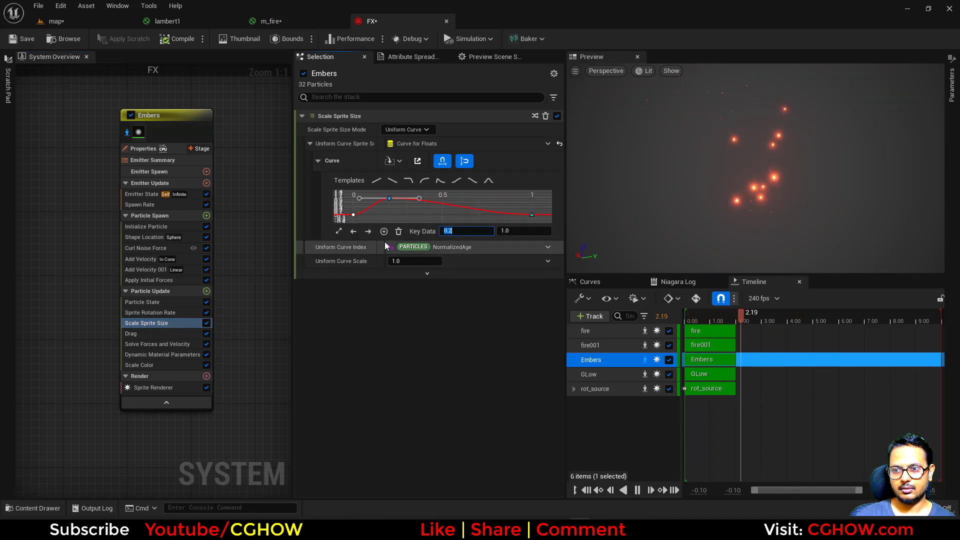
{"action": "left_click", "coordinate": [127, 134]}
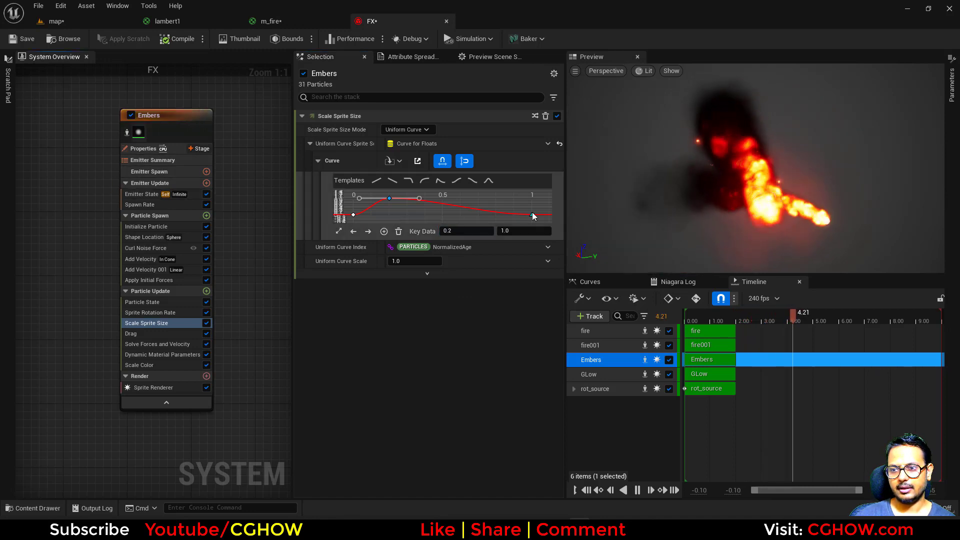
{"action": "left_click", "coordinate": [94, 26]}
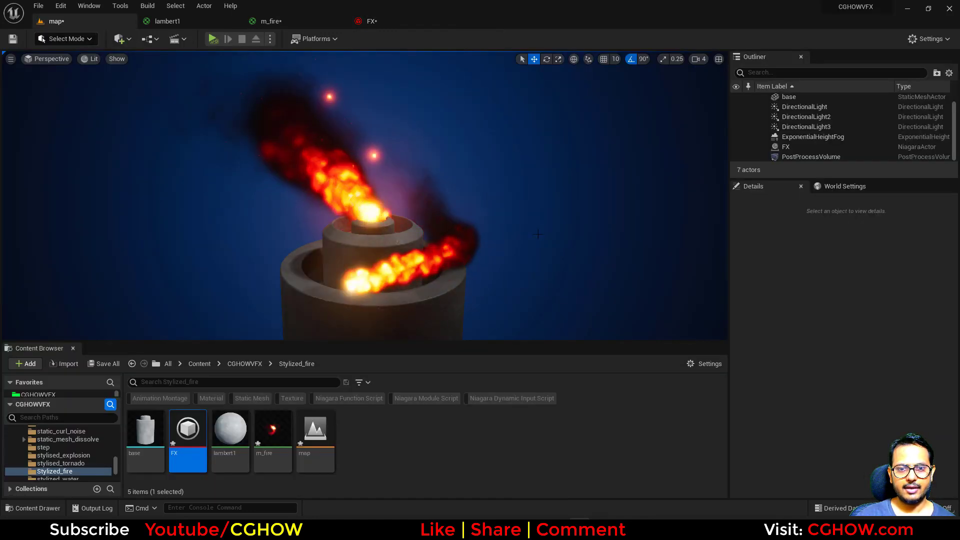
Raise Embers' Shape Location sphere radius to about 40, then review its Initialize Particle settings and check the embers in the level
{"action": "left_click", "coordinate": [388, 22]}
{"action": "left_click", "coordinate": [140, 238]}
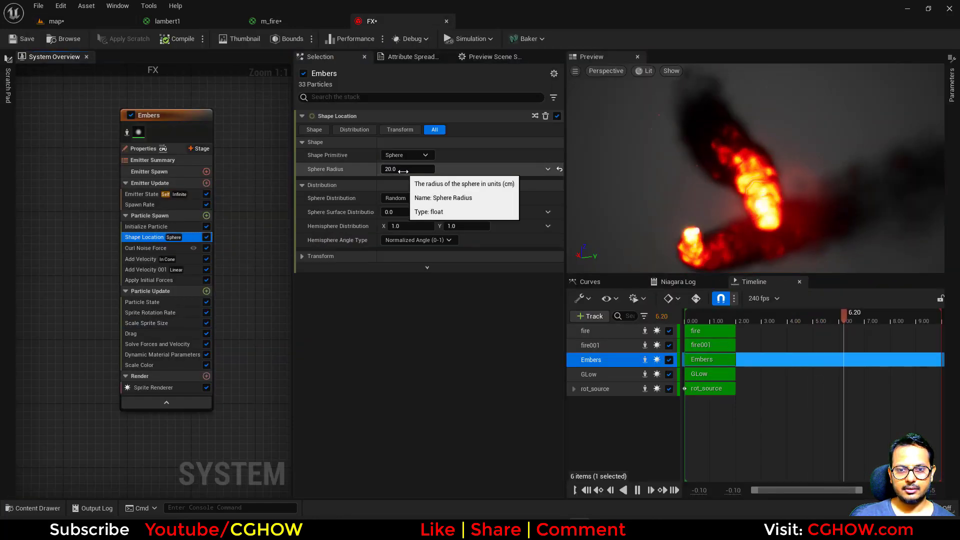
{"action": "left_click", "coordinate": [86, 20]}
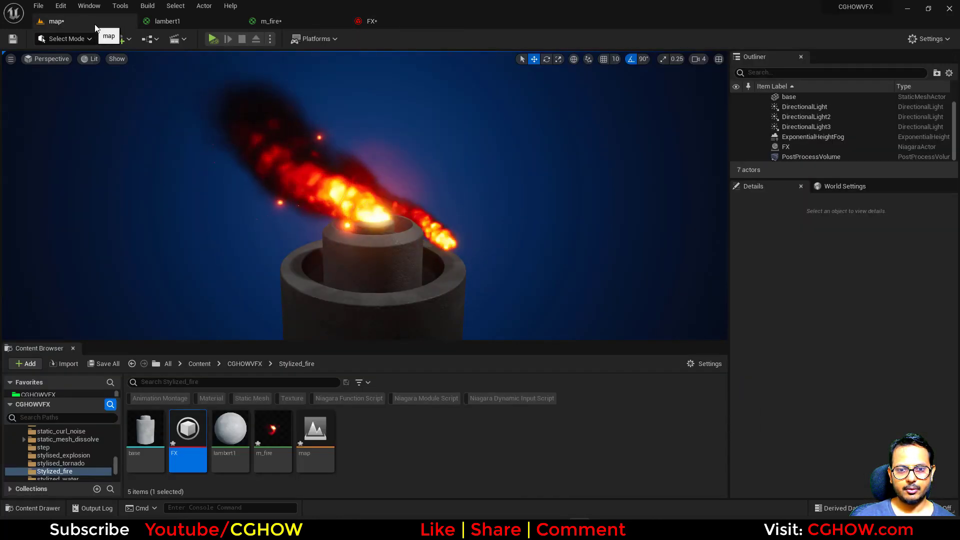
{"action": "left_click", "coordinate": [389, 19]}
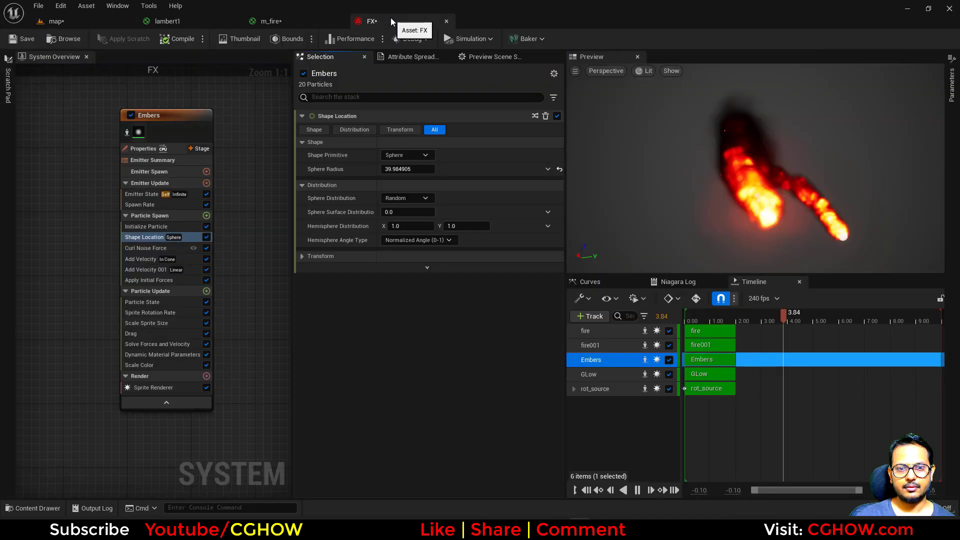
{"action": "left_click", "coordinate": [148, 227]}
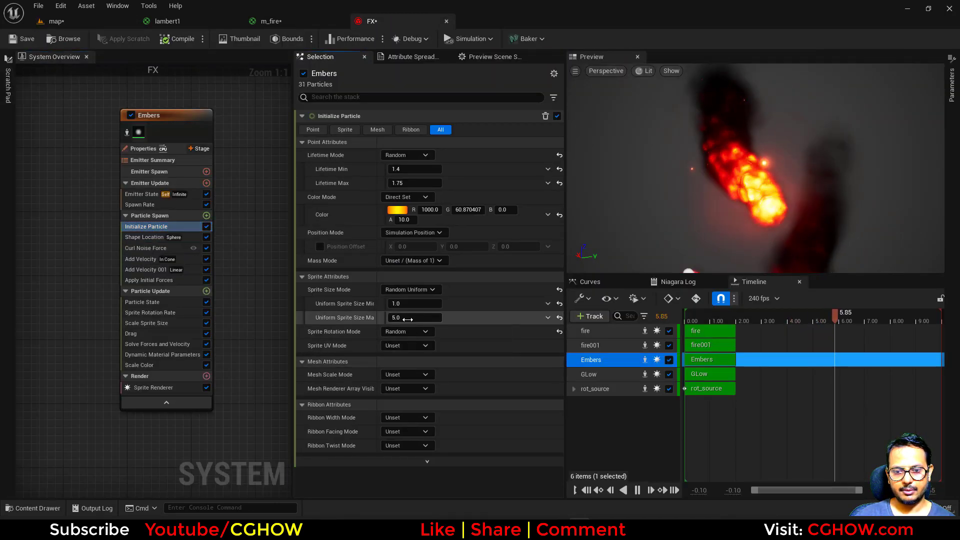
{"action": "left_click", "coordinate": [100, 22]}
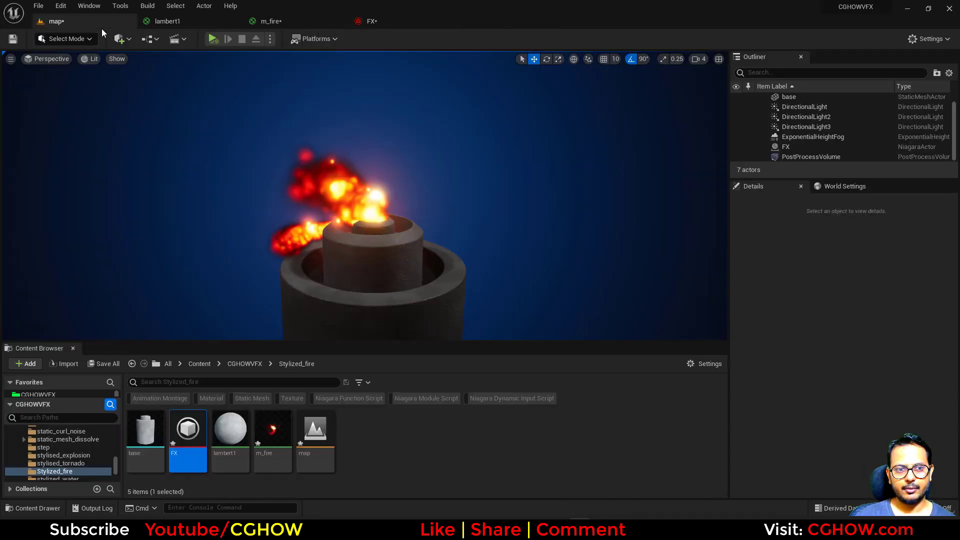
Duplicate the Embers emitter in the FX system and place the copy beside fire001
{"action": "left_click", "coordinate": [394, 19]}
{"action": "left_click", "coordinate": [169, 115]}
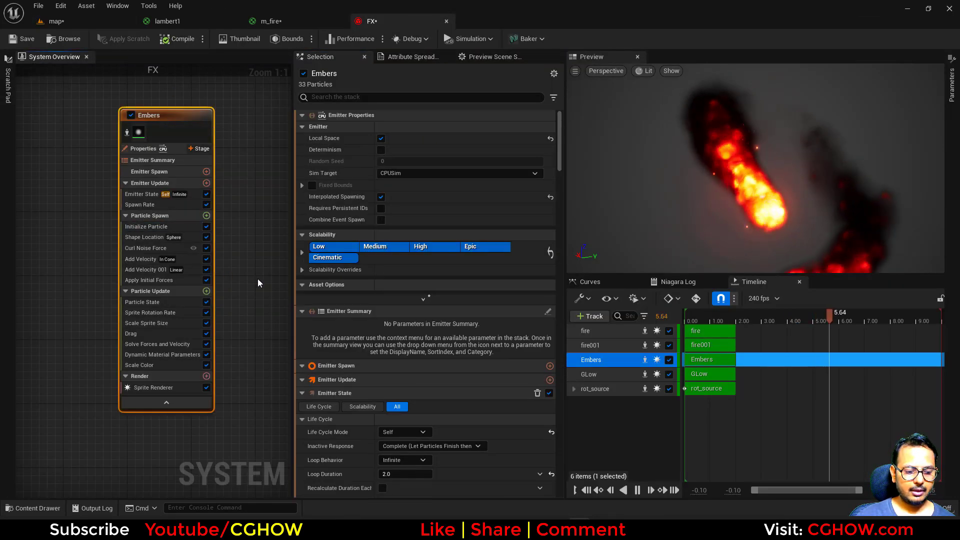
{"action": "right_click_drag", "start_coordinate": [237, 267], "coordinate": [90, 313]}
{"action": "scroll", "coordinate": [90, 313], "scroll_direction": "down", "scroll_amount": 5}
{"action": "right_click_drag", "start_coordinate": [169, 314], "coordinate": [64, 383]}
{"action": "scroll", "coordinate": [194, 213], "scroll_direction": "up", "scroll_amount": 3}
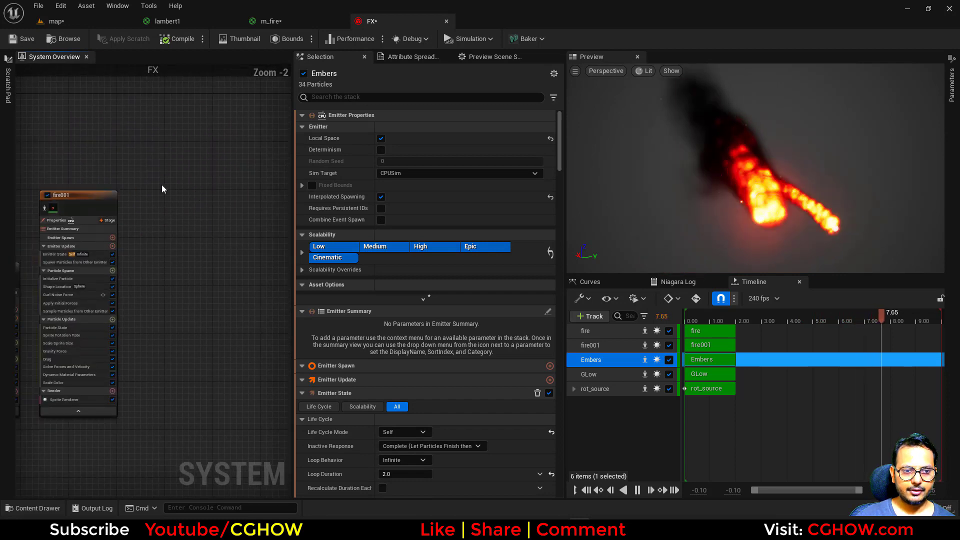
{"action": "left_click", "coordinate": [147, 190]}
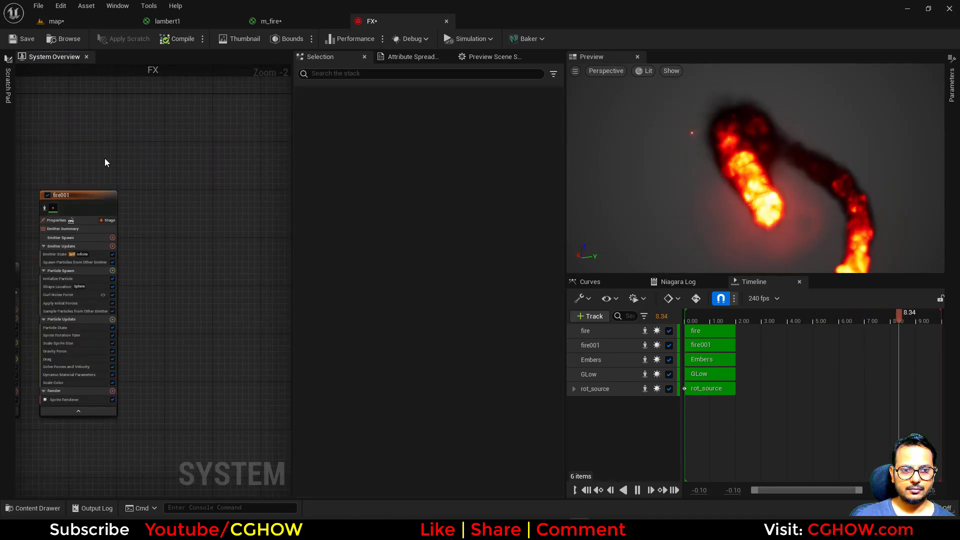
{"action": "key", "text": "ctrl+v"}
{"action": "right_click_drag", "start_coordinate": [97, 168], "coordinate": [179, 136]}
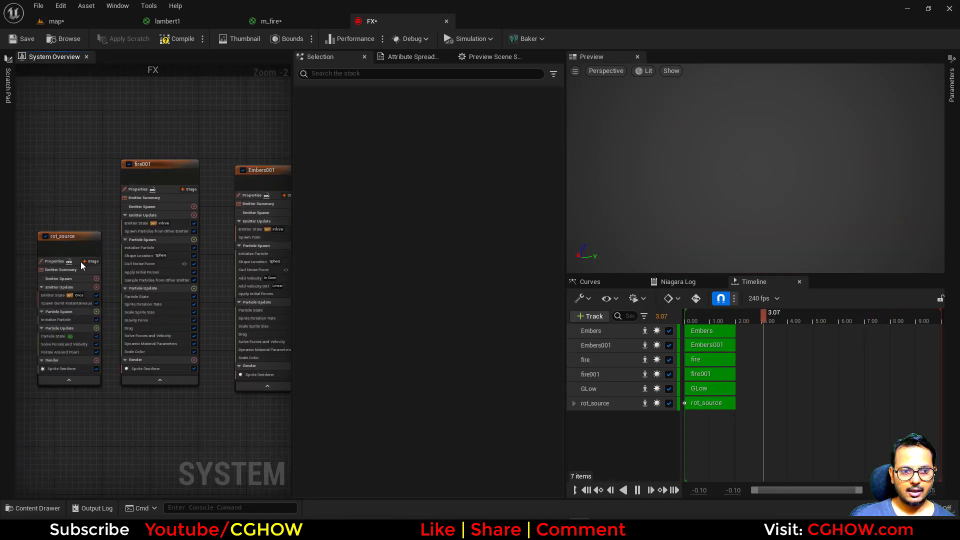
Copy the rot_source emitter's name and delete the Spawn Rate module from Embers001
{"action": "double_click", "coordinate": [65, 238]}
{"action": "key", "text": "ctrl+c"}
{"action": "right_click_drag", "start_coordinate": [121, 166], "coordinate": [24, 172]}
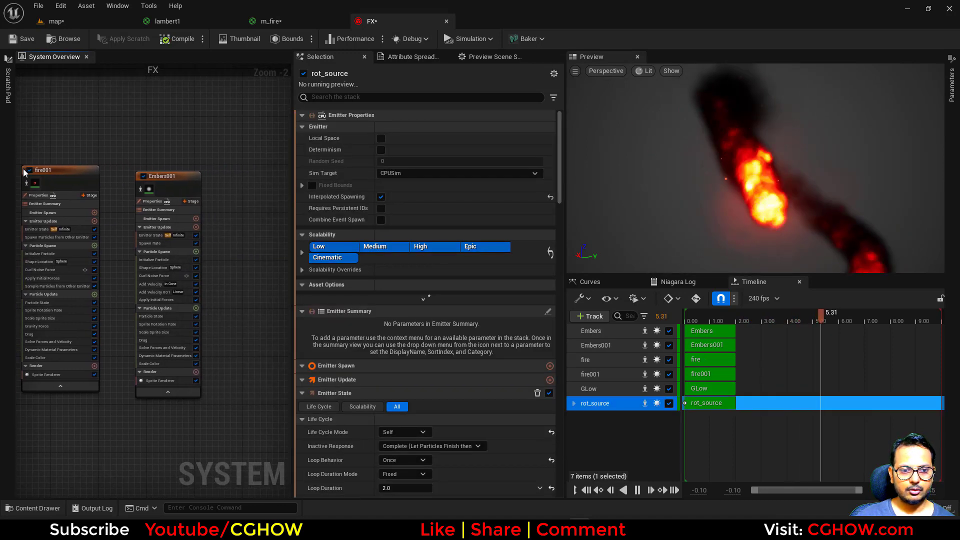
{"action": "scroll", "coordinate": [162, 243], "scroll_direction": "up", "scroll_amount": 2}
{"action": "left_click", "coordinate": [144, 230]}
{"action": "key", "text": "Delete"}
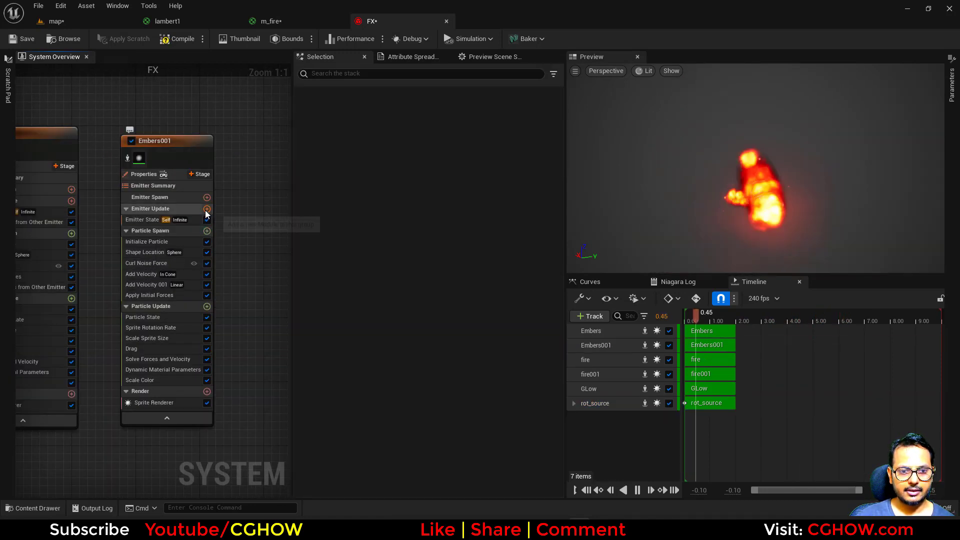
Add Spawn Particles from Other Emitter to Embers001 with rot_source as its source, and resolve the missing sampling dependency
{"action": "left_click", "coordinate": [207, 209]}
{"action": "type", "text": "fro"}
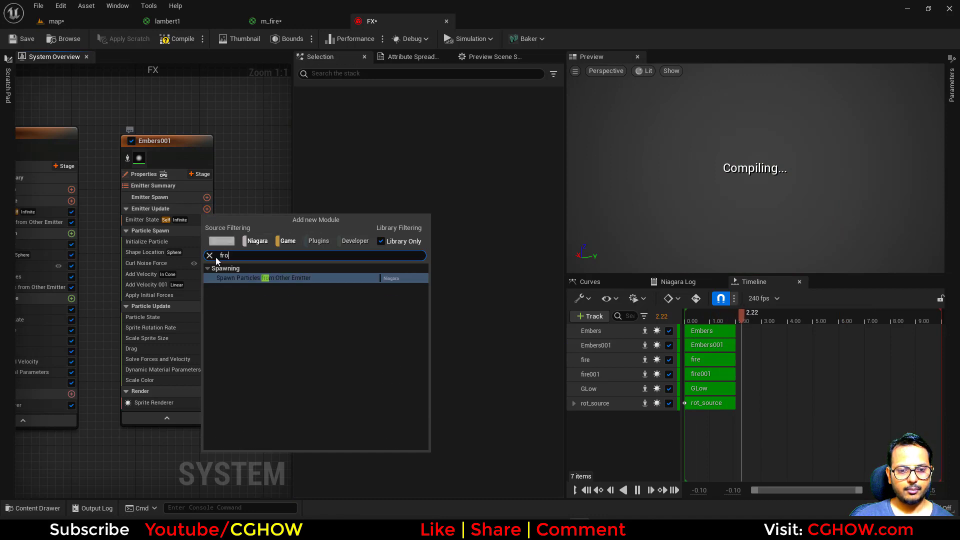
{"action": "left_click", "coordinate": [241, 278]}
{"action": "left_click", "coordinate": [400, 255]}
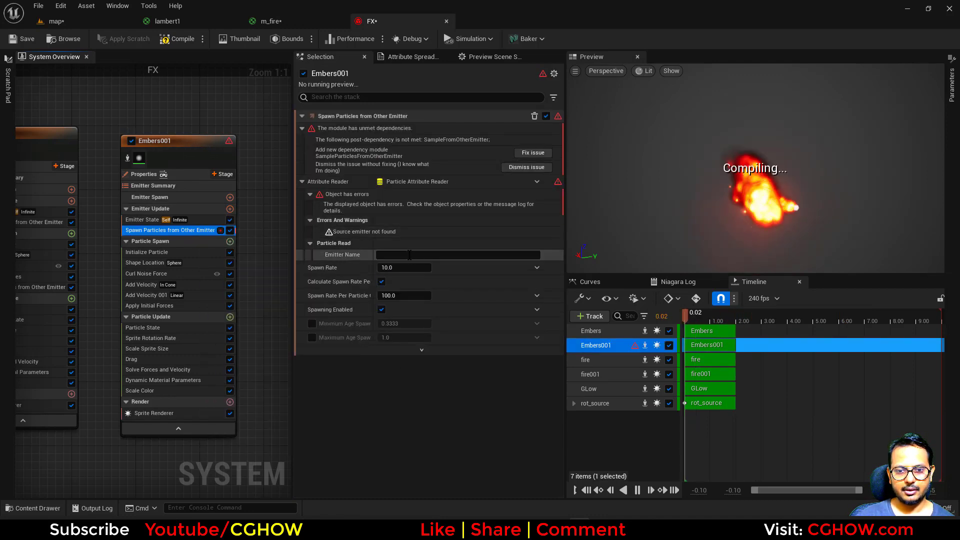
{"action": "key", "text": "ctrl+v"}
{"action": "key", "text": "Return"}
{"action": "left_click", "coordinate": [533, 153]}
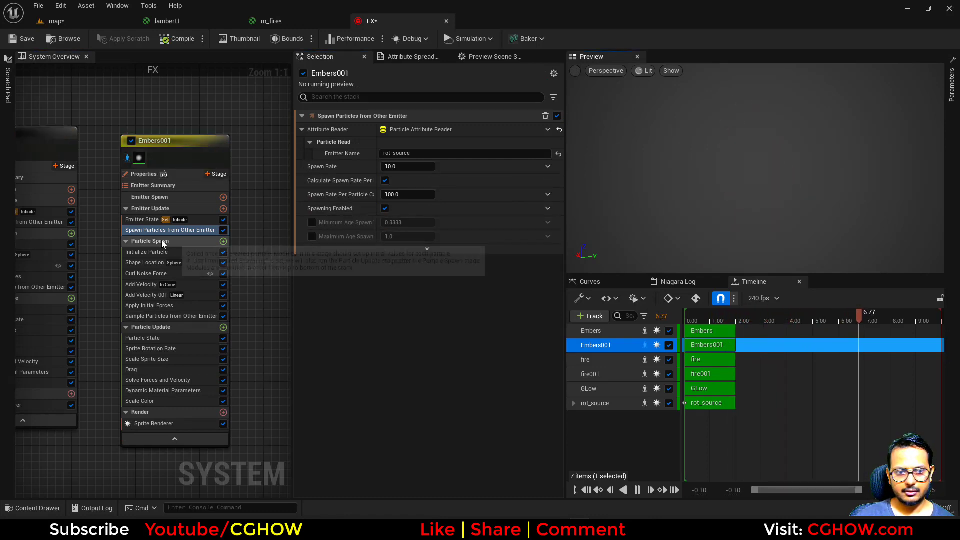
Set Embers001's spawn rate to about 71 and its per-particle rate cap to about 1050, then end its isolation and inspect the effect
{"action": "left_click_drag", "start_coordinate": [411, 167], "coordinate": [434, 195]}
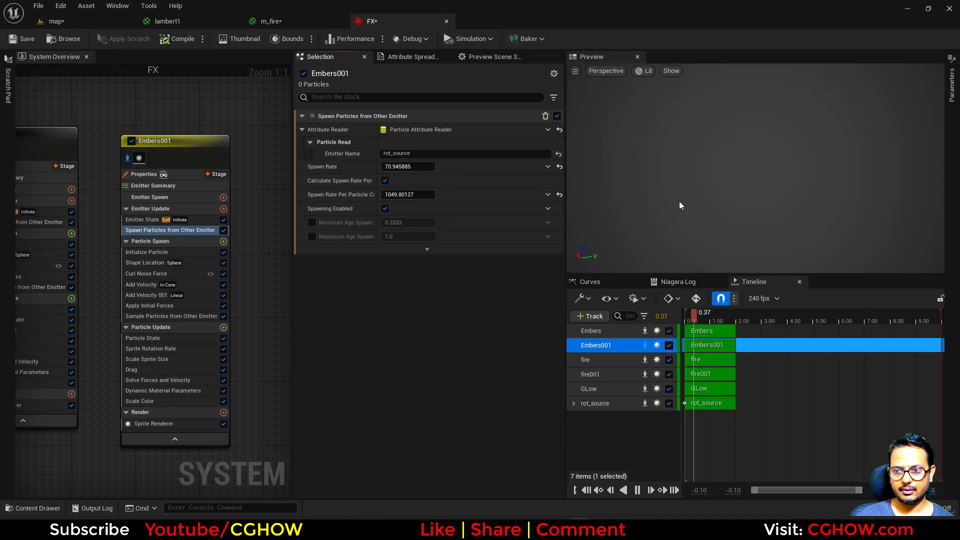
{"action": "left_click", "coordinate": [152, 318]}
{"action": "left_click_drag", "start_coordinate": [735, 184], "coordinate": [732, 194]}
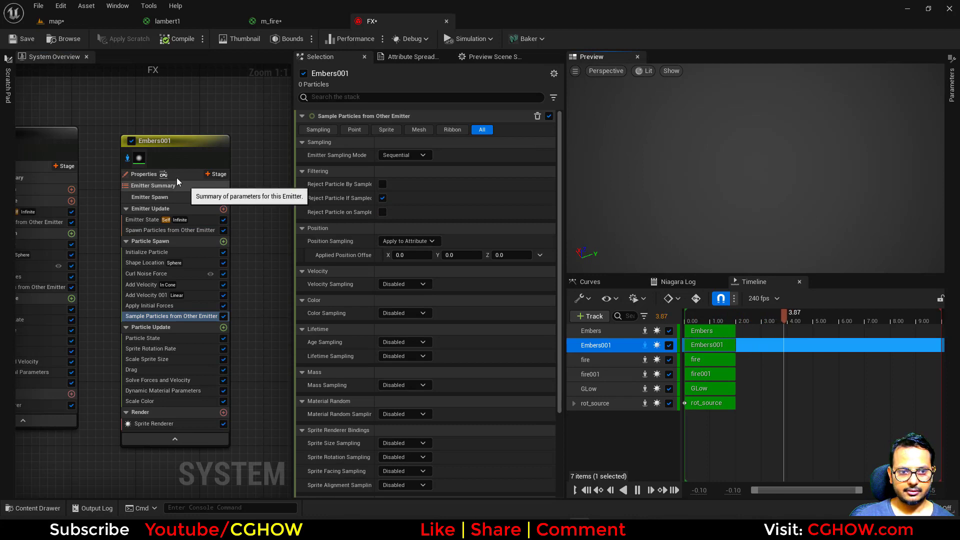
{"action": "right_click_drag", "start_coordinate": [138, 114], "coordinate": [221, 110]}
{"action": "left_click", "coordinate": [211, 154]}
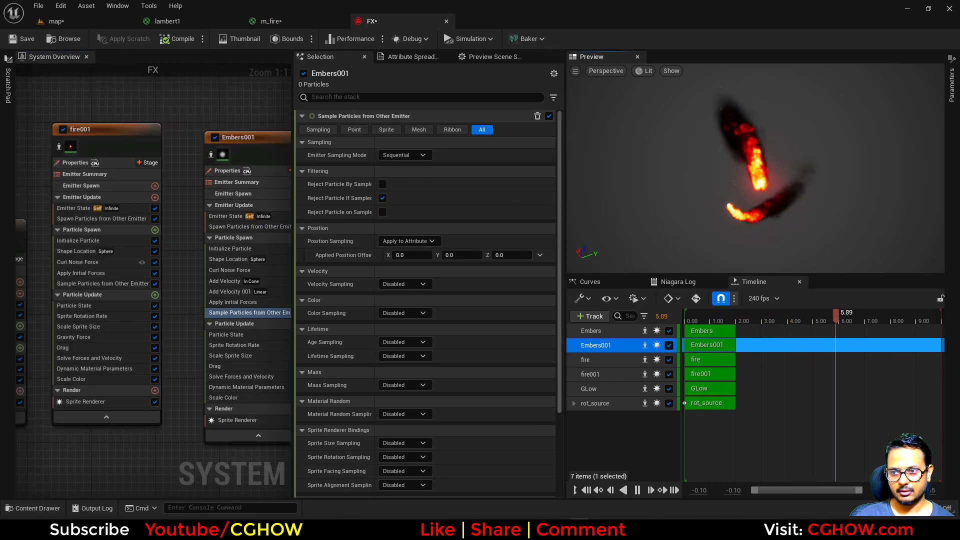
{"action": "right_click_drag", "start_coordinate": [769, 172], "coordinate": [777, 161]}
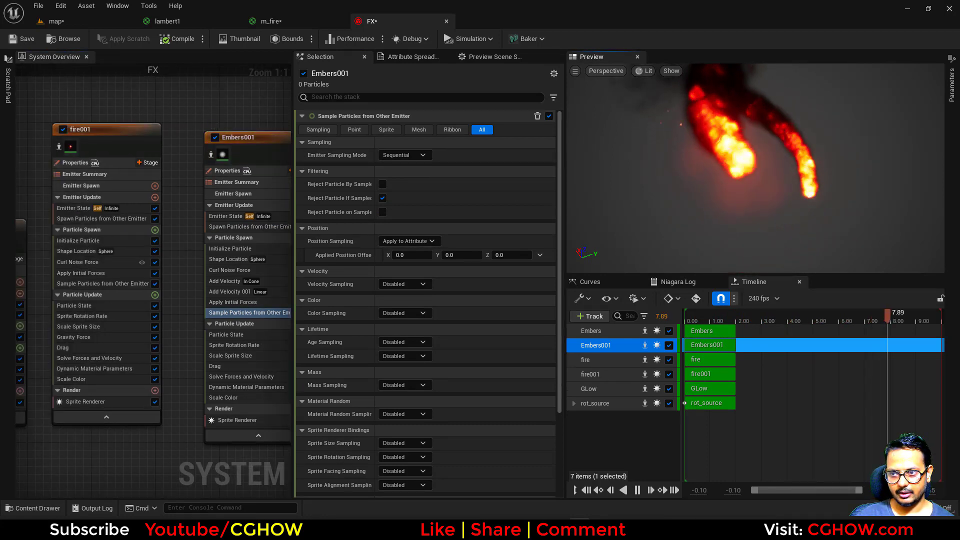
{"action": "right_click_drag", "start_coordinate": [186, 290], "coordinate": [119, 269]}
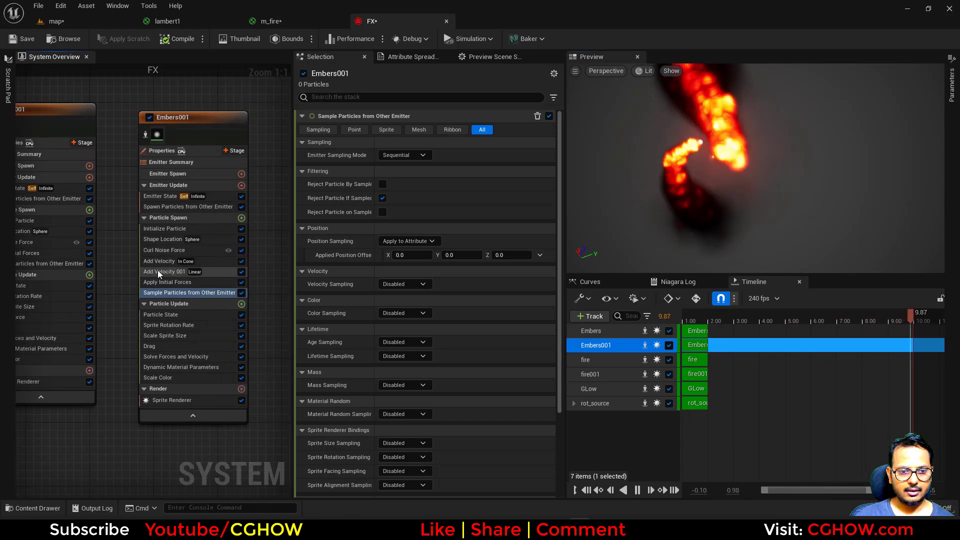
Set Embers001's Shape Location sphere radius to 10 and isolate the emitter in the preview
{"action": "left_click", "coordinate": [168, 242]}
{"action": "left_click", "coordinate": [408, 168]}
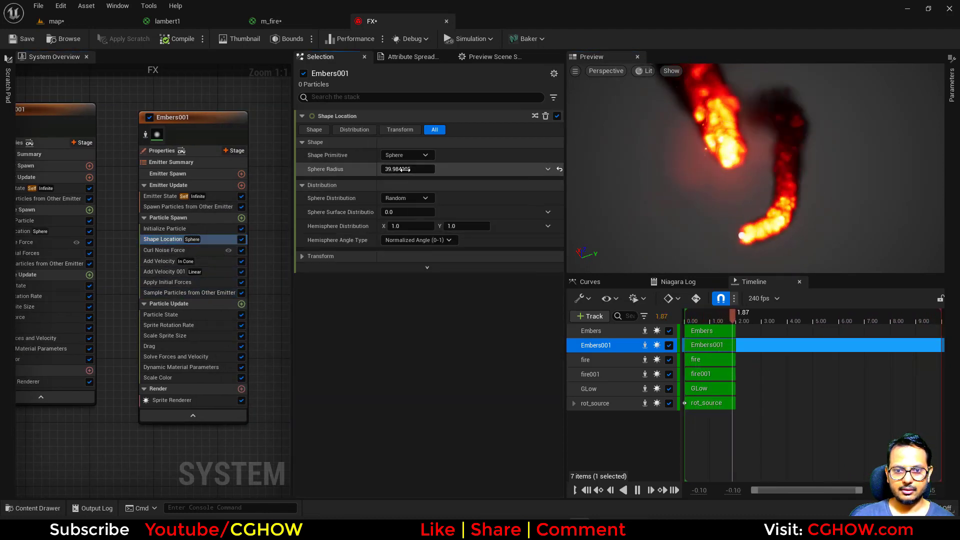
{"action": "type", "text": "10"}
{"action": "key", "text": "Return"}
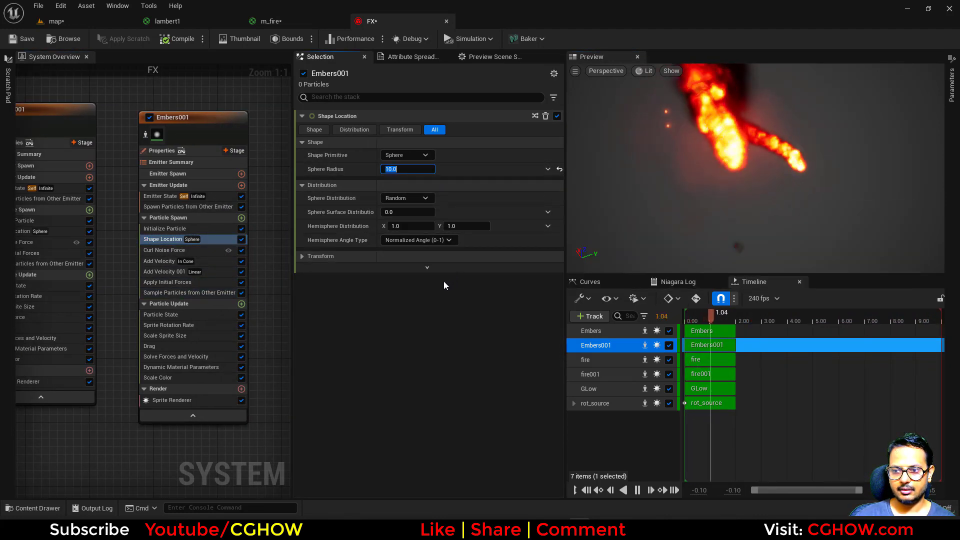
{"action": "left_click", "coordinate": [145, 134]}
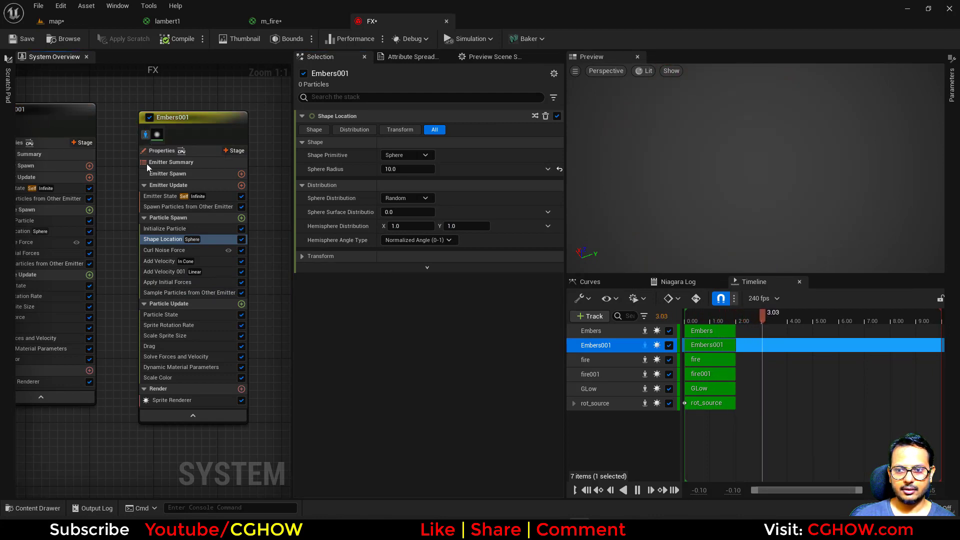
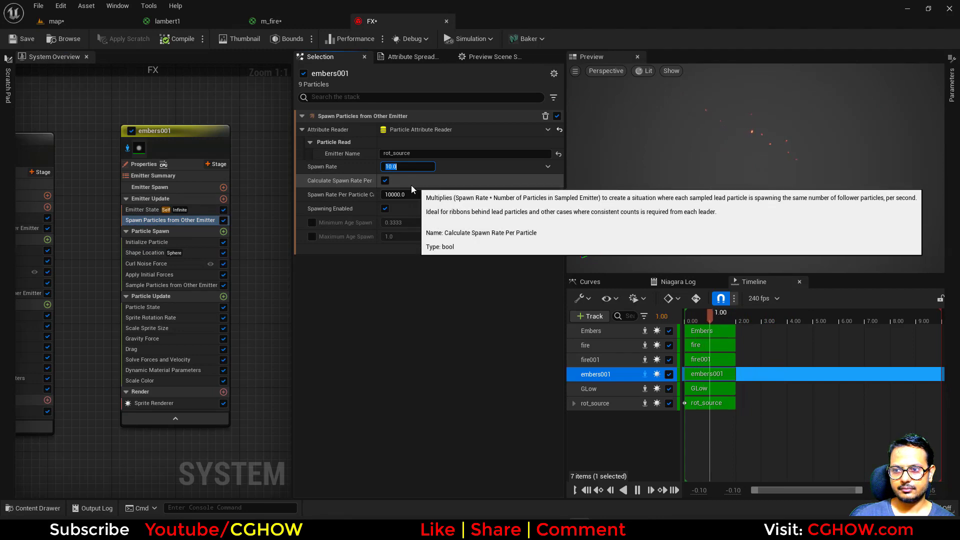
End the isolation of embers001 and give its Scale Sprite Size a rise-and-fall curve peaking at 0.2
{"action": "left_click", "coordinate": [128, 147]}
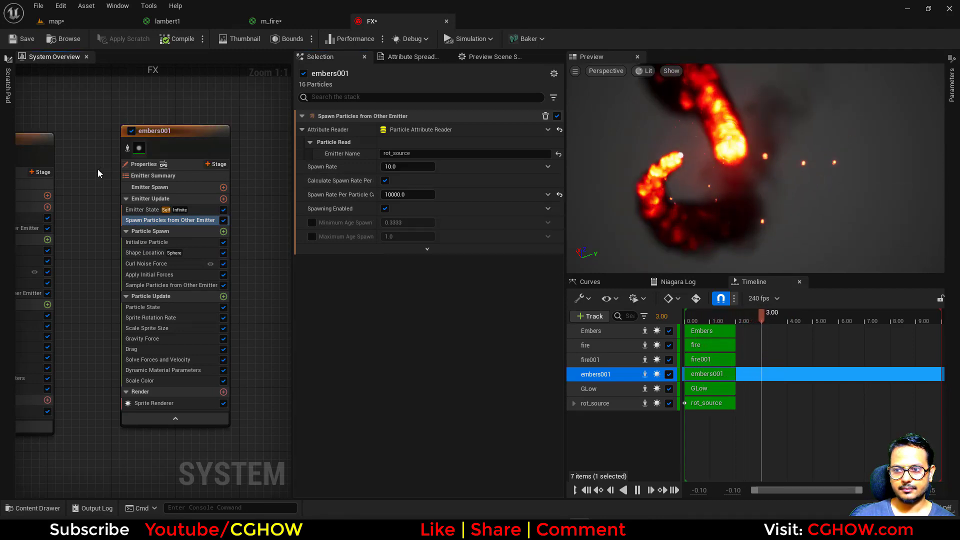
{"action": "left_click", "coordinate": [185, 328]}
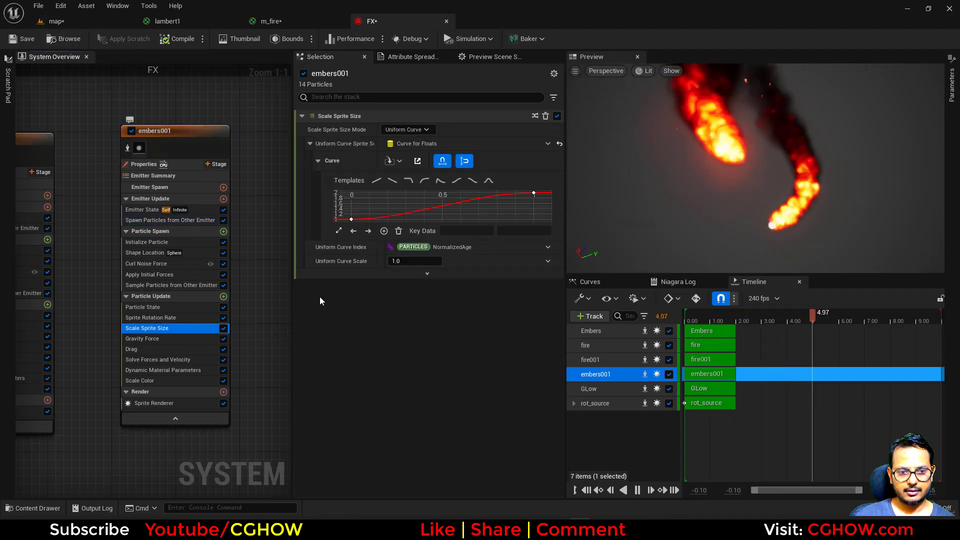
{"action": "left_click", "coordinate": [489, 182]}
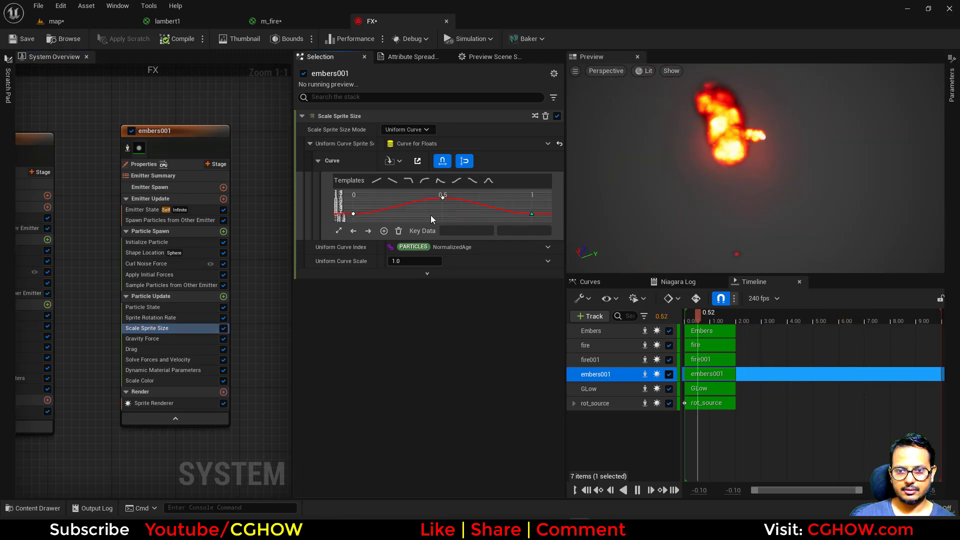
{"action": "left_click", "coordinate": [442, 198]}
{"action": "left_click", "coordinate": [469, 231]}
{"action": "type", "text": ".2"}
{"action": "key", "text": "Return"}
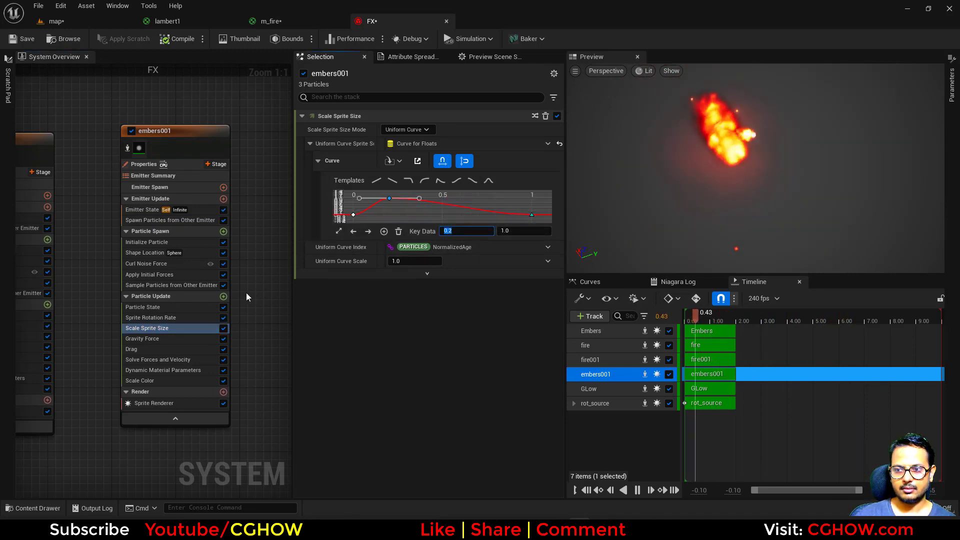
Compare the fire and embers in the level with the Stylized Fire VFX reference on ArtStation
{"action": "left_click", "coordinate": [77, 23]}
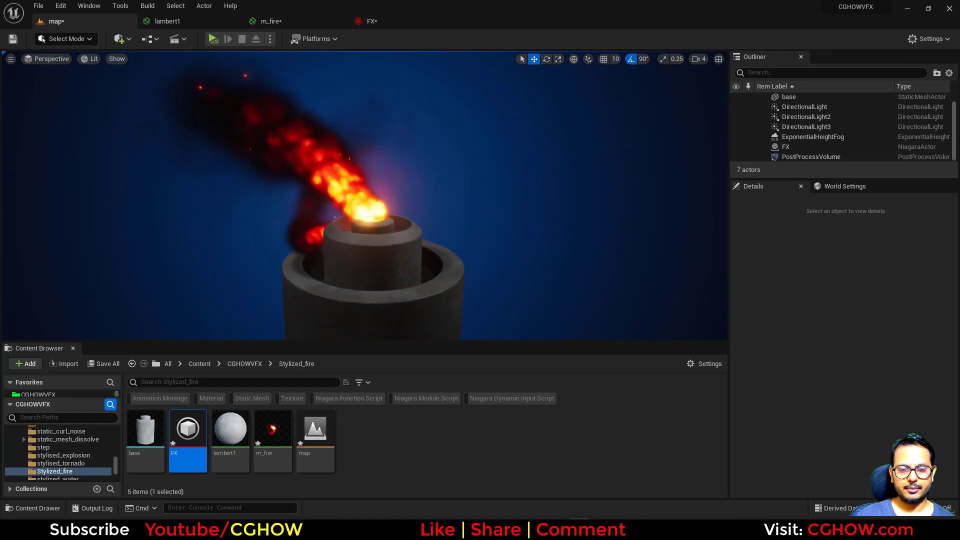
{"action": "scroll", "coordinate": [461, 284], "scroll_direction": "down", "scroll_amount": 2}
{"action": "mouse_move", "coordinate": [460, 285]}
{"action": "right_mouse_down", "text": "alt"}
{"action": "mouse_move", "coordinate": [513, 285]}
{"action": "mouse_move", "coordinate": [464, 294]}
{"action": "right_mouse_up", "text": "alt"}
{"action": "left_click", "coordinate": [492, 528]}
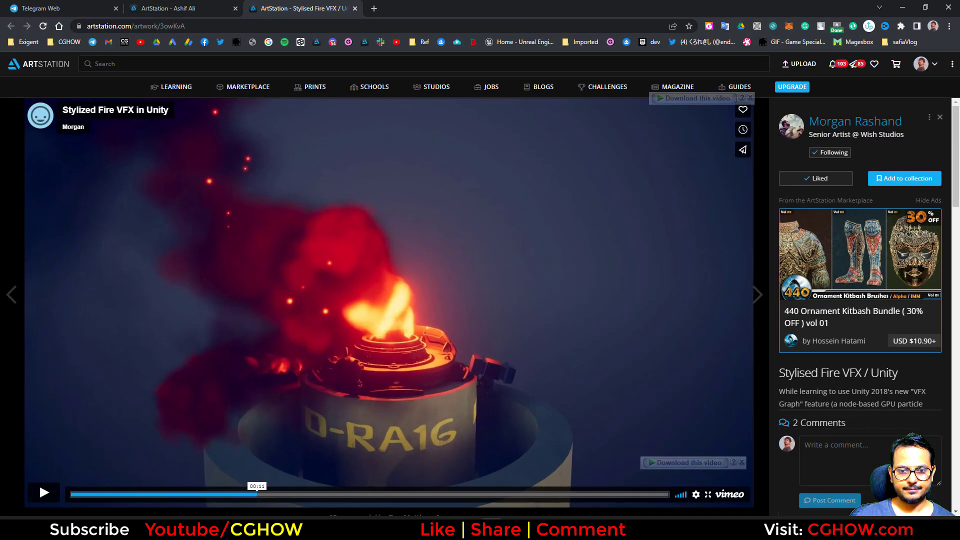
{"action": "left_click", "coordinate": [492, 528]}
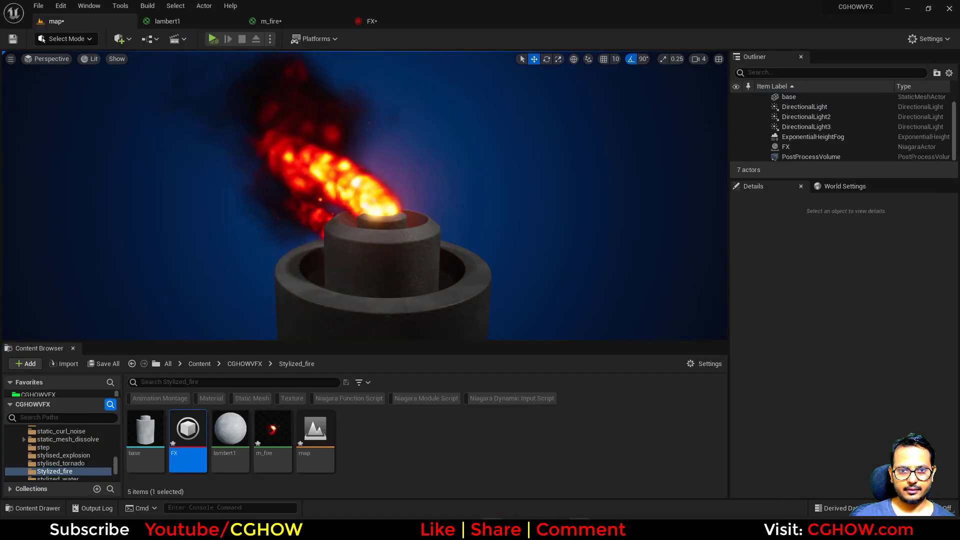
{"action": "left_click", "coordinate": [493, 528]}
{"action": "left_click", "coordinate": [492, 527]}
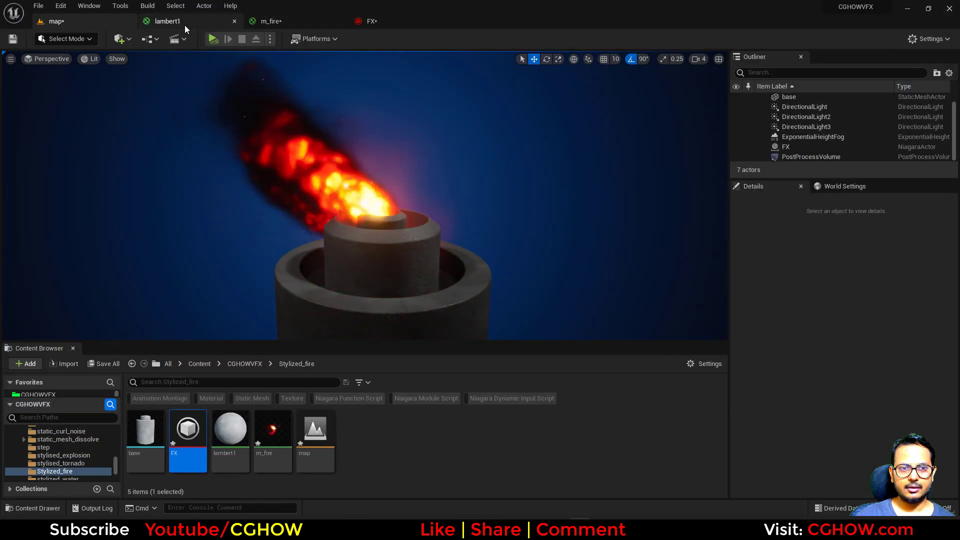
Change the m_fire material's shading model to Default Lit and bring its final Multiply nodes and output node into view
{"action": "left_click", "coordinate": [277, 22]}
{"action": "scroll", "coordinate": [477, 272], "scroll_direction": "down", "scroll_amount": 1}
{"action": "right_click_drag", "start_coordinate": [662, 281], "coordinate": [530, 249]}
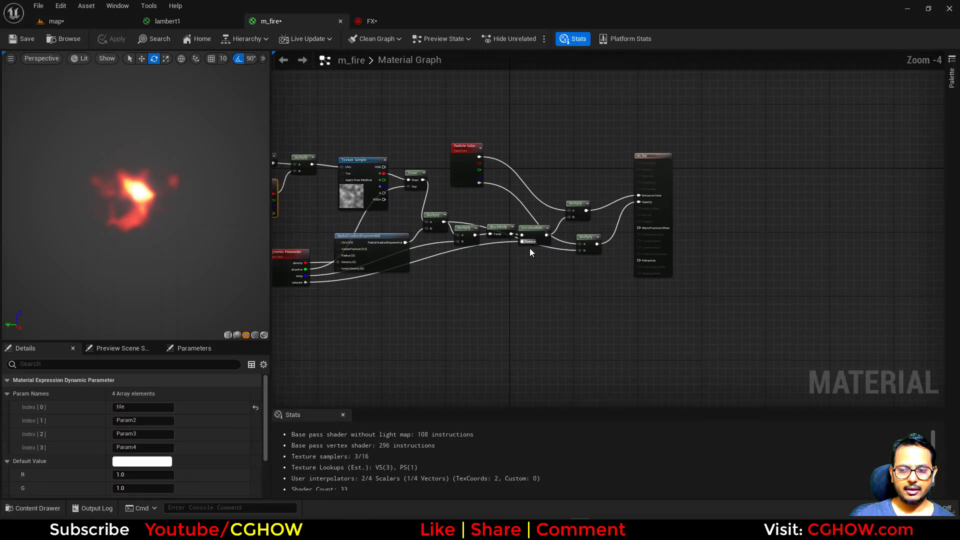
{"action": "left_click", "coordinate": [664, 182]}
{"action": "left_click", "coordinate": [176, 428]}
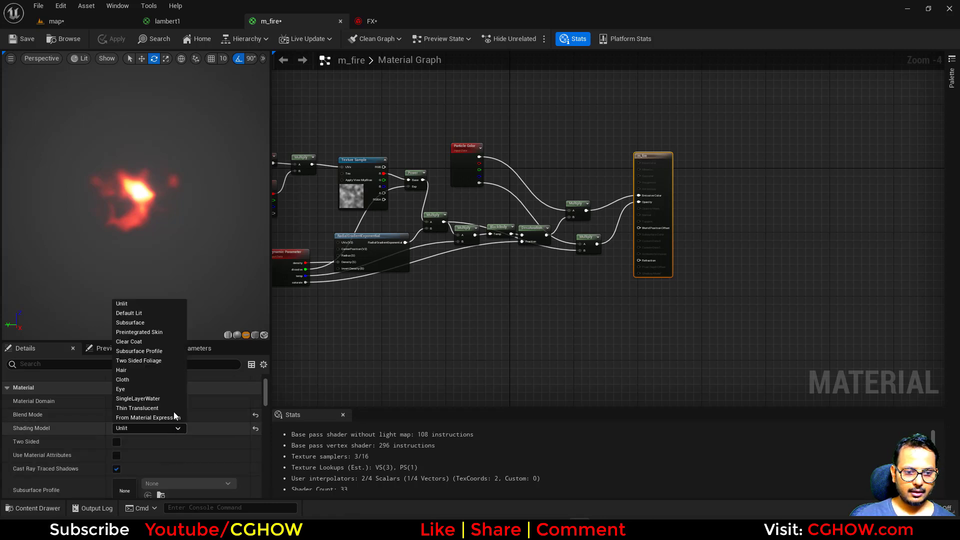
{"action": "right_click_drag", "start_coordinate": [484, 322], "coordinate": [511, 367]}
{"action": "scroll", "coordinate": [589, 271], "scroll_direction": "up", "scroll_amount": 3}
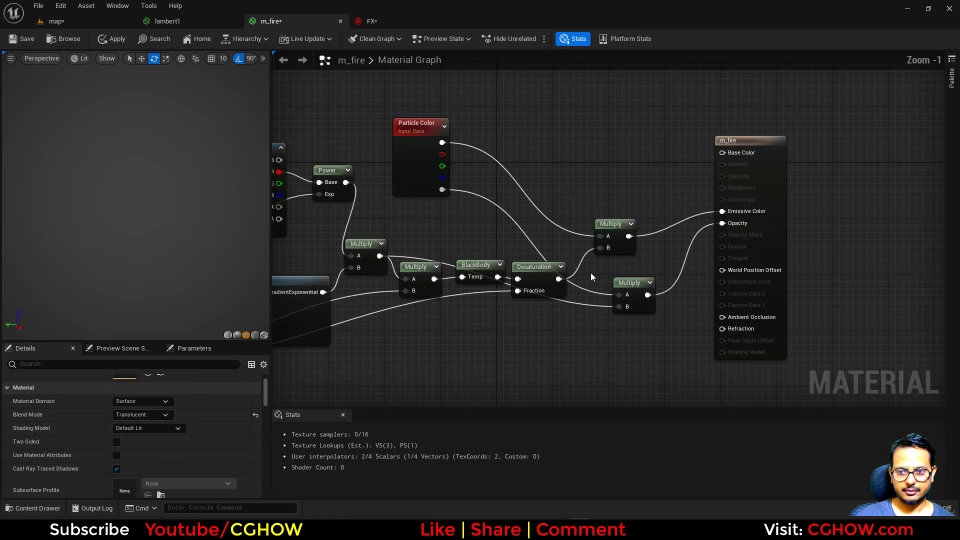
{"action": "right_click_drag", "start_coordinate": [642, 254], "coordinate": [571, 309]}
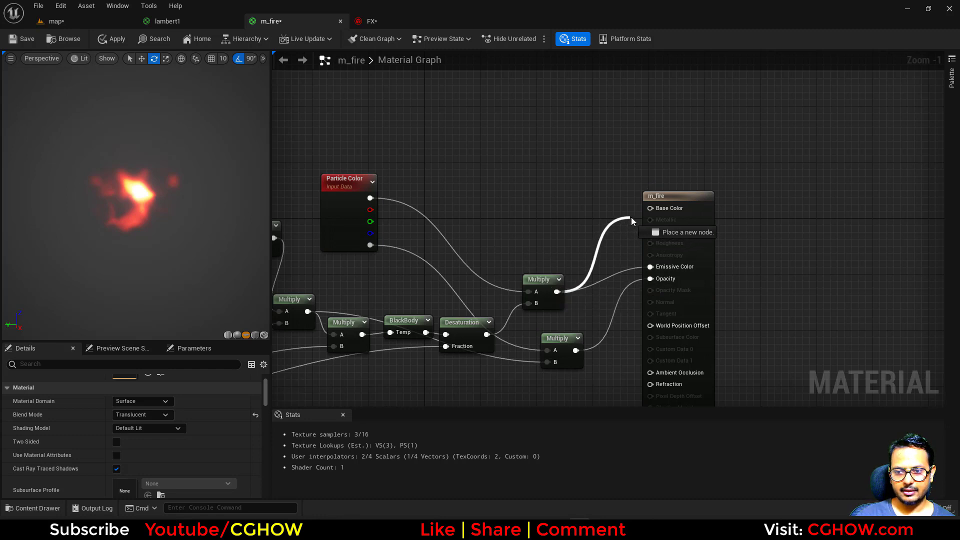
Feed the Multiply of Particle Color into m_fire's Base Color as well, move that node up, and save the material
{"action": "left_click_drag", "start_coordinate": [652, 208], "coordinate": [652, 208]}
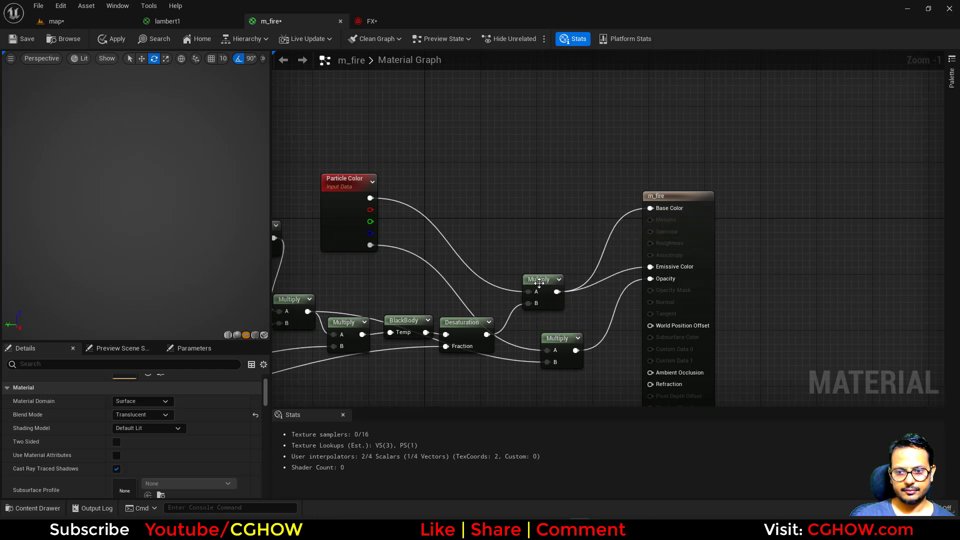
{"action": "left_click_drag", "start_coordinate": [539, 284], "coordinate": [540, 231]}
{"action": "scroll", "coordinate": [537, 352], "scroll_direction": "down", "scroll_amount": 1}
{"action": "right_click_drag", "start_coordinate": [536, 355], "coordinate": [548, 297]}
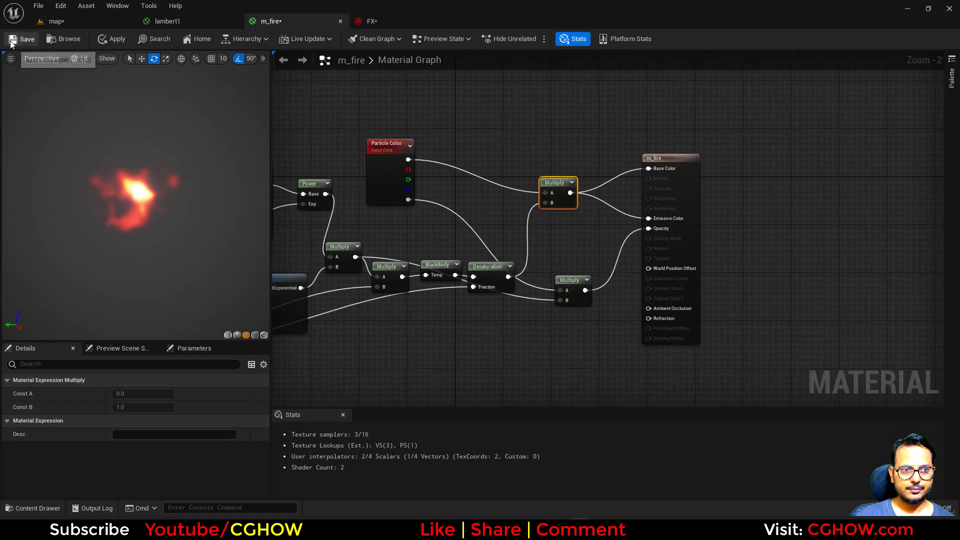
{"action": "key", "text": "ctrl+s"}
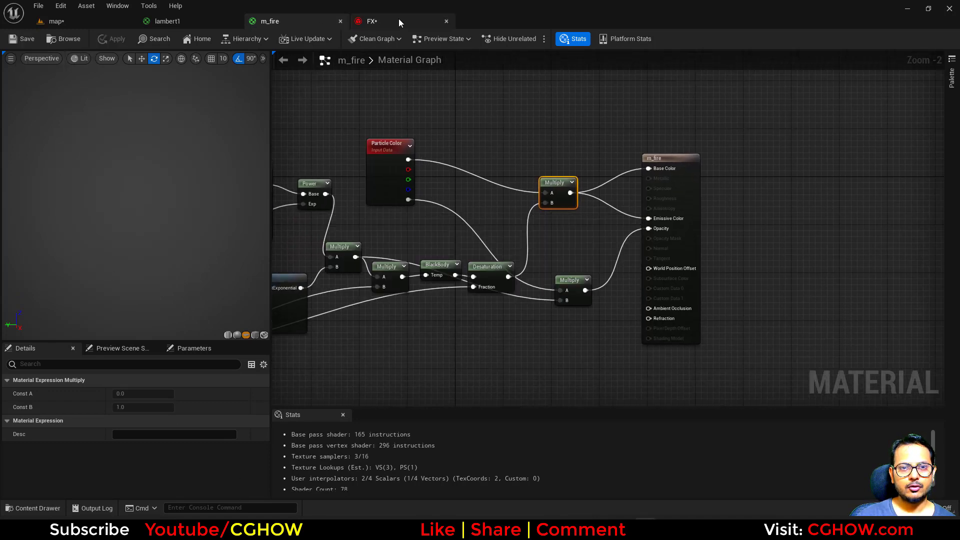
Examine the relit fire in the level and compare it with the Stylized Fire VFX reference on ArtStation
{"action": "left_click", "coordinate": [398, 20]}
{"action": "left_click", "coordinate": [98, 20]}
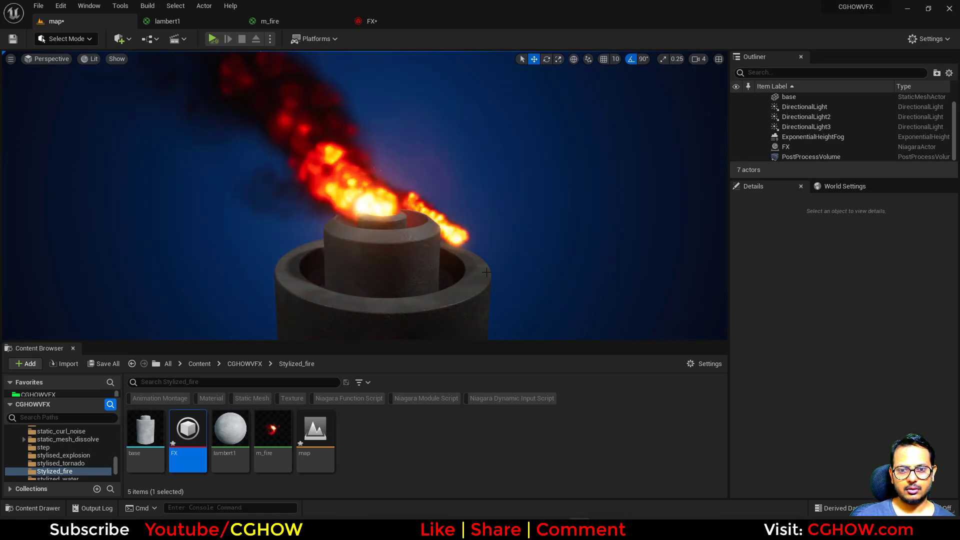
{"action": "right_click_drag", "start_coordinate": [474, 278], "coordinate": [445, 278], "text": "alt"}
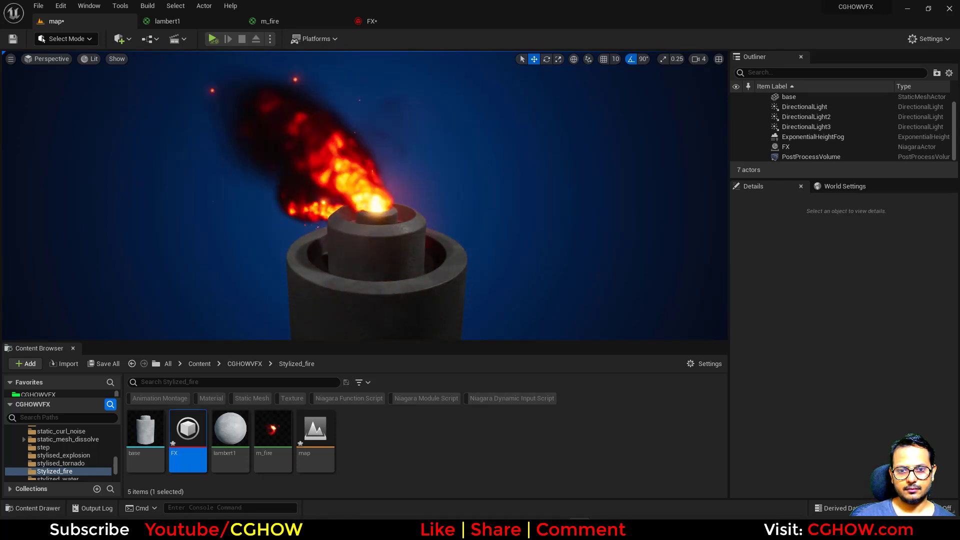
{"action": "key", "text": "alt+Tab"}
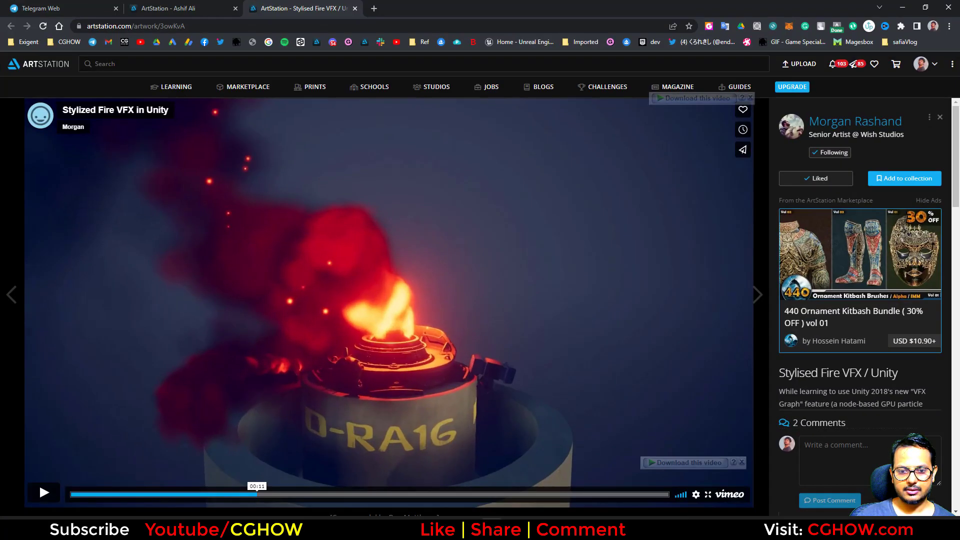
{"action": "key", "text": "alt+Tab"}
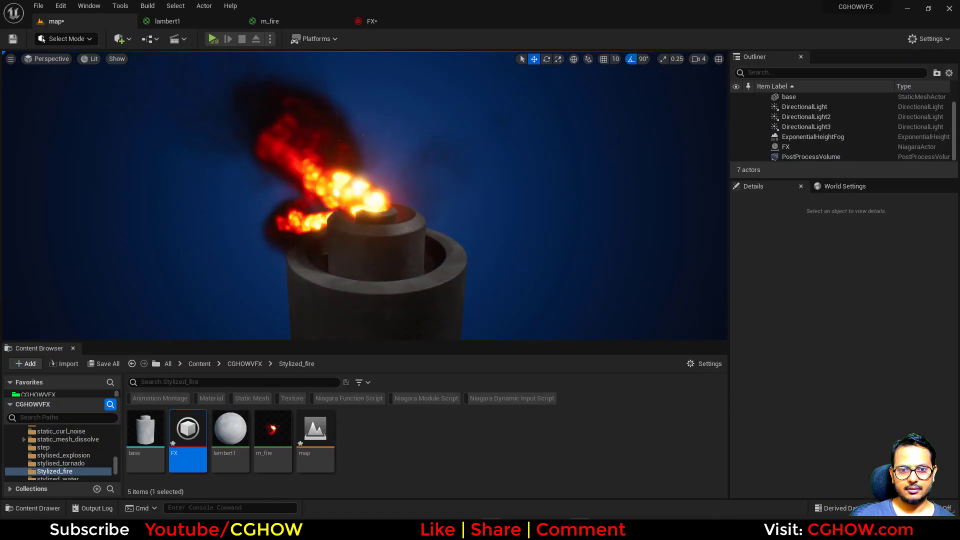
{"action": "key", "text": "alt+Tab"}
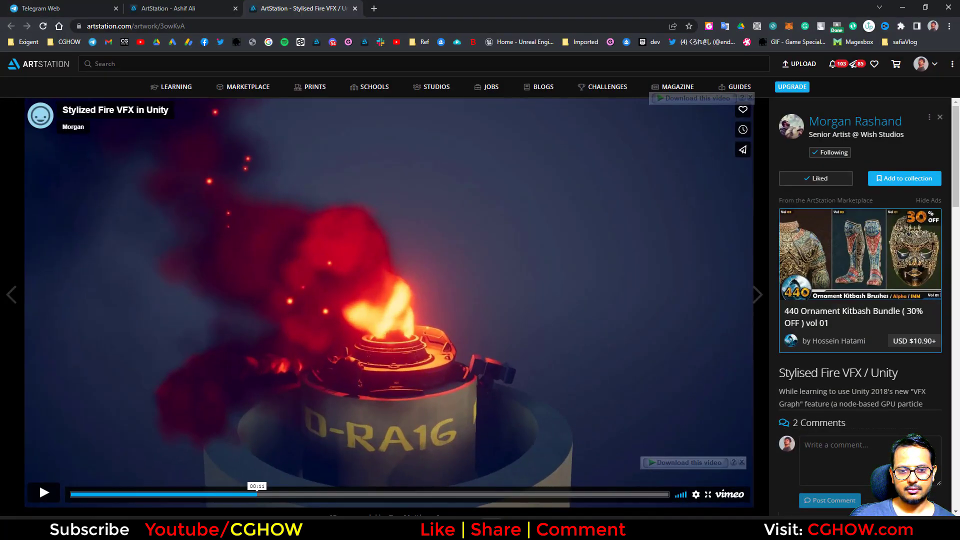
{"action": "key", "text": "alt+Tab"}
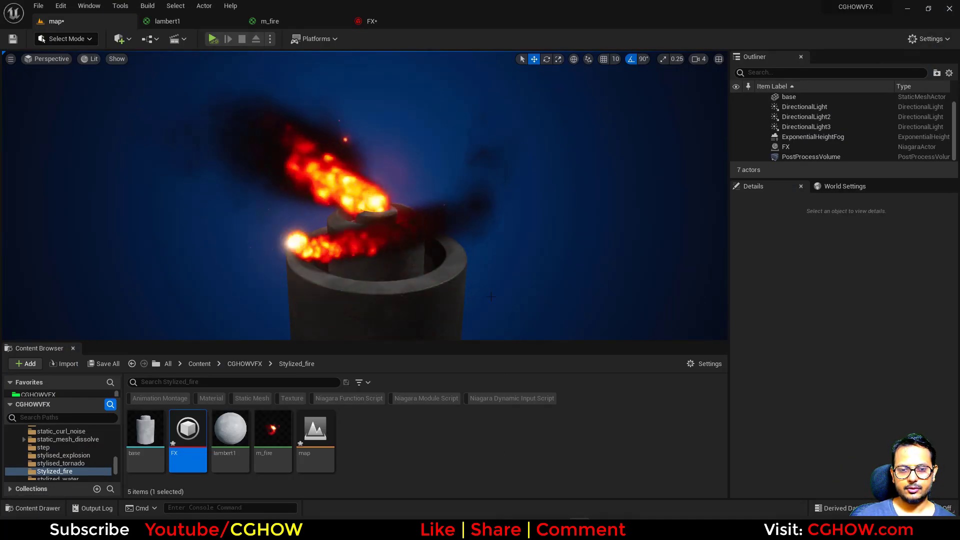
{"action": "scroll", "coordinate": [424, 284], "scroll_direction": "up", "scroll_amount": 1}
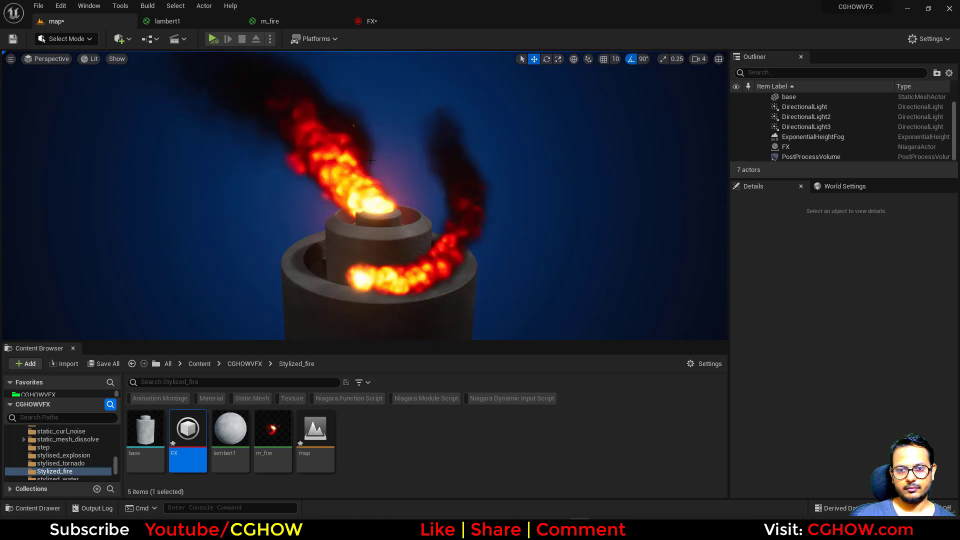
In the FX system, set the fire emitter's Initialize Particle lifetime to a minimum of 2.0 and a maximum of 2.5
{"action": "left_click", "coordinate": [386, 25]}
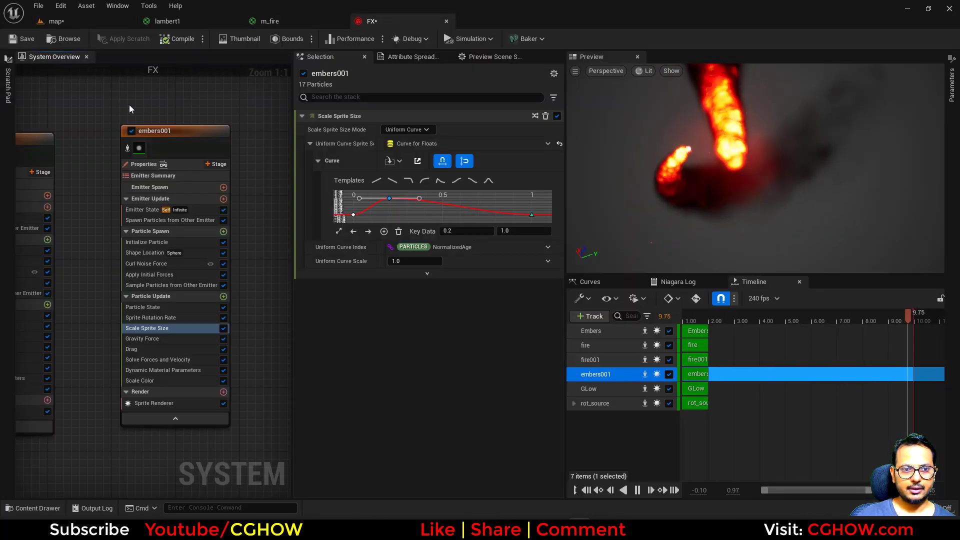
{"action": "scroll", "coordinate": [129, 105], "scroll_direction": "down", "scroll_amount": 4}
{"action": "right_click_drag", "start_coordinate": [85, 108], "coordinate": [185, 120]}
{"action": "right_click_drag", "start_coordinate": [40, 109], "coordinate": [157, 123]}
{"action": "scroll", "coordinate": [157, 122], "scroll_direction": "up", "scroll_amount": 4}
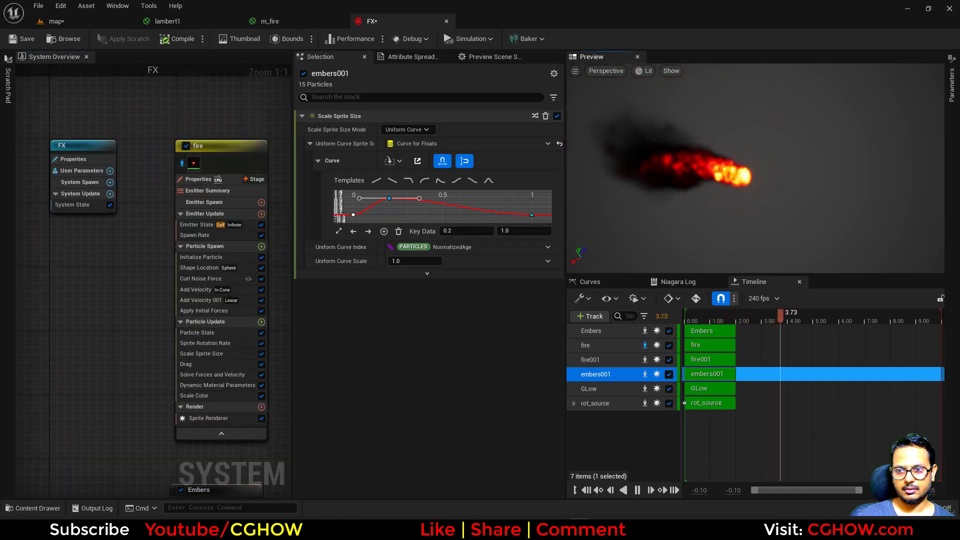
{"action": "left_click", "coordinate": [193, 366]}
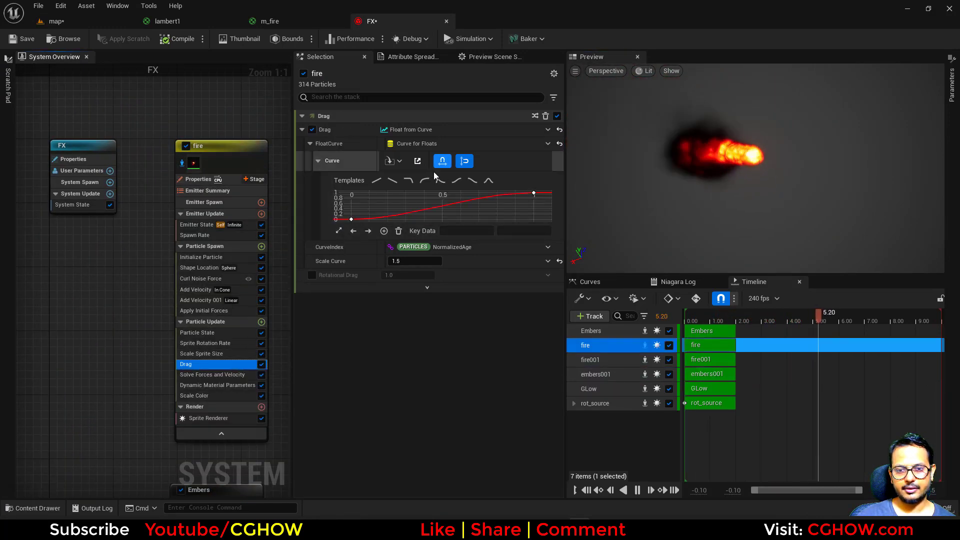
{"action": "left_click", "coordinate": [215, 258]}
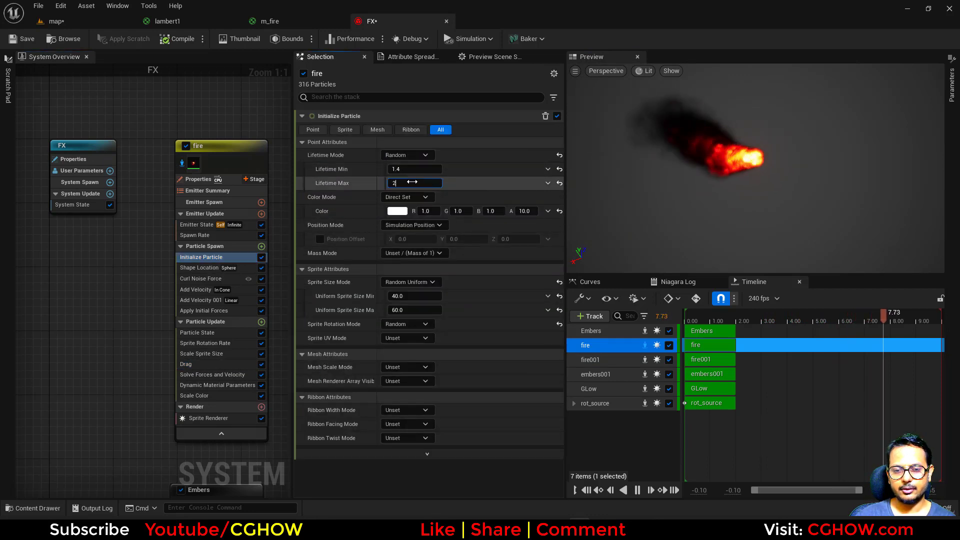
{"action": "key", "text": "Return"}
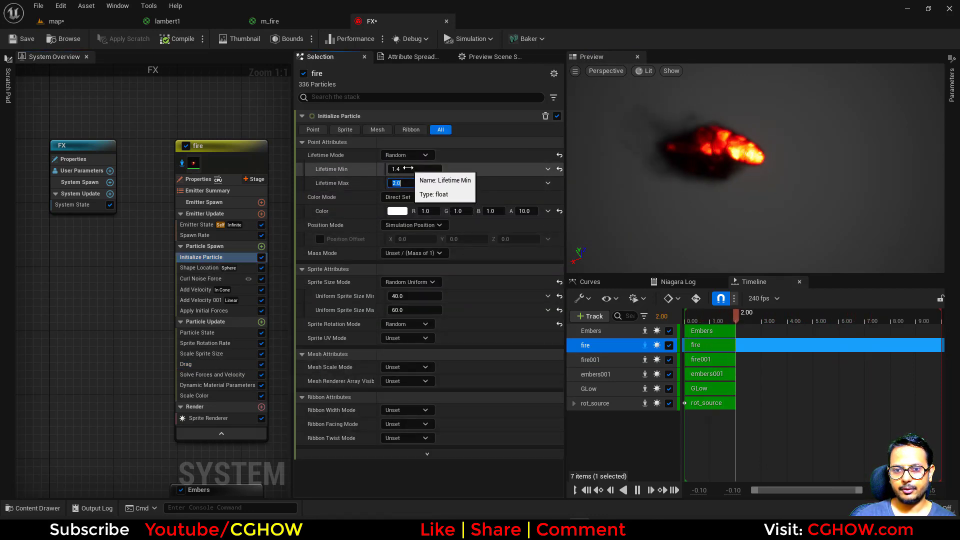
{"action": "type", "text": "2.5"}
{"action": "left_click", "coordinate": [408, 170]}
{"action": "type", "text": "2"}
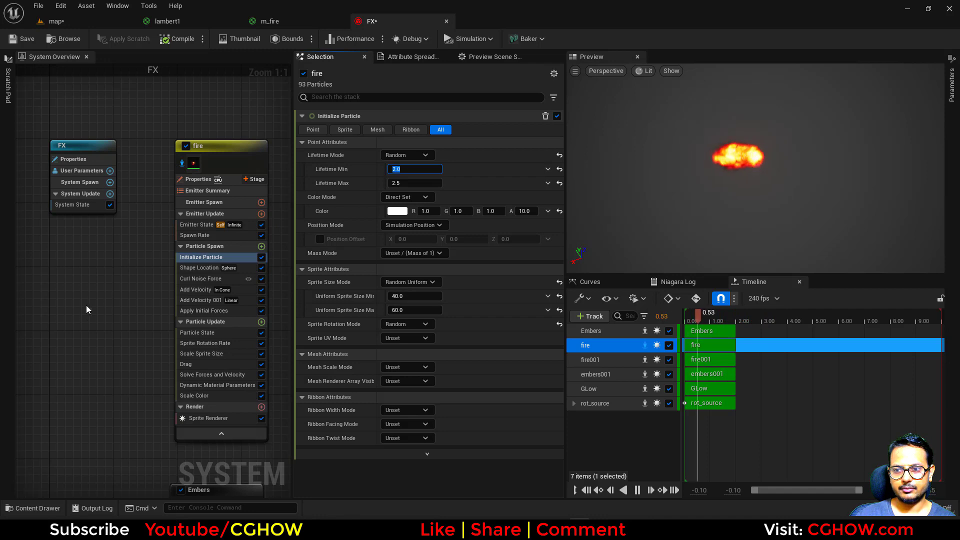
{"action": "right_click_drag", "start_coordinate": [95, 307], "coordinate": [67, 299]}
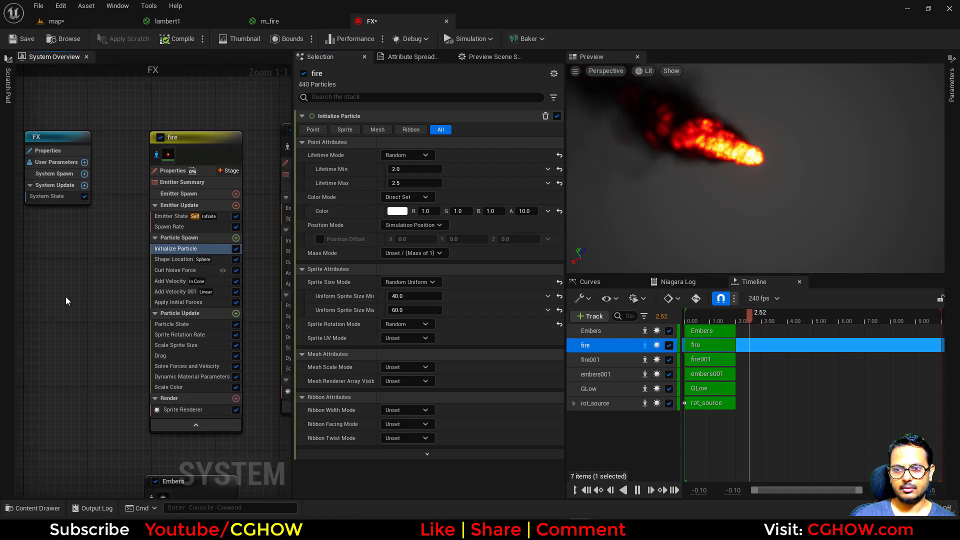
Check the fire's longer lifetime in the level, both with the emitter isolated and together with the other emitters
{"action": "left_click", "coordinate": [71, 20]}
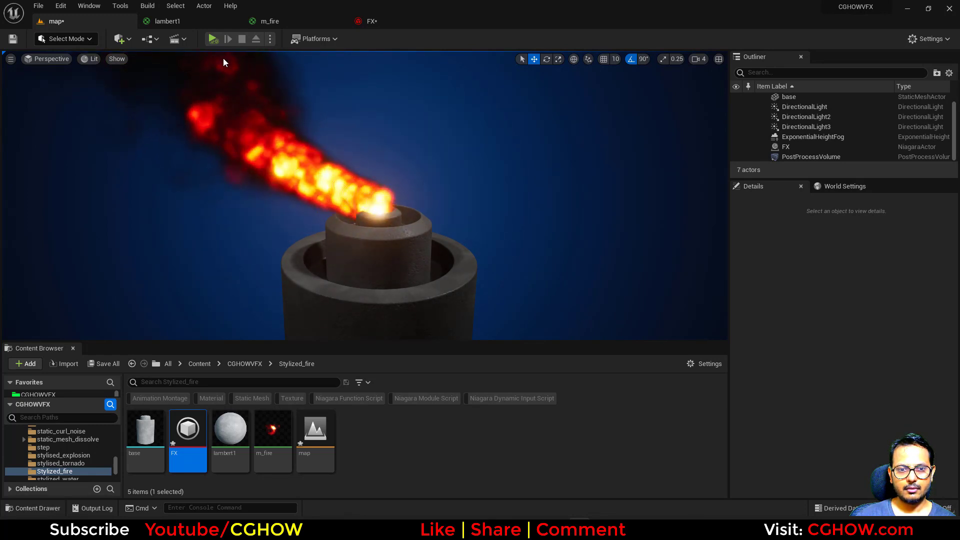
{"action": "left_click", "coordinate": [198, 27]}
{"action": "left_click", "coordinate": [371, 23]}
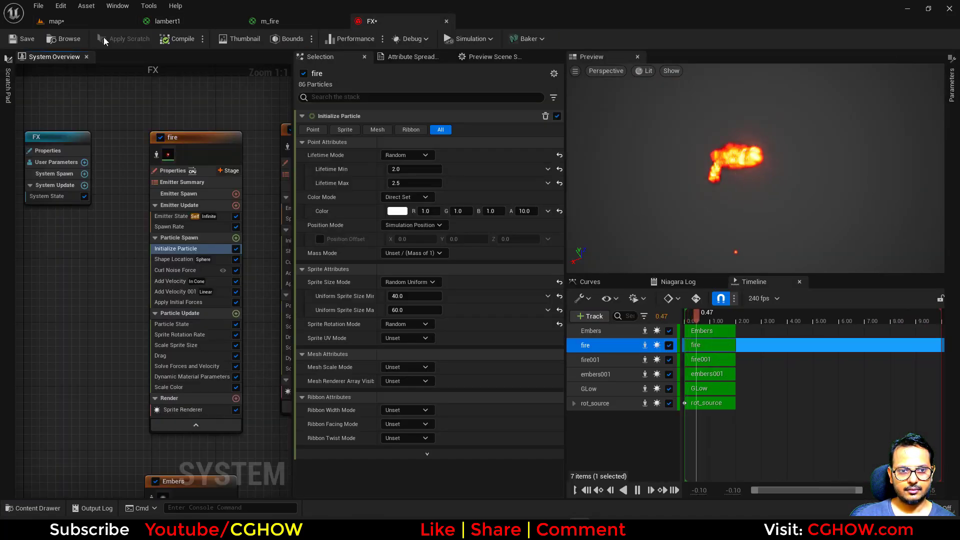
{"action": "left_click", "coordinate": [94, 23]}
{"action": "scroll", "coordinate": [547, 223], "scroll_direction": "down", "scroll_amount": 1}
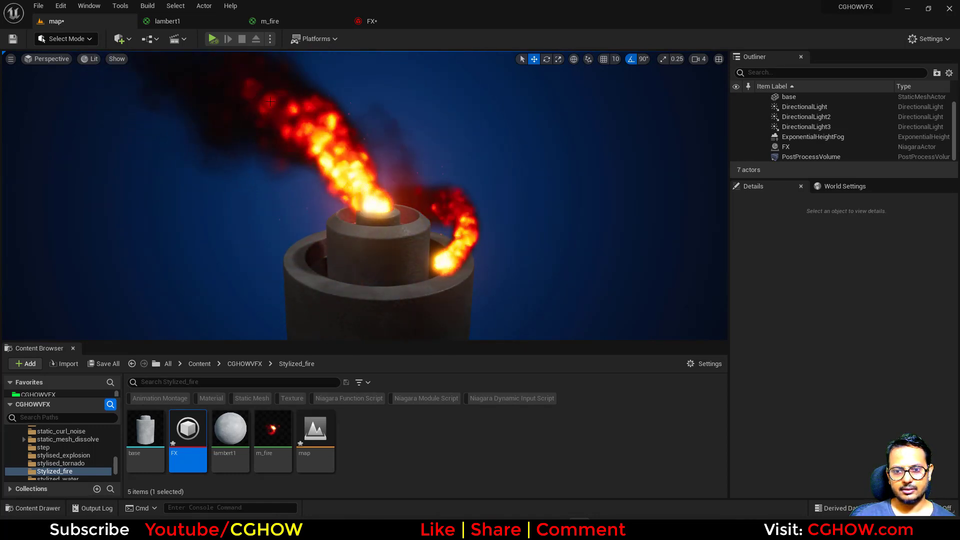
Try the Custom Ascending sort mode on the isolated fire emitter's Sprite Renderer and check it in the level
{"action": "left_click", "coordinate": [370, 22]}
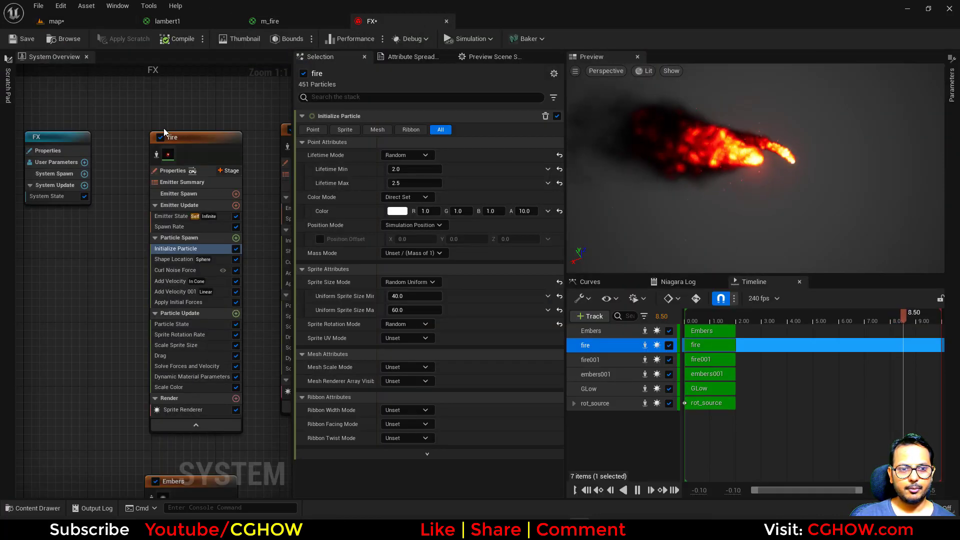
{"action": "left_click", "coordinate": [183, 409]}
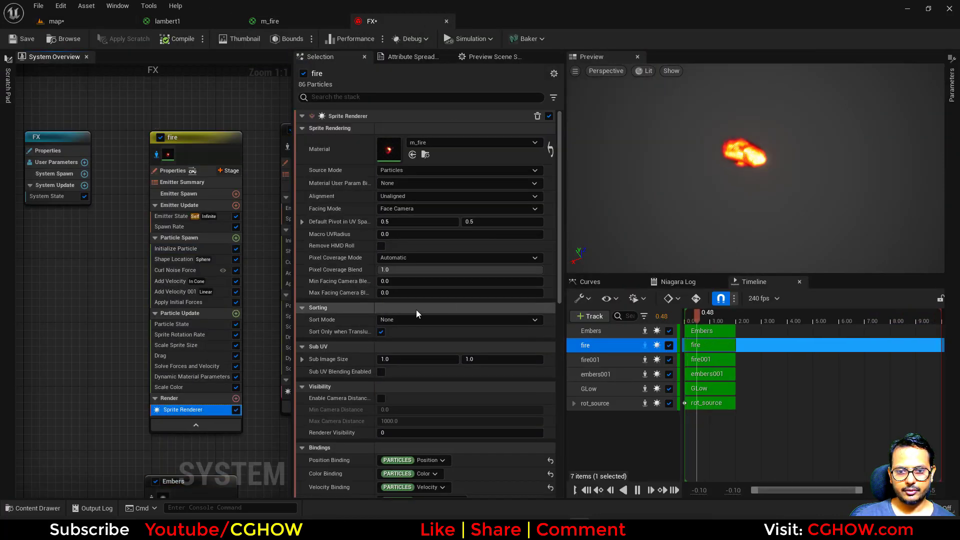
{"action": "left_click", "coordinate": [410, 320]}
{"action": "left_click", "coordinate": [402, 358]}
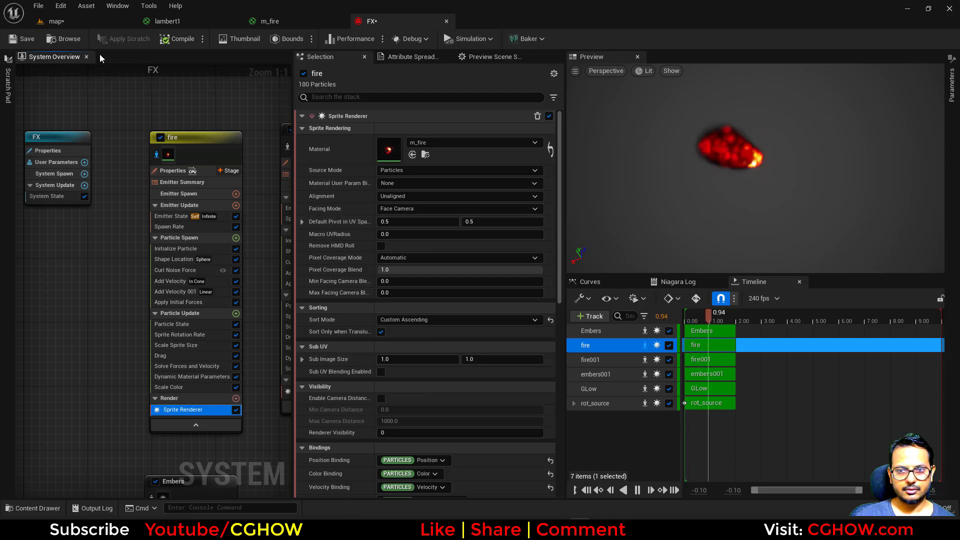
{"action": "left_click", "coordinate": [90, 23]}
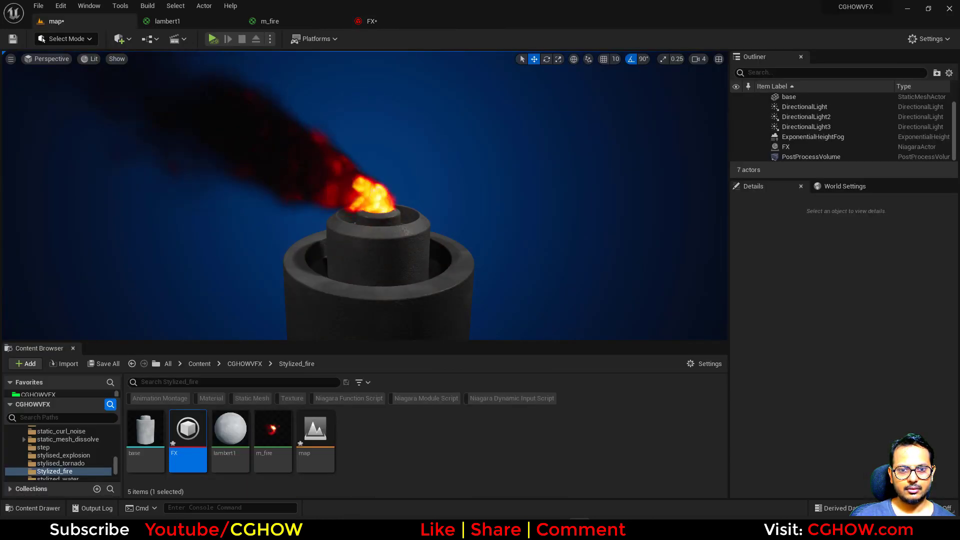
Try the Custom Decending sort mode on the fire emitter's Sprite Renderer and check it in the level
{"action": "left_click", "coordinate": [374, 21]}
{"action": "left_click", "coordinate": [423, 321]}
{"action": "left_click", "coordinate": [417, 368]}
{"action": "left_click", "coordinate": [88, 22]}
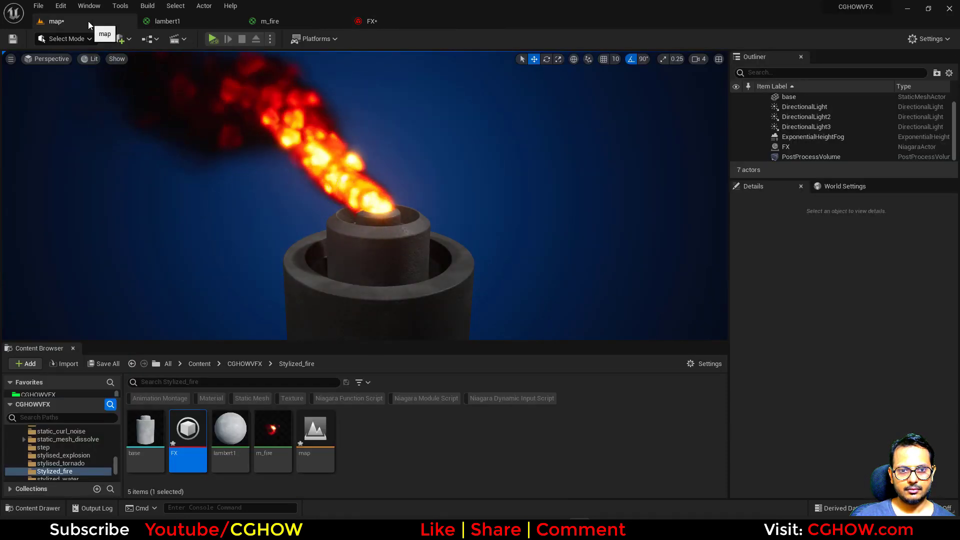
Reset the fire Sprite Renderer's sort mode to None, end the emitter's isolation, and view both fires in the level
{"action": "left_click", "coordinate": [415, 23]}
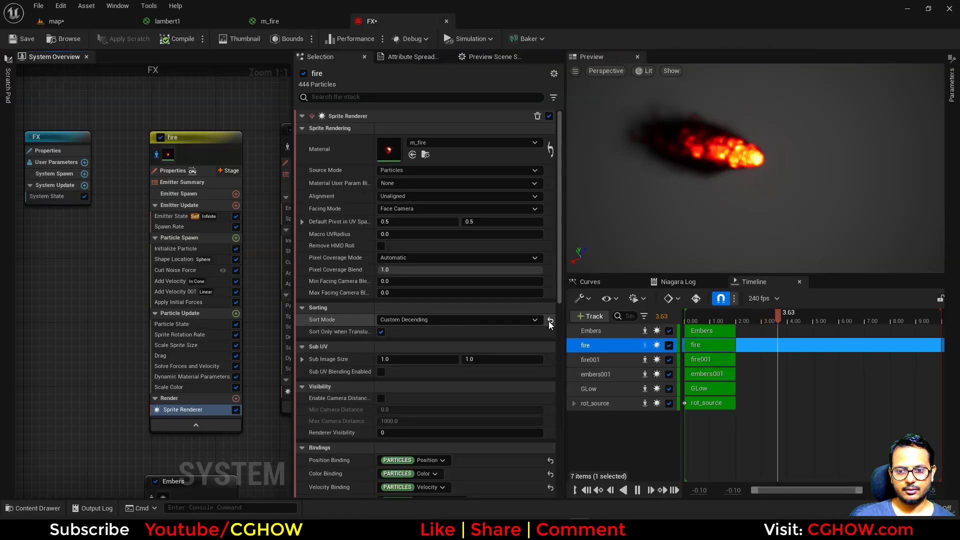
{"action": "left_click", "coordinate": [74, 20]}
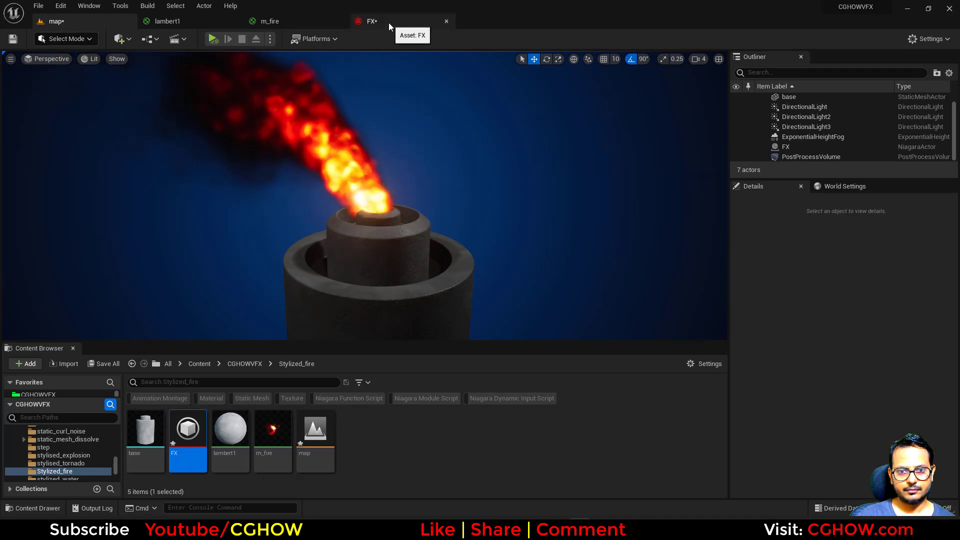
{"action": "left_click", "coordinate": [389, 22]}
{"action": "left_click", "coordinate": [75, 21]}
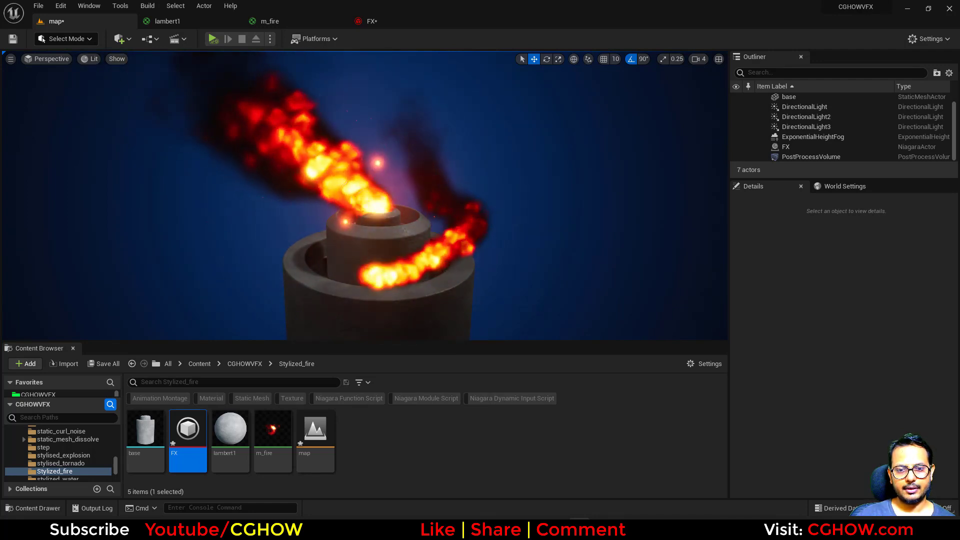
{"action": "scroll", "coordinate": [531, 283], "scroll_direction": "up", "scroll_amount": 1}
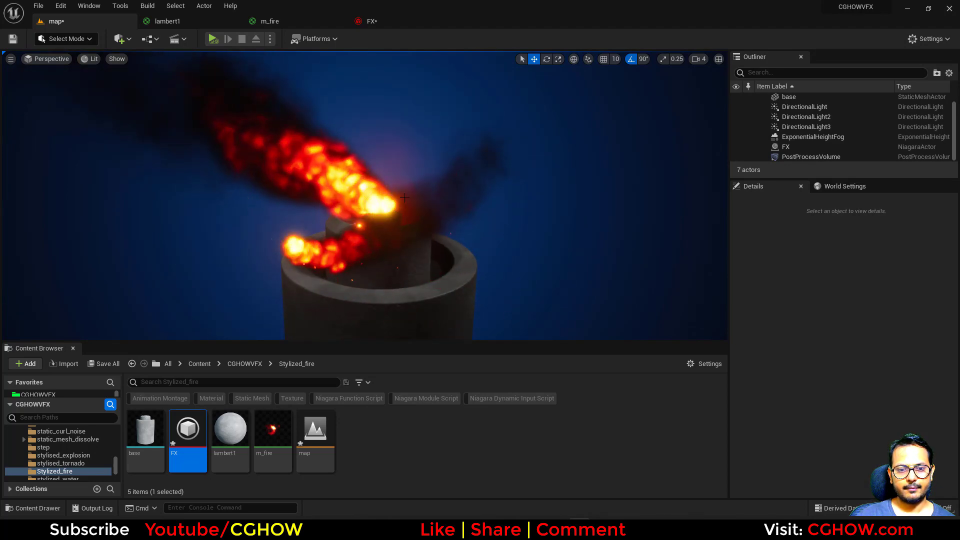
Add a Light Renderer to the fire001 emitter
{"action": "left_click", "coordinate": [377, 20]}
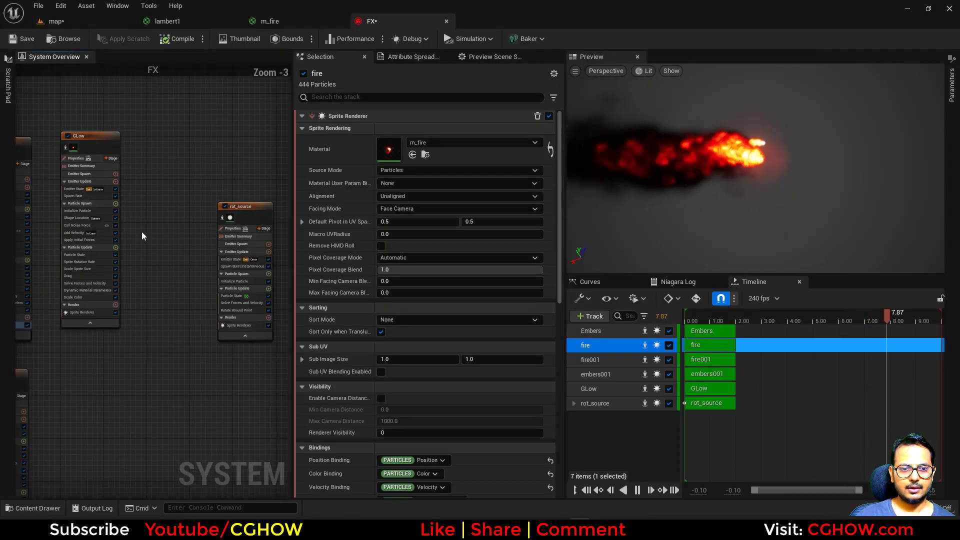
{"action": "right_click_drag", "start_coordinate": [237, 230], "coordinate": [92, 209]}
{"action": "right_click_drag", "start_coordinate": [281, 272], "coordinate": [201, 292]}
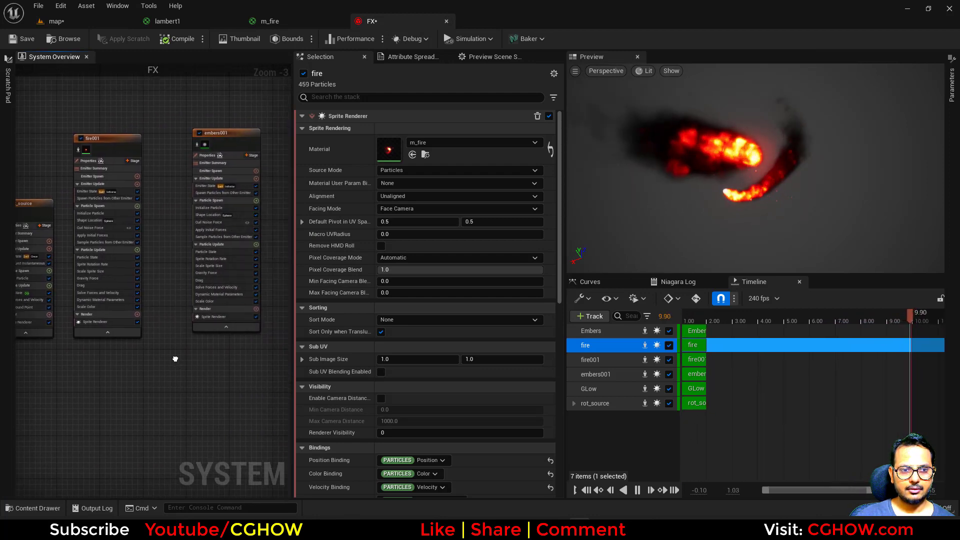
{"action": "scroll", "coordinate": [172, 359], "scroll_direction": "up", "scroll_amount": 3}
{"action": "left_click", "coordinate": [223, 300]}
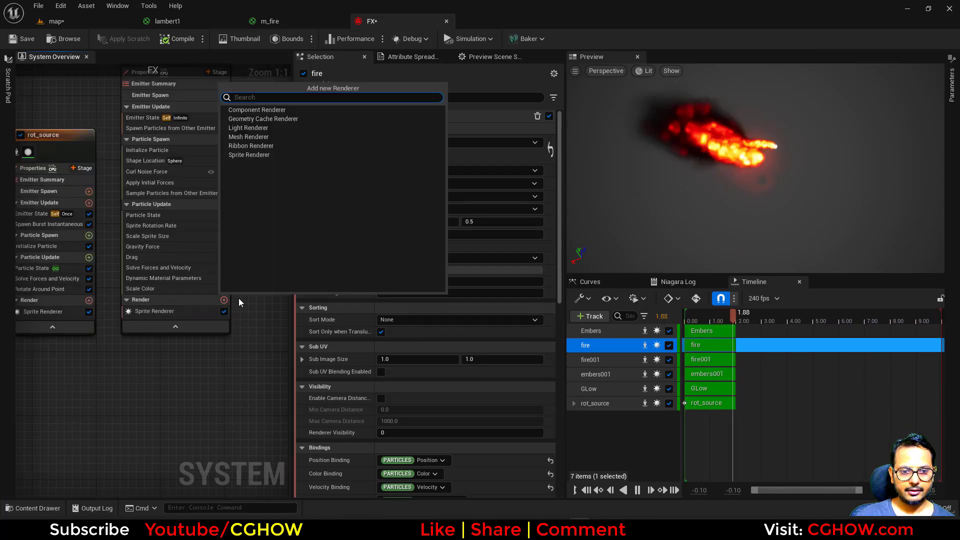
{"action": "left_click", "coordinate": [242, 129]}
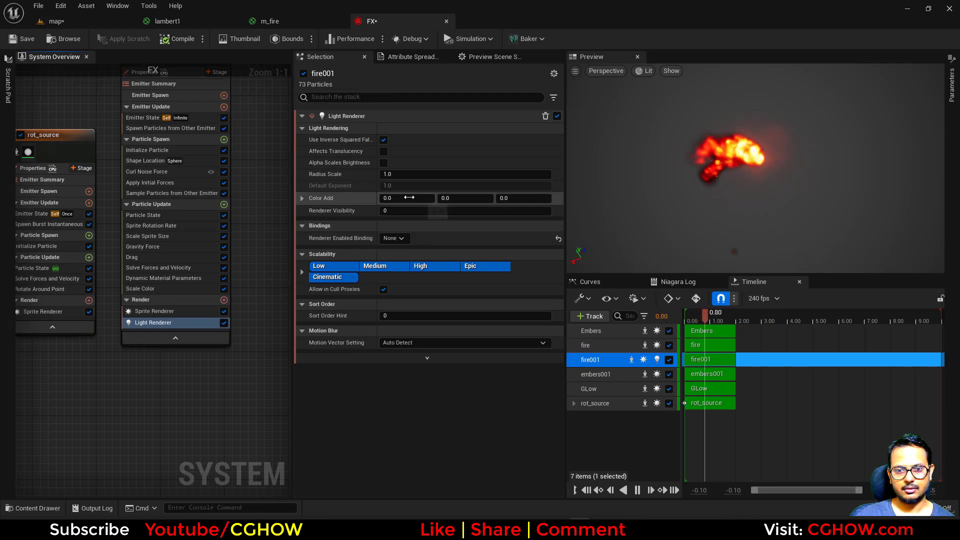
Set fire001's Light Renderer Color Add to 500, 20, 1, enable Affects Translucency, and set Radius Scale to 5
{"action": "type", "text": "500"}
{"action": "left_click", "coordinate": [464, 200]}
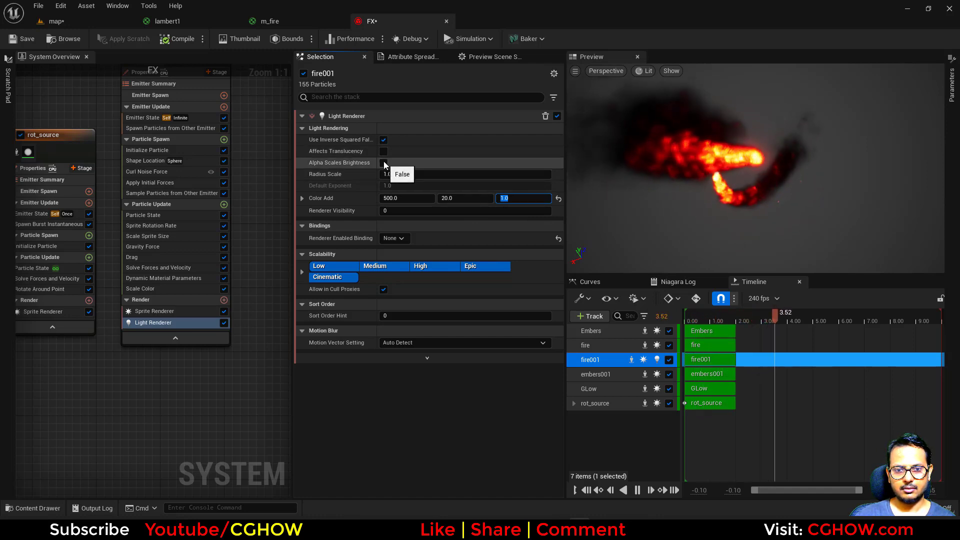
{"action": "left_click", "coordinate": [383, 152]}
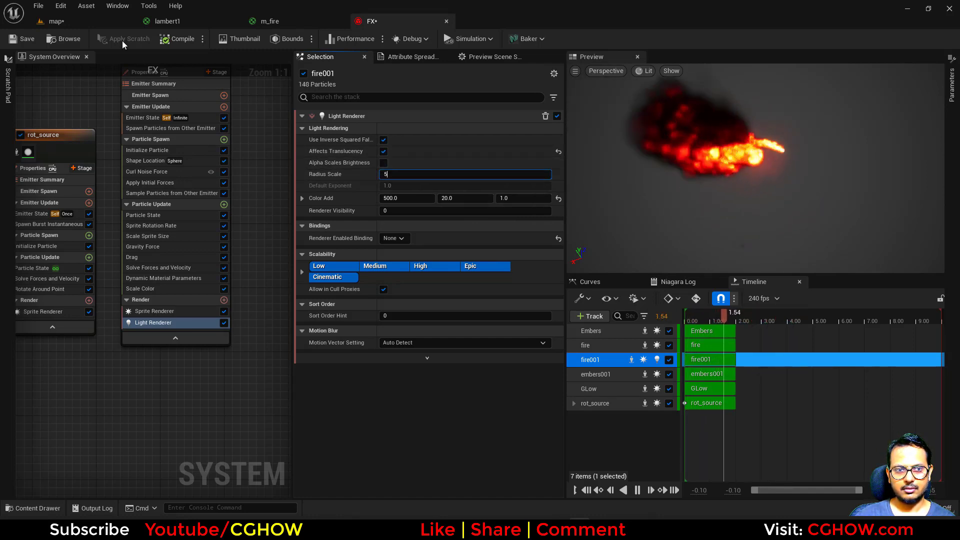
Set the Radius Scale of fire001's Light Renderer back to 1.0 and compare the lighting in the level
{"action": "left_click", "coordinate": [99, 24]}
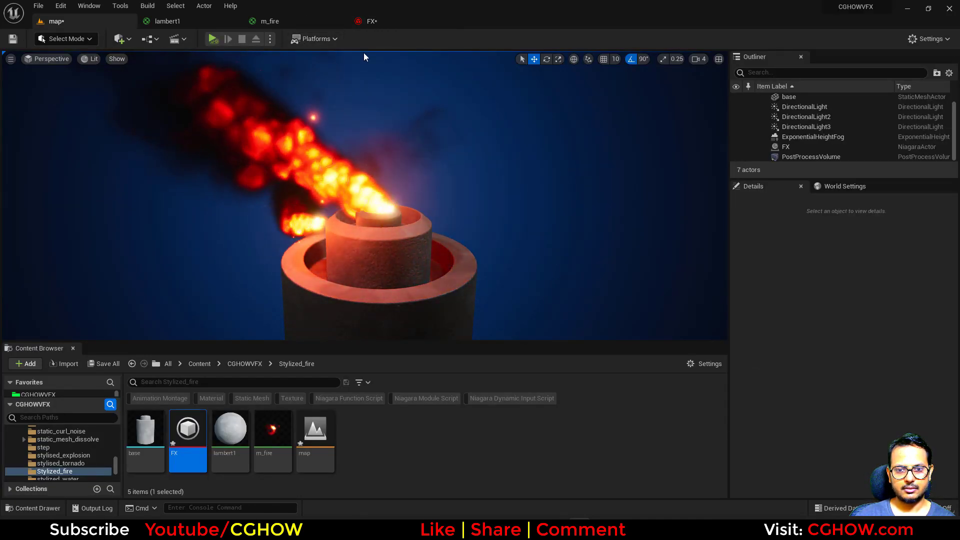
{"action": "left_click", "coordinate": [372, 21]}
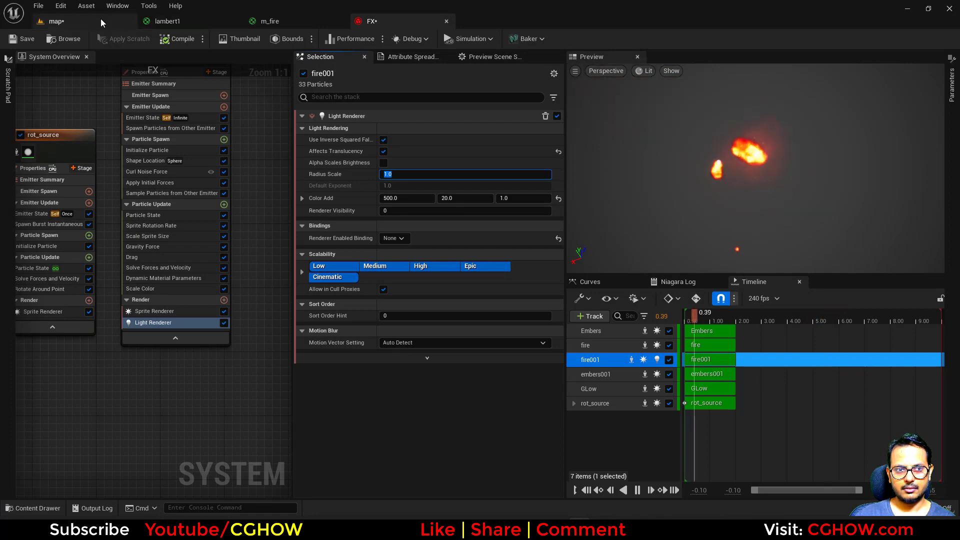
{"action": "left_click", "coordinate": [101, 19]}
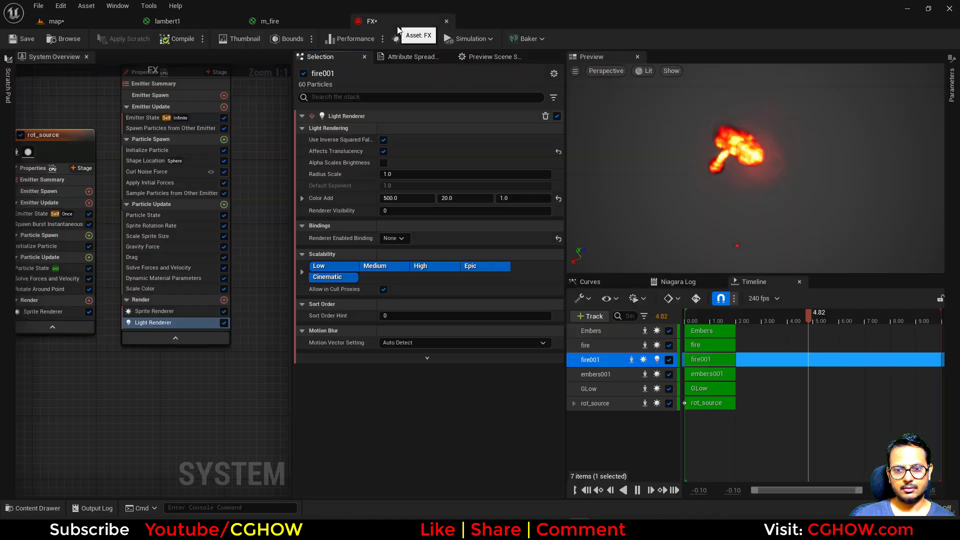
Set Color Add of fire001's Light Renderer to 250, 10, 0.5 and check the light in the level
{"action": "left_click", "coordinate": [394, 23]}
{"action": "type", "text": "250"}
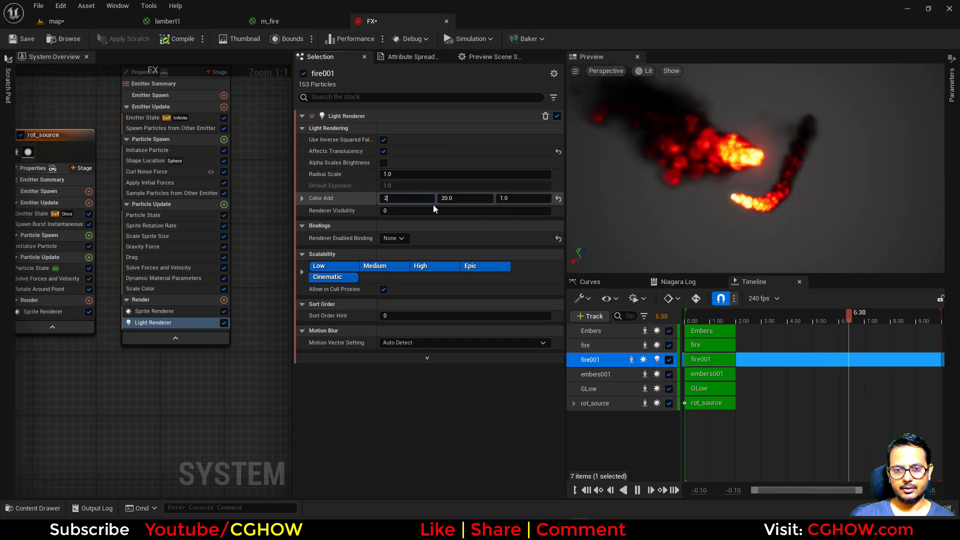
{"action": "left_click", "coordinate": [461, 199]}
{"action": "type", "text": "1"}
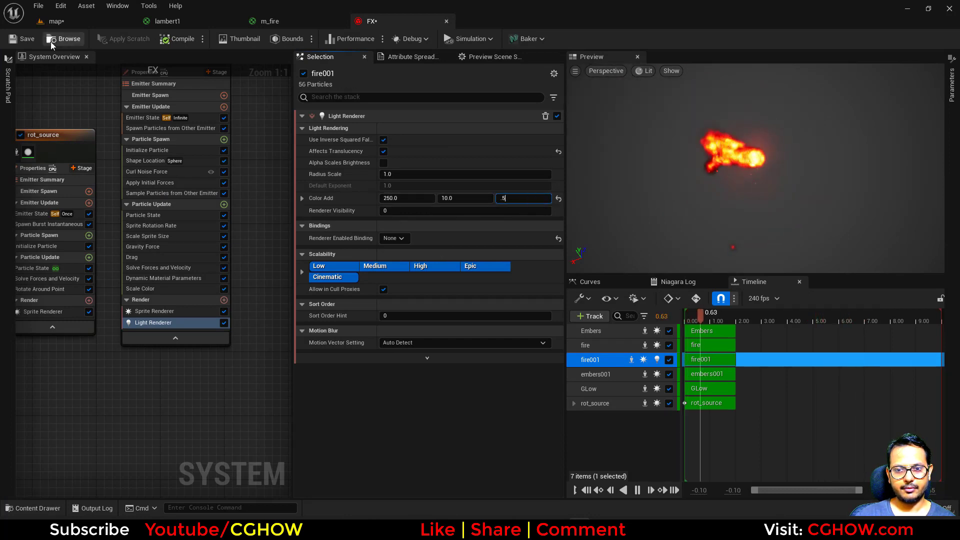
{"action": "left_click", "coordinate": [55, 25]}
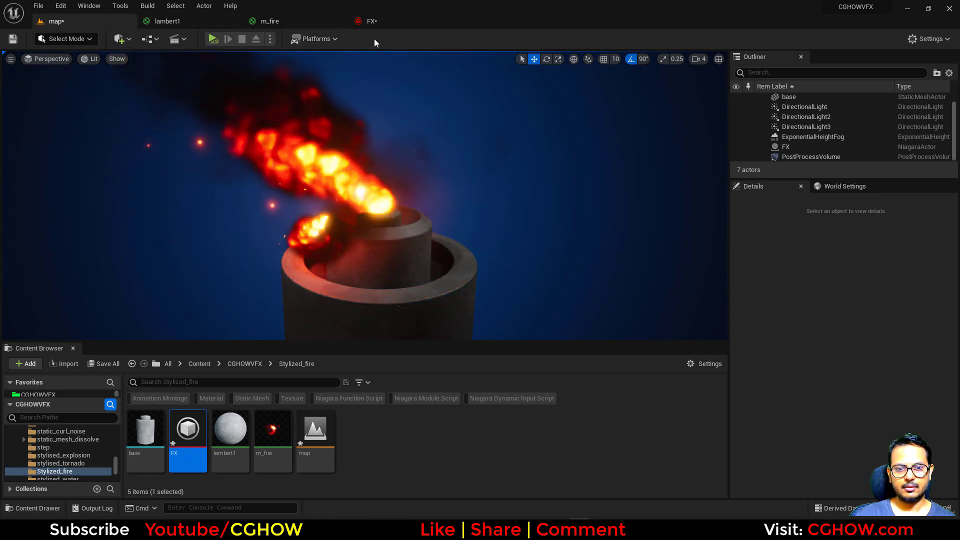
Copy fire001's Light Renderer into the fire emitter and view both lit fires in the level
{"action": "left_click", "coordinate": [372, 21]}
{"action": "right_click", "coordinate": [165, 323]}
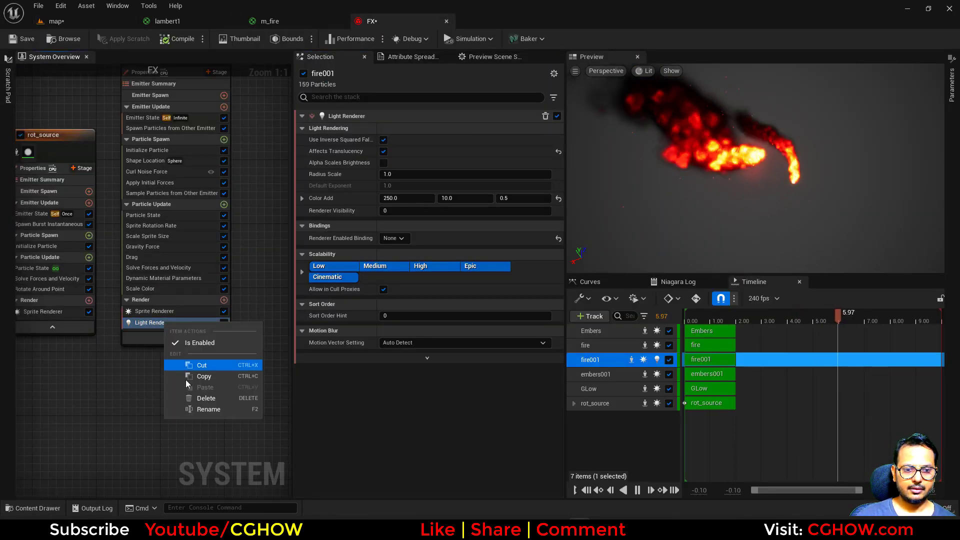
{"action": "left_click", "coordinate": [200, 379]}
{"action": "right_click_drag", "start_coordinate": [55, 422], "coordinate": [265, 389]}
{"action": "scroll", "coordinate": [220, 390], "scroll_direction": "down", "scroll_amount": 3}
{"action": "right_click_drag", "start_coordinate": [107, 390], "coordinate": [259, 380]}
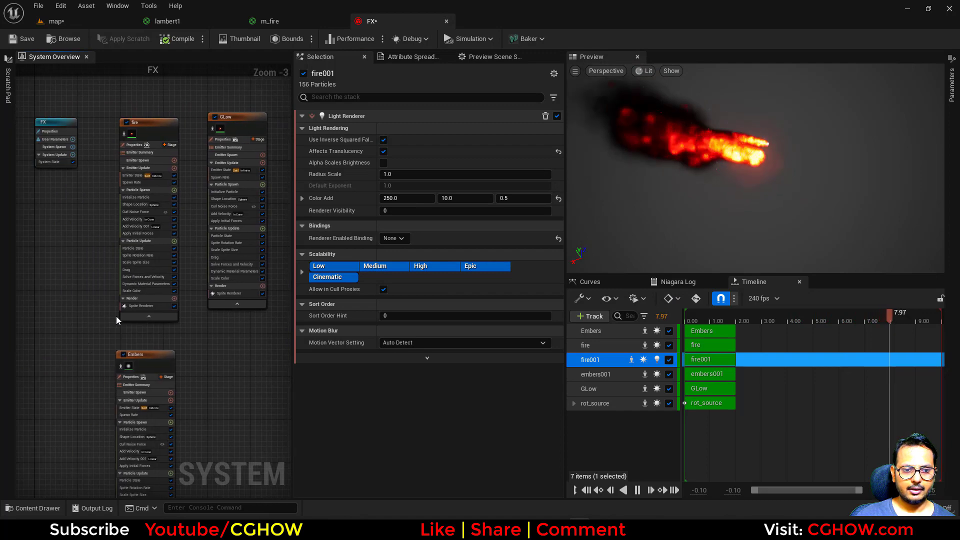
{"action": "scroll", "coordinate": [148, 307], "scroll_direction": "up", "scroll_amount": 3}
{"action": "right_click", "coordinate": [148, 306]}
{"action": "left_click", "coordinate": [185, 370]}
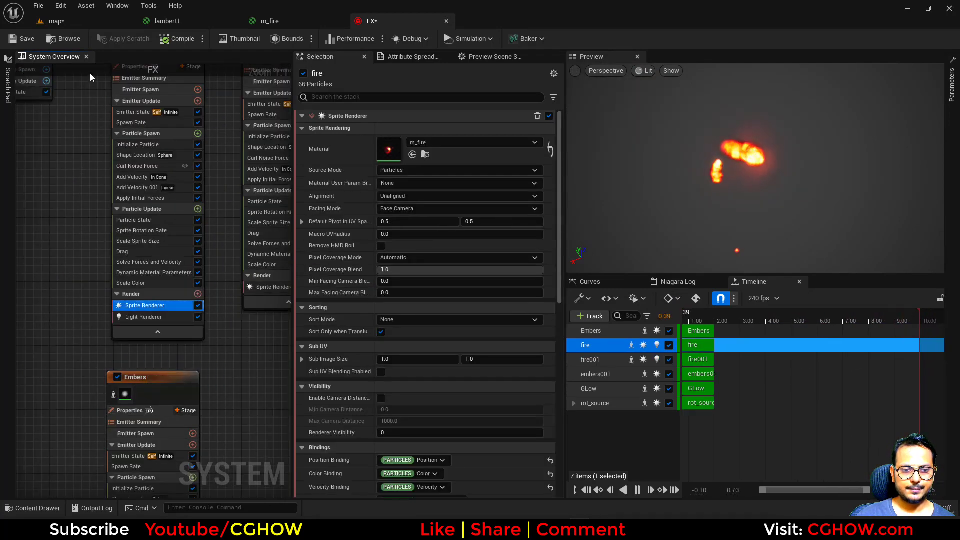
{"action": "left_click", "coordinate": [77, 21]}
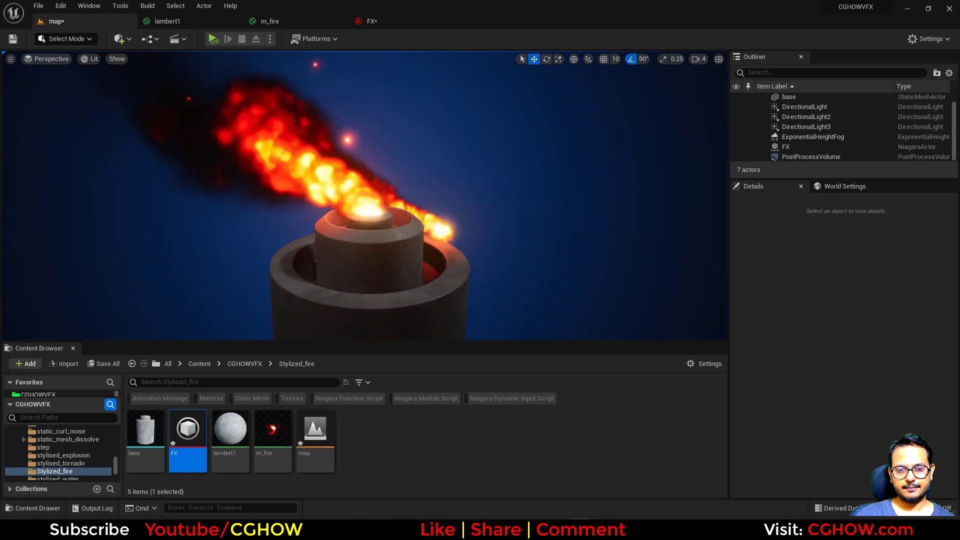
Switch to the ArtStation page in Chrome, play the reference fire video to examine its look, and return to Unreal Editor
{"action": "key", "text": "alt+Tab"}
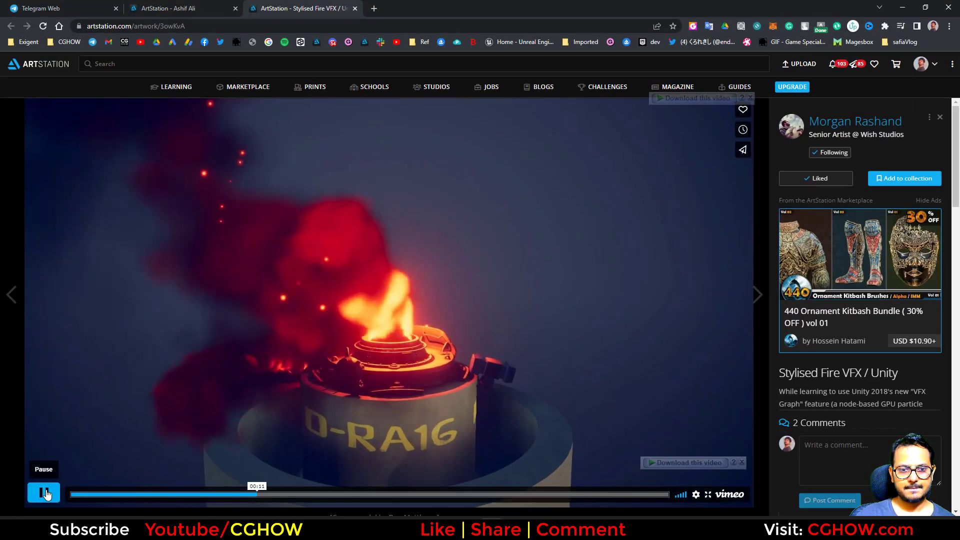
{"action": "left_click", "coordinate": [44, 493]}
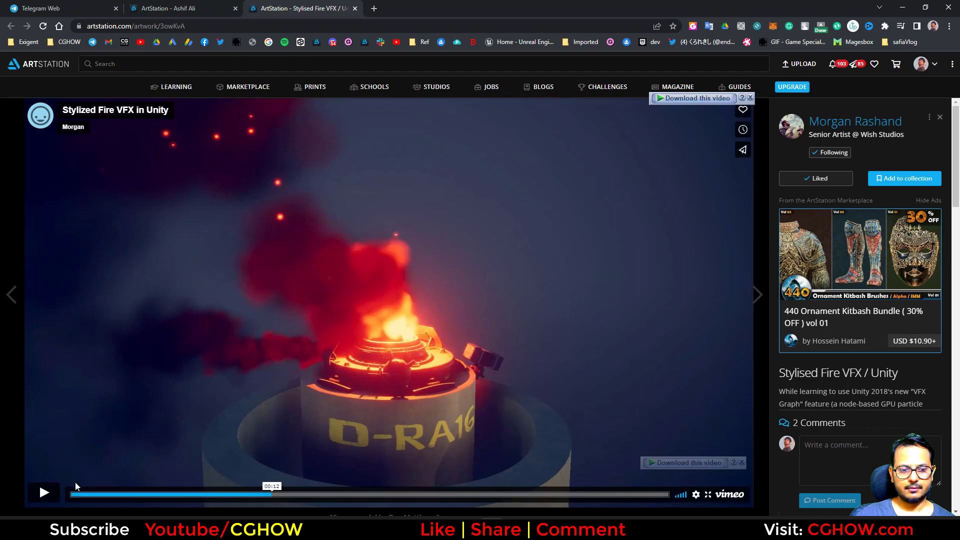
{"action": "left_click", "coordinate": [44, 493]}
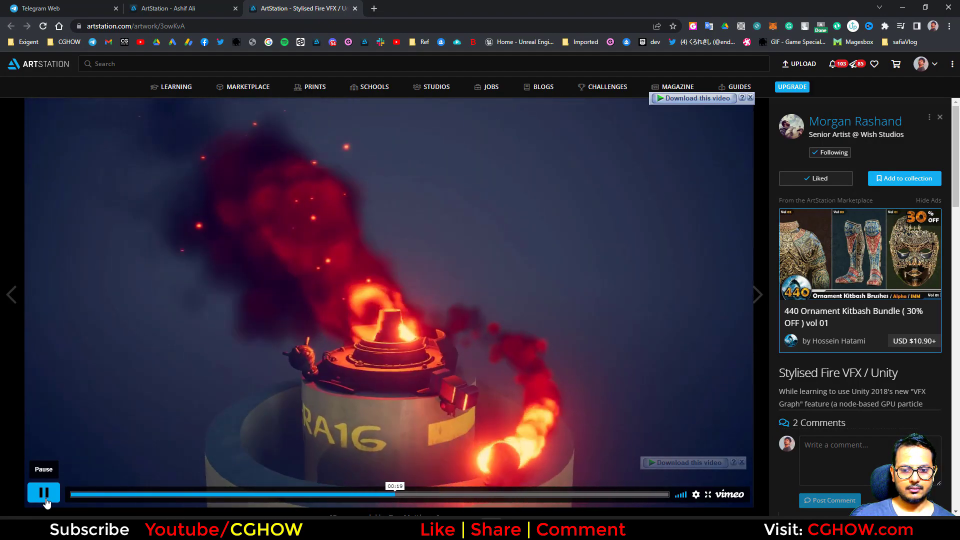
{"action": "left_click", "coordinate": [46, 500]}
{"action": "left_click", "coordinate": [902, 8]}
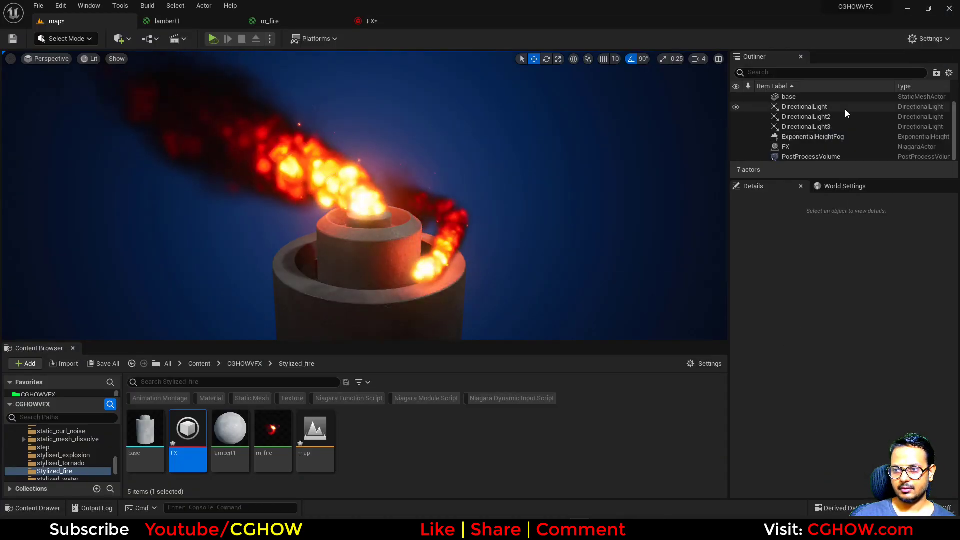
Try a Fog Density of 2 on the ExponentialHeightFog and restore it to 1
{"action": "left_click", "coordinate": [835, 136]}
{"action": "scroll", "coordinate": [821, 360], "scroll_direction": "down", "scroll_amount": 5}
{"action": "scroll", "coordinate": [830, 360], "scroll_direction": "up", "scroll_amount": 5}
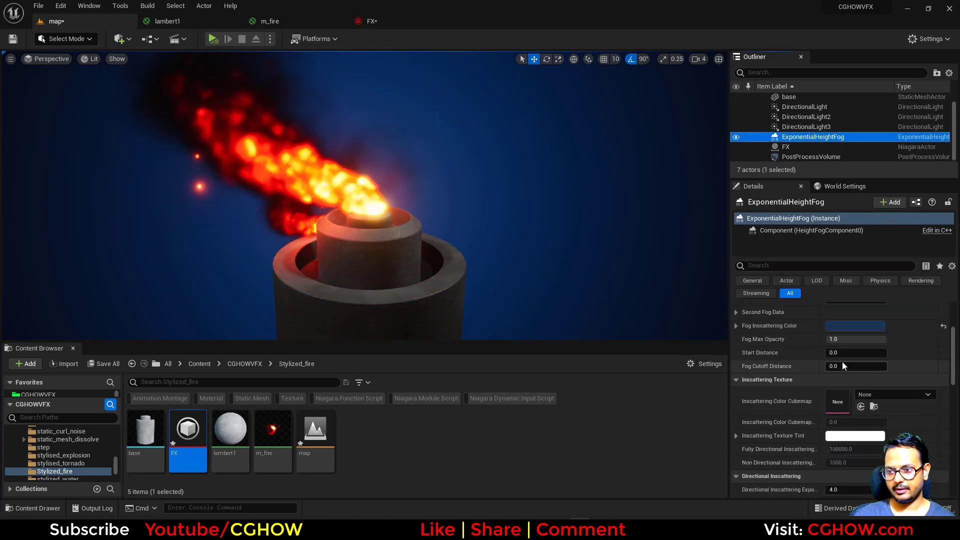
{"action": "left_click", "coordinate": [844, 349]}
{"action": "type", "text": "2"}
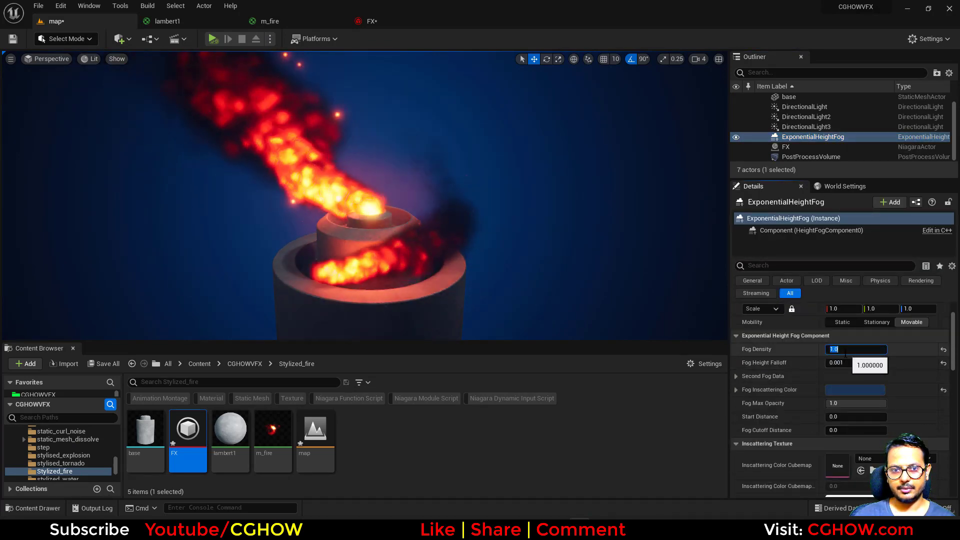
{"action": "key", "text": "Return"}
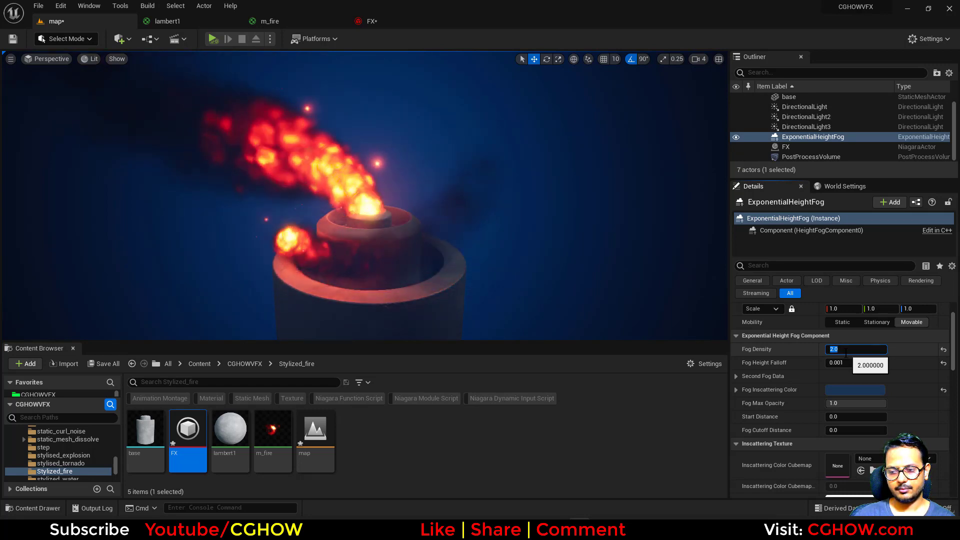
{"action": "type", "text": "1"}
{"action": "key", "text": "Return"}
{"action": "scroll", "coordinate": [378, 170], "scroll_direction": "down", "scroll_amount": 3}
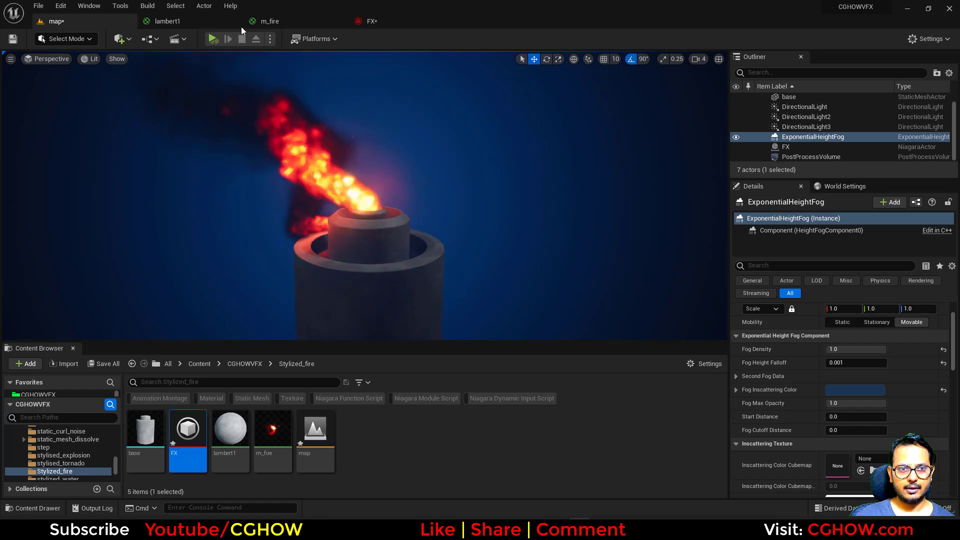
Change the Color alpha in the fire emitter's Initialize Particle module and view the fire in the level
{"action": "left_click", "coordinate": [372, 21]}
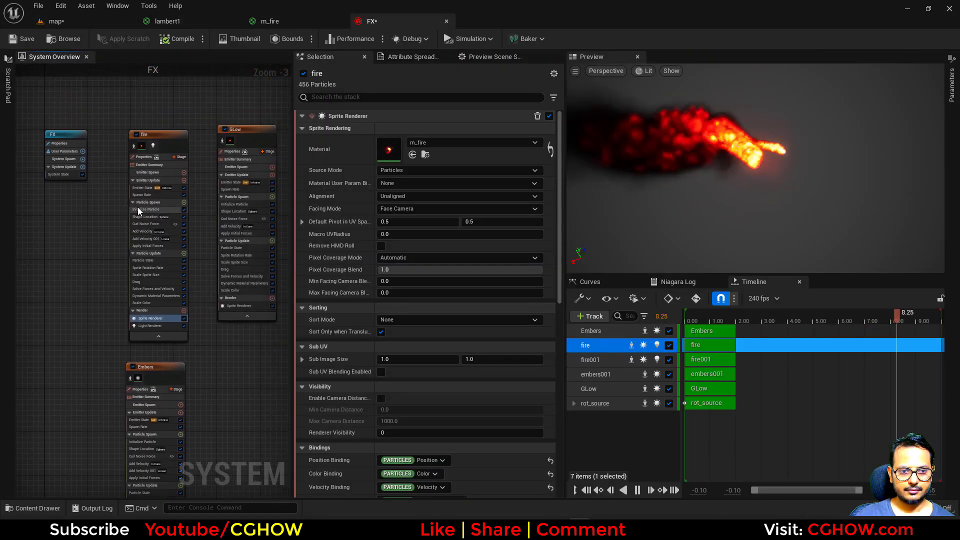
{"action": "left_click", "coordinate": [137, 209]}
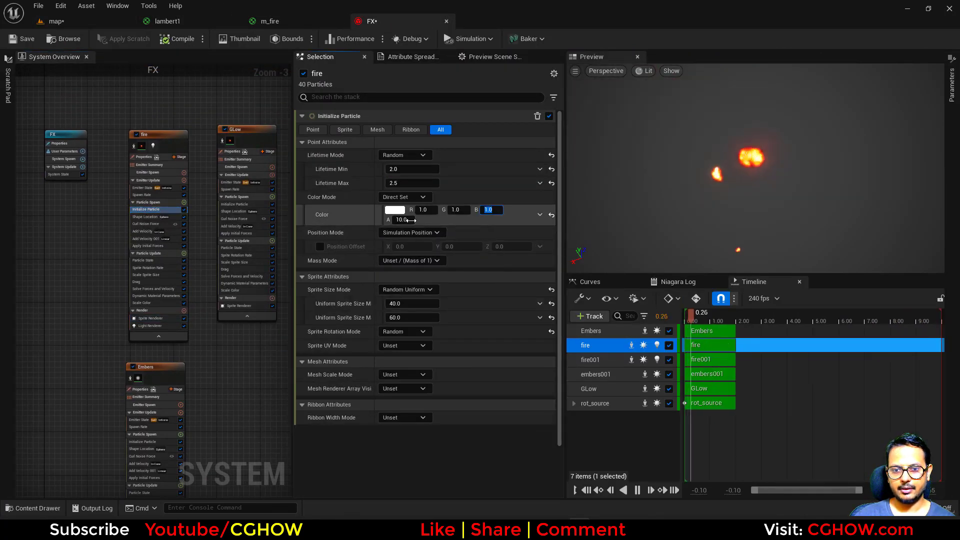
{"action": "key", "text": "Return"}
{"action": "left_click", "coordinate": [98, 22]}
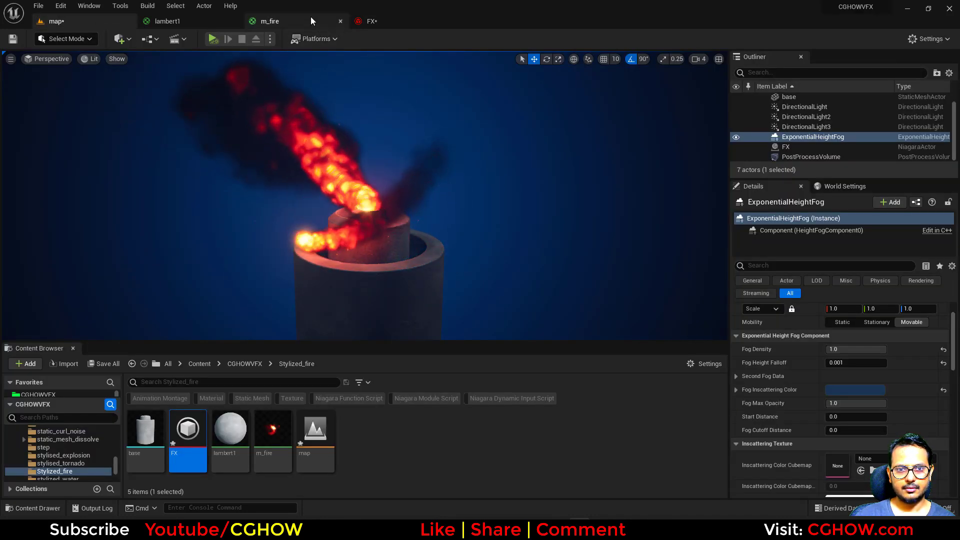
Set the Color alpha in fire001's Initialize Particle module to 20
{"action": "left_click", "coordinate": [373, 21]}
{"action": "right_click_drag", "start_coordinate": [244, 367], "coordinate": [16, 398]}
{"action": "scroll", "coordinate": [165, 264], "scroll_direction": "up", "scroll_amount": 3}
{"action": "left_click", "coordinate": [85, 244]}
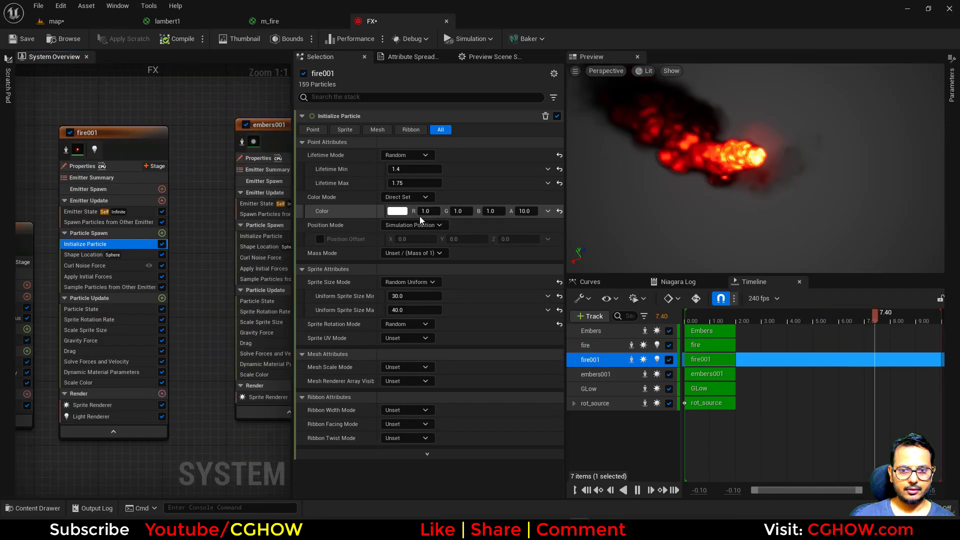
{"action": "left_click", "coordinate": [531, 210]}
{"action": "type", "text": "20"}
{"action": "right_click_drag", "start_coordinate": [108, 267], "coordinate": [139, 236]}
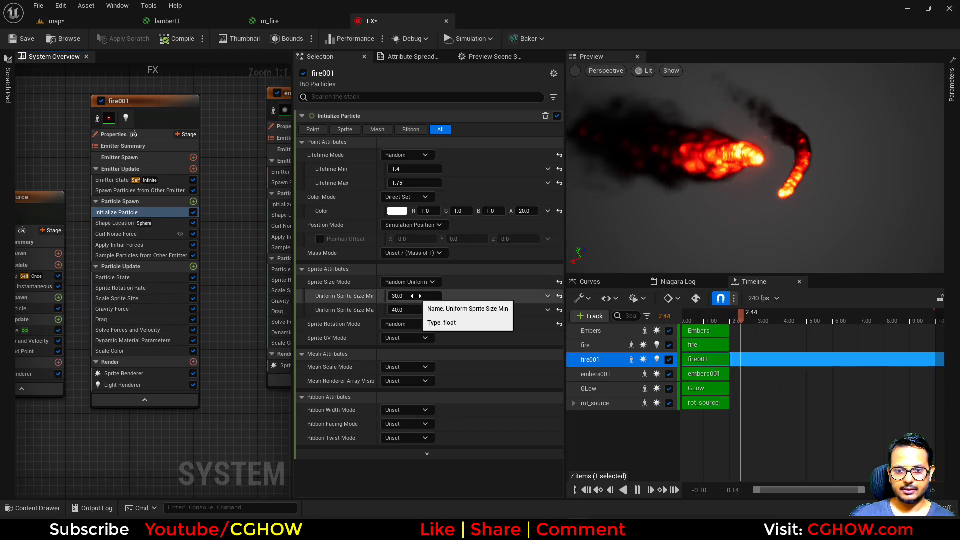
Try a maximum Uniform Sprite Size of 60 on fire001 in the level and restore it to 40
{"action": "left_click", "coordinate": [400, 310]}
{"action": "type", "text": "6"}
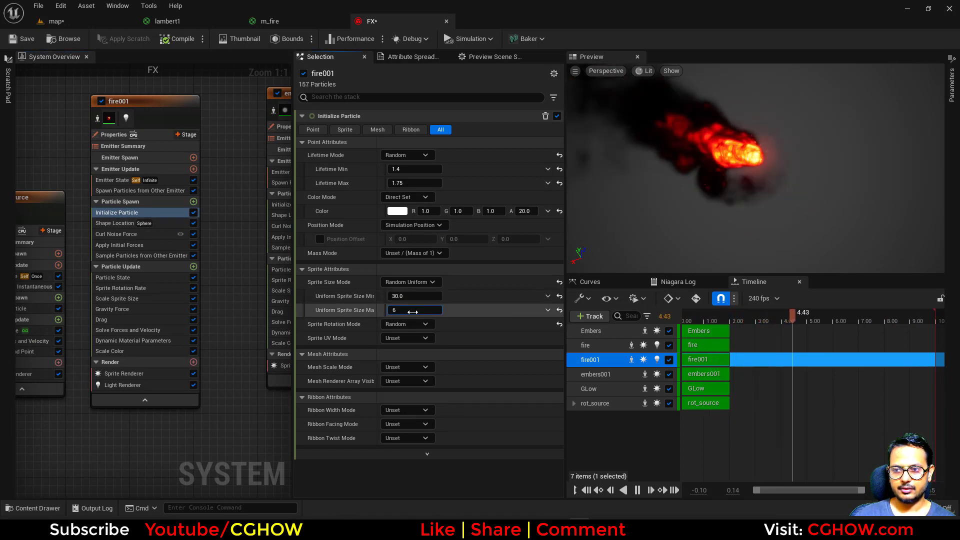
{"action": "type", "text": "0"}
{"action": "key", "text": "Return"}
{"action": "left_click", "coordinate": [97, 23]}
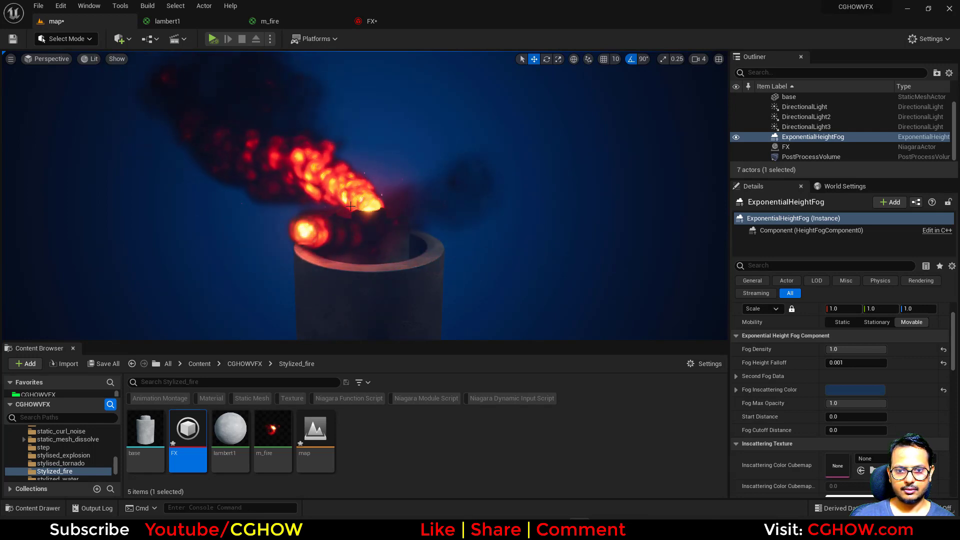
{"action": "left_click", "coordinate": [382, 23]}
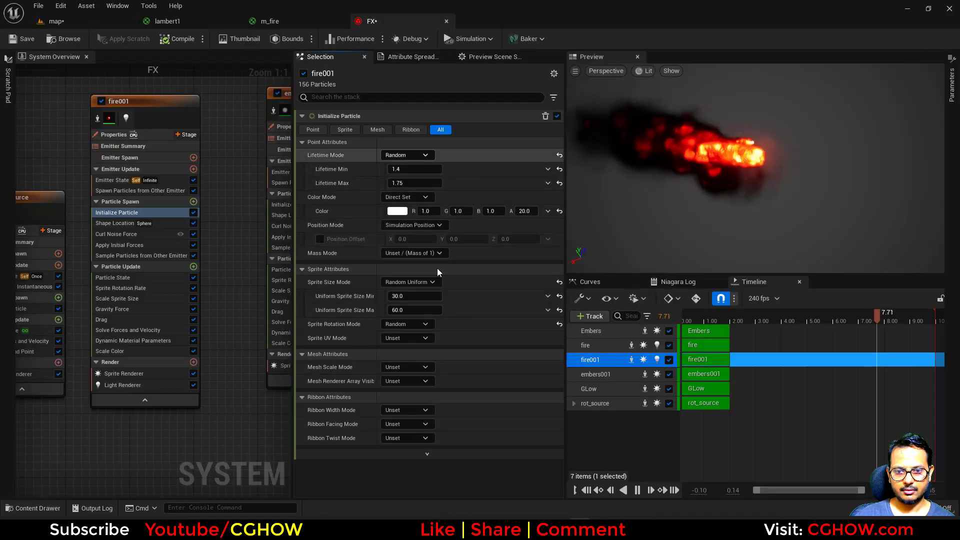
{"action": "left_click", "coordinate": [83, 19]}
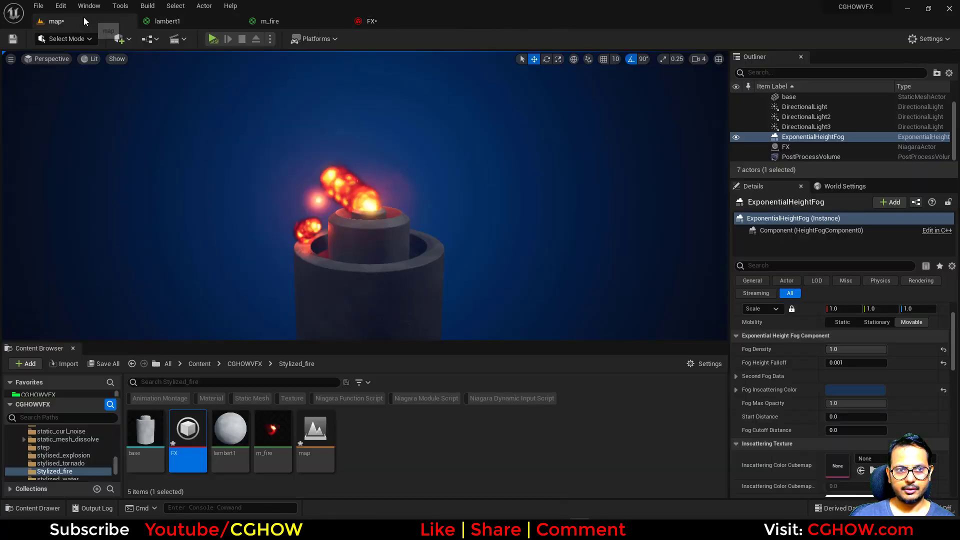
Drive fire001's Gravity Force with a Random Range Vector from 0, 0, 20 to 0, 0, 100 and view it in the level
{"action": "left_click", "coordinate": [391, 23]}
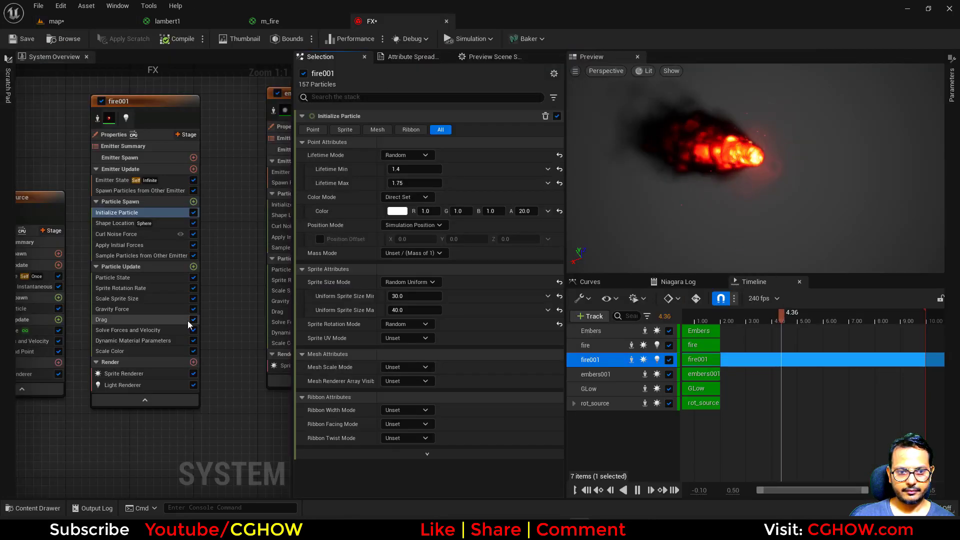
{"action": "left_click", "coordinate": [132, 310]}
{"action": "left_click", "coordinate": [549, 130]}
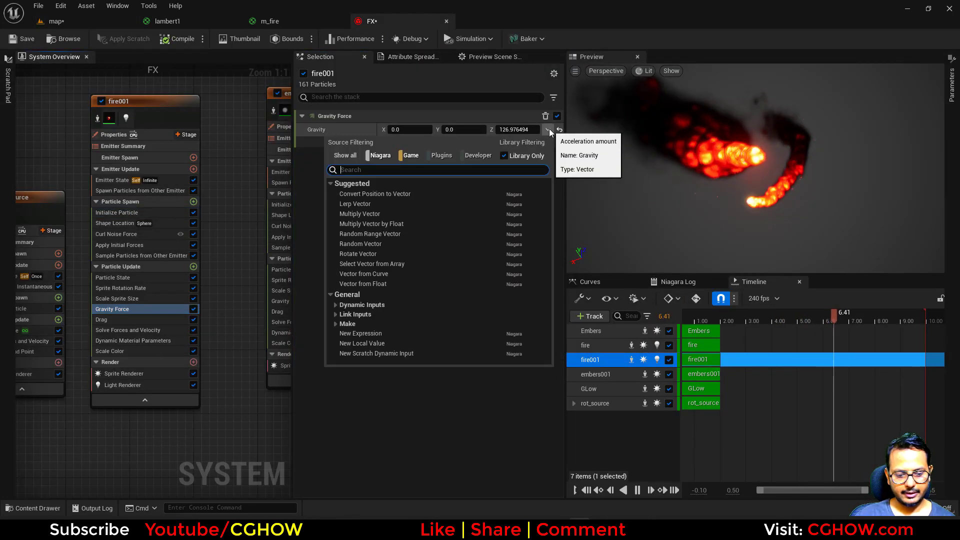
{"action": "type", "text": "uni"}
{"action": "left_click", "coordinate": [368, 194]}
{"action": "left_click", "coordinate": [452, 157]}
{"action": "type", "text": "0"}
{"action": "left_click", "coordinate": [412, 155]}
{"action": "type", "text": "0"}
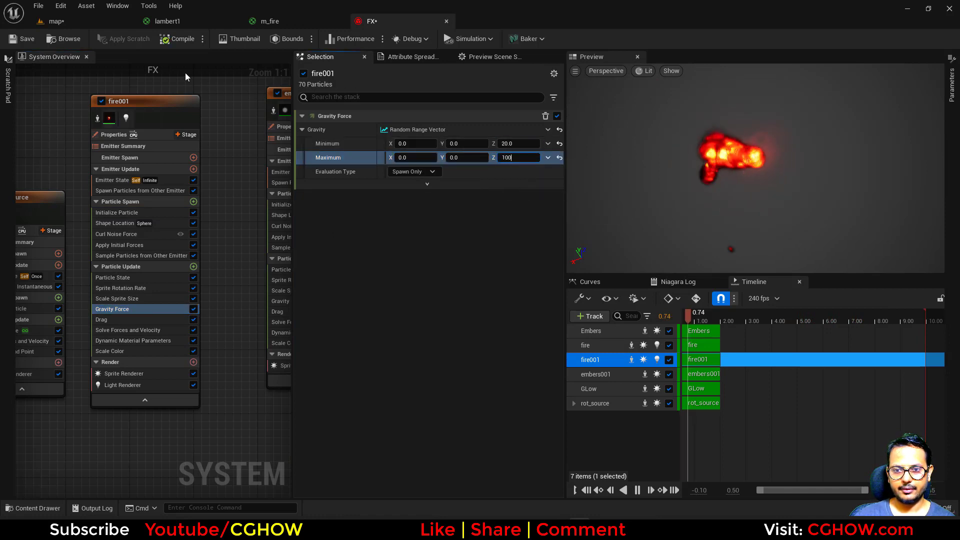
{"action": "left_click", "coordinate": [76, 26]}
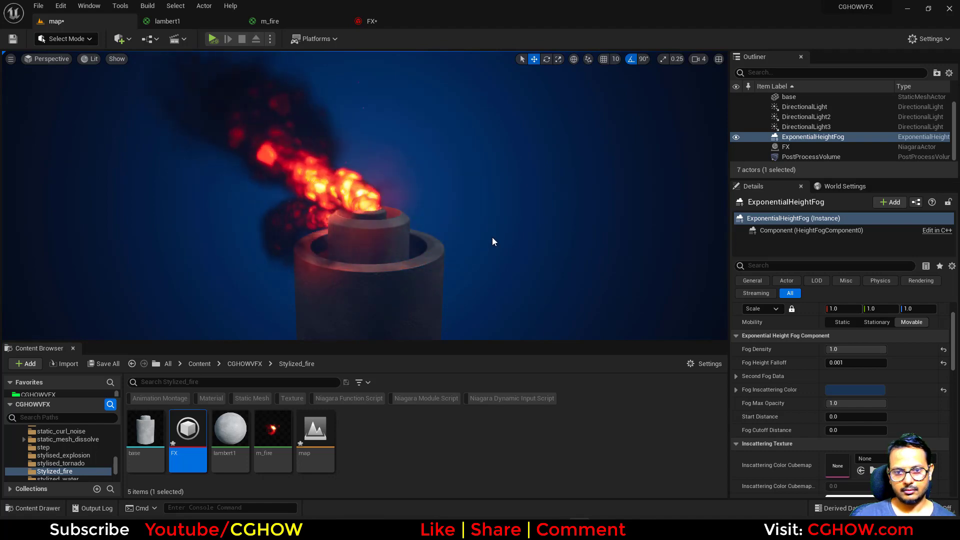
{"action": "right_click_drag", "start_coordinate": [493, 235], "coordinate": [493, 236]}
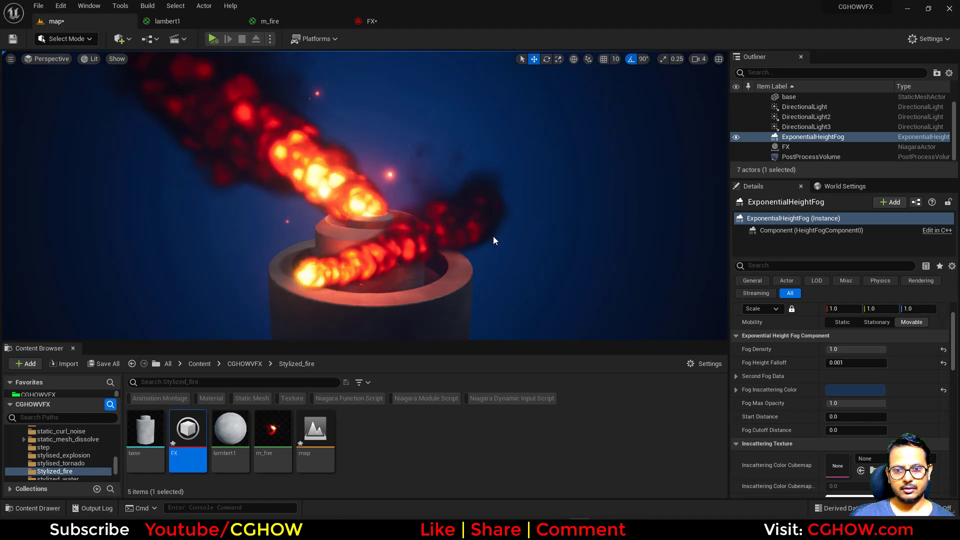